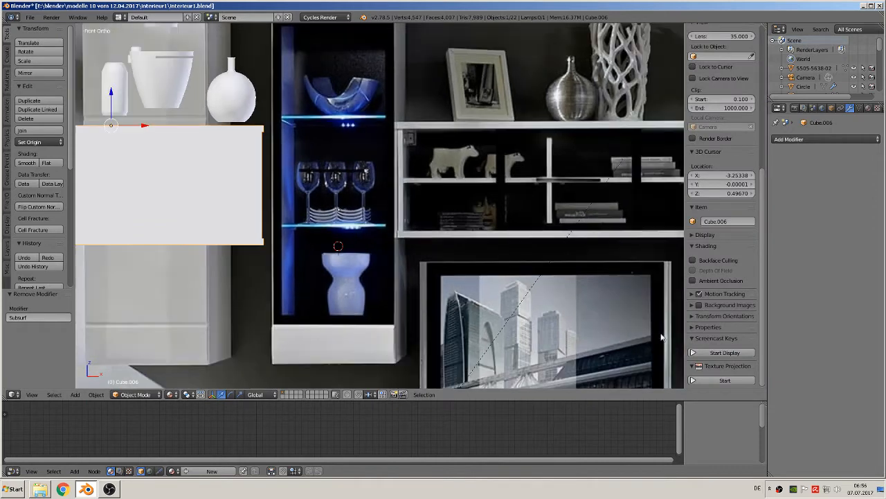
# Hide the viewport's properties sidebar and add a mesh circle with 8 vertices at the 3D cursor.
pyautogui.press('n')
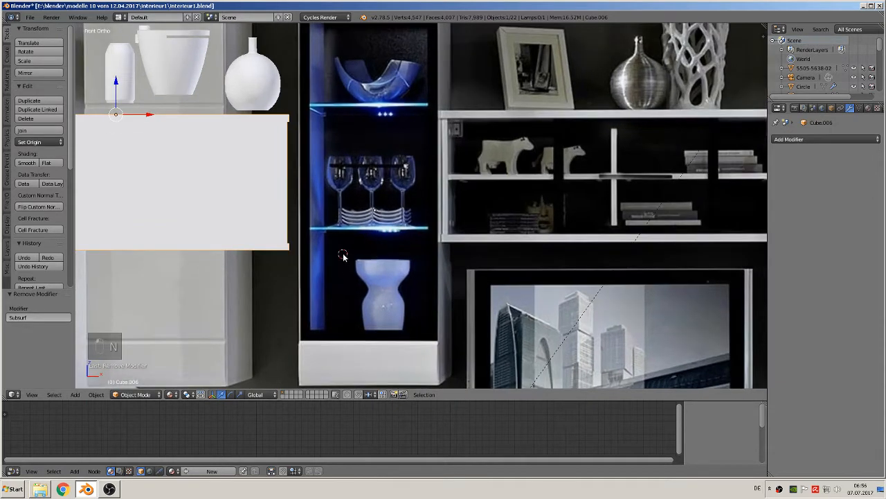
pyautogui.click(77, 394)
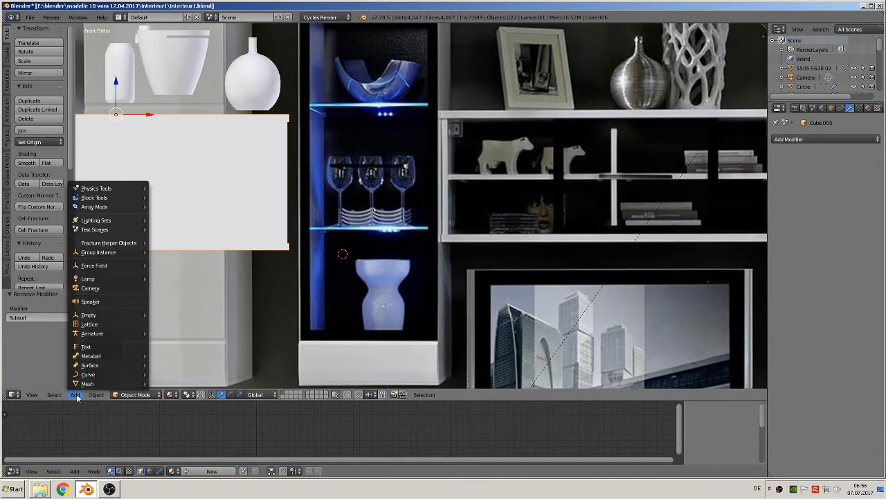
pyautogui.moveTo(78, 386)
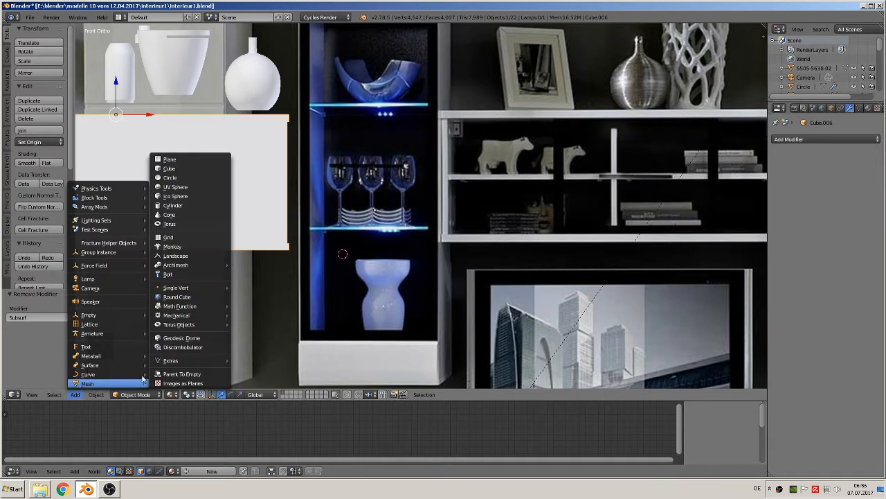
pyautogui.click(194, 177)
pyautogui.click(48, 317)
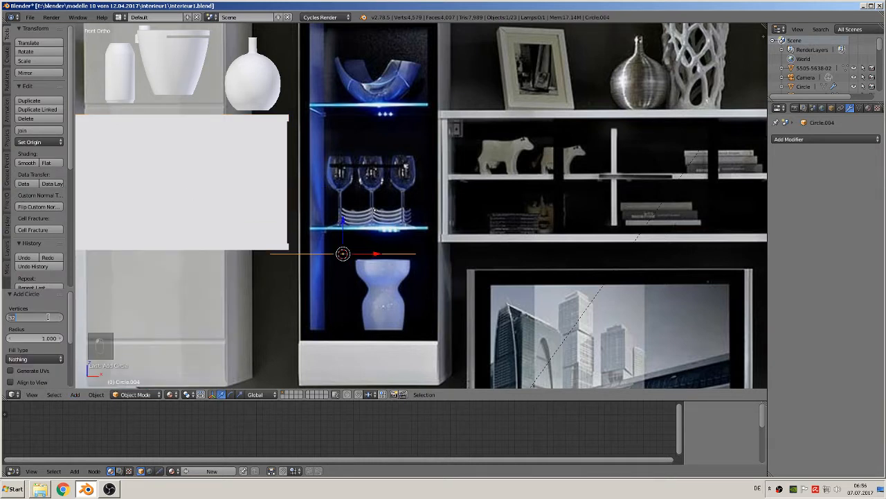
pyautogui.press('Return')
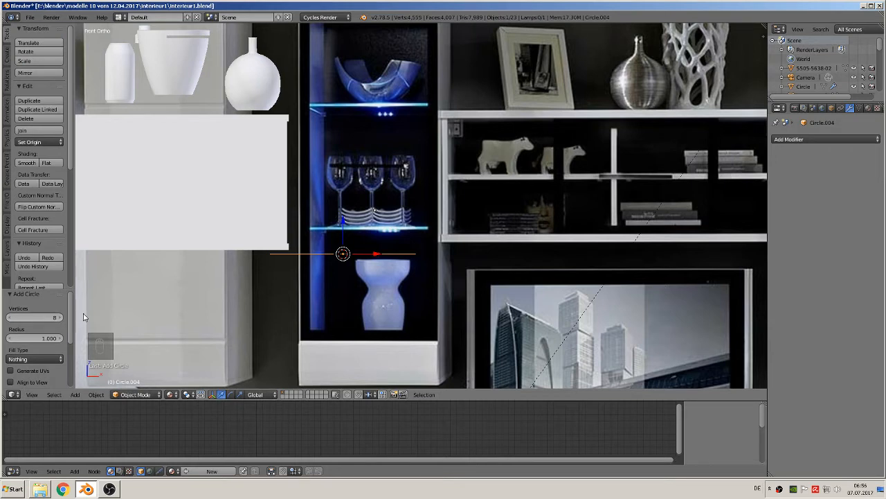
# Move the circle about 2.02 along the X axis, over to the TV area of the reference image.
pyautogui.moveTo(320, 288); pyautogui.dragTo(335, 334, button='middle')
pyautogui.moveTo(338, 230); pyautogui.dragTo(391, 297)
pyautogui.keyDown('shift'); pyautogui.moveTo(395, 296); pyautogui.dragTo(493, 246, button='middle'); pyautogui.keyUp('shift')
pyautogui.moveTo(500, 275); pyautogui.dragTo(642, 266)
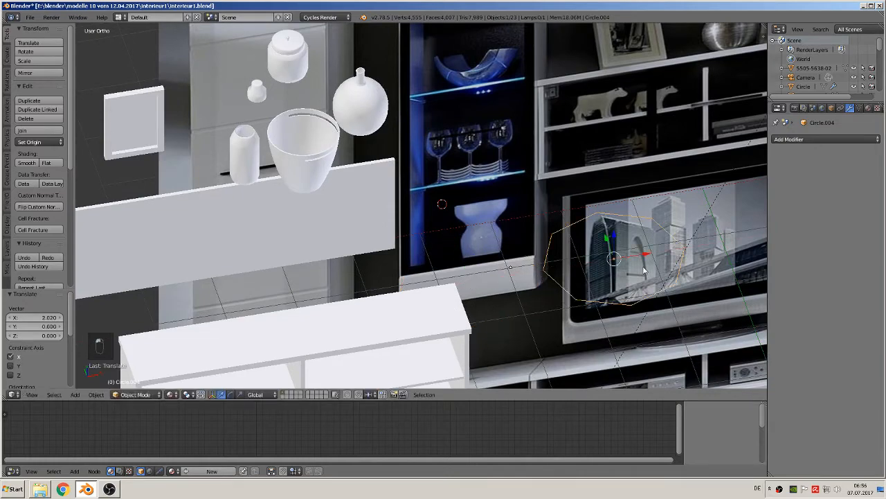
# Scale the circle down to about 0.12 of its size, then enlarge it slightly by about 1.13.
pyautogui.keyDown('shift'); pyautogui.moveTo(666, 315); pyautogui.dragTo(455, 323, button='middle'); pyautogui.keyUp('shift')
pyautogui.scroll(1, 455, 324)
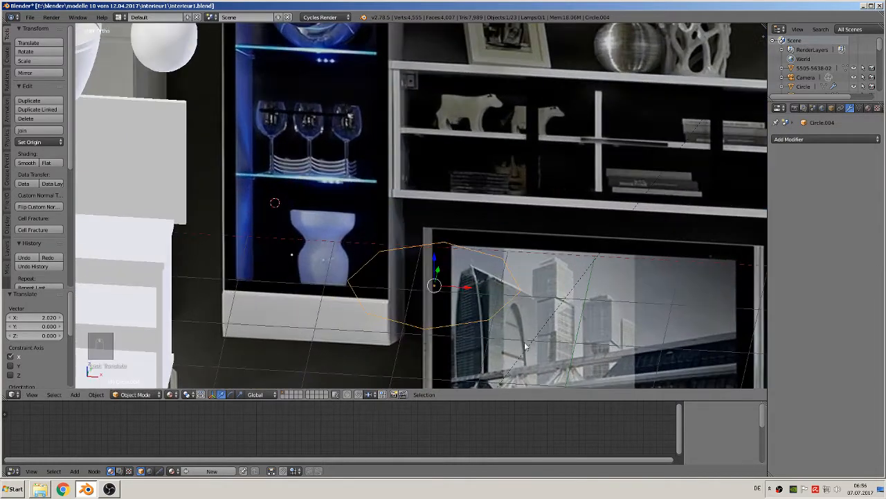
pyautogui.press('s')
pyautogui.click(443, 295)
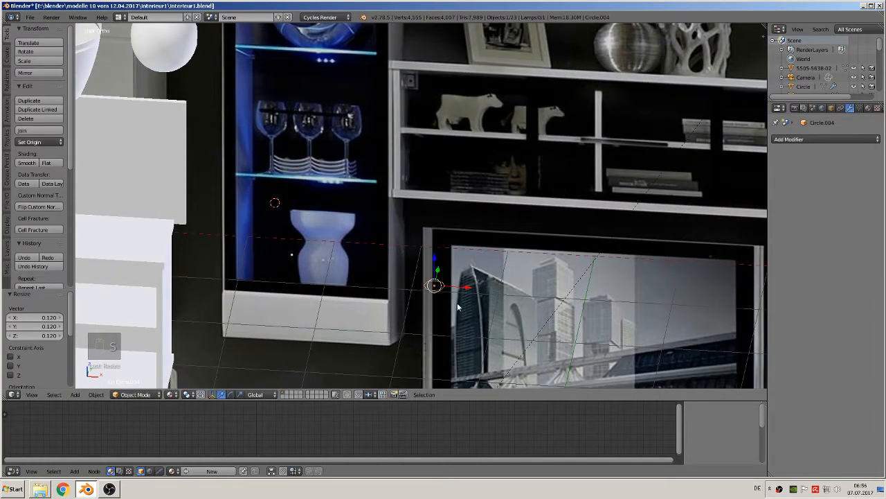
pyautogui.scroll(2, 457, 302)
pyautogui.scroll(4, 484, 323)
pyautogui.press('s')
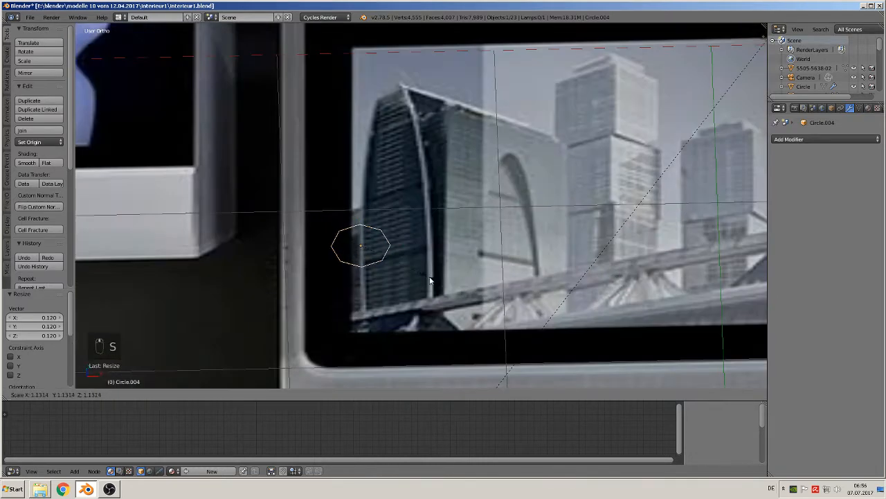
pyautogui.click(433, 282)
# In Edit Mode, extrude the circle's edge and scale it outward by about 2.05 to form a flat ring.
pyautogui.press('Tab')
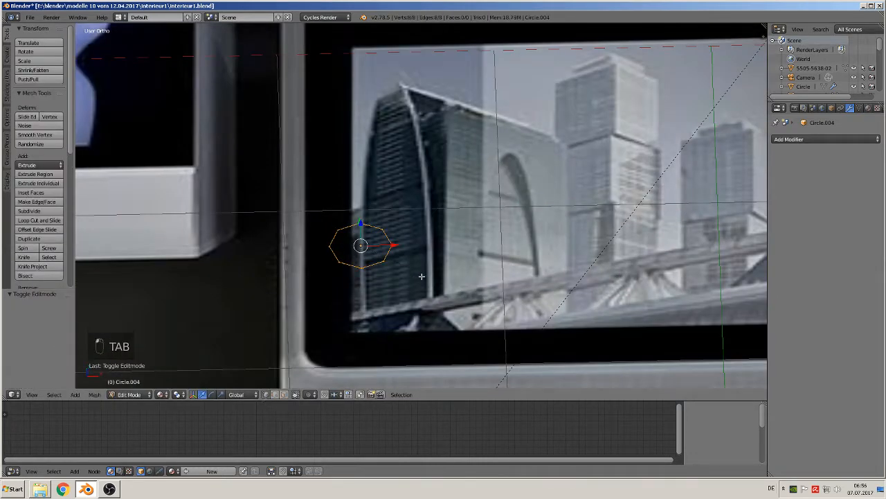
pyautogui.press('e')
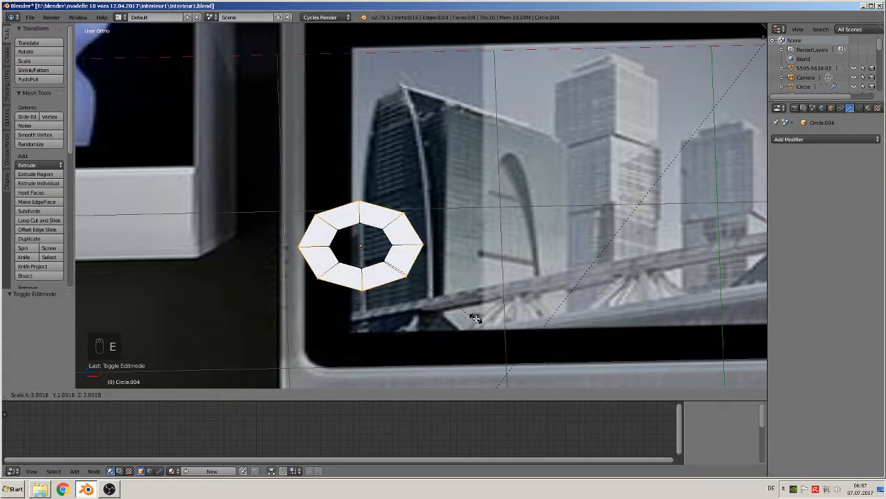
pyautogui.click(477, 319)
pyautogui.moveTo(477, 319); pyautogui.dragTo(265, 276, button='middle')
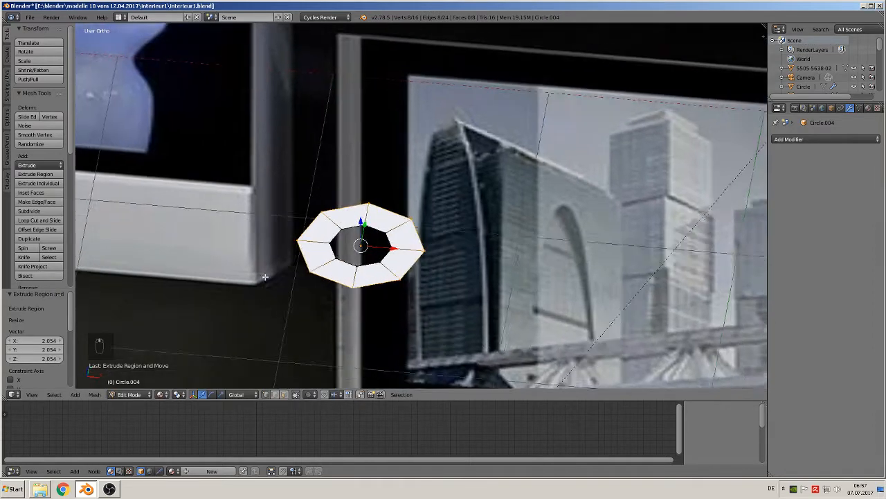
pyautogui.scroll(3, 288, 281)
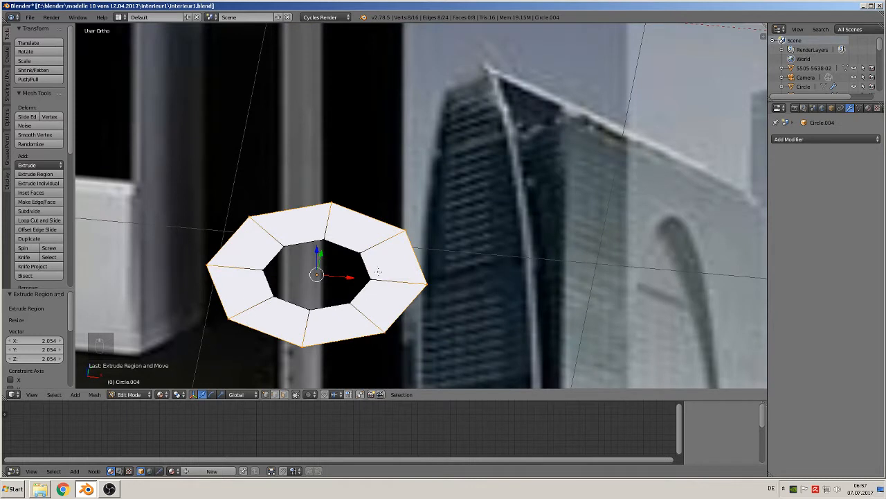
pyautogui.click(53, 395)
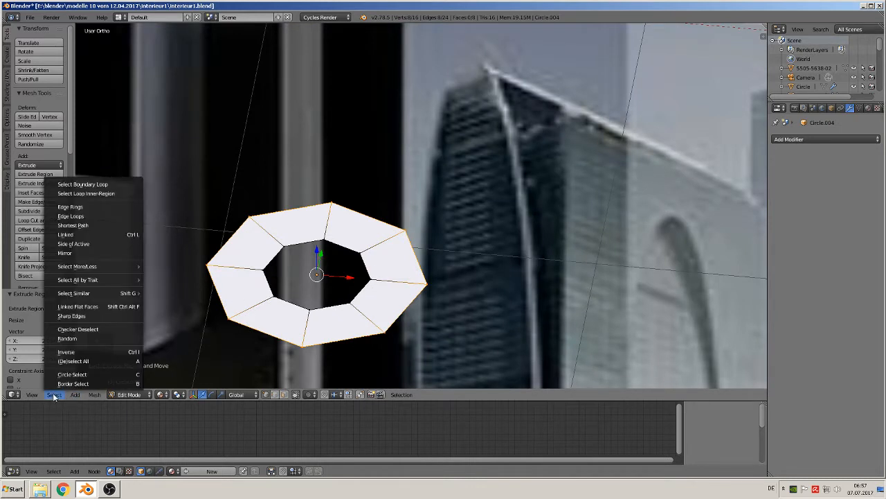
pyautogui.click(79, 330)
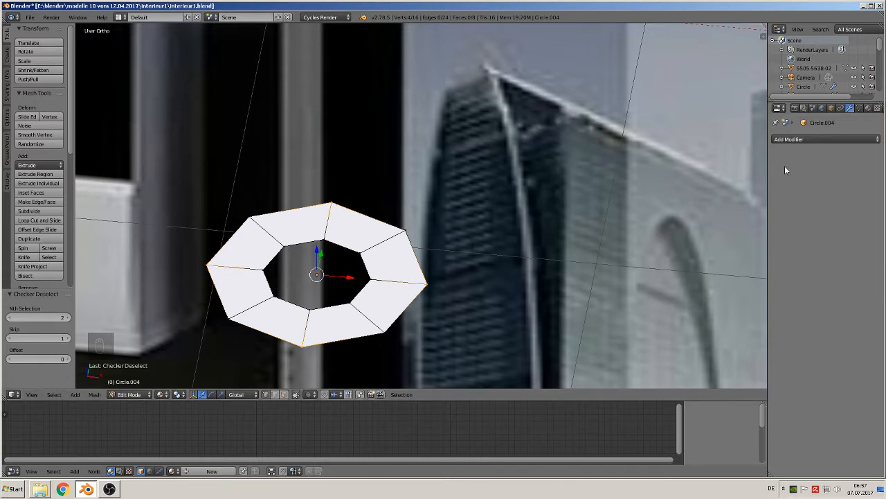
# Select the ring's outer edge loop and raise it about 0.053 along the Z axis.
pyautogui.moveTo(356, 252); pyautogui.dragTo(341, 223, button='middle')
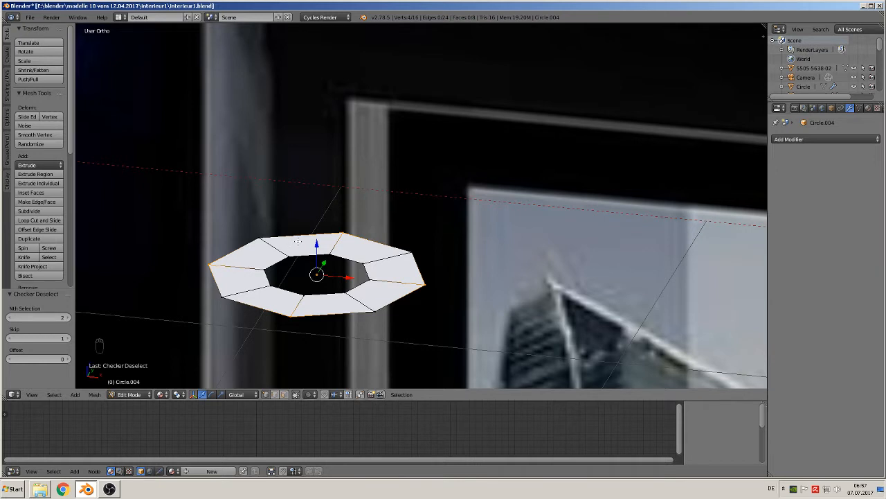
pyautogui.keyDown('alt'); pyautogui.rightClick(299, 236); pyautogui.keyUp('alt')
pyautogui.press('g')
pyautogui.press('z')
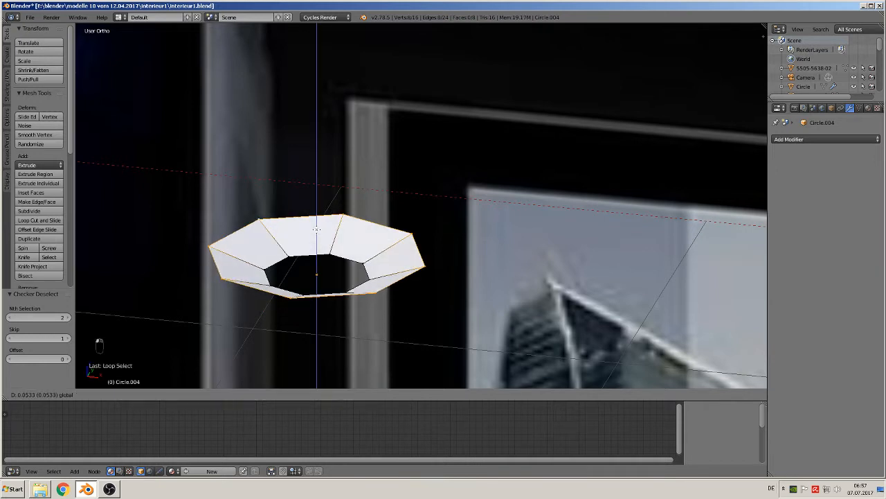
pyautogui.click(316, 230)
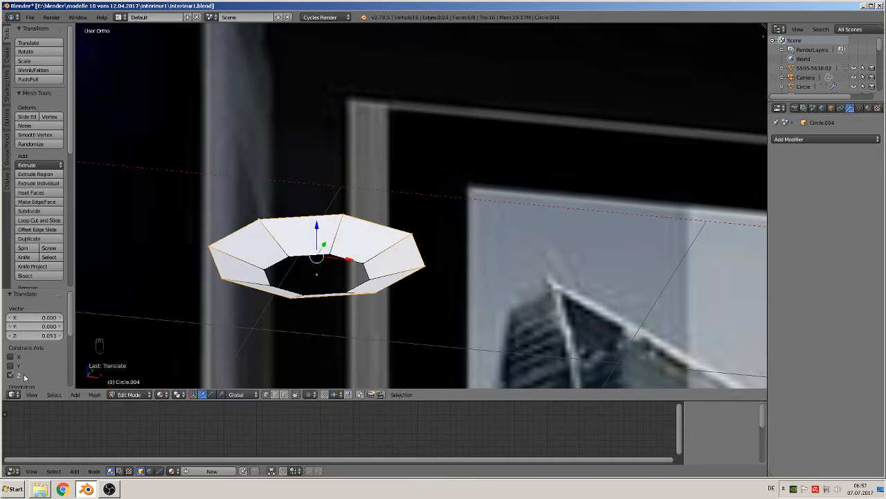
# Thin the outer loop selection with Checker Deselect and lower the remaining alternate vertices about 0.039 along Z to make a wavy rim.
pyautogui.click(54, 394)
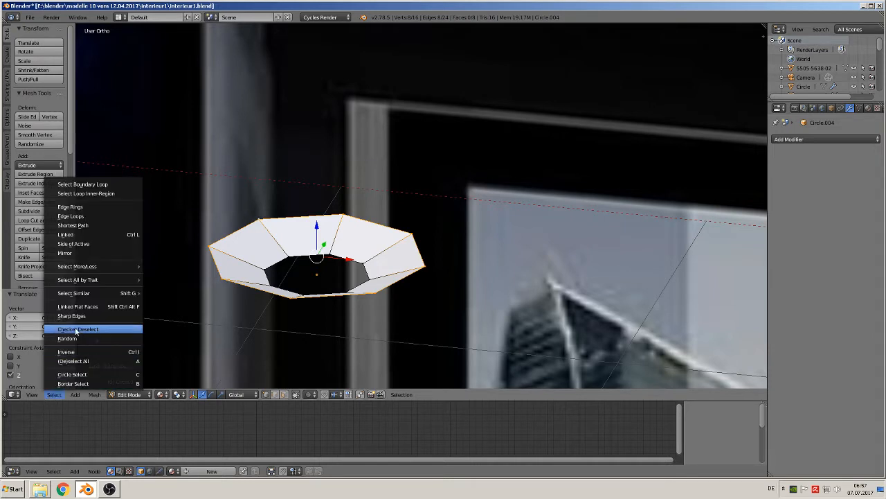
pyautogui.click(76, 329)
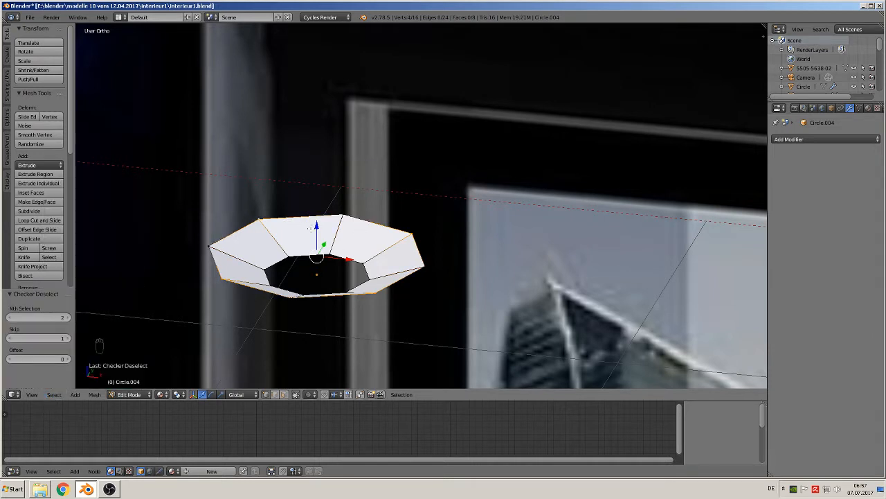
pyautogui.press('g')
pyautogui.press('z')
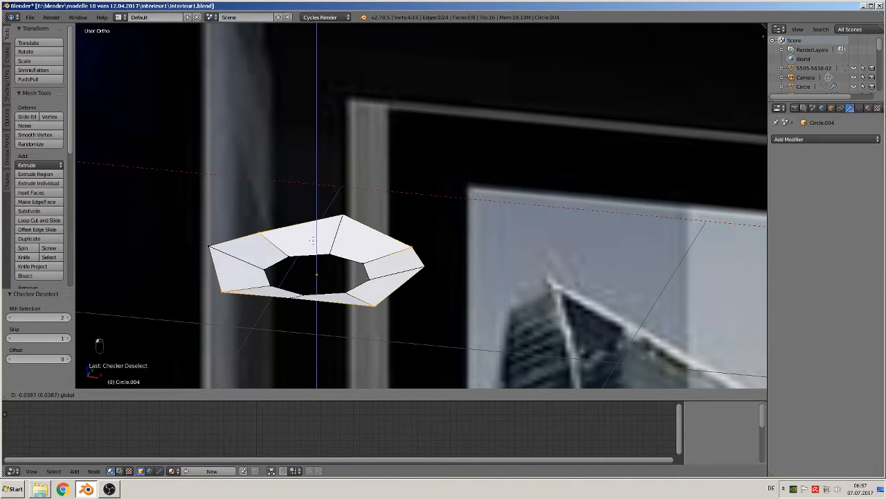
pyautogui.click(311, 238)
pyautogui.moveTo(396, 294); pyautogui.dragTo(367, 289, button='middle')
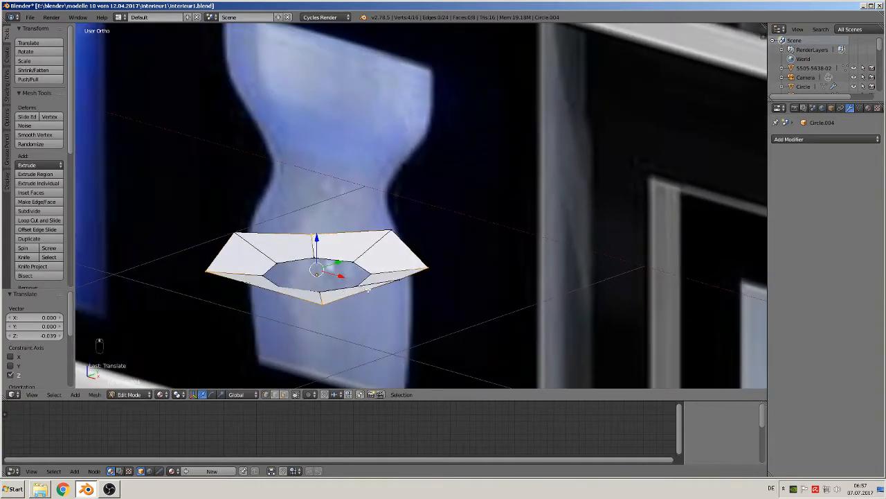
# Add a Subdivision Surface modifier to the dish with a view level of 2.
pyautogui.click(832, 142)
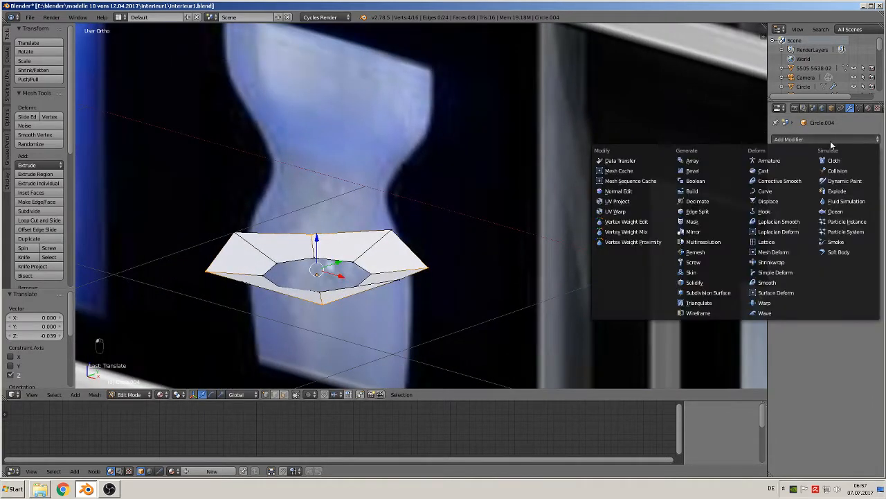
pyautogui.click(715, 293)
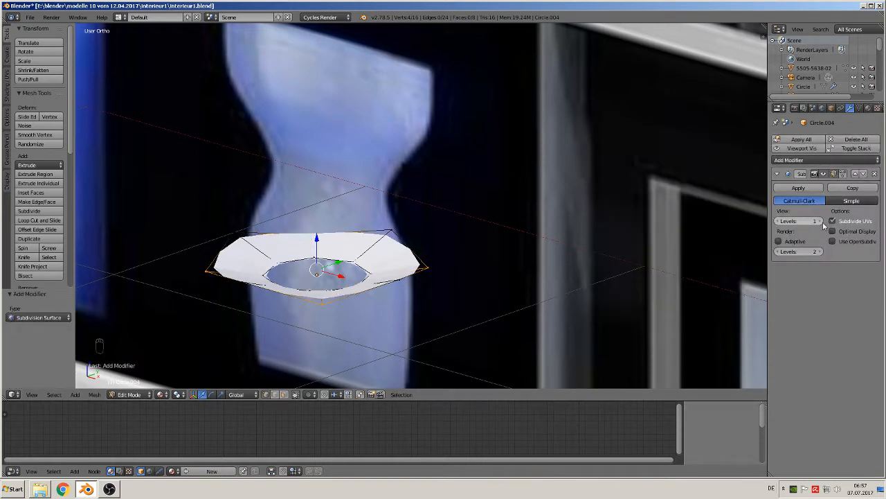
pyautogui.click(818, 220)
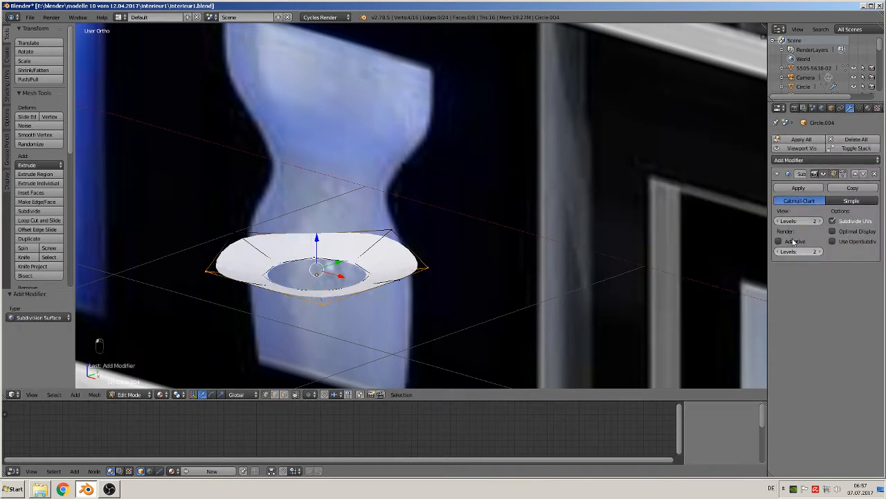
# Add a Solidify modifier placed above the Subdivision Surface modifier and set its thickness to 0.0880.
pyautogui.click(806, 161)
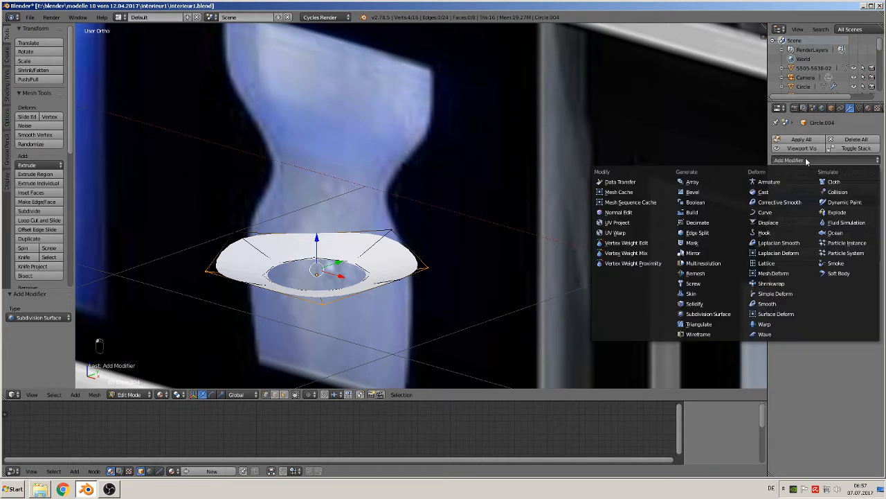
pyautogui.click(717, 305)
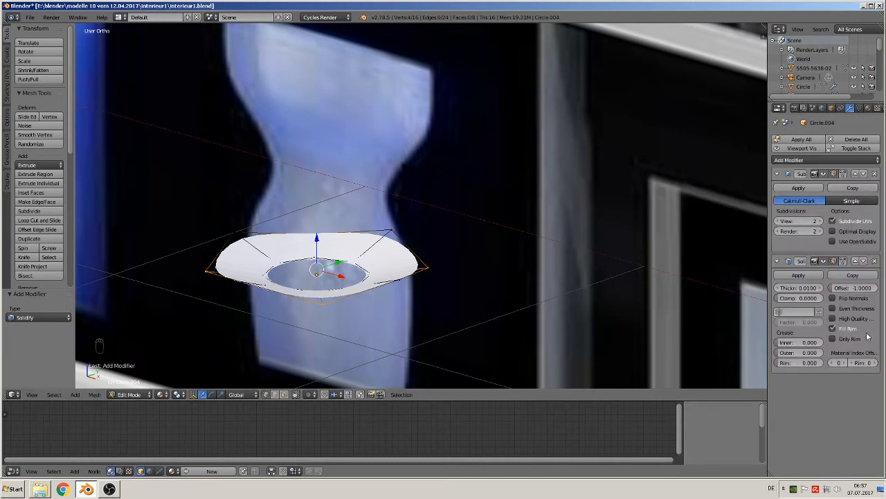
pyautogui.click(856, 261)
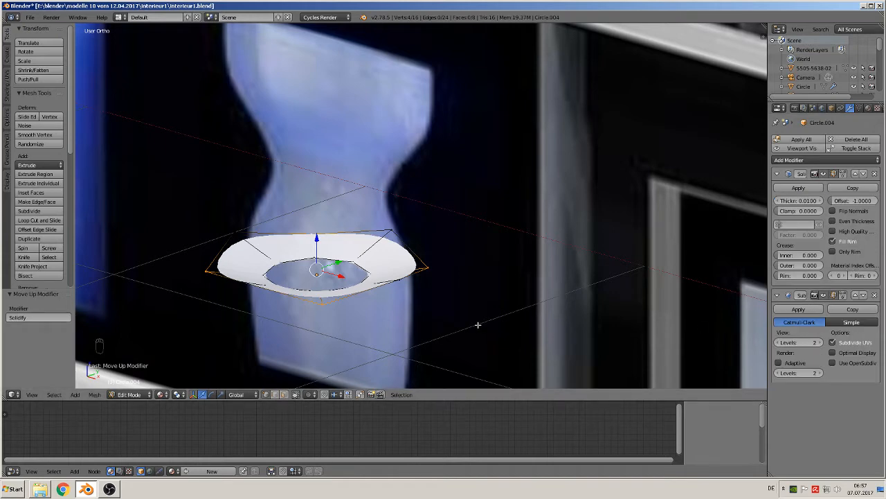
pyautogui.moveTo(477, 325); pyautogui.dragTo(418, 312, button='middle')
pyautogui.scroll(4, 444, 314)
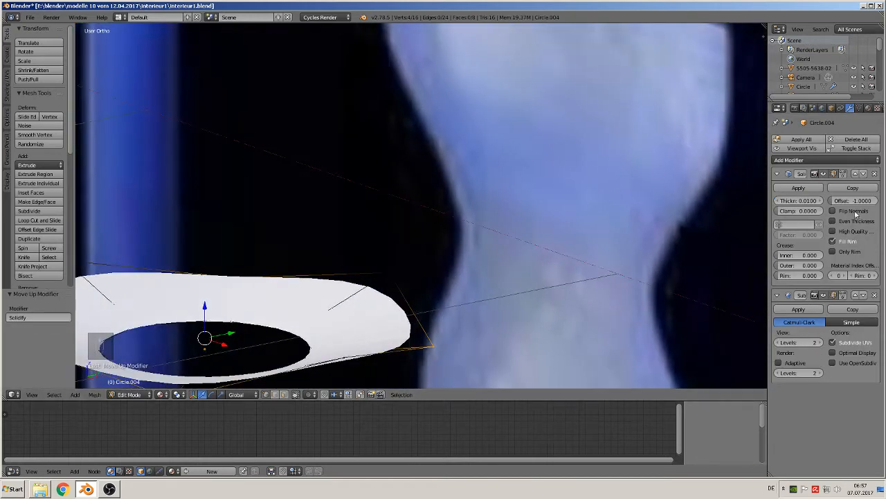
pyautogui.moveTo(794, 201); pyautogui.dragTo(852, 201)
# Extrude the dish's inner edge loop downward about 0.03 along Z and fill it with a face as the base.
pyautogui.moveTo(526, 249); pyautogui.dragTo(351, 291, button='middle')
pyautogui.keyDown('alt'); pyautogui.rightClick(241, 266); pyautogui.keyUp('alt')
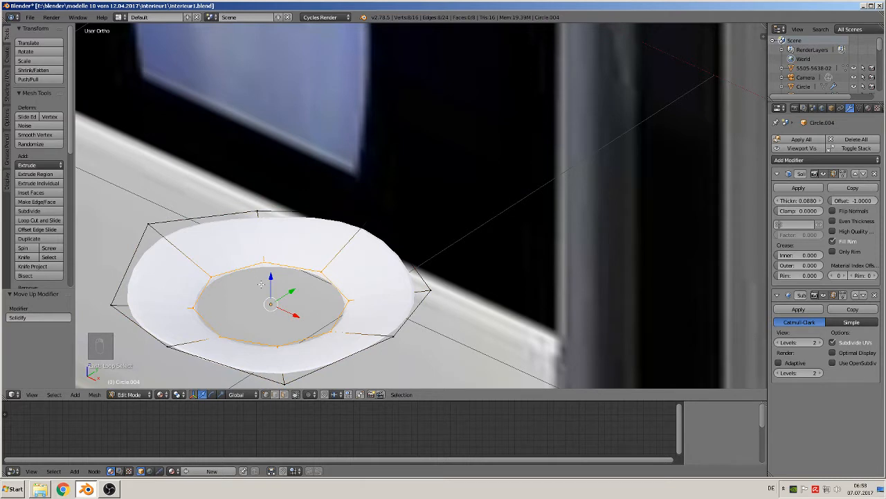
pyautogui.press('e')
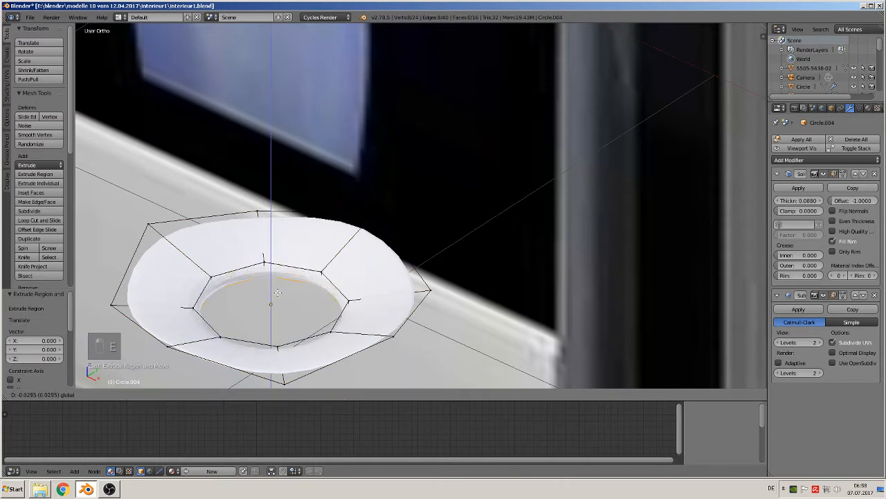
pyautogui.click(278, 292)
pyautogui.press('f')
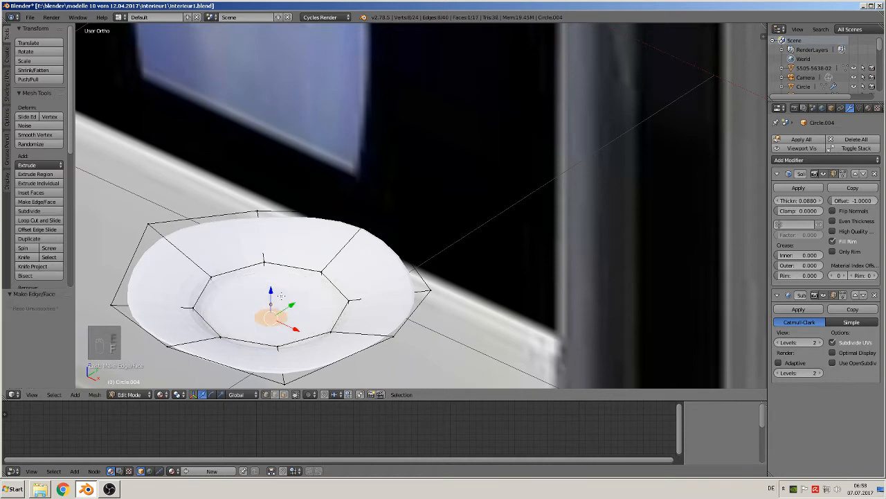
pyautogui.moveTo(281, 297); pyautogui.dragTo(278, 288, button='middle')
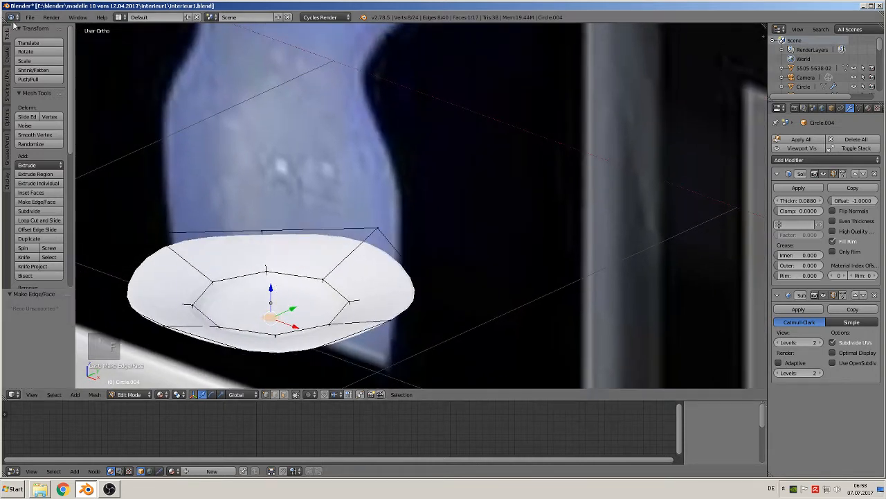
# Return to Object Mode, apply smooth shading to the dish, and switch to the front view.
pyautogui.press('Tab')
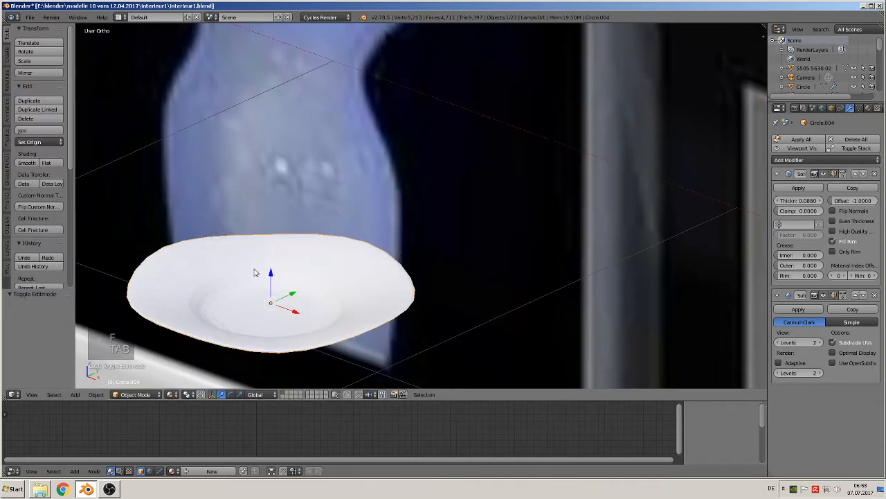
pyautogui.click(26, 162)
pyautogui.moveTo(168, 257)
pyautogui.mouseDown(button='middle')
pyautogui.moveTo(113, 262)
pyautogui.moveTo(184, 240)
pyautogui.moveTo(289, 265)
pyautogui.moveTo(283, 275)
pyautogui.moveTo(234, 277)
pyautogui.moveTo(177, 263)
pyautogui.moveTo(184, 251)
pyautogui.moveTo(215, 256)
pyautogui.moveTo(204, 244)
pyautogui.moveTo(229, 240)
pyautogui.moveTo(531, 311)
pyautogui.moveTo(473, 277)
pyautogui.moveTo(491, 276)
pyautogui.mouseUp(button='middle')
pyautogui.press('KP_1')
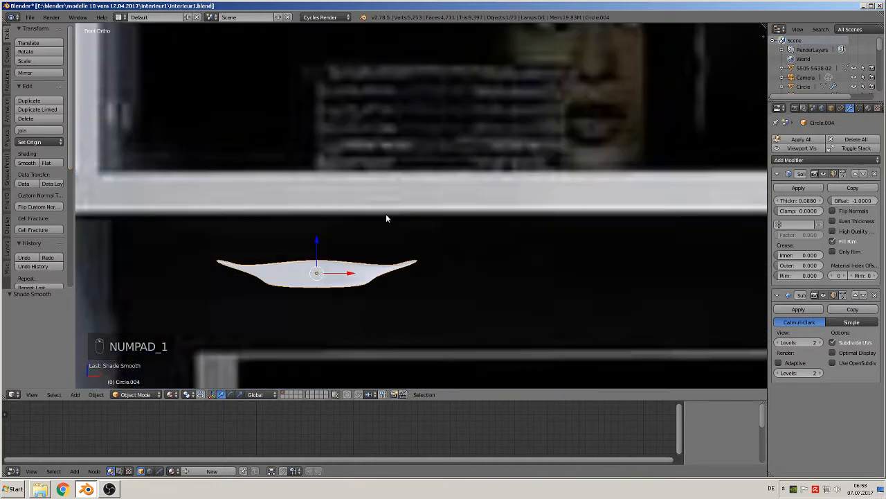
# Rotate the dish about -55.7° around the Z axis.
pyautogui.scroll(-3, 368, 252)
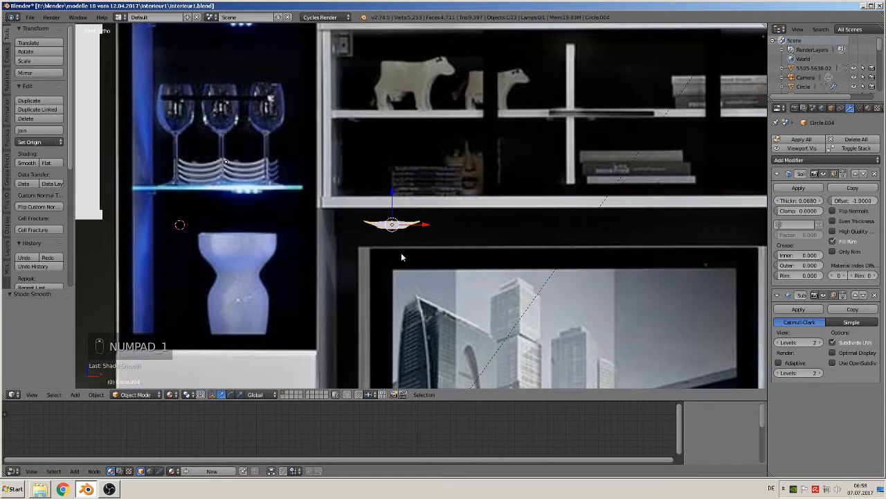
pyautogui.press('r')
pyautogui.press('z')
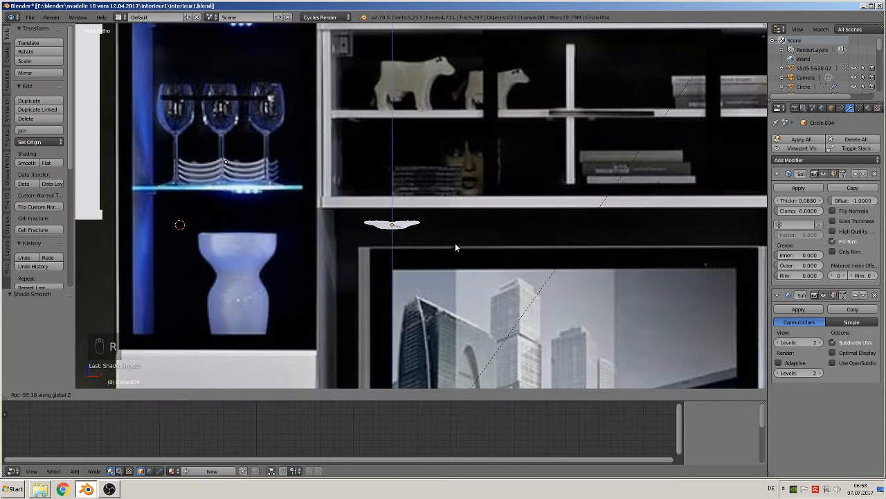
pyautogui.click(456, 245)
pyautogui.scroll(1, 194, 172)
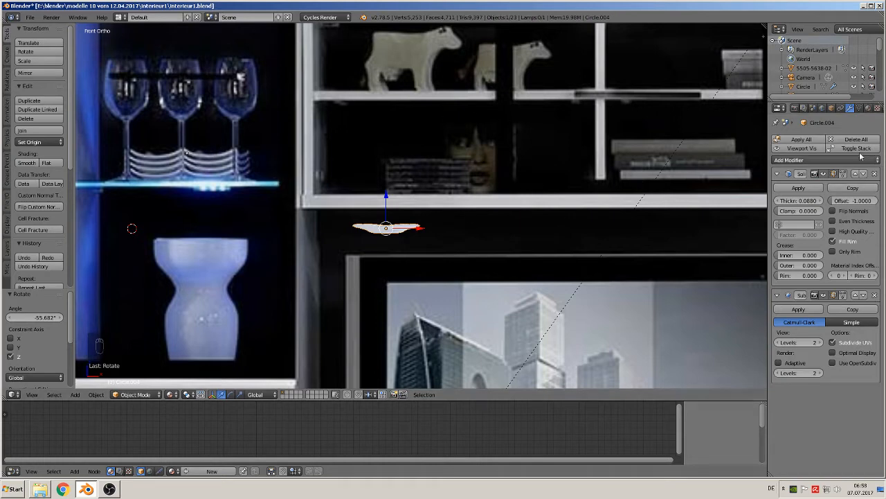
# Add an Array modifier to the dish and set its relative X offset to 0.
pyautogui.click(807, 161)
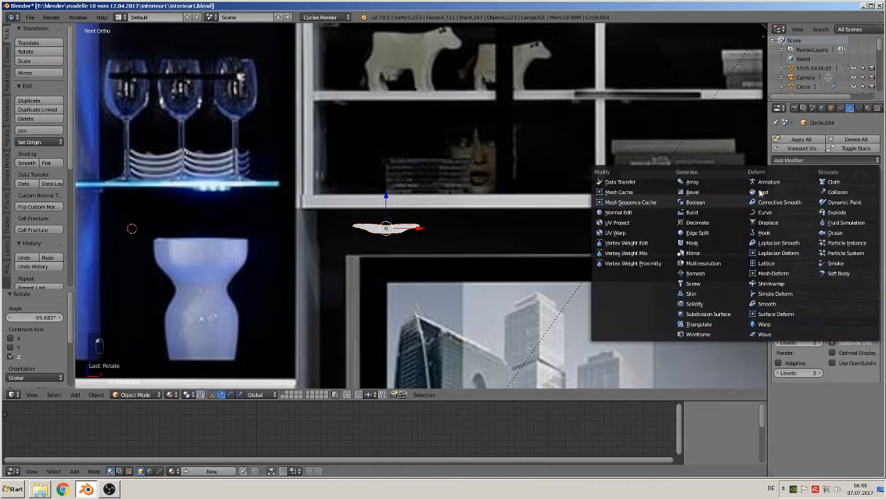
pyautogui.click(691, 182)
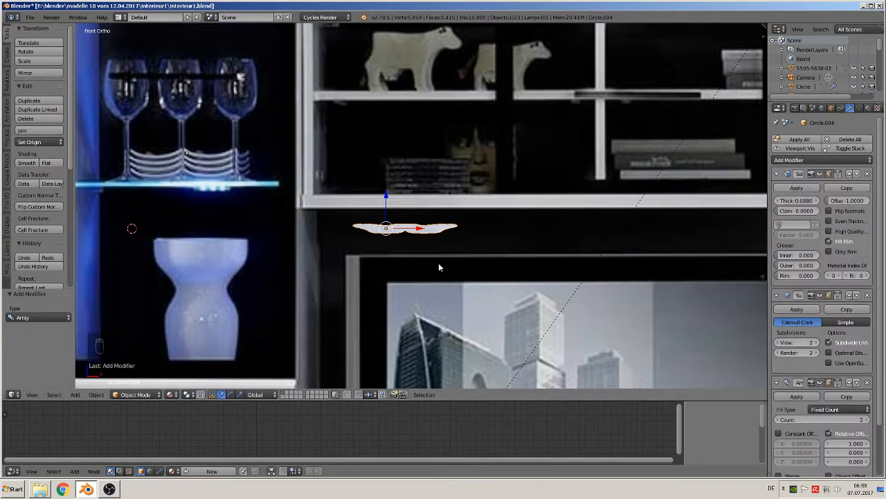
pyautogui.click(854, 443)
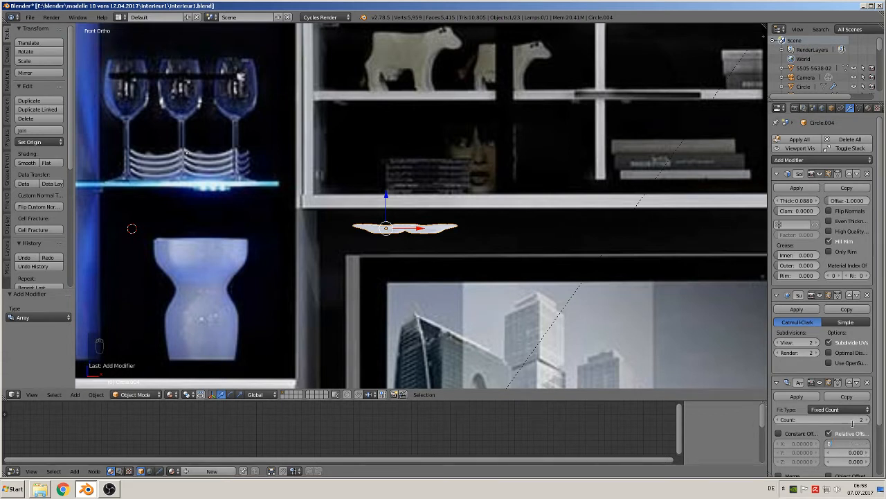
pyautogui.write('0')
pyautogui.press('Return')
# Stack the dishes vertically with a relative Z offset of 0.600 and an array count of 5.
pyautogui.click(841, 458)
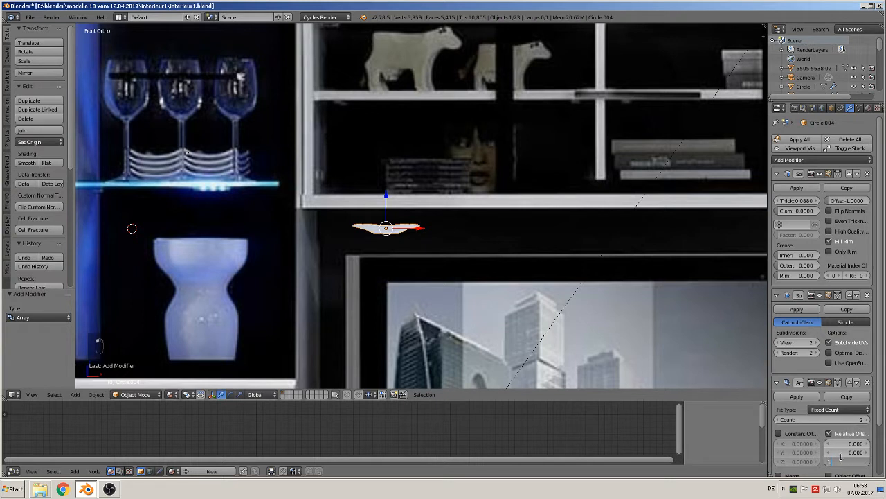
pyautogui.write('1')
pyautogui.press('Return')
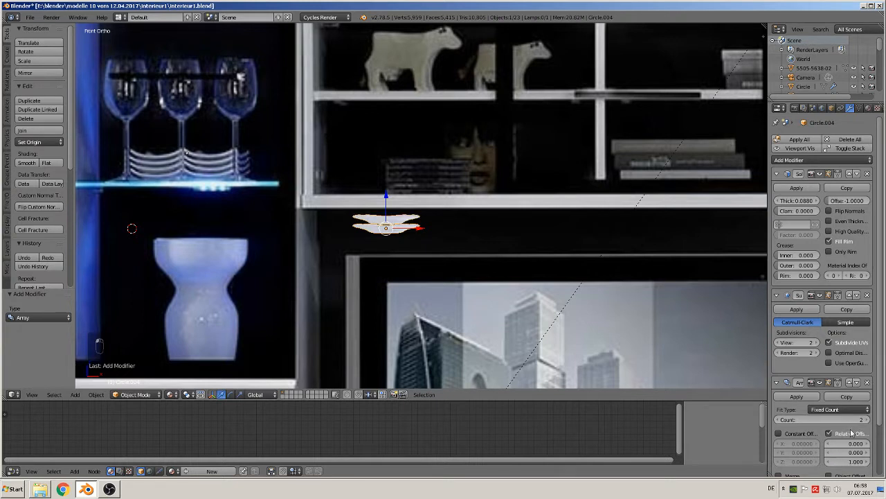
pyautogui.click(829, 462)
pyautogui.click(829, 462)
pyautogui.click(829, 462)
pyautogui.click(829, 462)
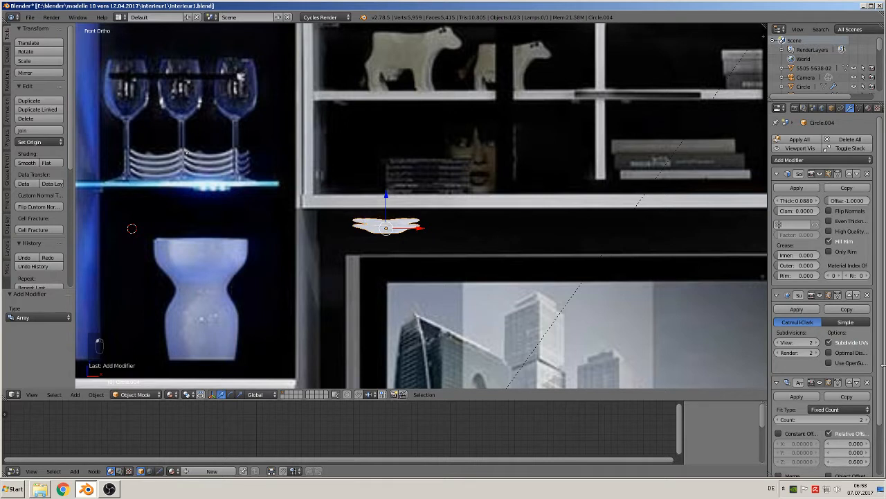
pyautogui.click(866, 421)
pyautogui.click(866, 420)
pyautogui.click(866, 421)
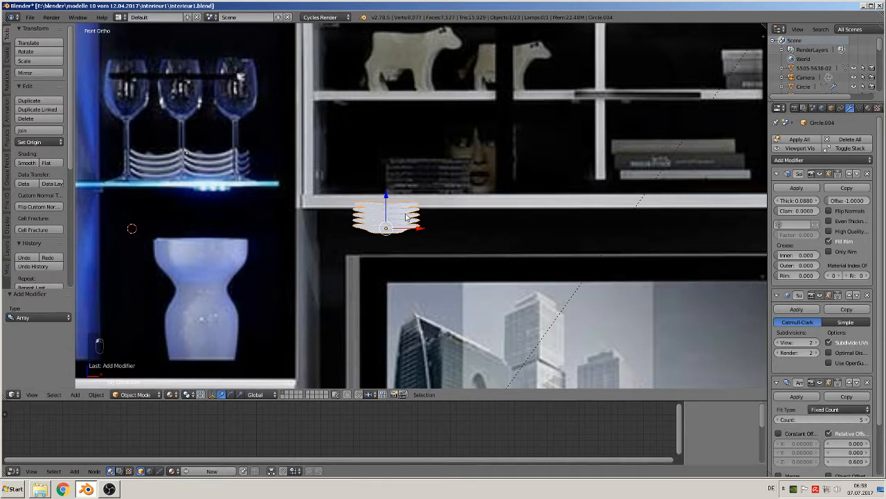
# Scale up the stack of dishes uniformly.
pyautogui.scroll(-2, 405, 235)
pyautogui.press('s')
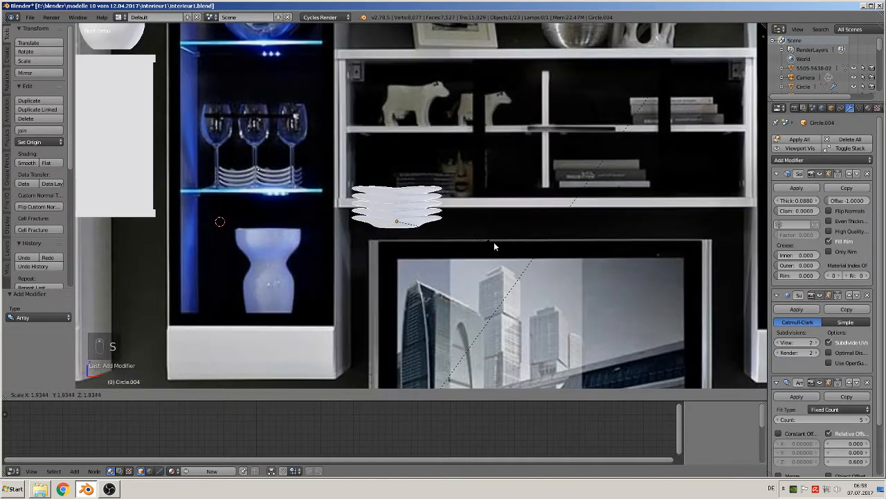
pyautogui.click(484, 239)
# Move the dish stack sideways off the wall unit reference, raise it slightly, bring it forward along negative Y, and return to front view.
pyautogui.moveTo(430, 221); pyautogui.dragTo(290, 221)
pyautogui.moveTo(255, 191); pyautogui.dragTo(254, 160)
pyautogui.moveTo(260, 187); pyautogui.dragTo(313, 208, button='middle')
pyautogui.moveTo(329, 183); pyautogui.dragTo(214, 242)
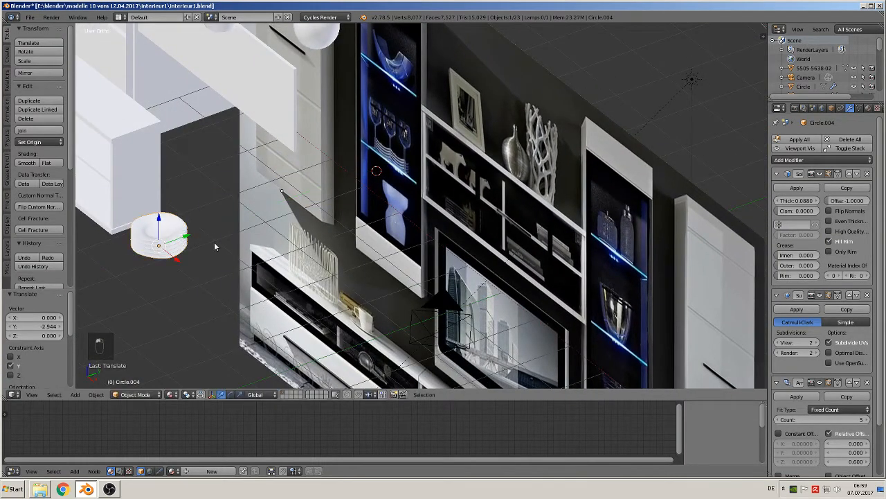
pyautogui.scroll(6, 302, 253)
pyautogui.keyDown('shift'); pyautogui.moveTo(237, 225); pyautogui.dragTo(589, 148, button='middle'); pyautogui.keyUp('shift')
pyautogui.scroll(-3, 588, 148)
pyautogui.moveTo(421, 196); pyautogui.dragTo(252, 211)
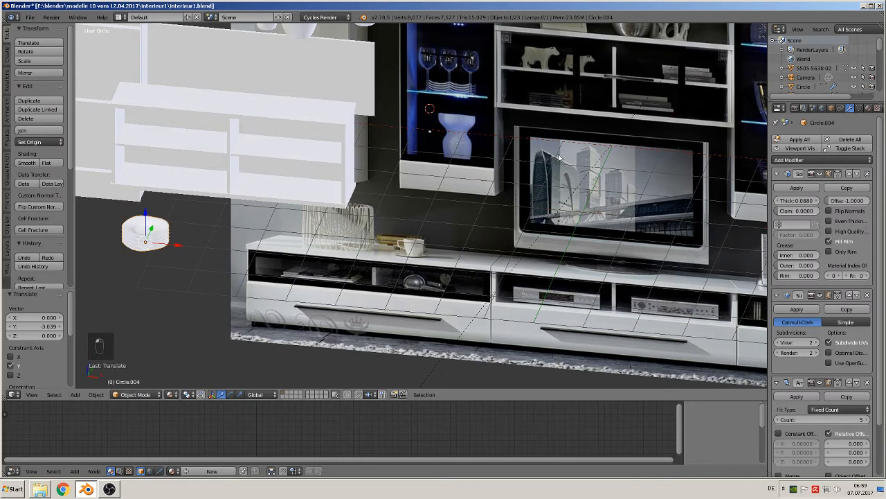
pyautogui.press('KP_1')
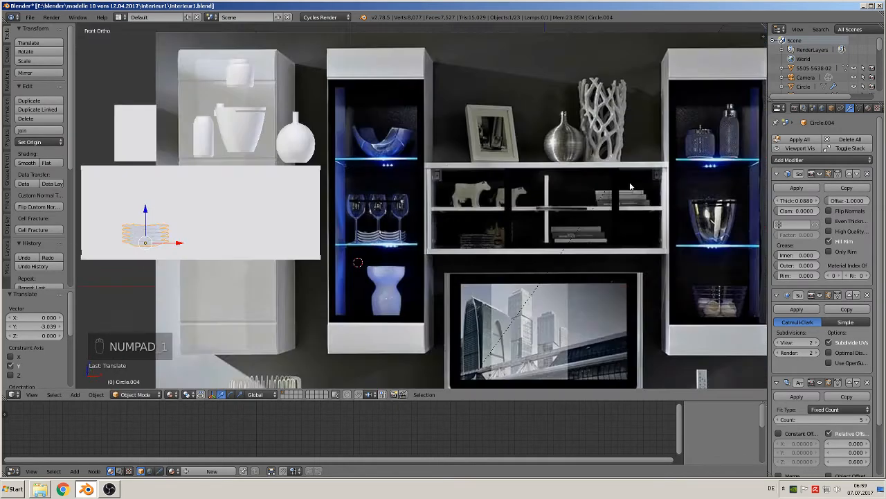
# Add a Bezier curve and rotate it 90° about the X axis so it faces the front view.
pyautogui.scroll(6, 329, 184)
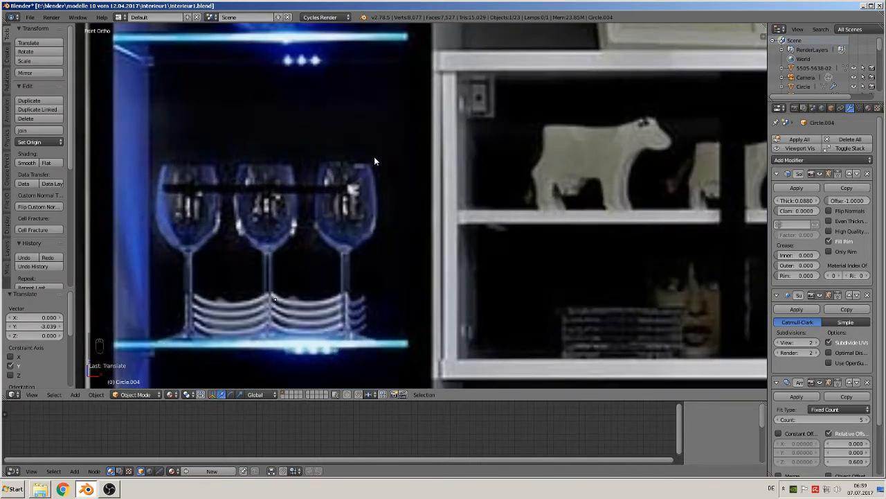
pyautogui.scroll(1, 396, 250)
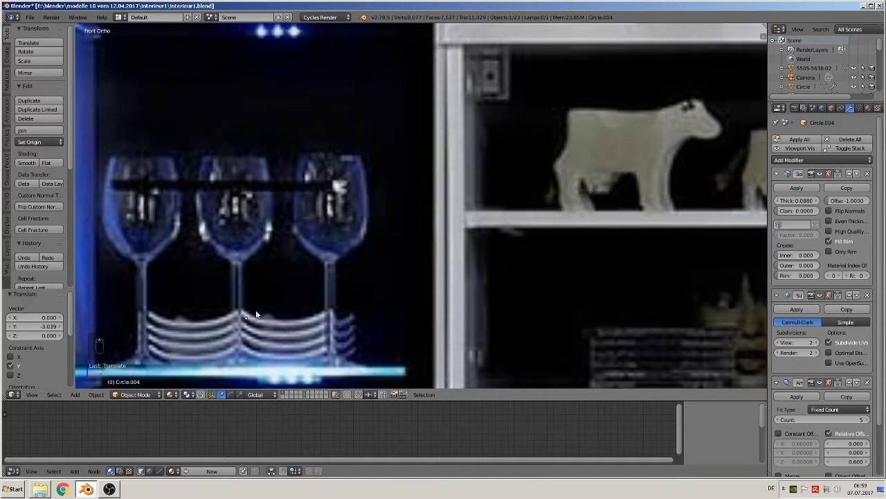
pyautogui.click(76, 395)
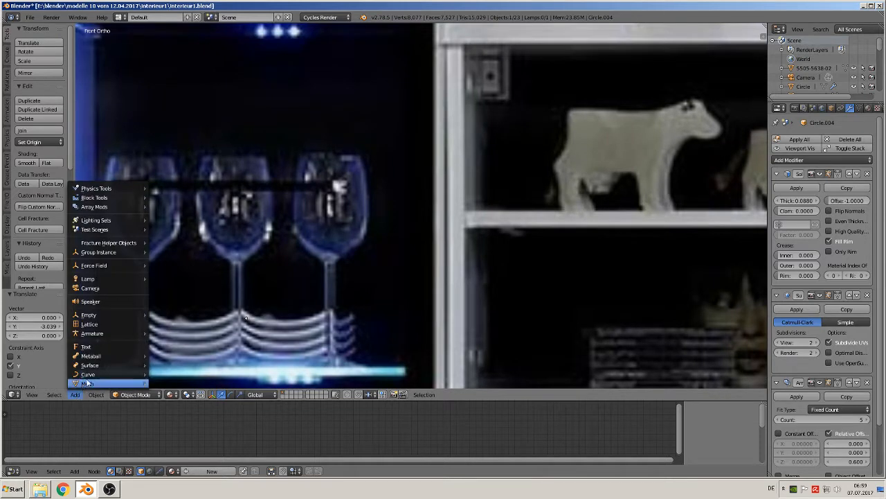
pyautogui.moveTo(90, 373)
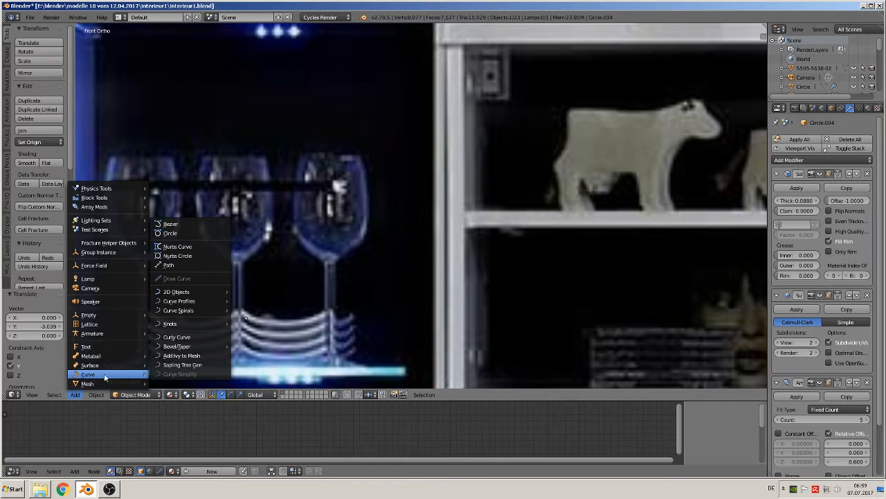
pyautogui.click(187, 222)
pyautogui.scroll(-10, 483, 220)
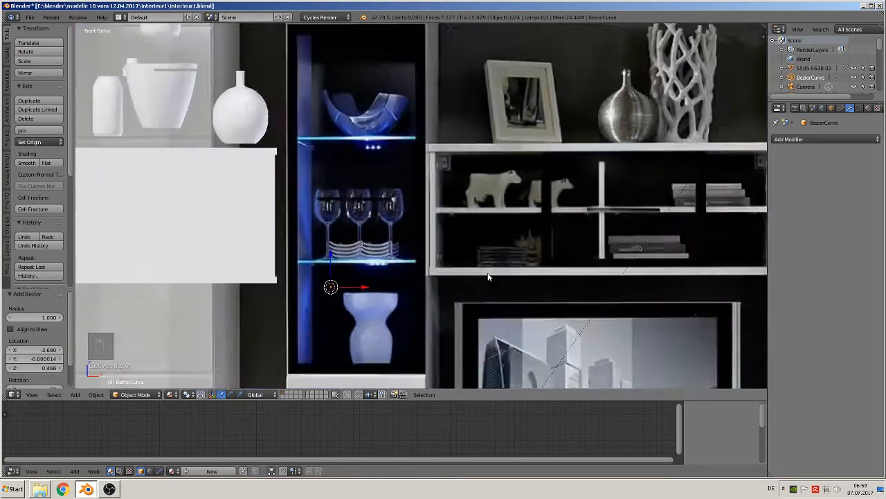
pyautogui.write('r')
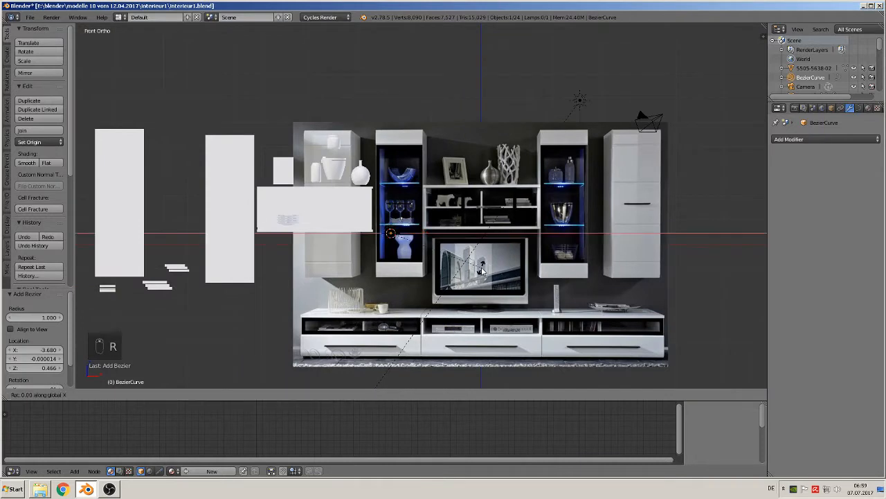
pyautogui.write('x90')
pyautogui.press('Return')
# Move the curve about 1.97 along X and 1.36 along Z, and scale it down to about 0.071.
pyautogui.scroll(6, 393, 248)
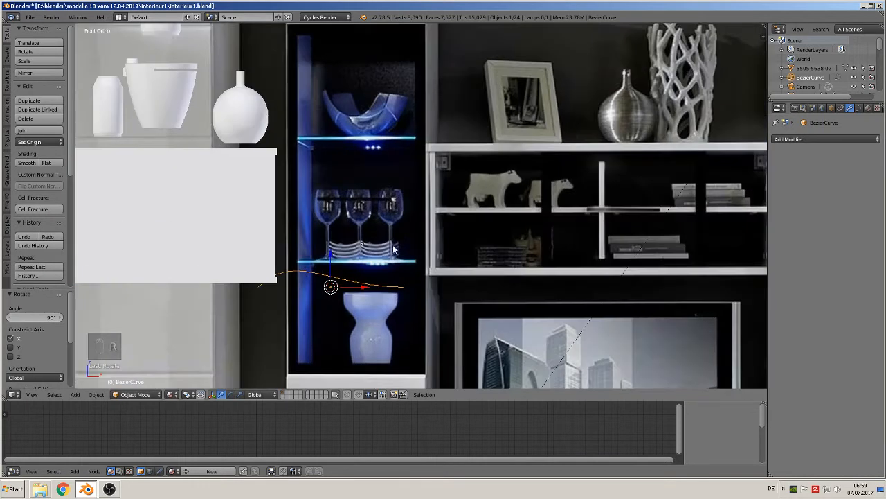
pyautogui.scroll(2, 384, 273)
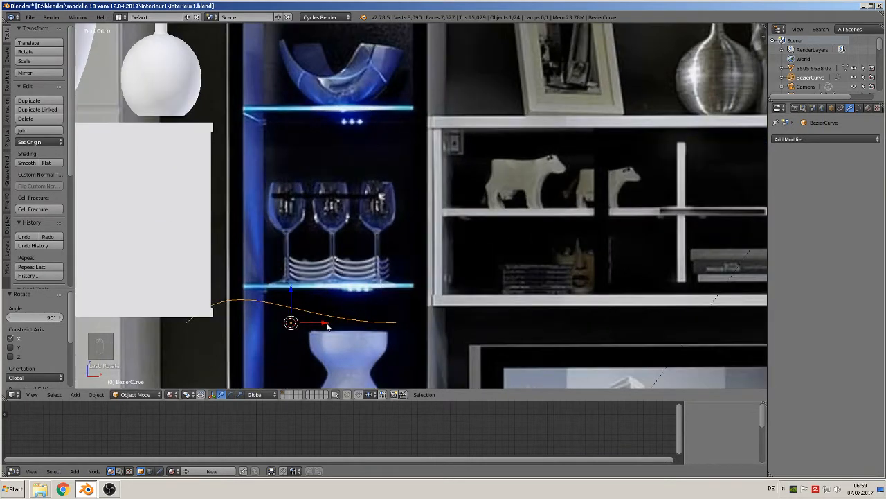
pyautogui.press('g')
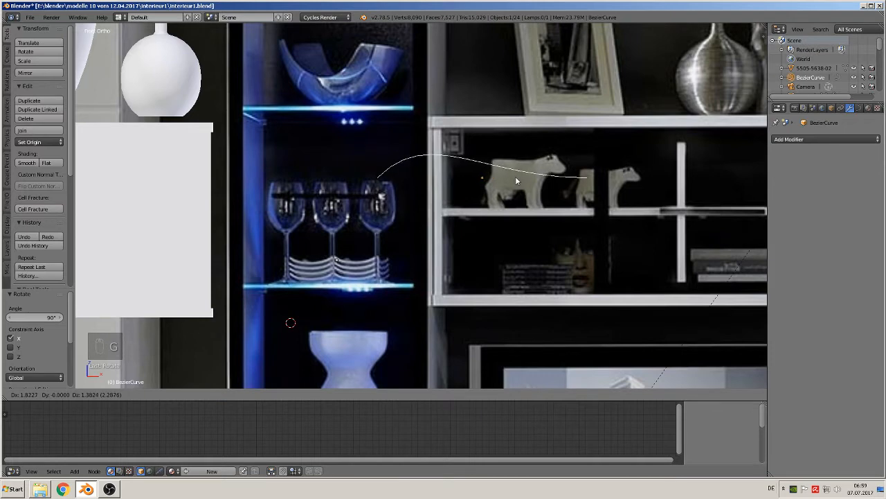
pyautogui.click(532, 182)
pyautogui.scroll(2, 531, 182)
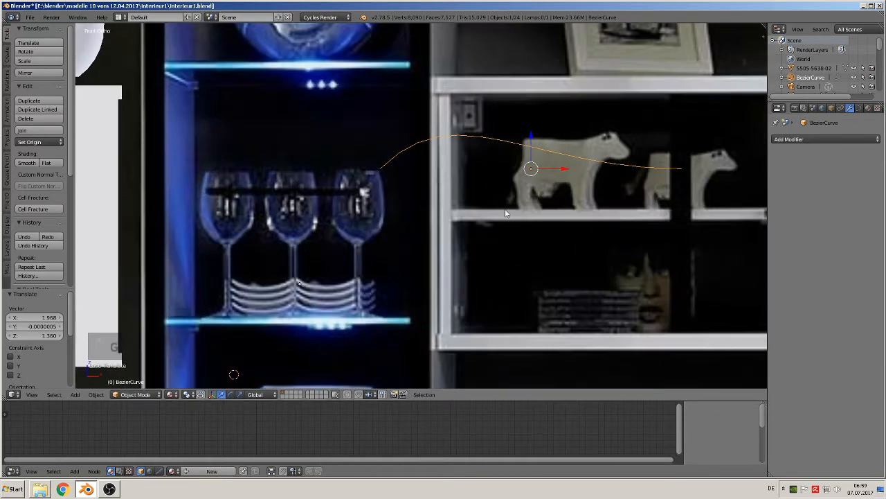
pyautogui.scroll(1, 460, 271)
pyautogui.press('s')
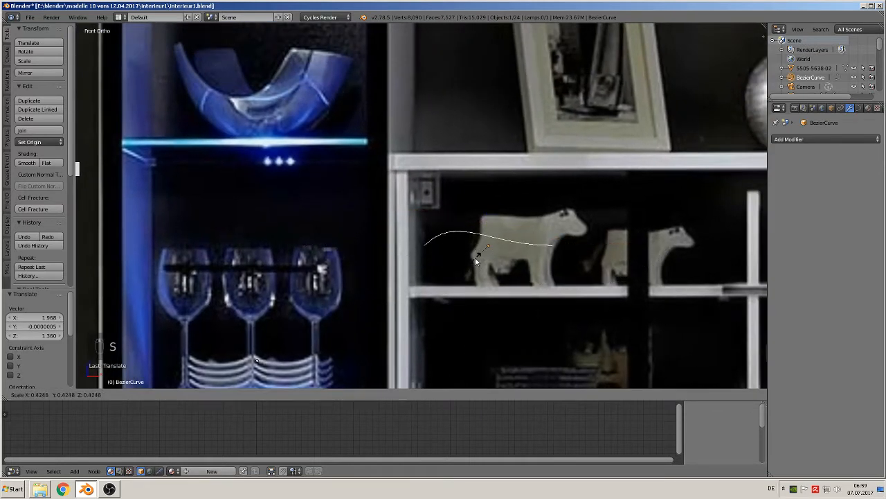
pyautogui.click(488, 248)
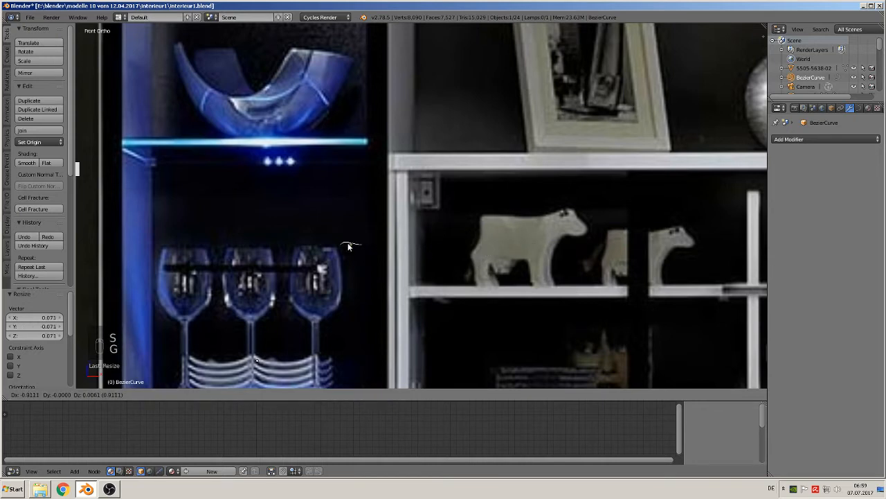
# Place the small curve at the upper rim of the rightmost wine glass in the reference image.
pyautogui.press('g')
pyautogui.click(351, 248)
pyautogui.scroll(3, 500, 137)
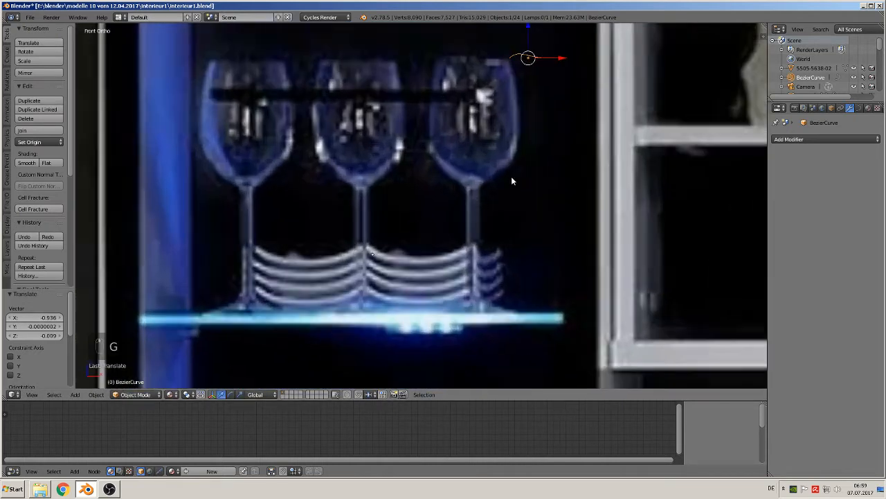
pyautogui.scroll(1, 471, 214)
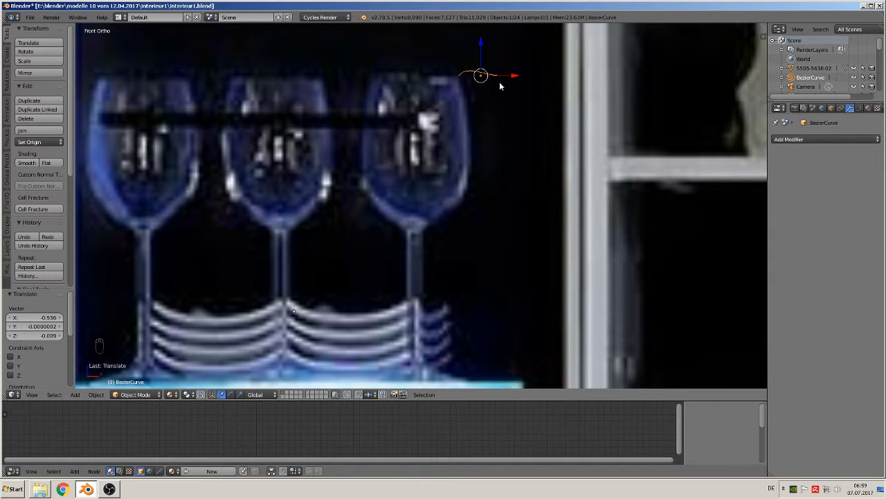
pyautogui.press('g')
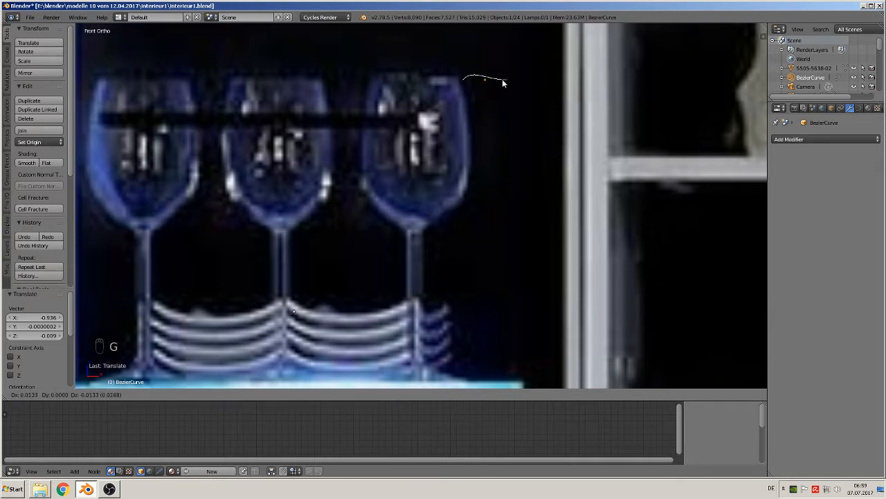
pyautogui.click(496, 86)
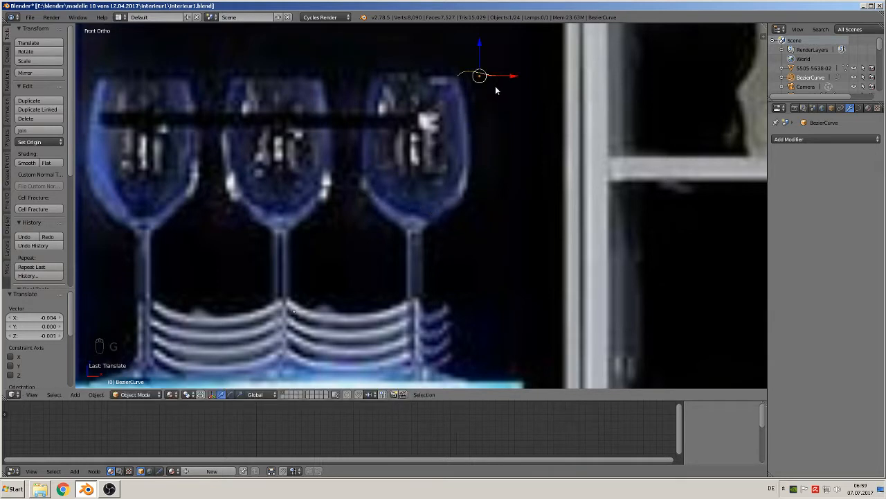
# In Edit Mode, move the curve's right end point about -0.102 in X and -0.223 in Z onto the glass's side.
pyautogui.press('Tab')
pyautogui.rightClick(506, 71)
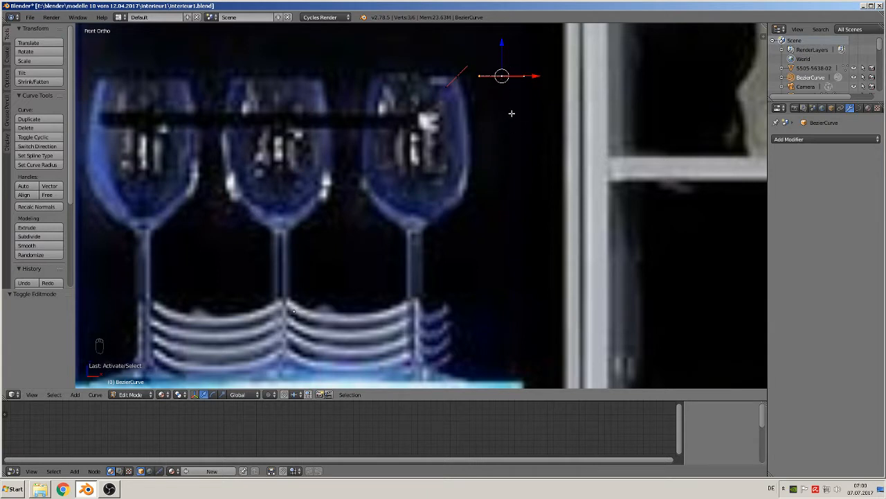
pyautogui.press('g')
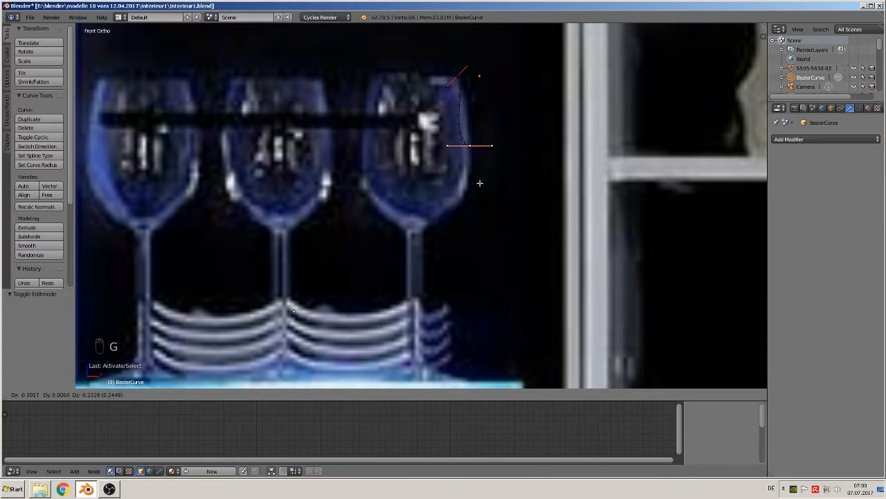
pyautogui.click(469, 169)
# Move the side point's handle about 0.071 in X and 0.109 in Z, and the rim point's handle about -0.009 and -0.096, following the bowl.
pyautogui.rightClick(448, 147)
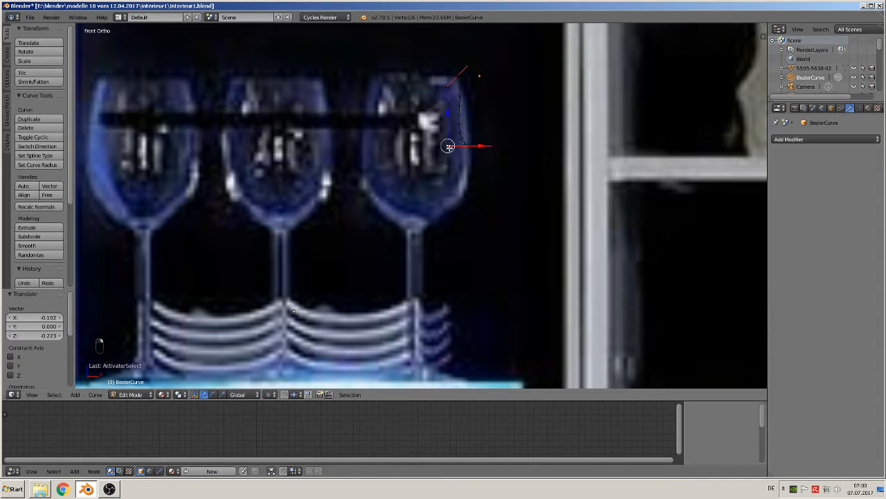
pyautogui.press('g')
pyautogui.click(474, 66)
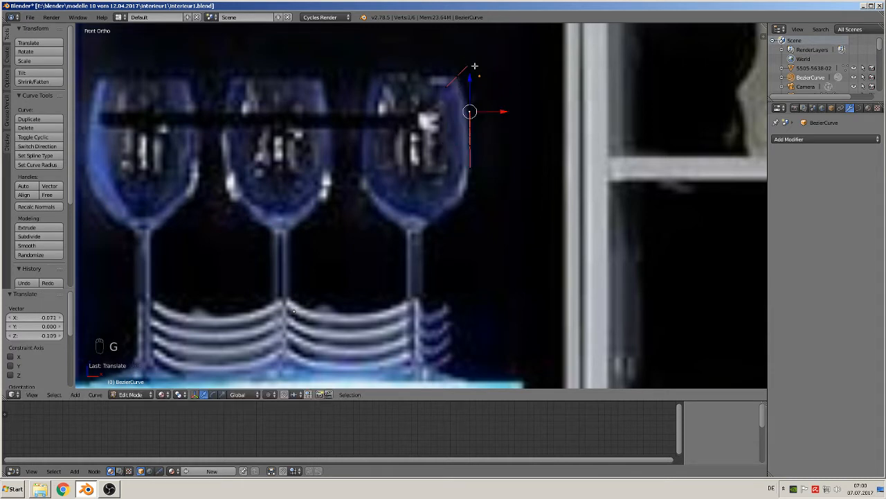
pyautogui.rightClick(466, 72)
pyautogui.press('g')
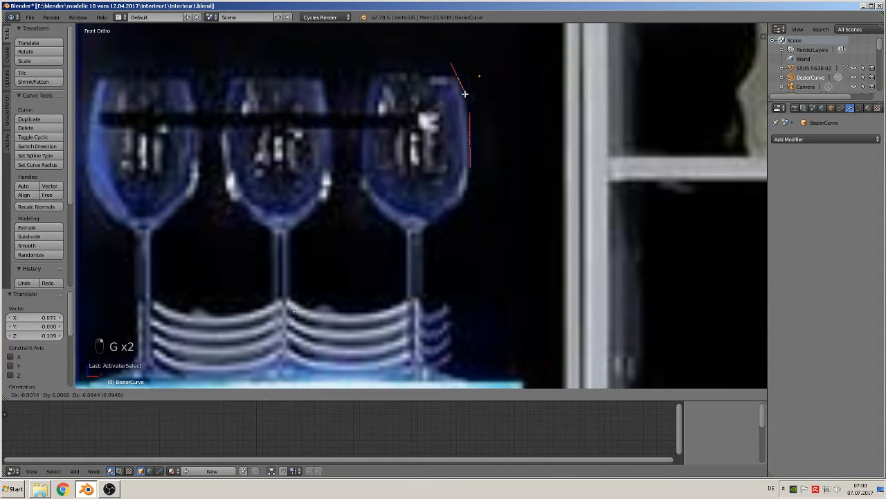
pyautogui.click(464, 93)
# Extrude the side point about -0.097 in X and -0.227 in Z to the bowl's base, and move its handle about 0.115 and -0.047.
pyautogui.rightClick(472, 144)
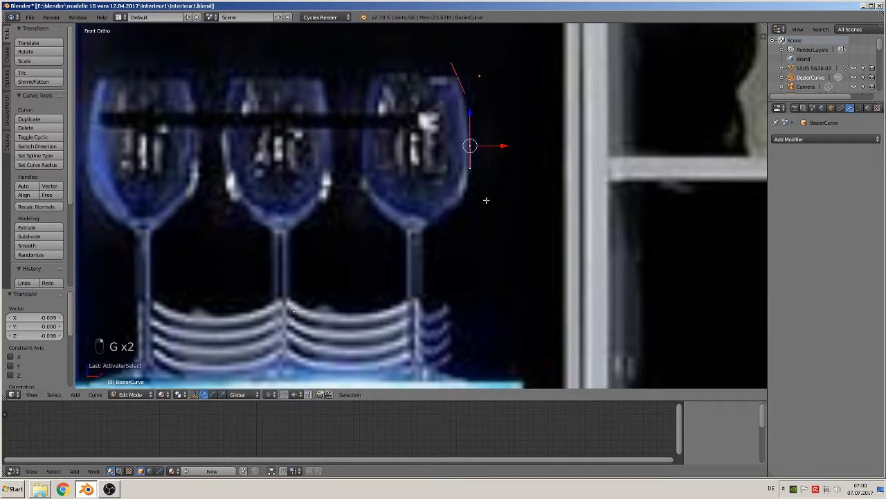
pyautogui.press('e')
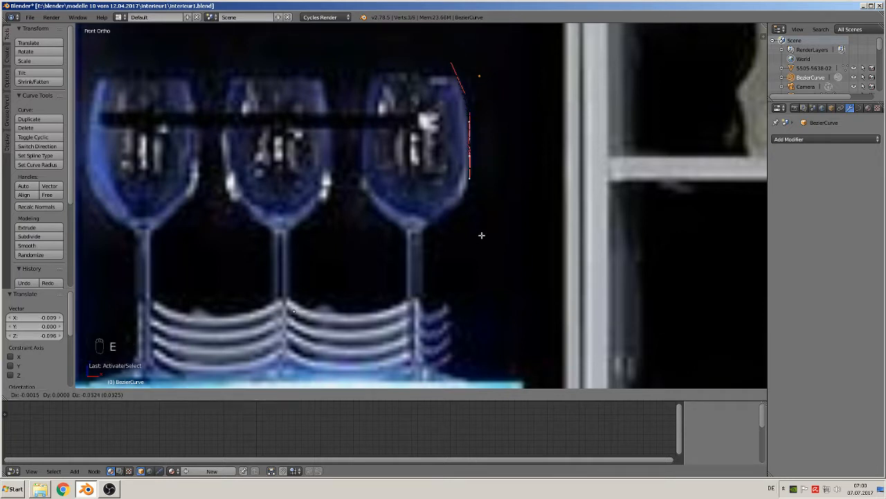
pyautogui.click(452, 292)
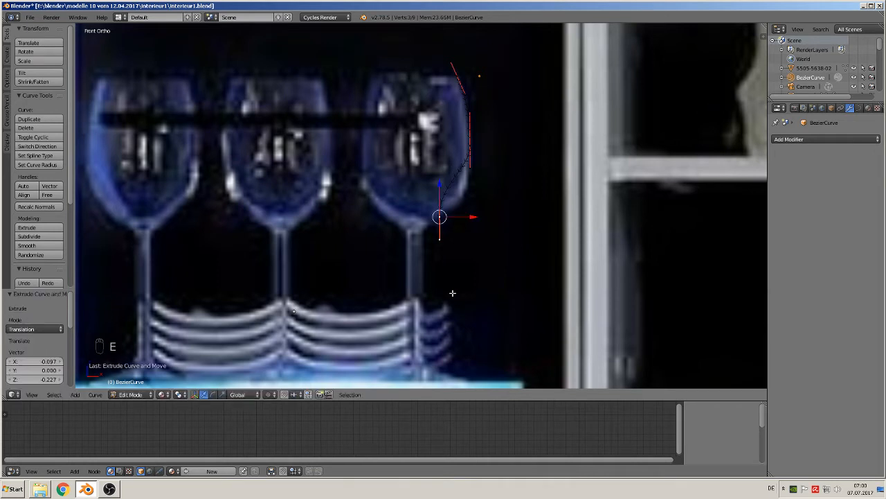
pyautogui.rightClick(444, 185)
pyautogui.press('g')
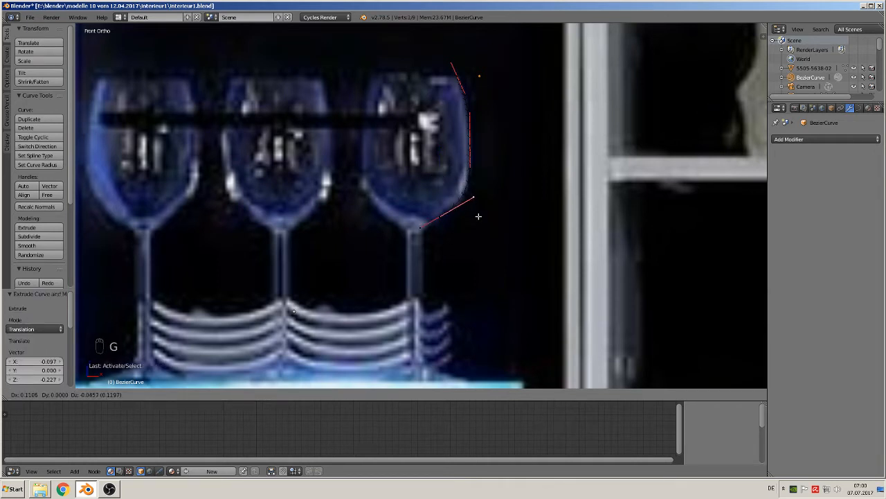
pyautogui.click(478, 215)
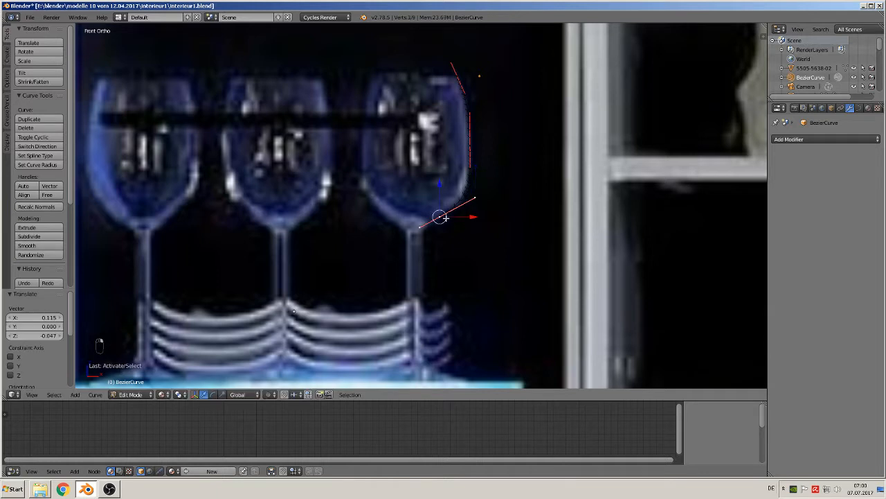
# Extrude the profile about -0.059 in X and -0.071 in Z to the stem's top, and align the handles with stem and bowl.
pyautogui.press('e')
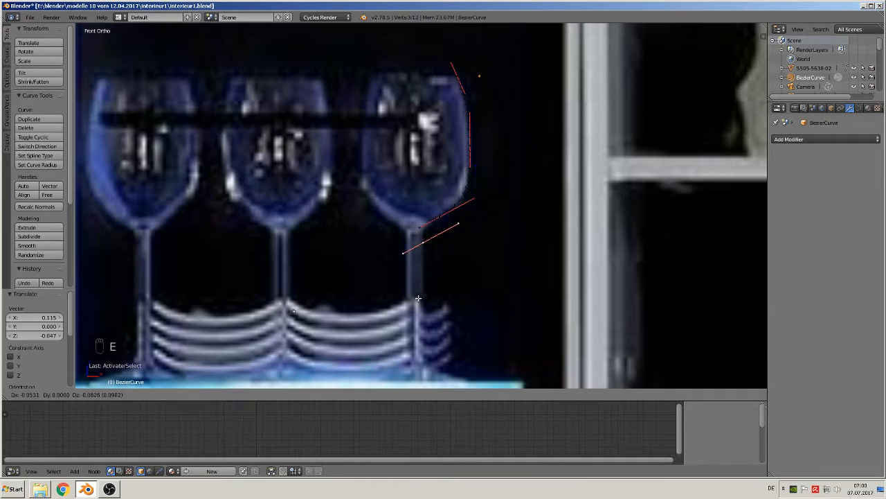
pyautogui.click(419, 295)
pyautogui.scroll(4, 436, 263)
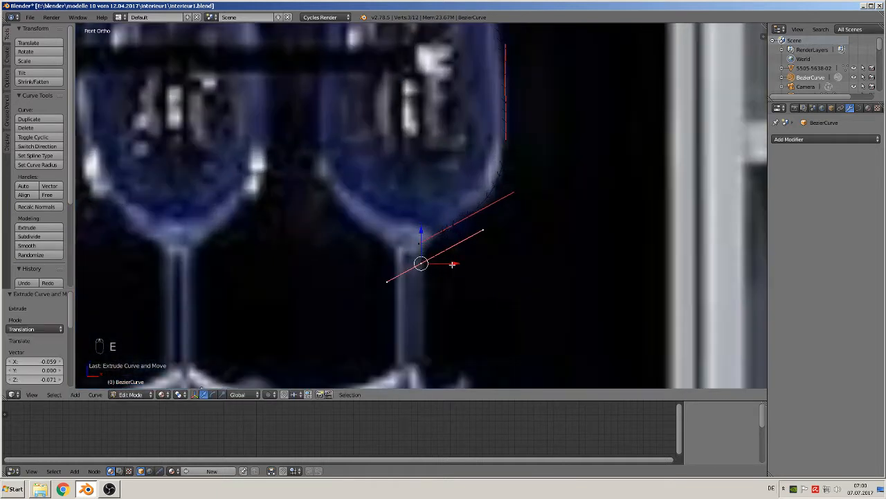
pyautogui.rightClick(511, 236)
pyautogui.press('g')
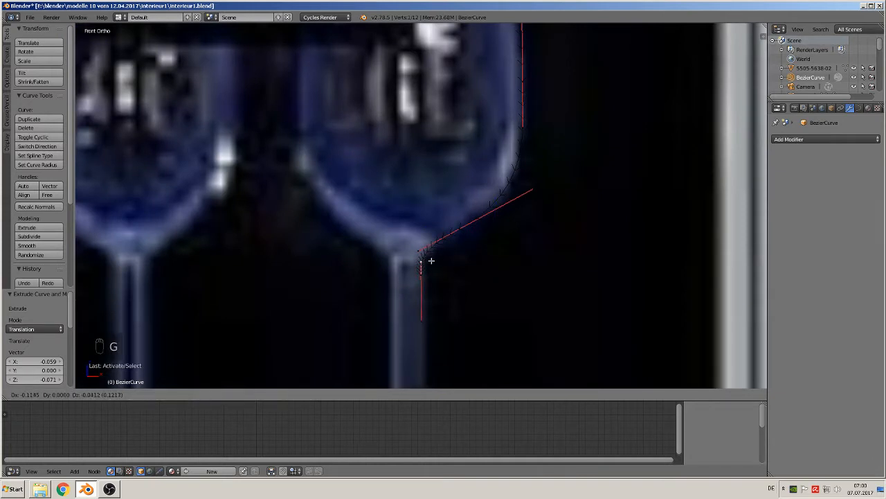
pyautogui.click(425, 255)
pyautogui.press('g')
pyautogui.click(422, 234)
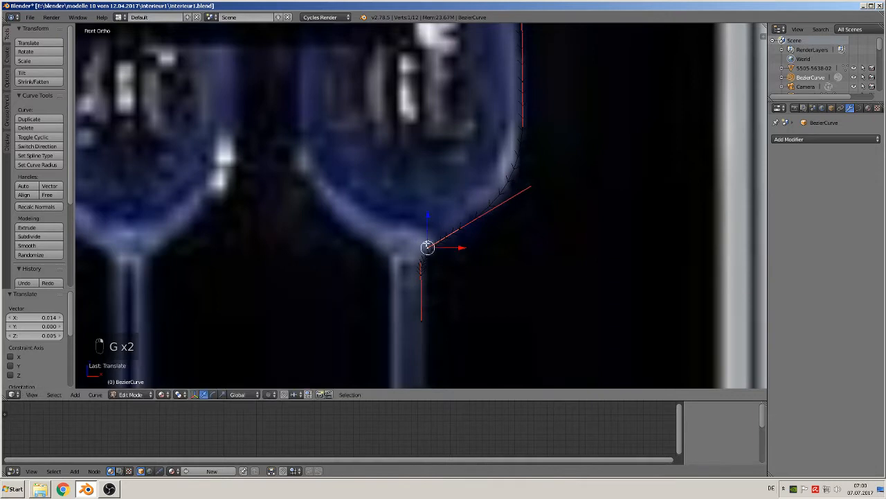
# Extrude the profile about -0.403 in Z down the stem, and raise the new point's lower handle by about 0.062.
pyautogui.scroll(-1, 487, 286)
pyautogui.keyDown('shift'); pyautogui.moveTo(486, 286); pyautogui.dragTo(477, 213, button='middle'); pyautogui.keyUp('shift')
pyautogui.rightClick(423, 172)
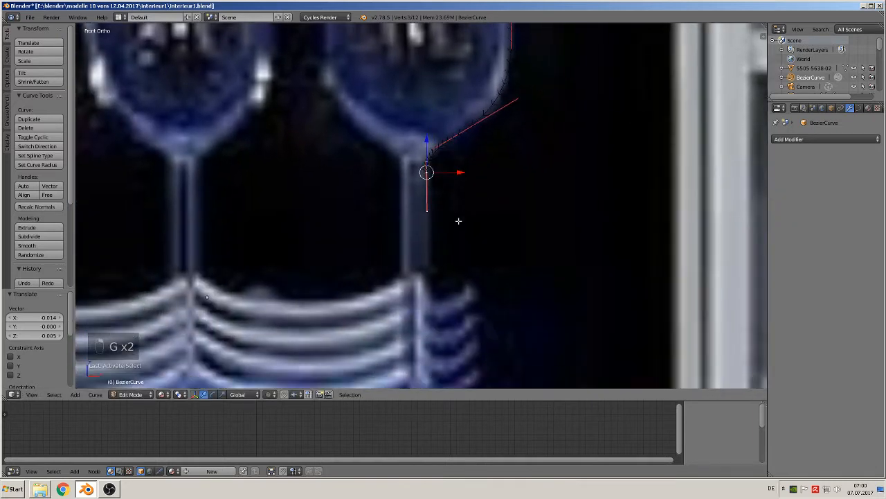
pyautogui.scroll(-3, 478, 270)
pyautogui.press('e')
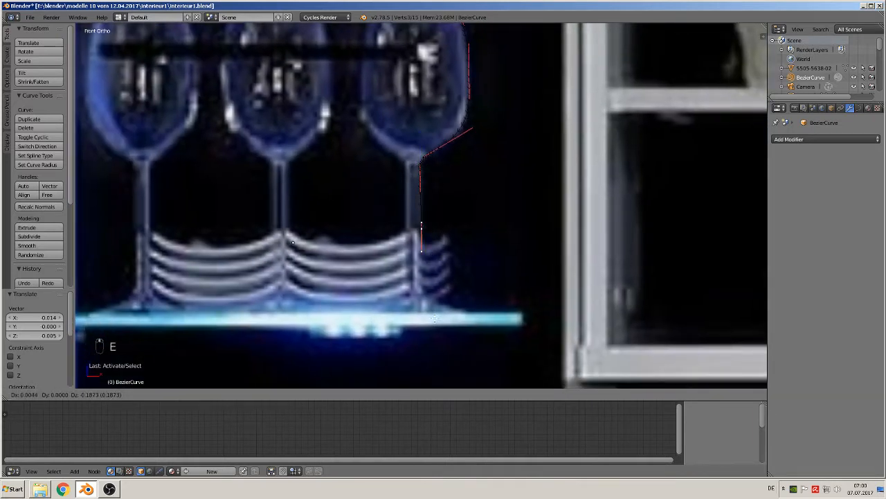
pyautogui.click(434, 380)
pyautogui.rightClick(421, 320)
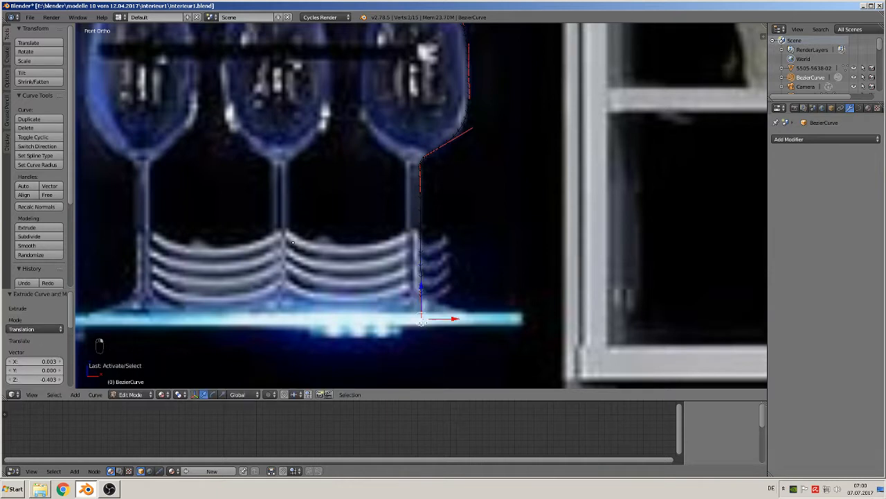
pyautogui.moveTo(422, 287); pyautogui.dragTo(426, 268)
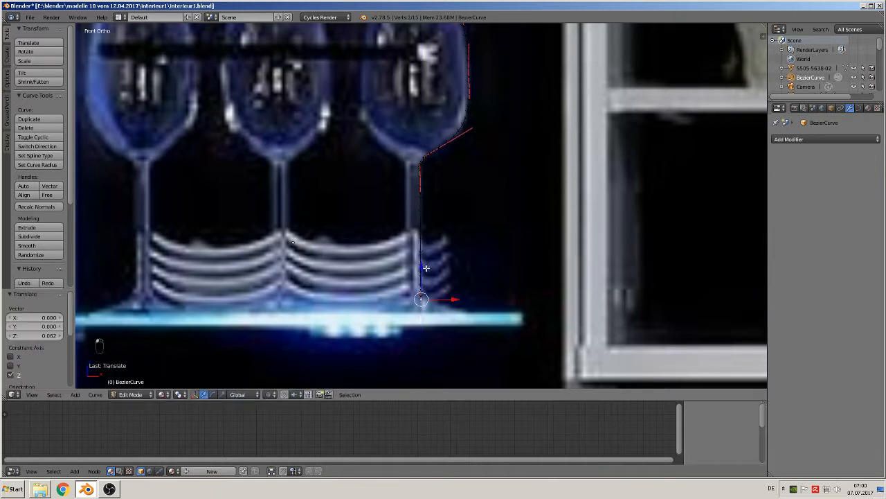
# Extrude the foot outward about 0.152 in X and -0.047 in Z, and extrude its underside back about -0.178 in X.
pyautogui.rightClick(422, 296)
pyautogui.press('e')
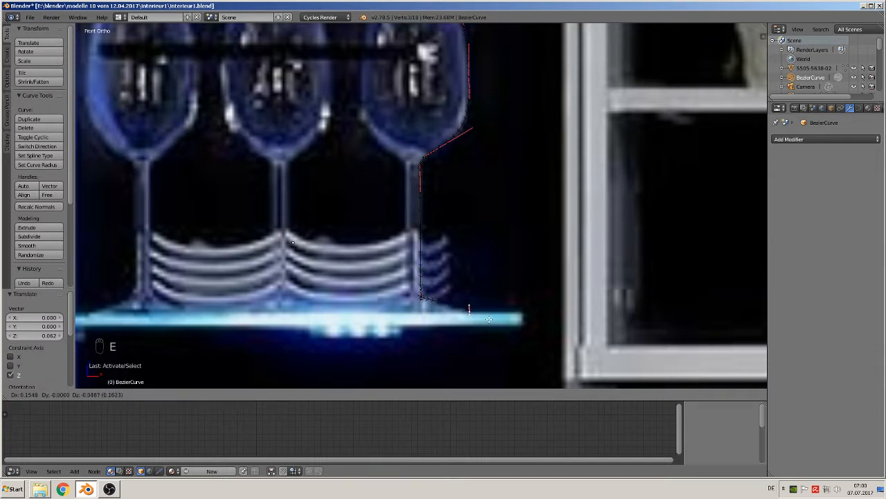
pyautogui.click(469, 309)
pyautogui.press('e')
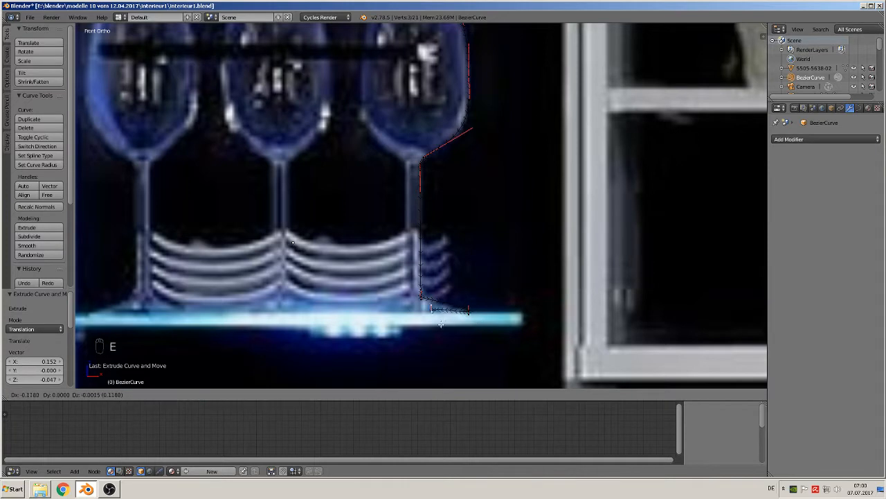
pyautogui.click(426, 326)
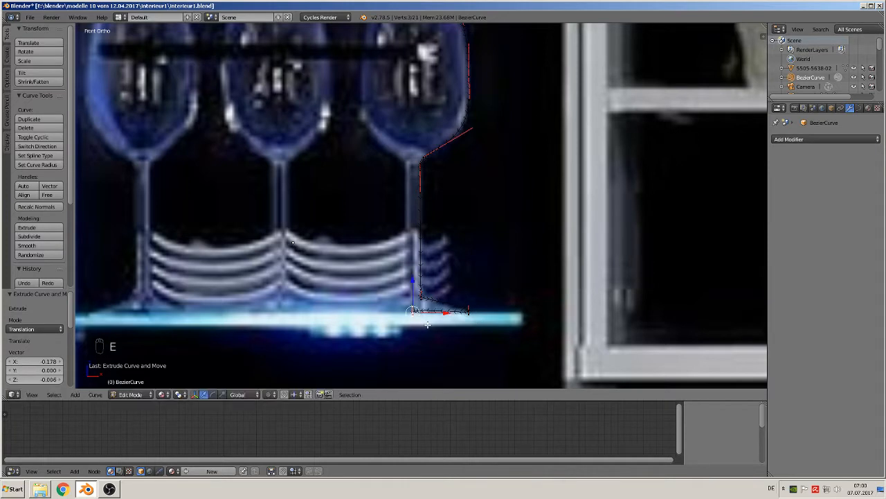
# Flatten the foot's underside by laying the end handles horizontal, raising the outer edge's lower handle about 0.008 and the end point about 0.004 in Z.
pyautogui.scroll(7, 425, 325)
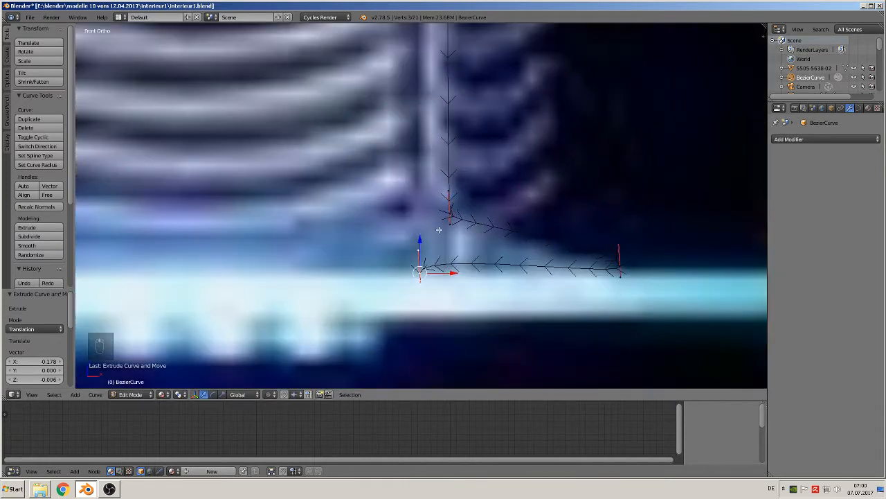
pyautogui.rightClick(419, 241)
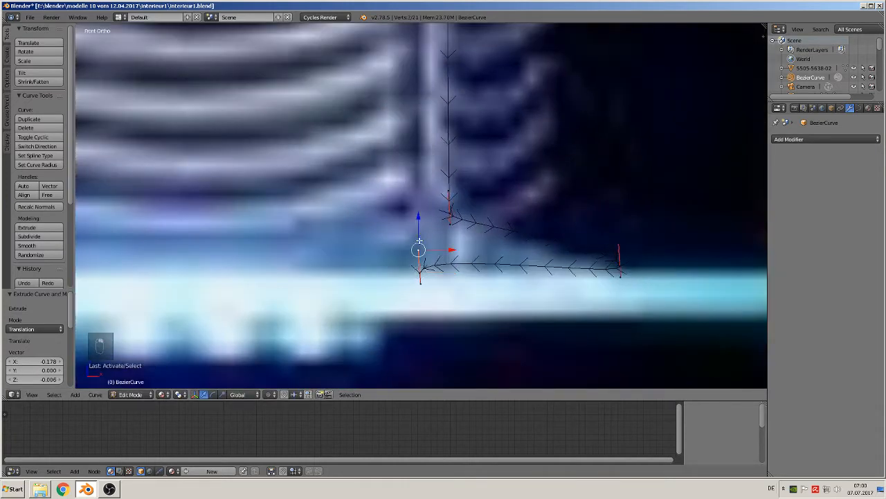
pyautogui.press('g')
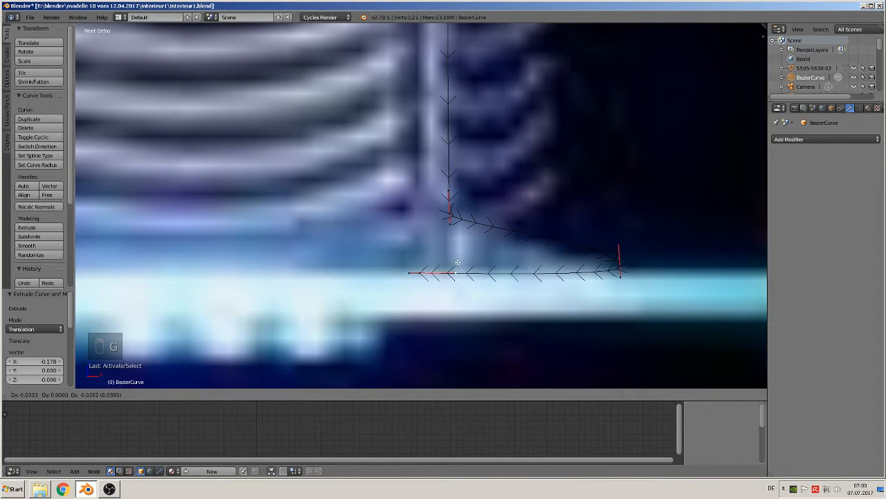
pyautogui.click(458, 263)
pyautogui.rightClick(624, 282)
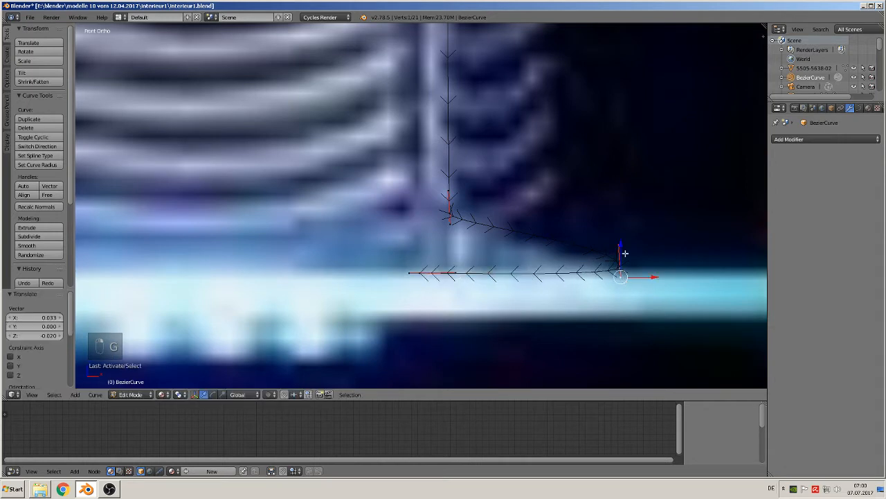
pyautogui.moveTo(622, 246); pyautogui.dragTo(618, 241)
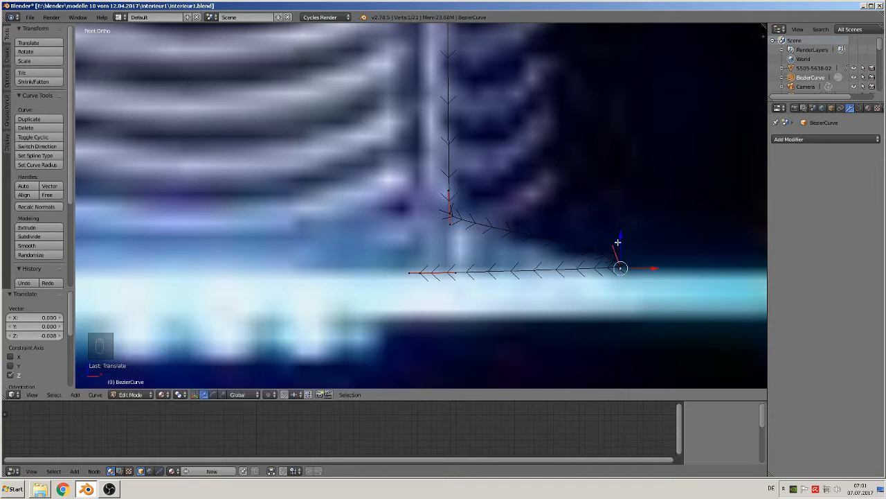
pyautogui.rightClick(416, 271)
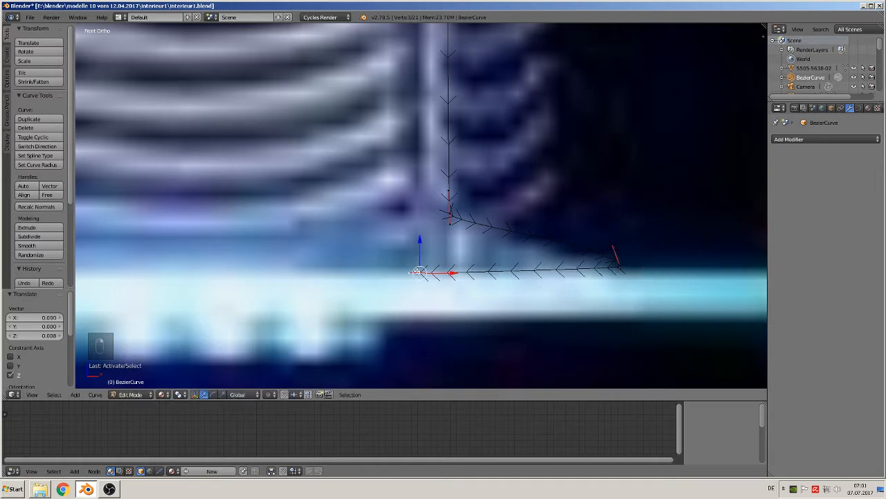
pyautogui.moveTo(423, 244); pyautogui.dragTo(421, 234)
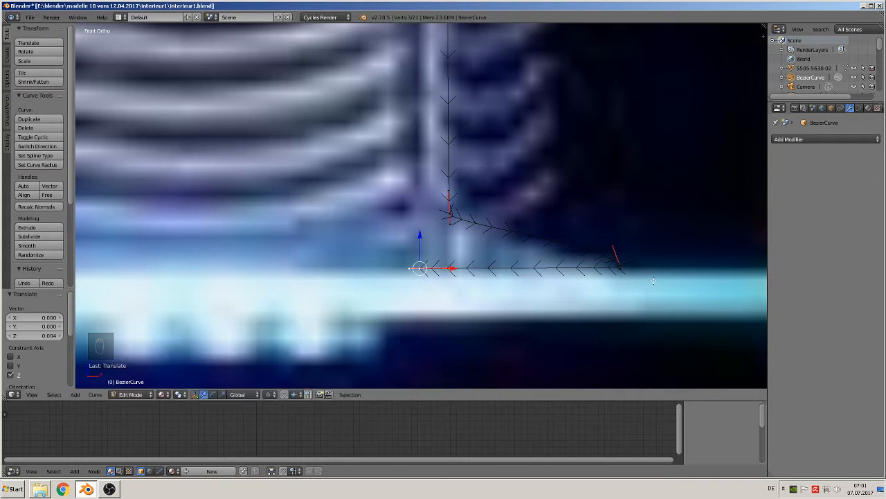
# Examine the outer profile against the reference glass in Object Mode, and return to Edit Mode.
pyautogui.scroll(-3, 564, 260)
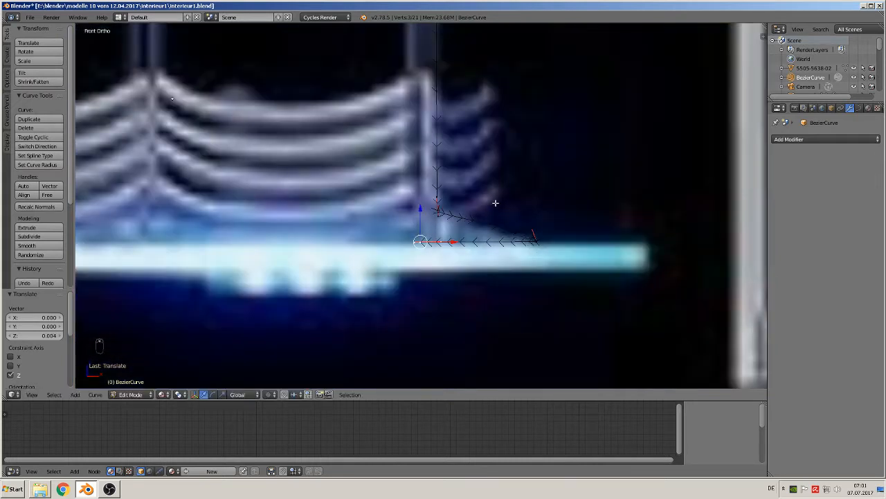
pyautogui.keyDown('shift'); pyautogui.moveTo(479, 193); pyautogui.dragTo(459, 367, button='middle'); pyautogui.keyUp('shift')
pyautogui.scroll(-3, 433, 286)
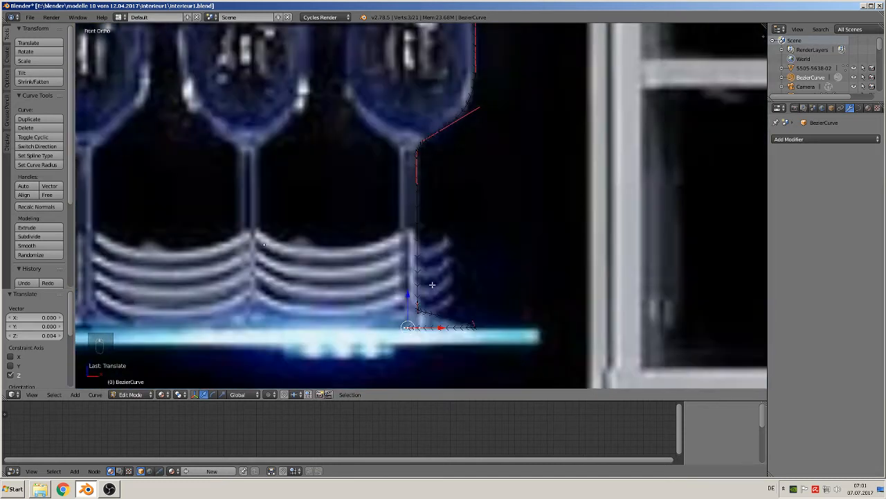
pyautogui.keyDown('shift'); pyautogui.moveTo(439, 214); pyautogui.dragTo(427, 358, button='middle'); pyautogui.keyUp('shift')
pyautogui.scroll(2, 453, 259)
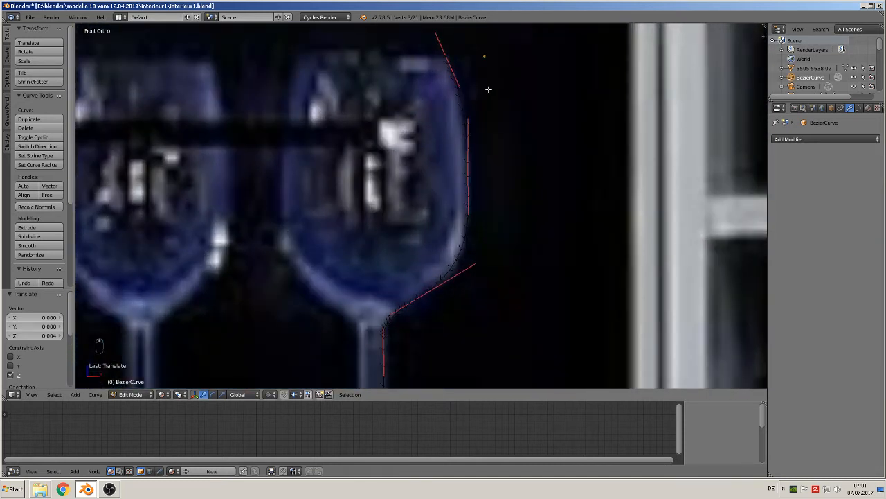
pyautogui.press('Tab')
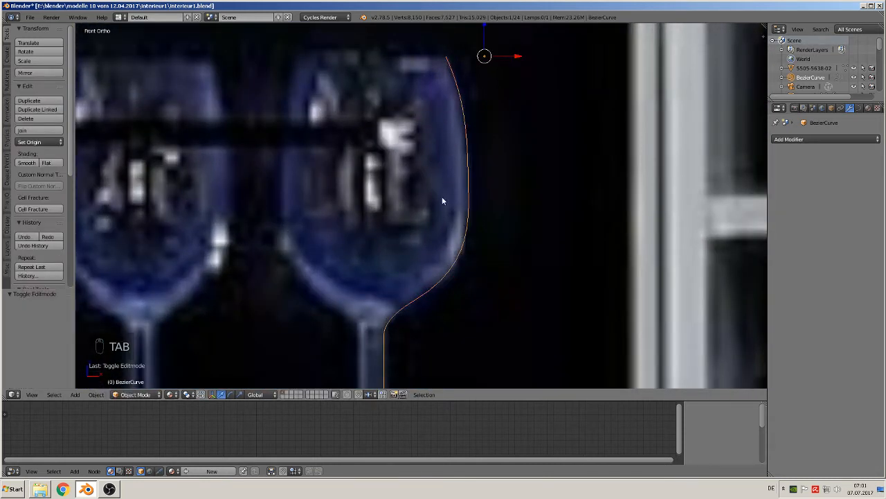
pyautogui.press('Tab')
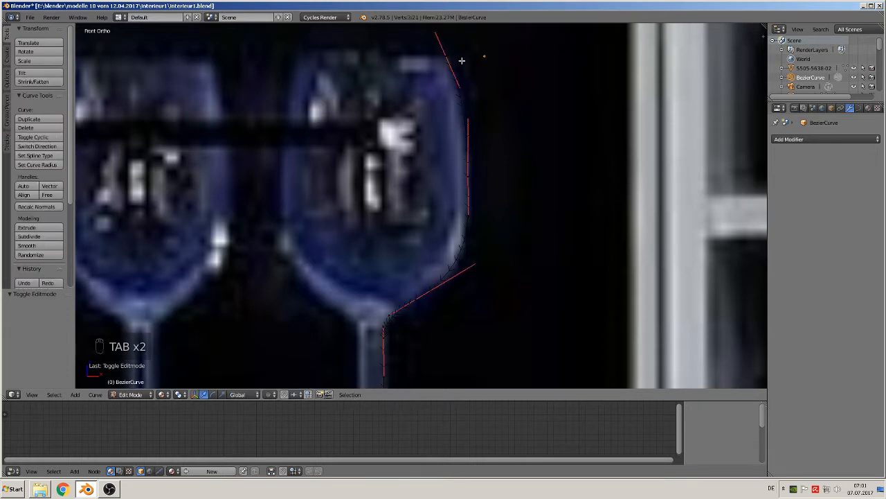
# Extrude the rim point about -0.008 in X and -0.003 in Z to start the glass's inner wall.
pyautogui.rightClick(446, 56)
pyautogui.keyDown('shift'); pyautogui.moveTo(515, 126); pyautogui.dragTo(530, 270, button='middle'); pyautogui.keyUp('shift')
pyautogui.scroll(5, 519, 226)
pyautogui.press('e')
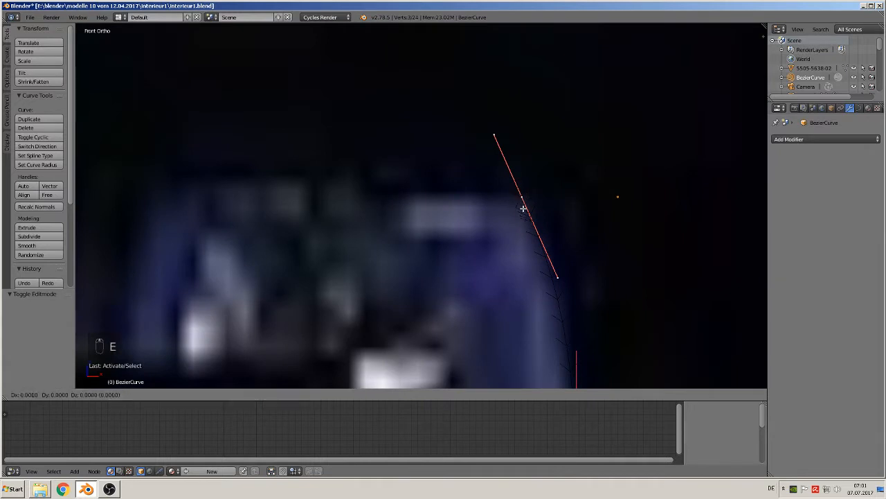
pyautogui.click(513, 213)
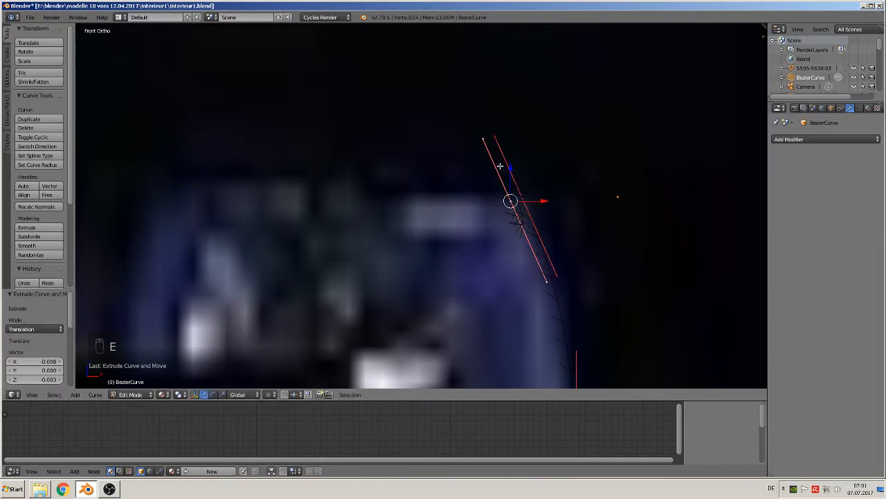
# Pull in both handles of the inner rim point, one about 0.014 in X and -0.058 in Z, the other about -0.032 in X and -0.055 in Z.
pyautogui.rightClick(481, 137)
pyautogui.press('g')
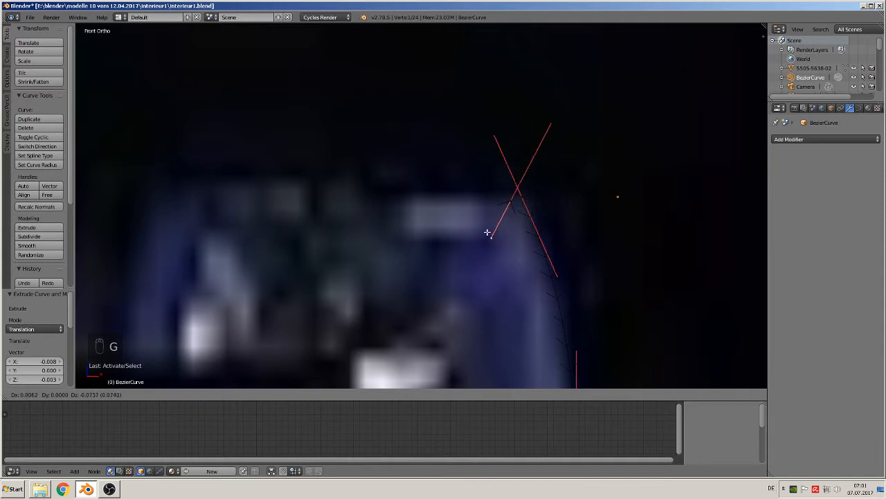
pyautogui.click(502, 216)
pyautogui.rightClick(563, 121)
pyautogui.press('g')
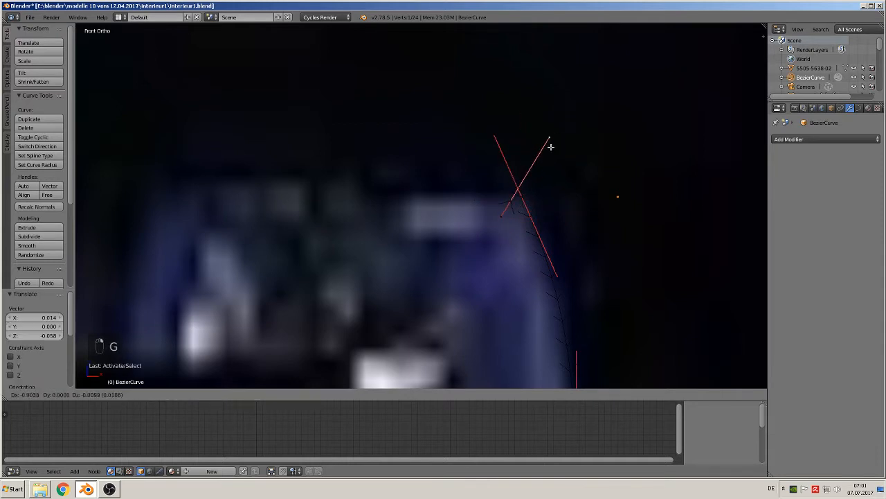
pyautogui.click(514, 199)
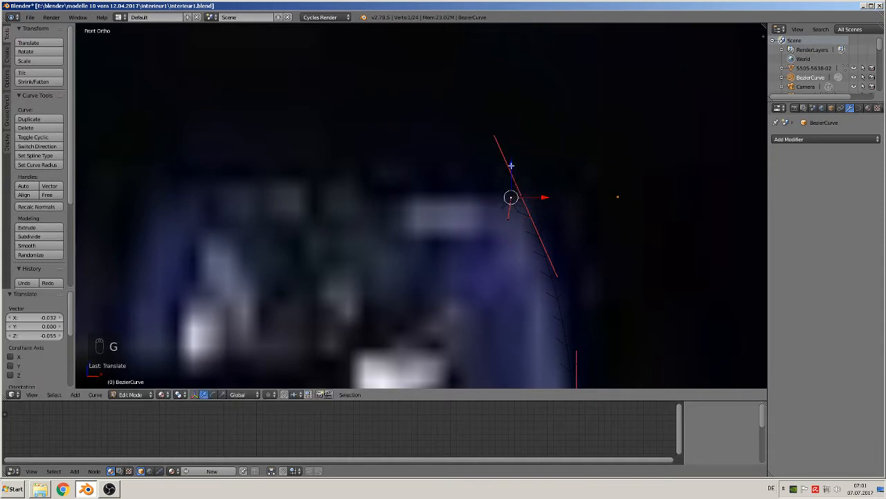
# Shorten the outer rim point's upper handle by about 0.019 in X and -0.044 in Z, and shift the inner rim point about 0.004 in X and -0.003 in Z.
pyautogui.rightClick(495, 135)
pyautogui.press('g')
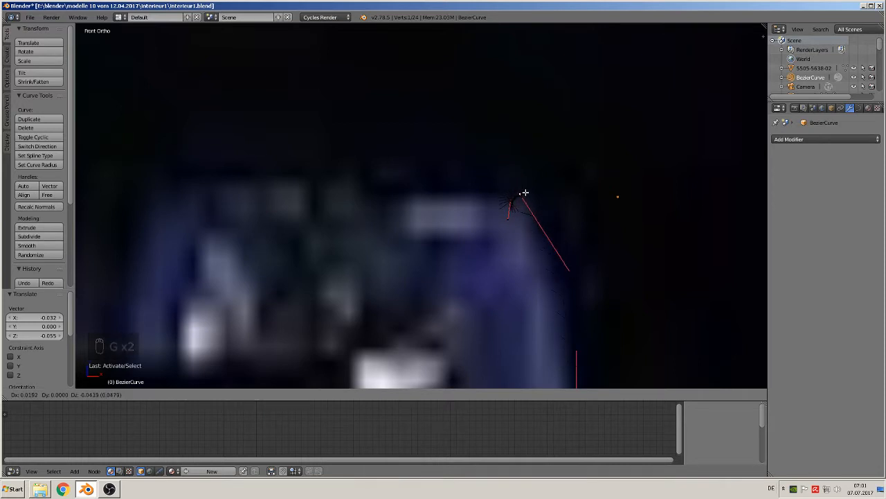
pyautogui.click(522, 192)
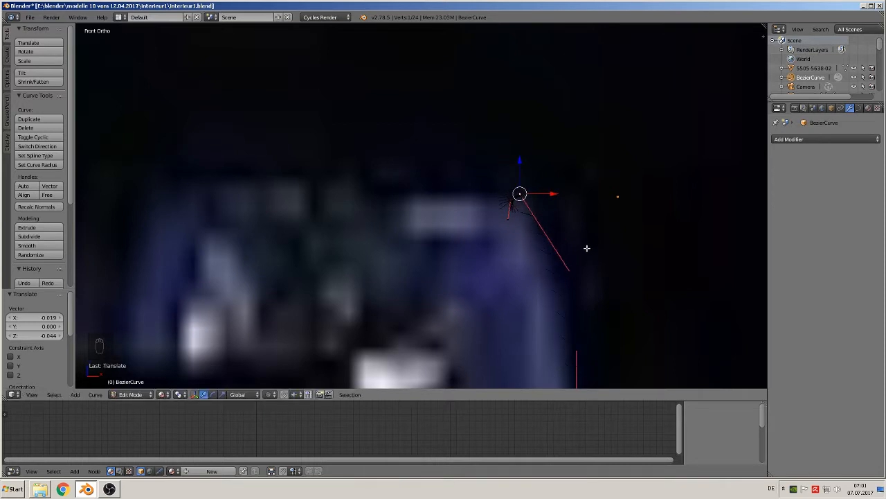
pyautogui.rightClick(509, 207)
pyautogui.press('g')
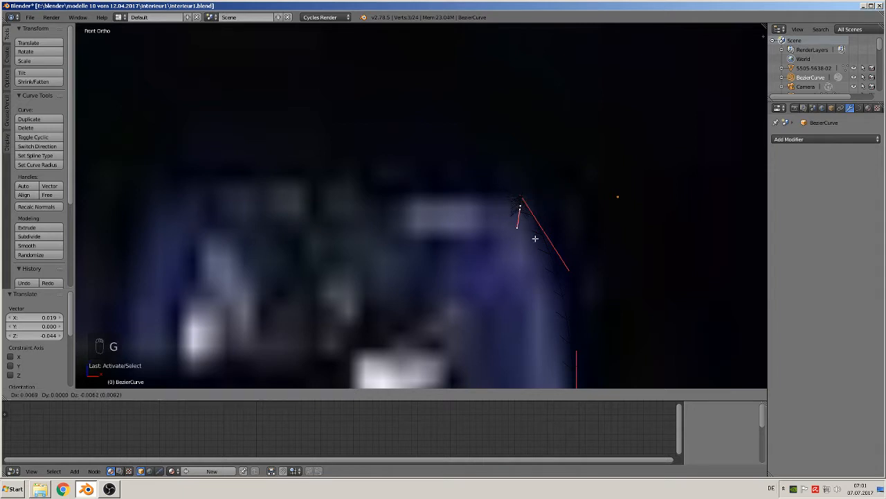
pyautogui.click(530, 233)
# Pull the inner rim point's upper handle up and inward to round the glass's lip, and check the curve in Object Mode.
pyautogui.scroll(4, 569, 208)
pyautogui.keyDown('shift'); pyautogui.moveTo(499, 207); pyautogui.dragTo(309, 230, button='middle'); pyautogui.keyUp('shift')
pyautogui.scroll(4, 383, 219)
pyautogui.rightClick(443, 234)
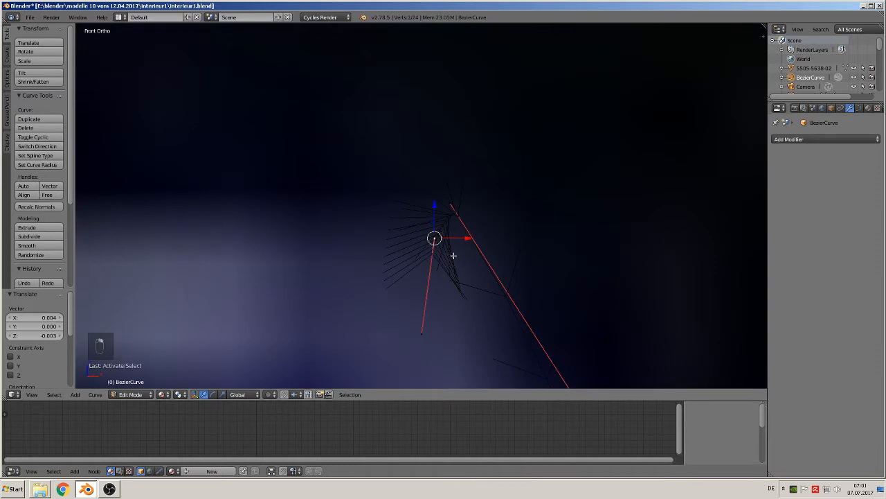
pyautogui.press('g')
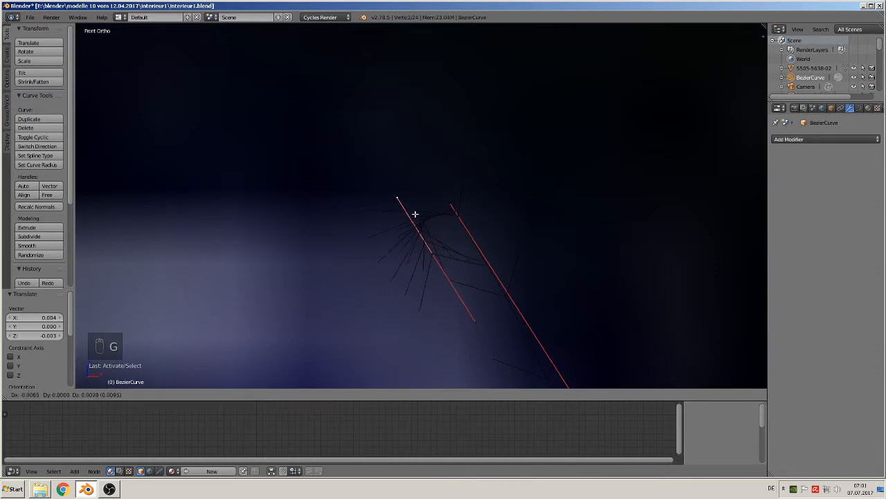
pyautogui.click(418, 210)
pyautogui.press('Tab')
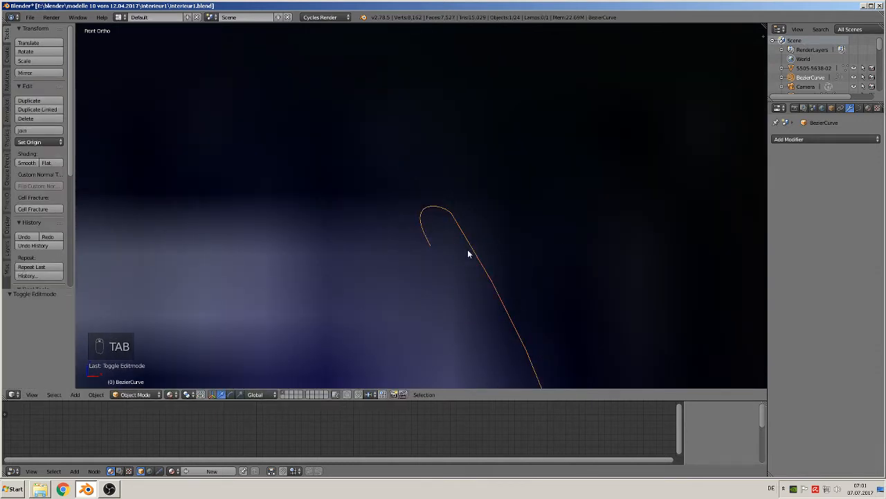
pyautogui.press('Tab')
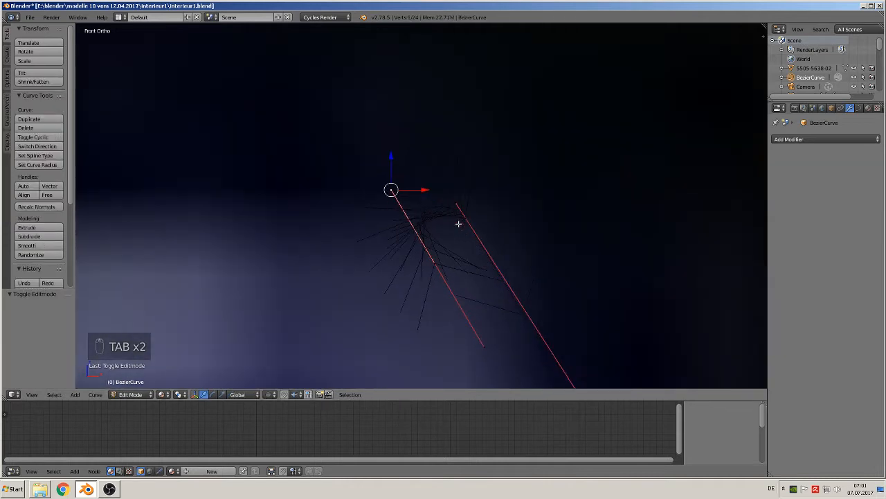
# Shorten the same upper handle slightly to give the lip an even rounding, and check it in Object Mode.
pyautogui.press('g')
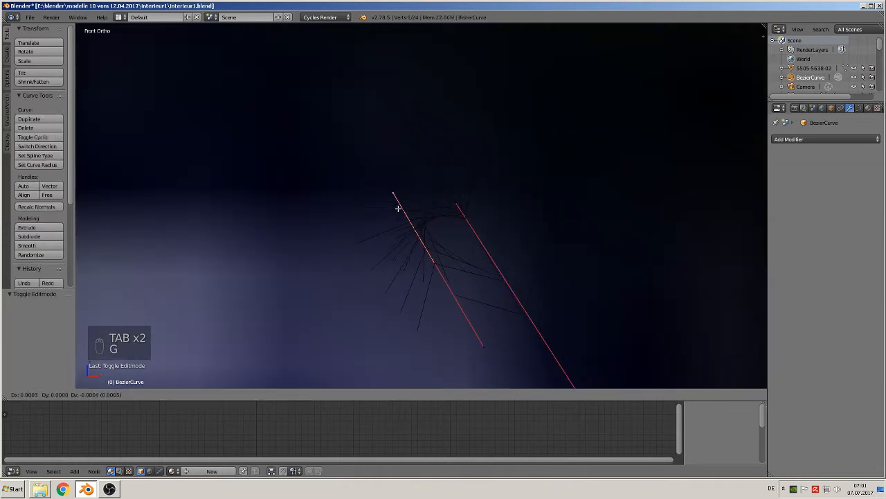
pyautogui.click(410, 223)
pyautogui.press('Tab')
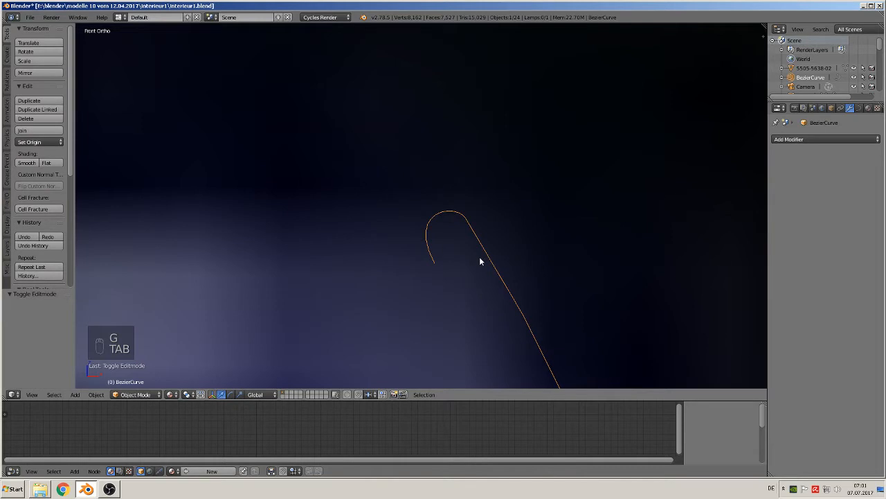
pyautogui.press('Tab')
# Extrude the inner rim point down along the bowl about 0.039 in X and -0.127 in Z.
pyautogui.rightClick(427, 232)
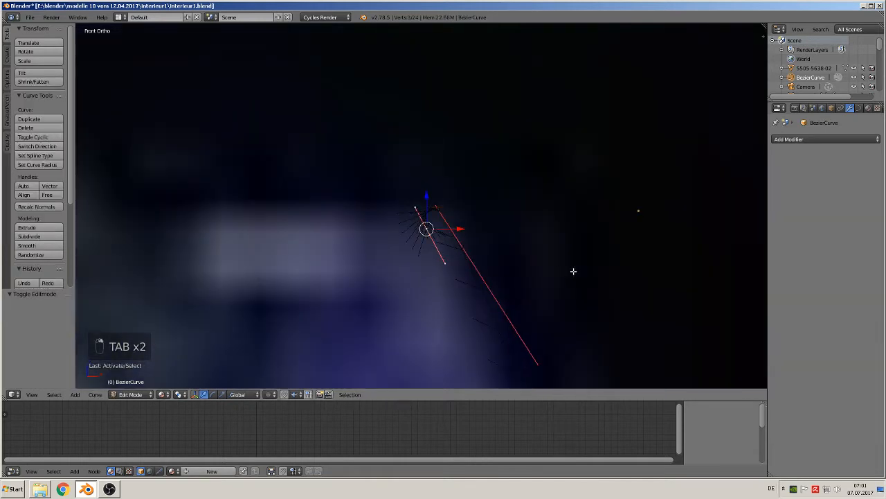
pyautogui.keyDown('shift'); pyautogui.moveTo(570, 288); pyautogui.dragTo(540, 110, button='middle'); pyautogui.keyUp('shift')
pyautogui.scroll(-4, 507, 248)
pyautogui.keyDown('shift'); pyautogui.moveTo(505, 271); pyautogui.dragTo(491, 234, button='middle'); pyautogui.keyUp('shift')
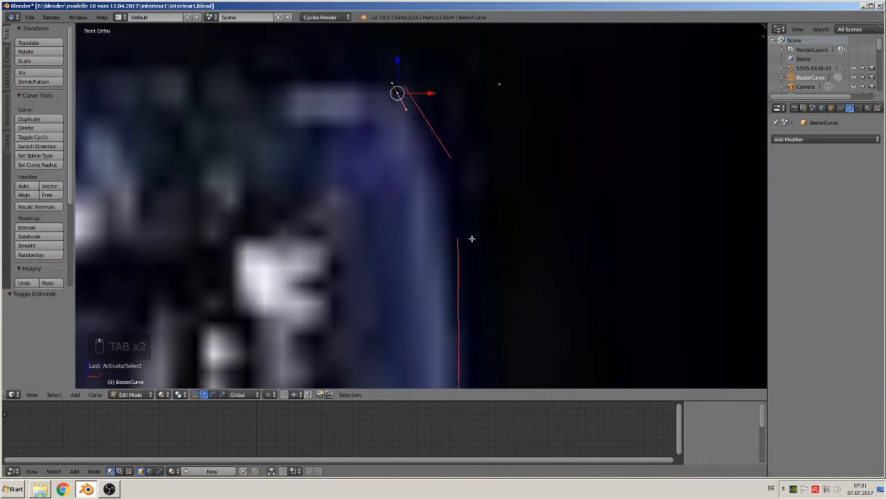
pyautogui.press('e')
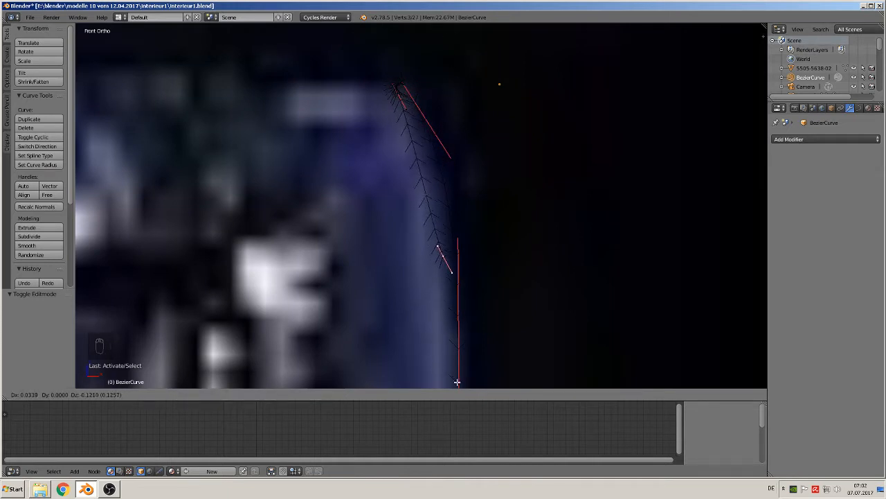
pyautogui.click(465, 27)
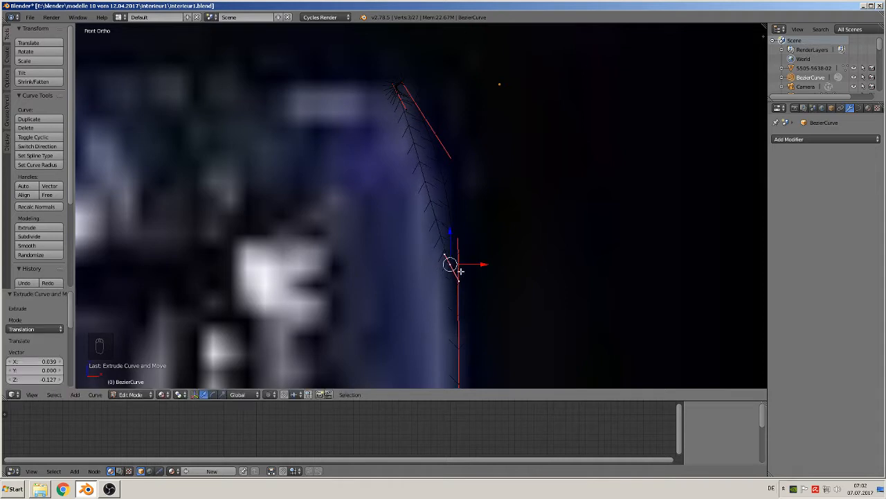
# Raise the new inner wall point's upper handle about 0.055 in Z so the inner wall follows the outer one, and check it in Object Mode.
pyautogui.rightClick(445, 253)
pyautogui.press('g')
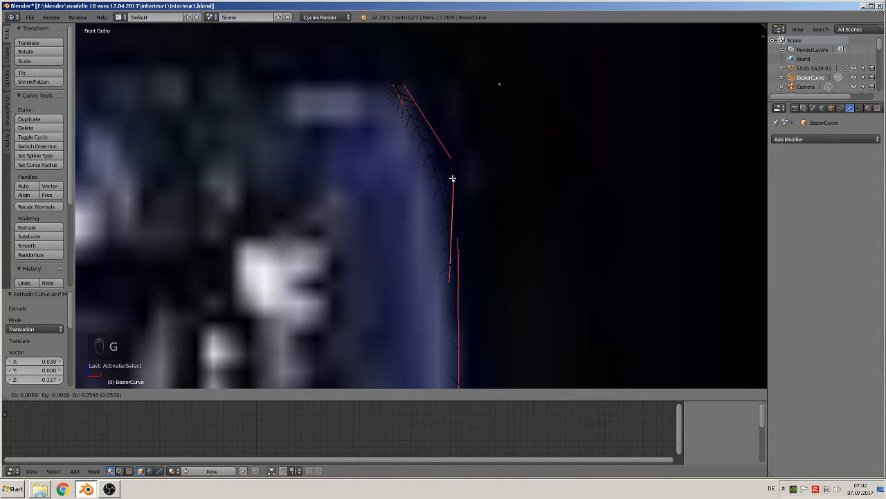
pyautogui.click(452, 180)
pyautogui.press('Tab')
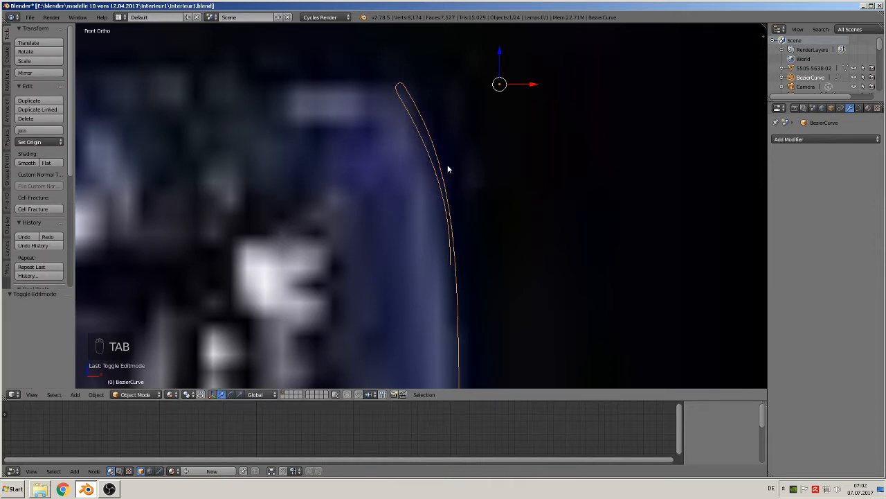
pyautogui.scroll(6, 491, 255)
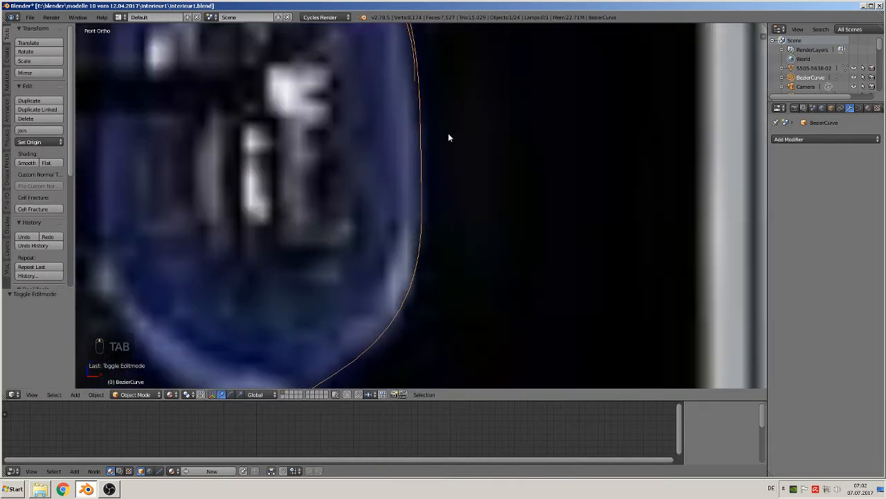
# Move the inner wall's end point down about 0.087 in Z along the bowl in Edit Mode.
pyautogui.press('Tab')
pyautogui.rightClick(421, 89)
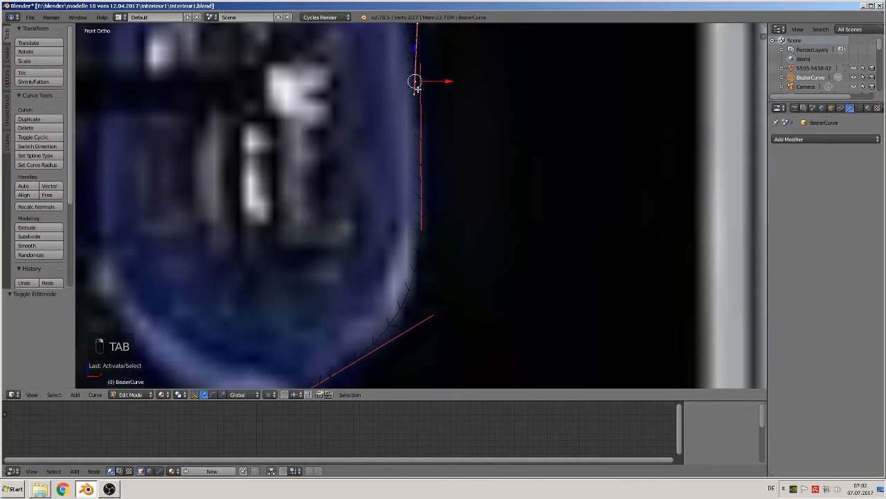
pyautogui.press('g')
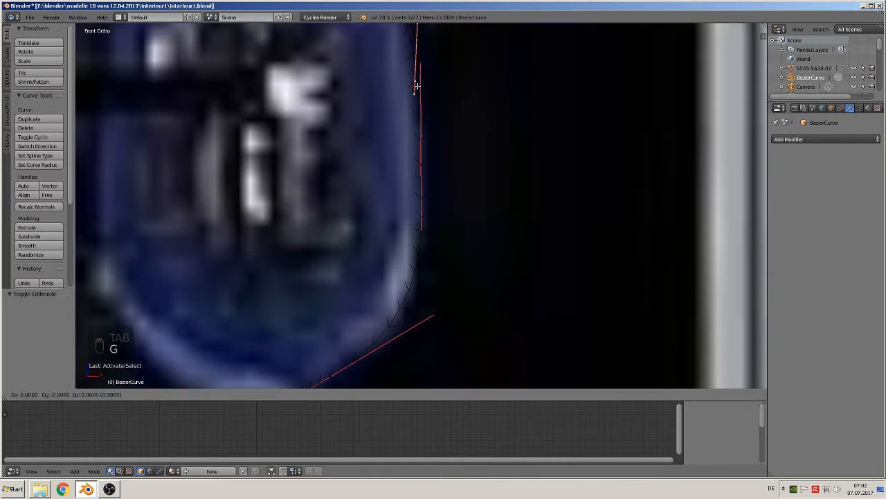
pyautogui.click(418, 167)
pyautogui.scroll(-2, 418, 169)
pyautogui.keyDown('shift'); pyautogui.moveTo(422, 196); pyautogui.dragTo(440, 169, button='middle'); pyautogui.keyUp('shift')
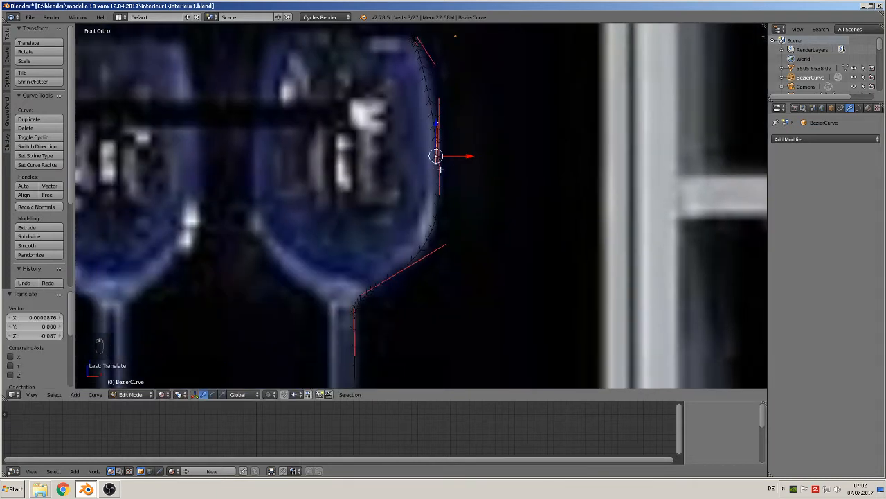
# Extrude the inner wall to the bowl's bottom about -0.096 in X and -0.212 in Z, and toward the stem's centre about -0.070 in X and -0.029 in Z.
pyautogui.press('e')
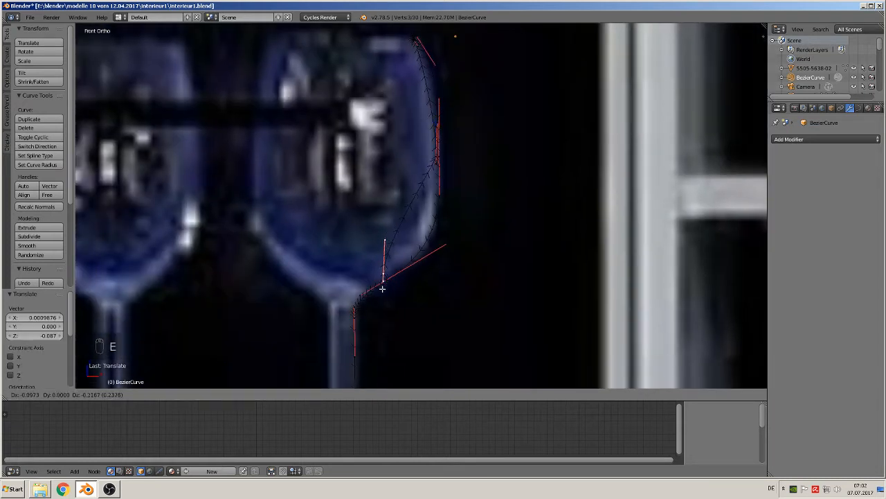
pyautogui.click(384, 284)
pyautogui.press('e')
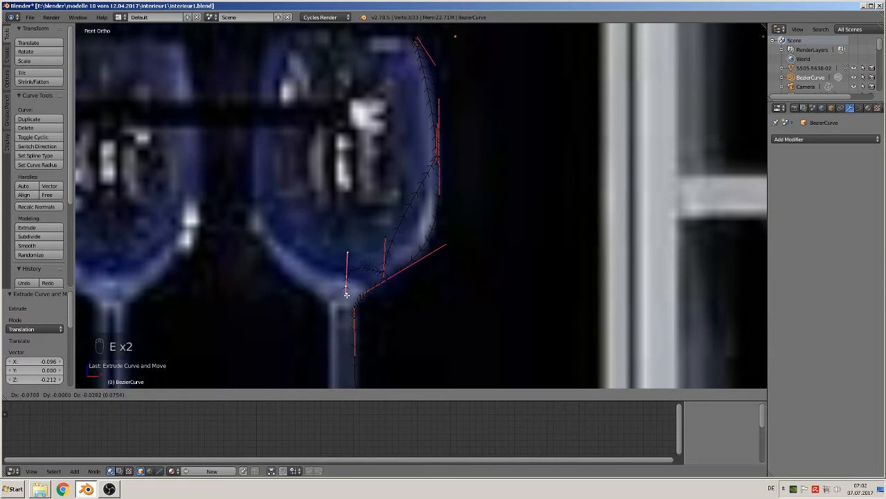
pyautogui.click(346, 294)
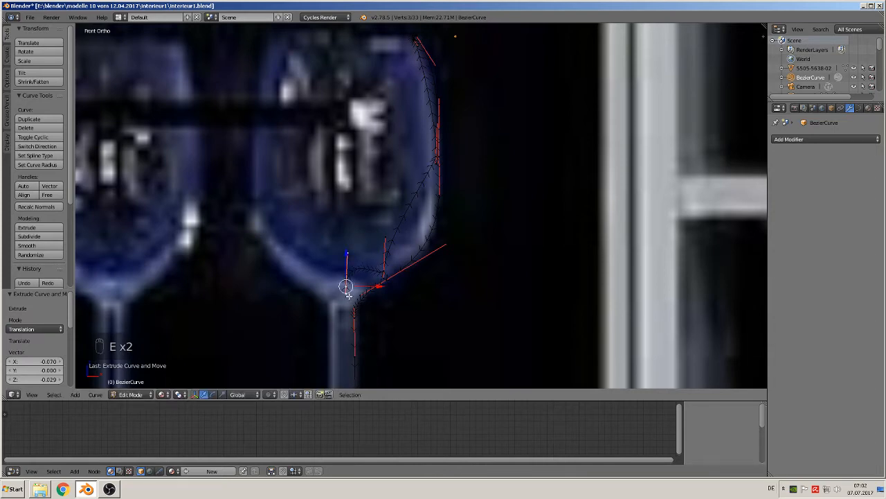
# Move the whole glass curve about 13.194 along X in Object Mode, clear of the reference image.
pyautogui.scroll(-3, 371, 292)
pyautogui.scroll(-7, 370, 292)
pyautogui.press('Tab')
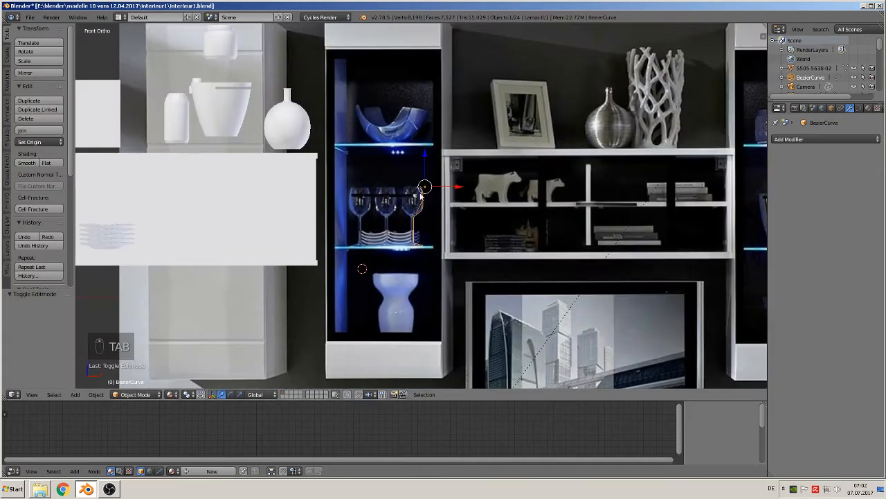
pyautogui.scroll(-5, 474, 271)
pyautogui.press('g')
pyautogui.press('x')
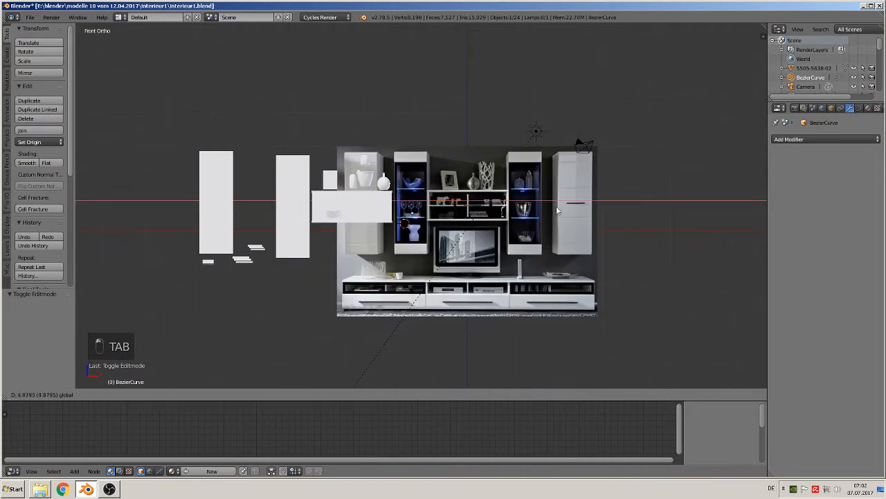
pyautogui.click(678, 211)
pyautogui.scroll(10, 659, 225)
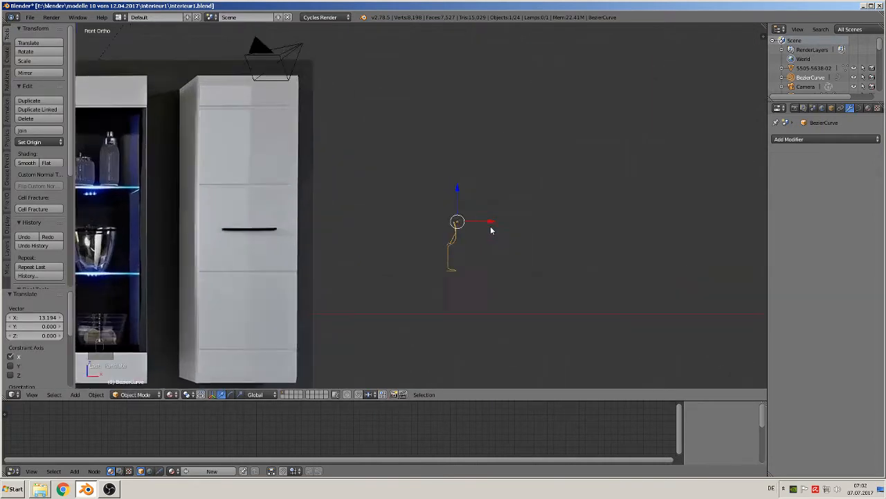
# Shift the glass curve further along X by about 0.660, and nudge it another 0.006.
pyautogui.keyDown('shift'); pyautogui.moveTo(487, 241); pyautogui.dragTo(429, 182, button='middle'); pyautogui.keyUp('shift')
pyautogui.press('g')
pyautogui.press('x')
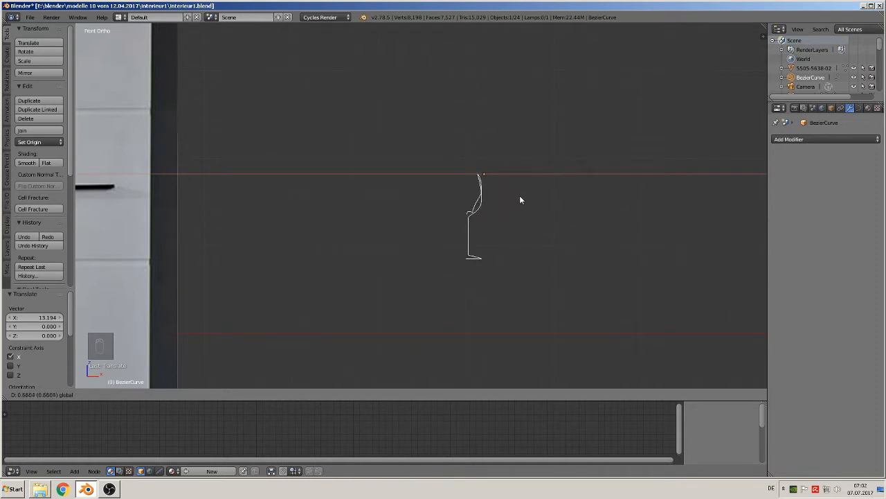
pyautogui.click(520, 197)
pyautogui.scroll(5, 520, 201)
pyautogui.keyDown('shift'); pyautogui.moveTo(533, 309); pyautogui.dragTo(435, 211, button='middle'); pyautogui.keyUp('shift')
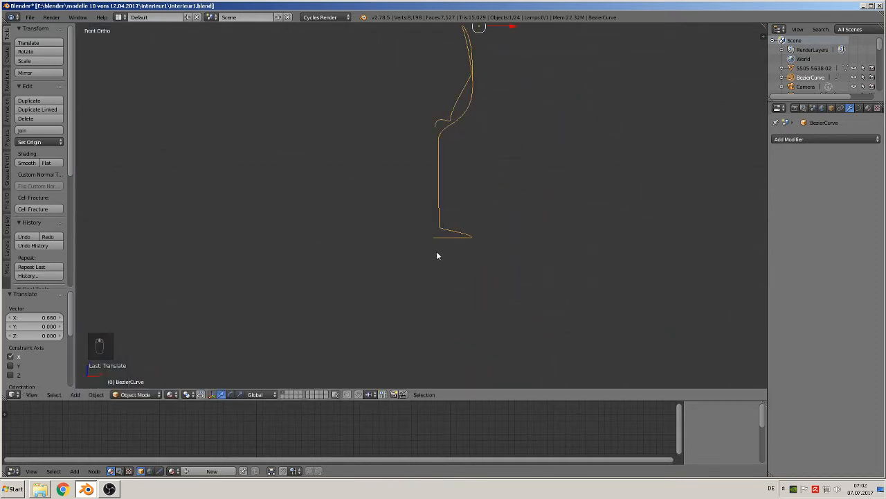
pyautogui.moveTo(504, 29); pyautogui.dragTo(506, 27)
pyautogui.keyDown('shift'); pyautogui.moveTo(490, 135); pyautogui.dragTo(479, 224, button='middle'); pyautogui.keyUp('shift')
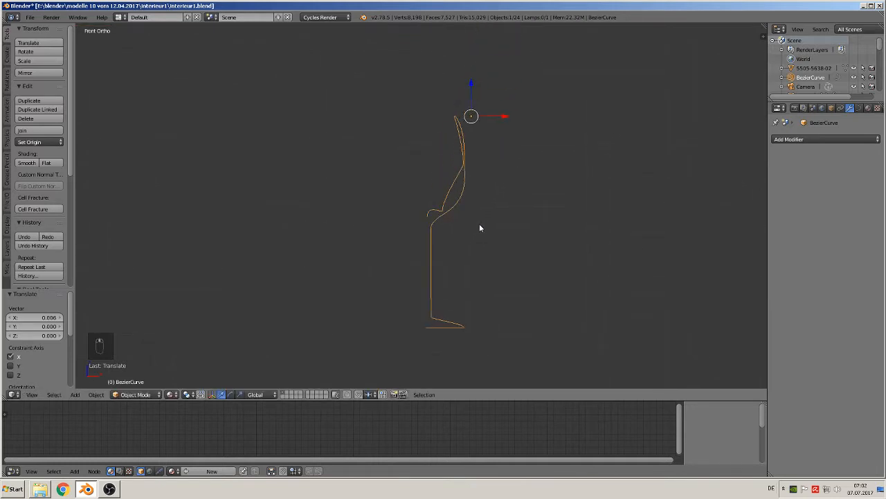
# In Edit Mode, reposition the upper handle of the inner wall's mid-bowl control point so the upper inner wall follows the outer wall.
pyautogui.scroll(3, 475, 229)
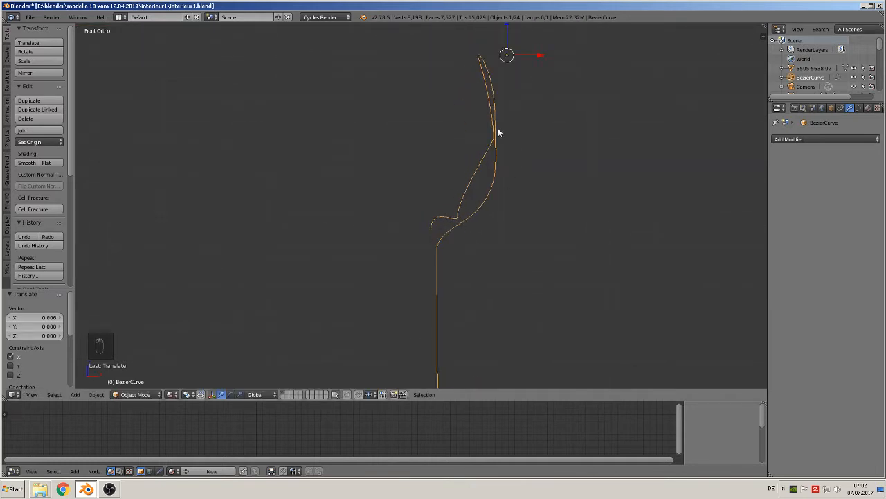
pyautogui.keyDown('shift'); pyautogui.moveTo(498, 133); pyautogui.dragTo(459, 145, button='middle'); pyautogui.keyUp('shift')
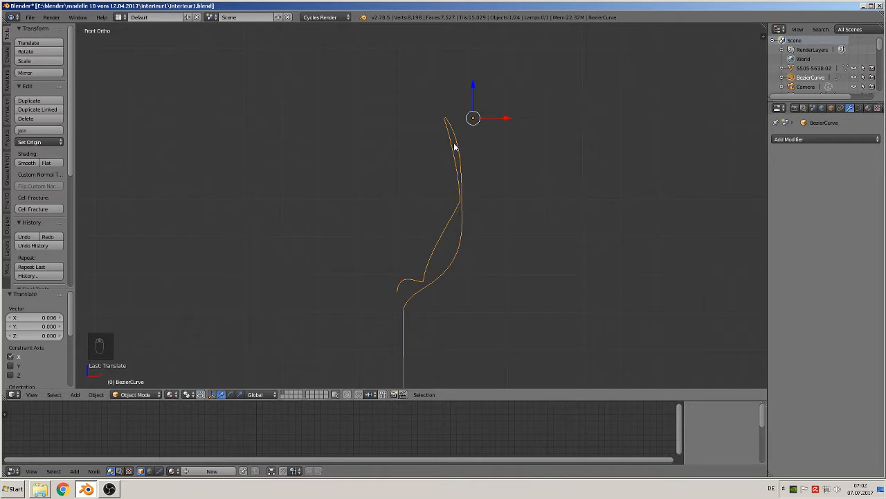
pyautogui.press('Tab')
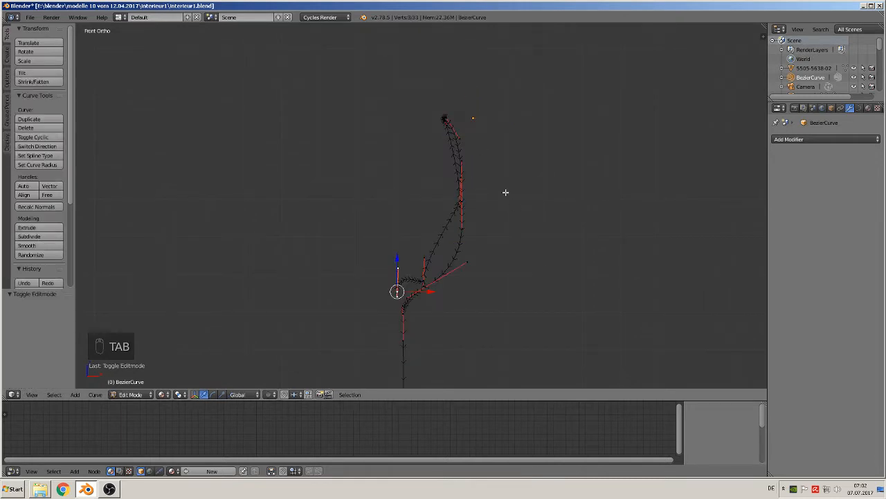
pyautogui.scroll(3, 506, 191)
pyautogui.rightClick(489, 160)
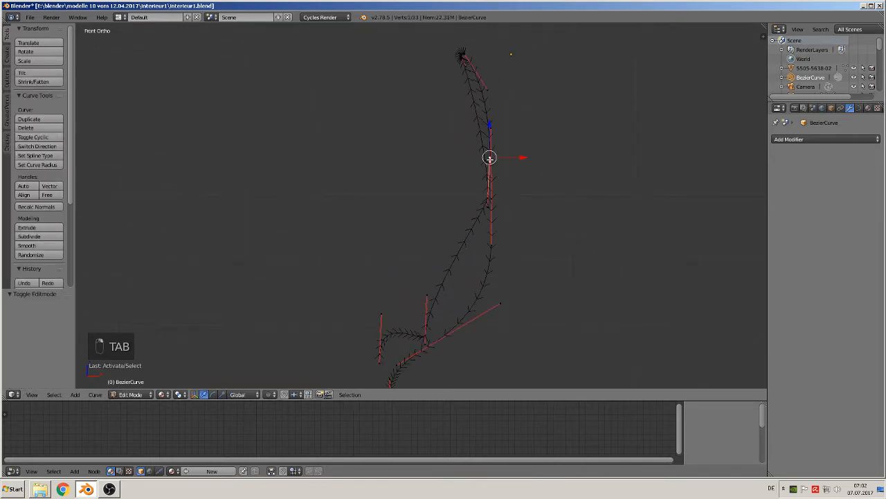
pyautogui.rightClick(489, 198)
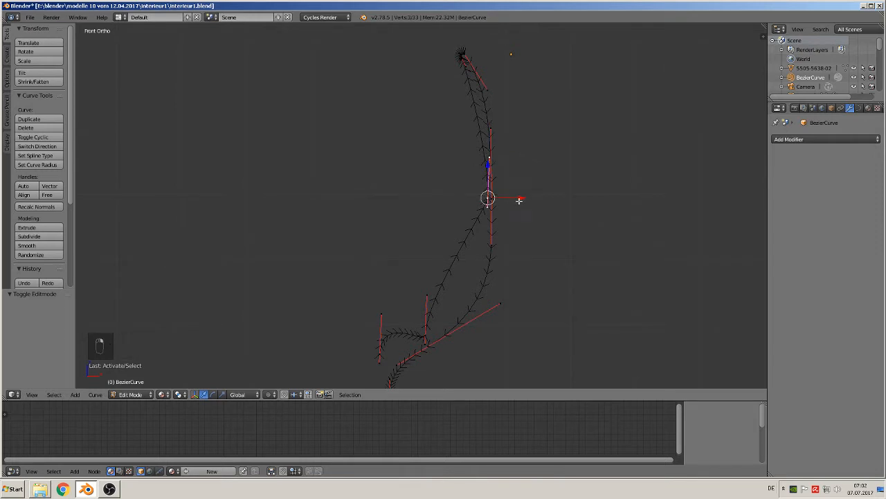
pyautogui.rightClick(491, 165)
pyautogui.press('g')
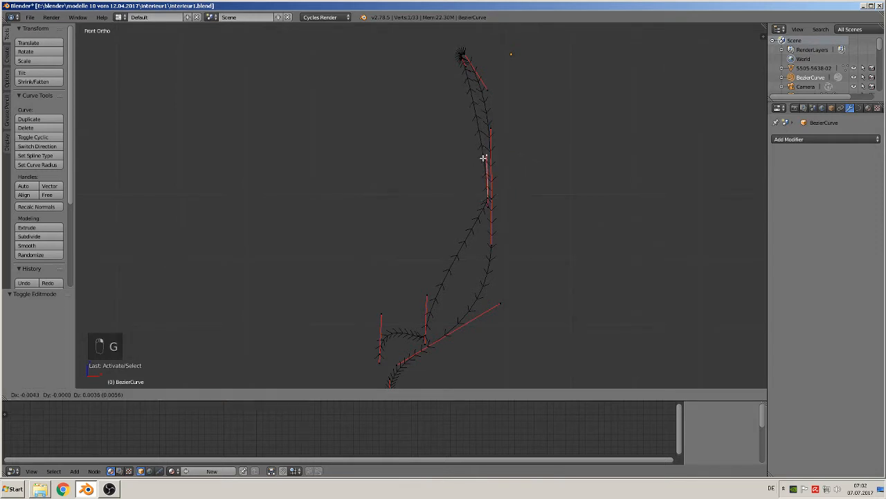
pyautogui.click(485, 83)
pyautogui.press('Tab')
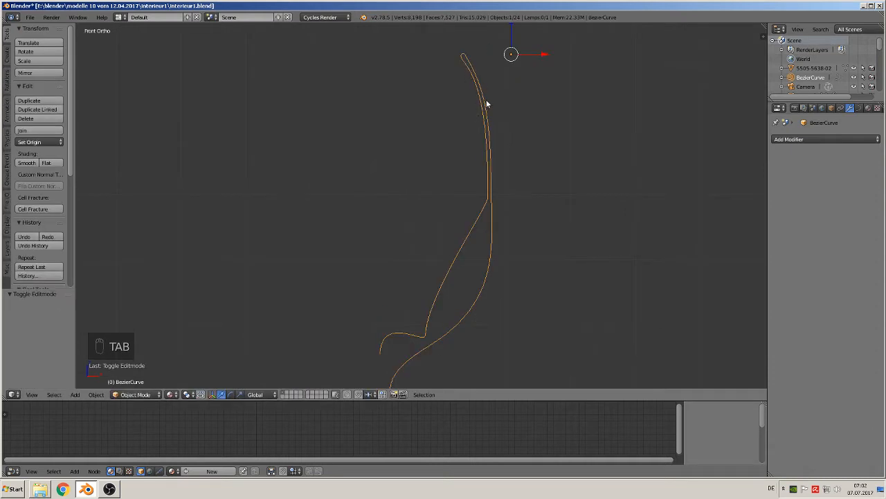
# Move the upper handle of the inner wall's bowl-bottom point about 0.122 in X and -0.024 in Z, rounding the lower bowl.
pyautogui.press('Tab')
pyautogui.scroll(2, 574, 207)
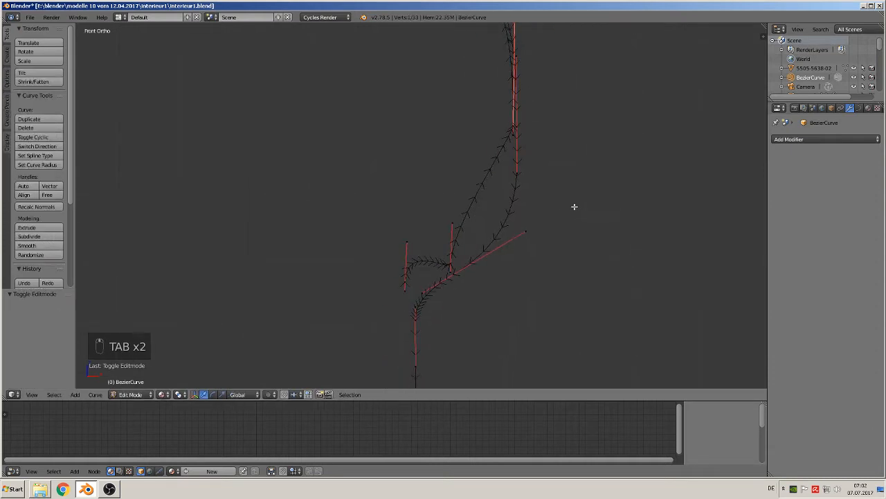
pyautogui.rightClick(466, 241)
pyautogui.press('g')
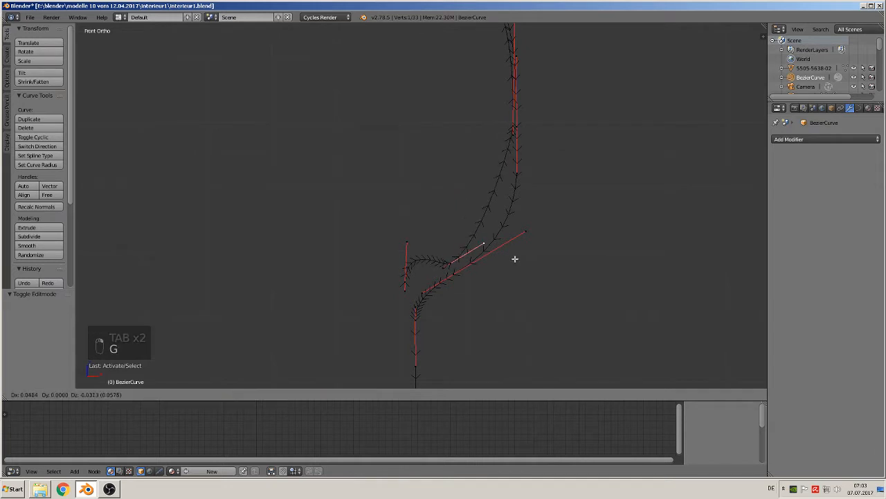
pyautogui.click(560, 254)
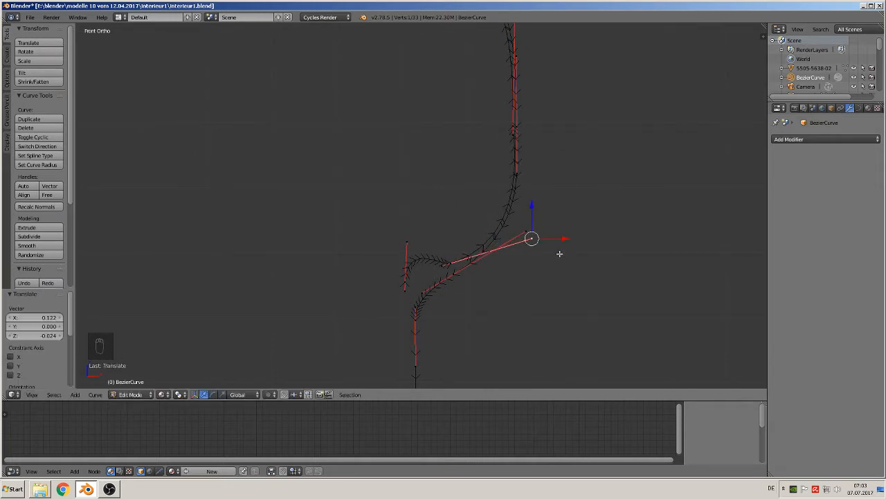
pyautogui.press('Tab')
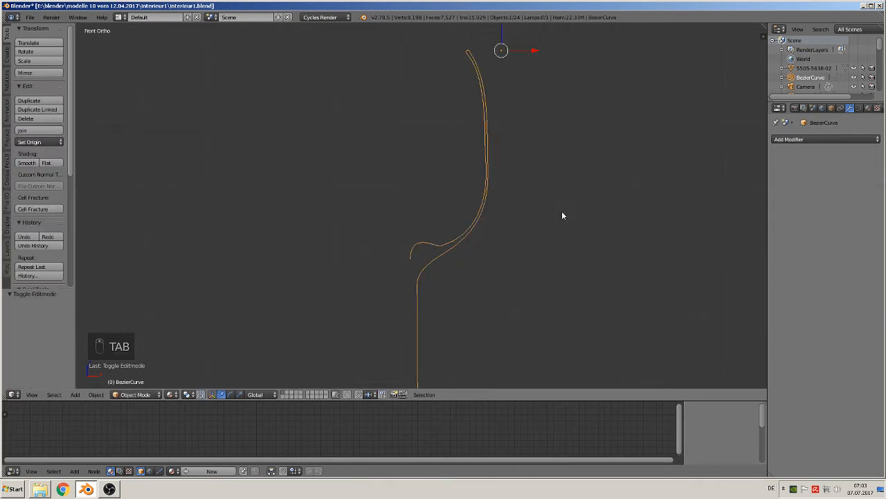
# Fine-tune the same bowl-bottom handle slightly inward and upward to even out the gap between inner and outer walls.
pyautogui.scroll(1, 541, 197)
pyautogui.press('Tab')
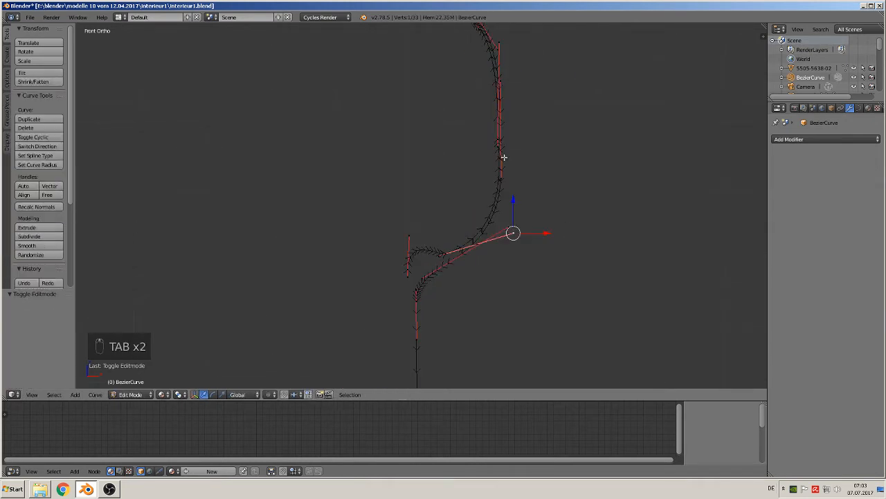
pyautogui.rightClick(446, 253)
pyautogui.rightClick(513, 234)
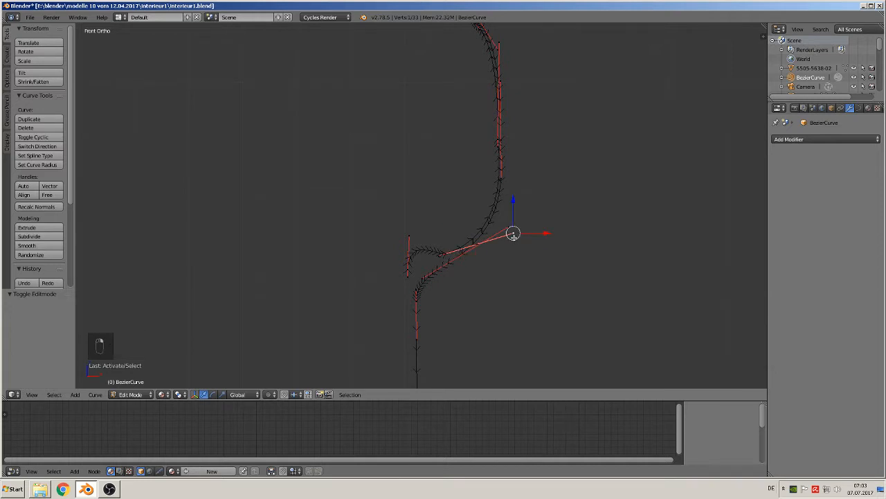
pyautogui.press('g')
pyautogui.click(511, 232)
pyautogui.press('Tab')
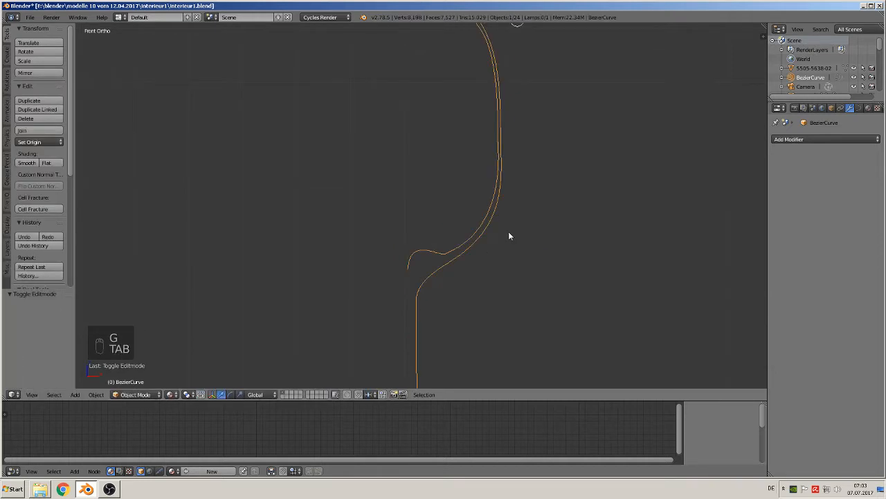
# Move the upper handle of the inner wall's end point about 0.032 in X and -0.060 in Z to flatten the bowl floor.
pyautogui.press('Tab')
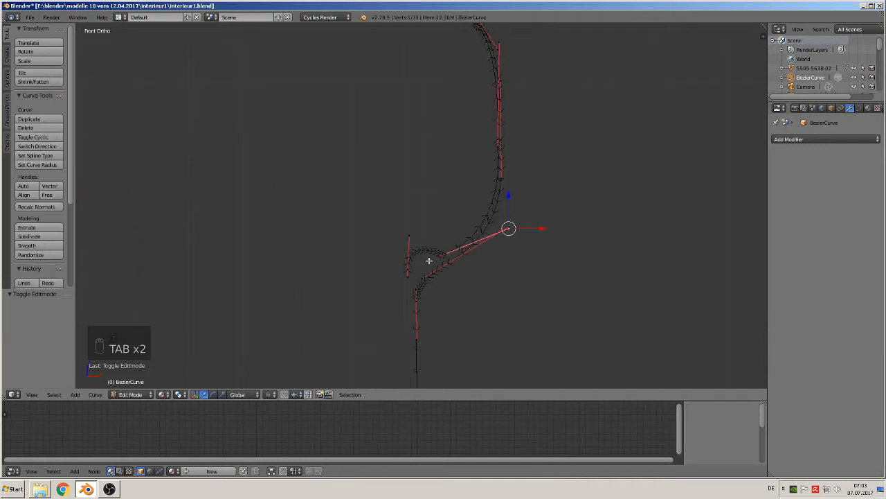
pyautogui.rightClick(416, 235)
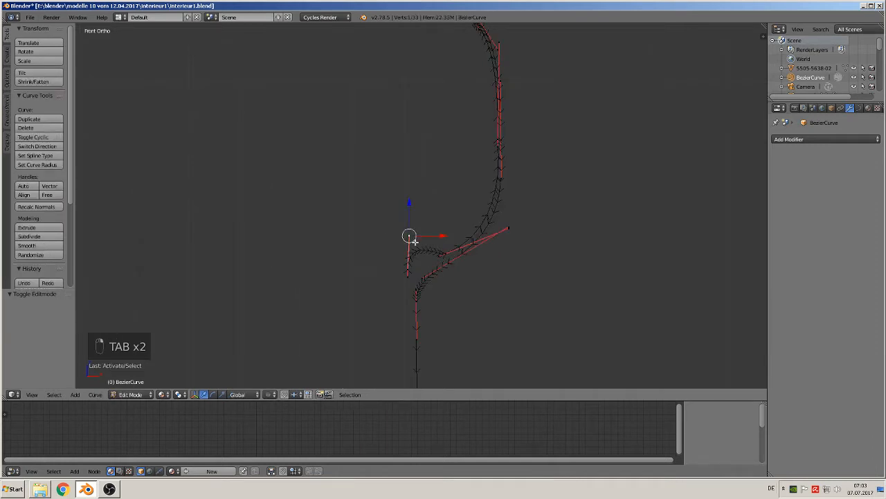
pyautogui.press('g')
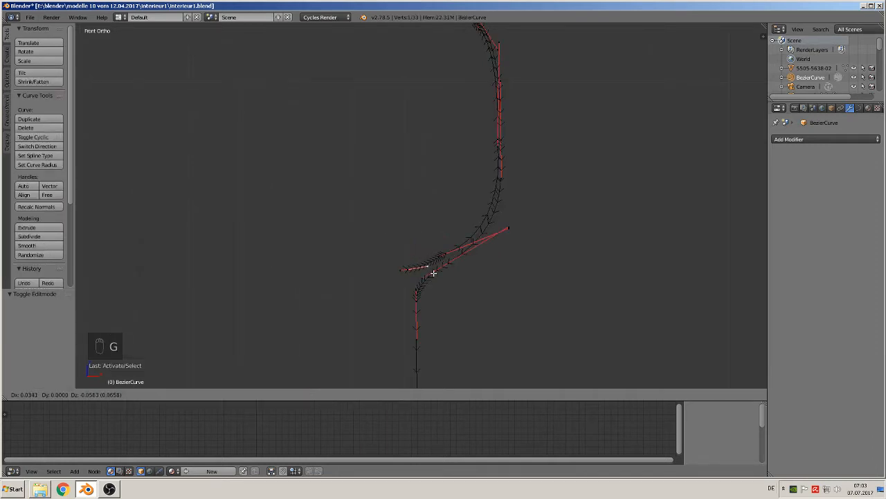
pyautogui.click(432, 274)
# Shift the inner wall's end point about -0.007 along X toward the glass's central axis, and return to Object Mode.
pyautogui.rightClick(410, 268)
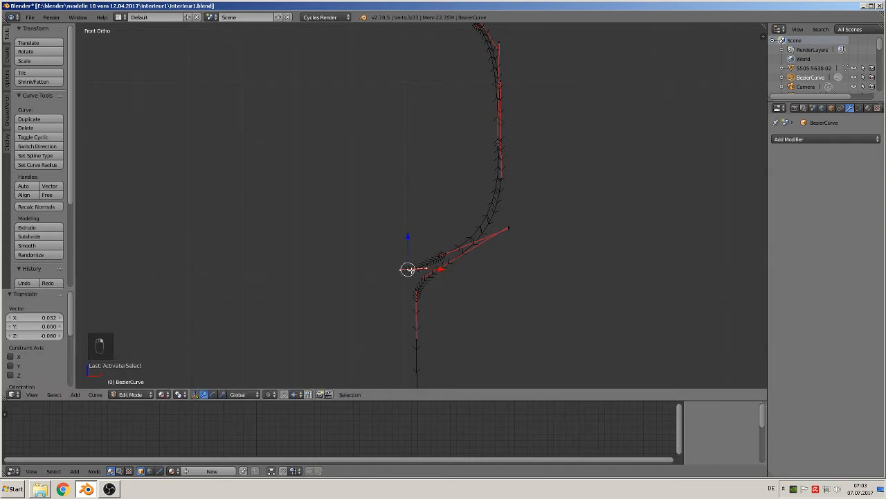
pyautogui.press('g')
pyautogui.press('x')
pyautogui.click(424, 271)
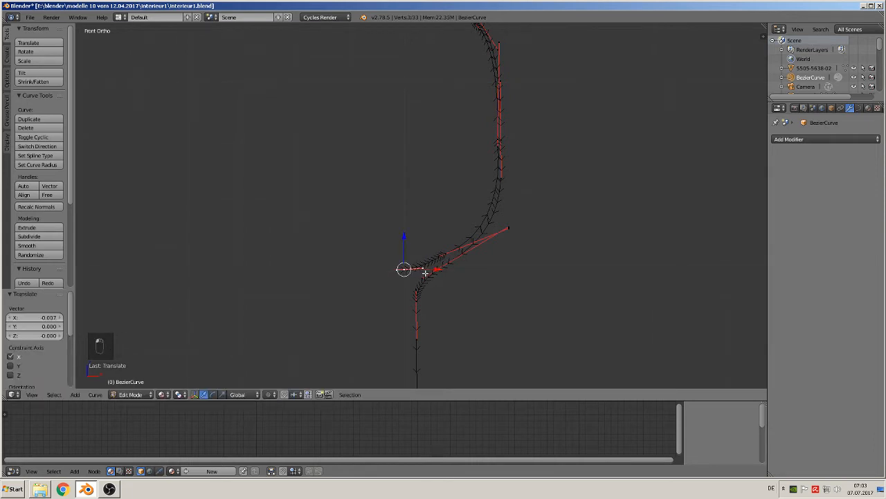
pyautogui.press('Tab')
# Examine the glass profile from the bowl down the stem to the foot.
pyautogui.scroll(-5, 486, 270)
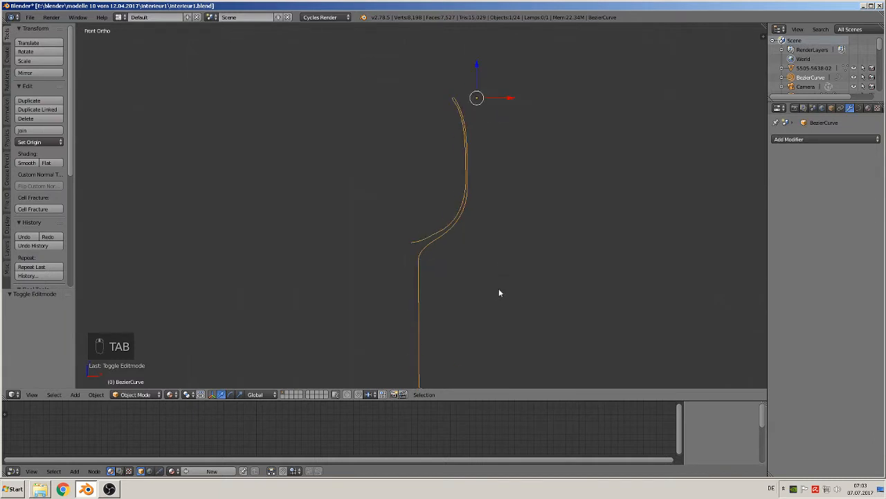
pyautogui.keyDown('shift'); pyautogui.moveTo(493, 251); pyautogui.dragTo(481, 186, button='middle'); pyautogui.keyUp('shift')
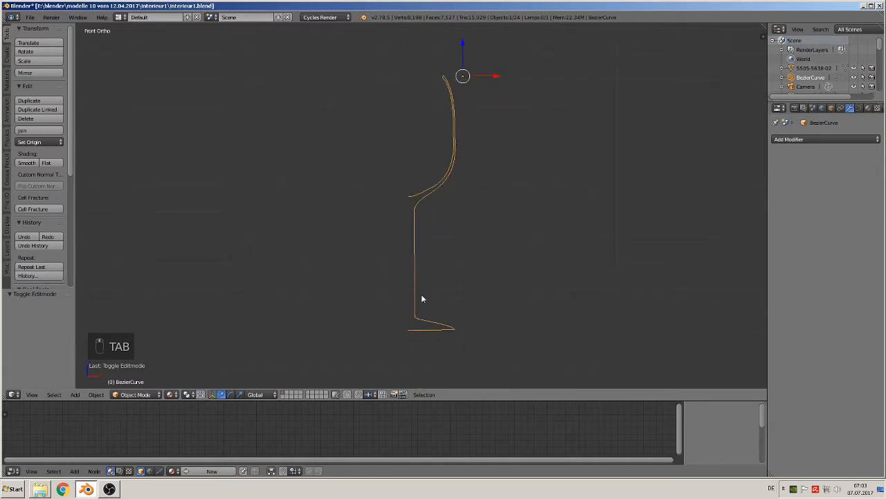
pyautogui.scroll(2, 505, 349)
pyautogui.keyDown('shift'); pyautogui.moveTo(507, 348); pyautogui.dragTo(524, 296, button='middle'); pyautogui.keyUp('shift')
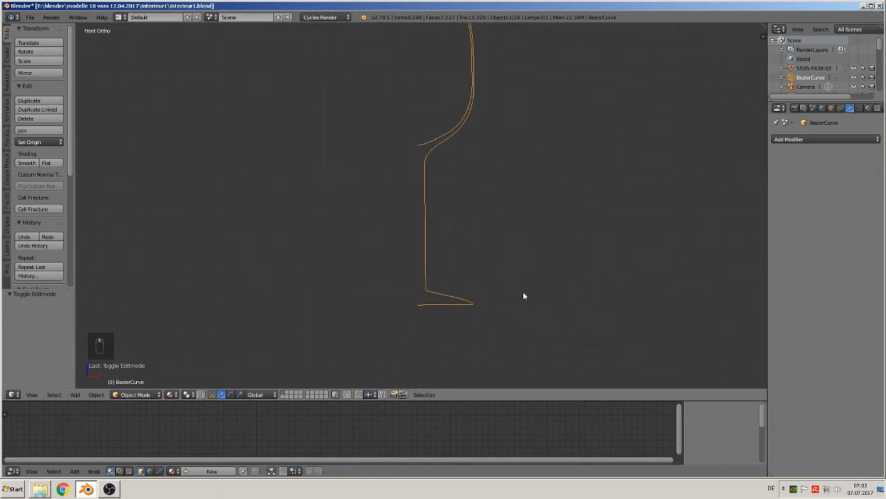
pyautogui.scroll(3, 523, 296)
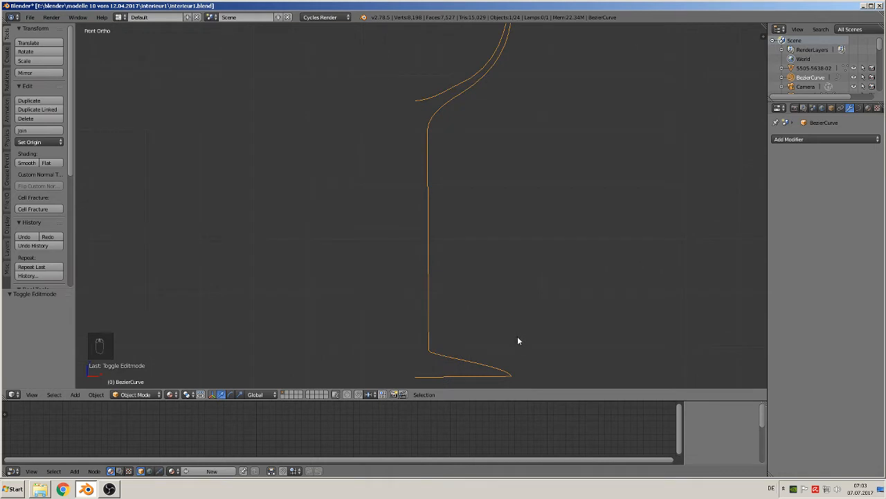
pyautogui.keyDown('shift'); pyautogui.moveTo(514, 359); pyautogui.dragTo(512, 242, button='middle'); pyautogui.keyUp('shift')
pyautogui.scroll(-7, 518, 263)
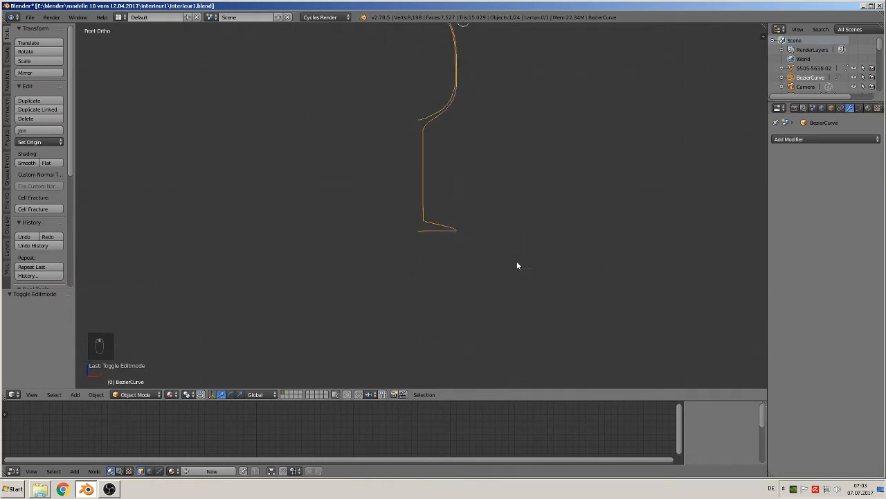
pyautogui.keyDown('shift'); pyautogui.moveTo(437, 139); pyautogui.dragTo(435, 209, button='middle'); pyautogui.keyUp('shift')
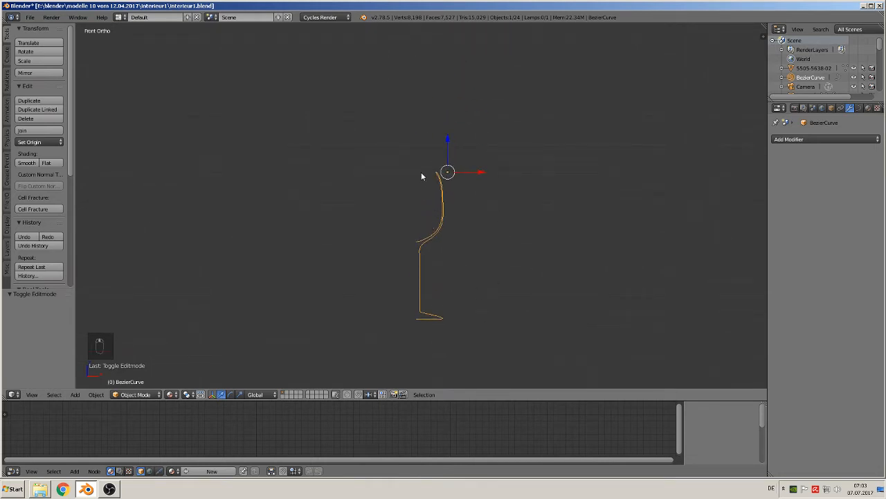
# Place the 3D cursor near rim height directly above the inner wall's end point, and set the curve's origin to the 3D cursor.
pyautogui.scroll(2, 422, 176)
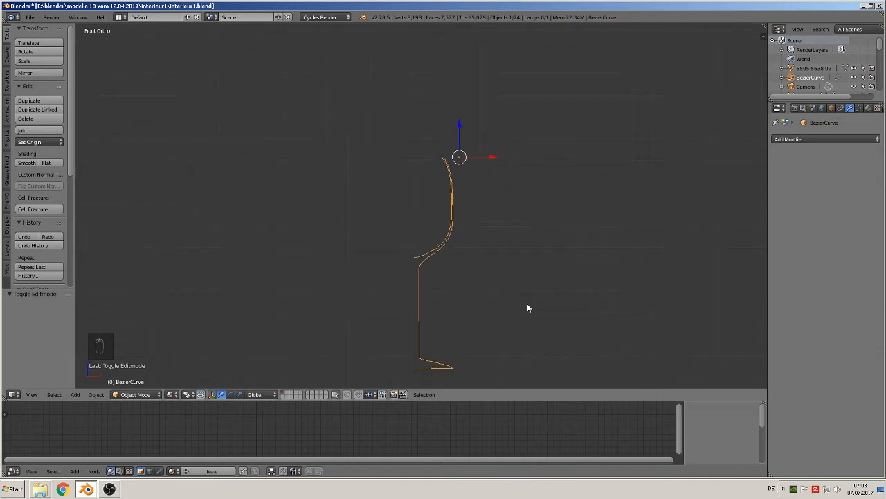
pyautogui.click(413, 162)
pyautogui.scroll(5, 428, 157)
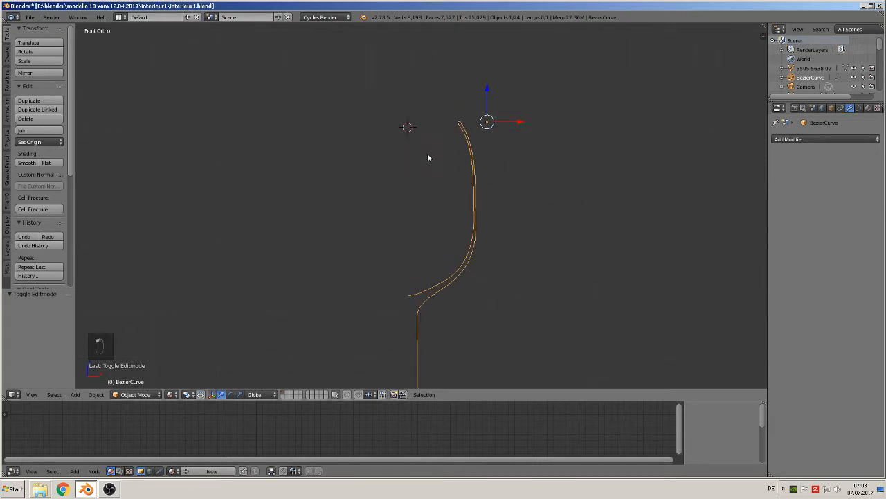
pyautogui.click(405, 94)
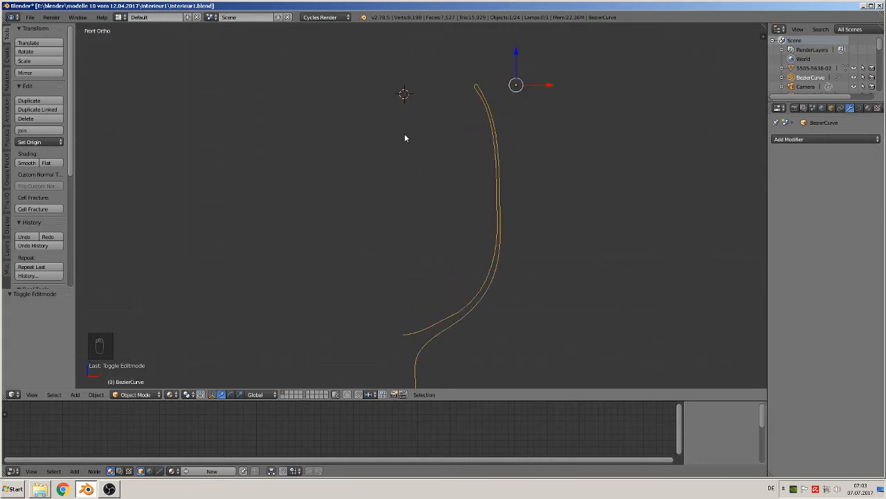
pyautogui.click(403, 93)
pyautogui.click(31, 142)
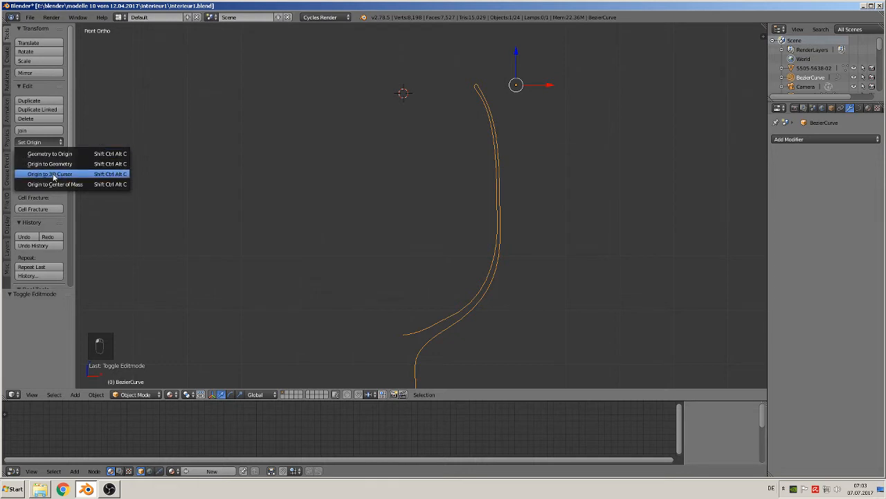
pyautogui.click(54, 174)
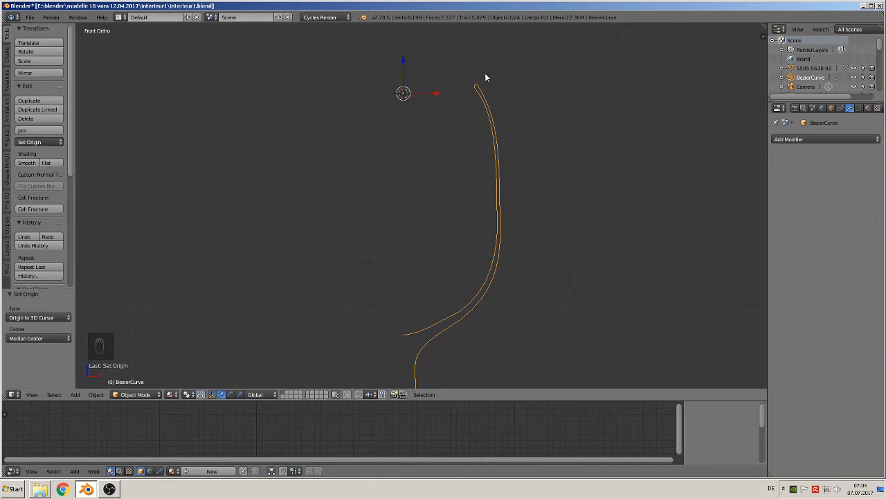
# Switch to top view and select all control points of the glass curve in Edit Mode.
pyautogui.scroll(-7, 529, 217)
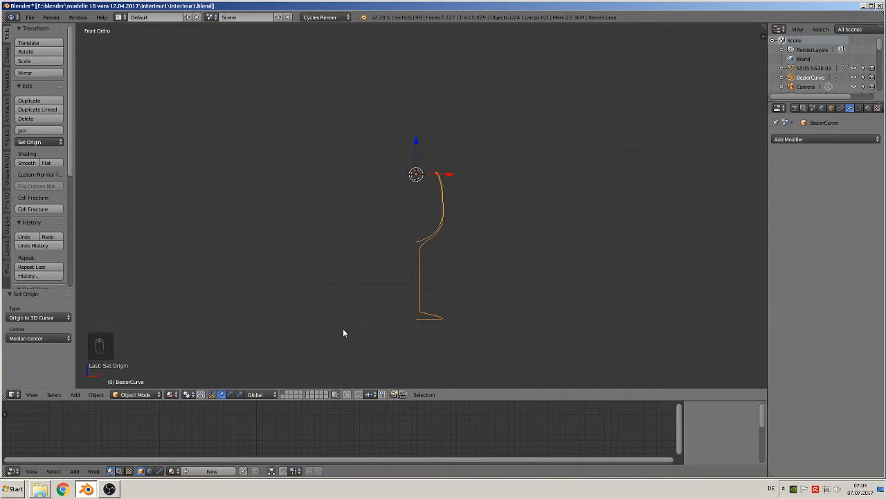
pyautogui.press('KP_7')
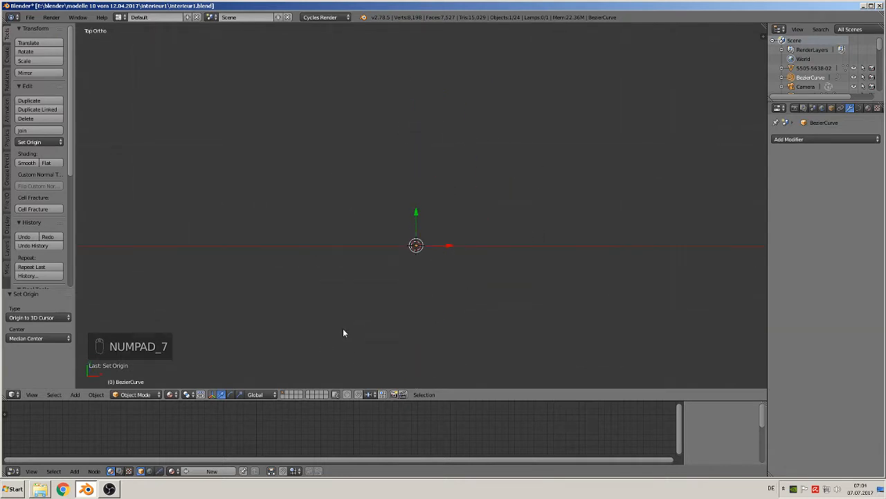
pyautogui.press('Tab')
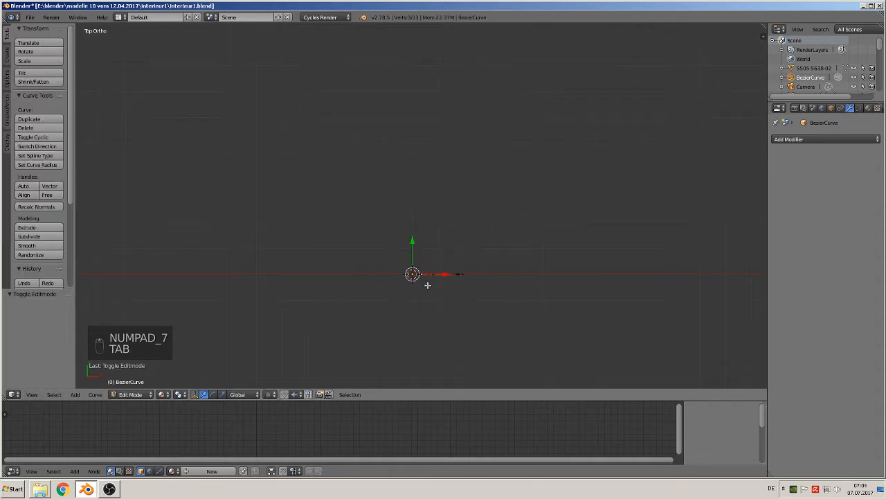
pyautogui.press('a')
pyautogui.press('a')
pyautogui.press('a')
pyautogui.press('a')
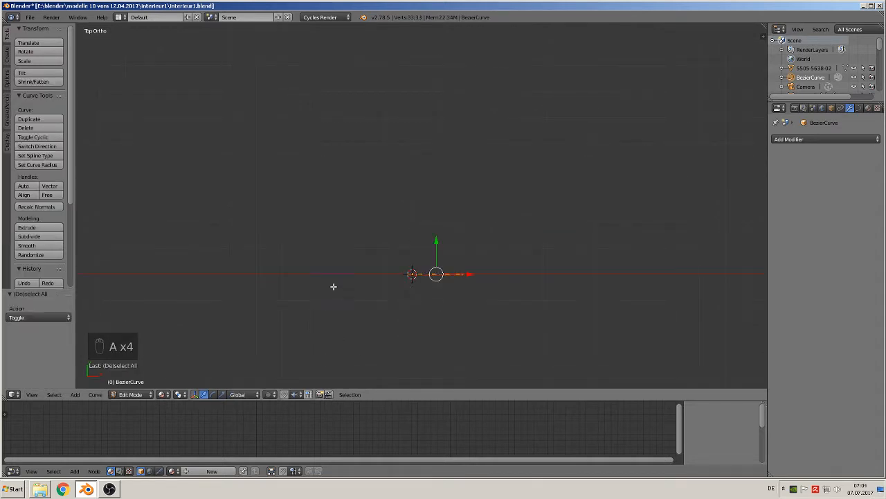
pyautogui.keyDown('shift'); pyautogui.moveTo(332, 286); pyautogui.dragTo(342, 217, button='middle'); pyautogui.keyUp('shift')
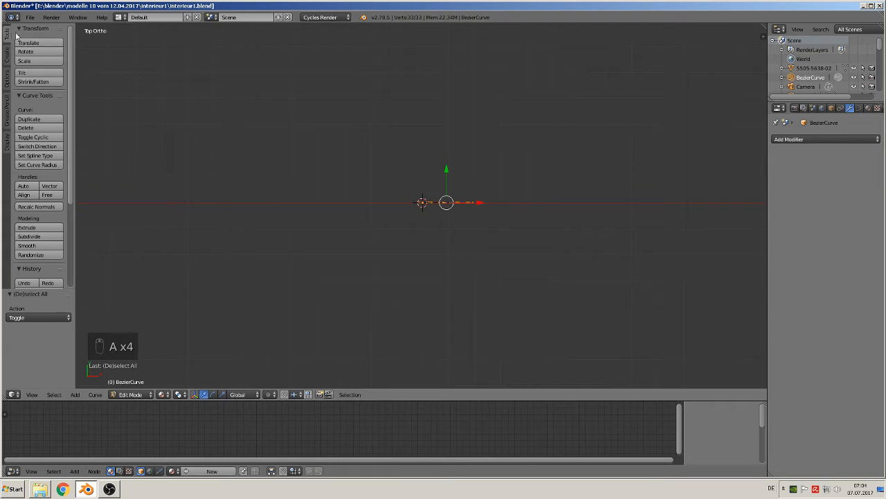
# Look through the curve editing, creation and stroke option tools available for the selected glass profile.
pyautogui.scroll(-5, 30, 123)
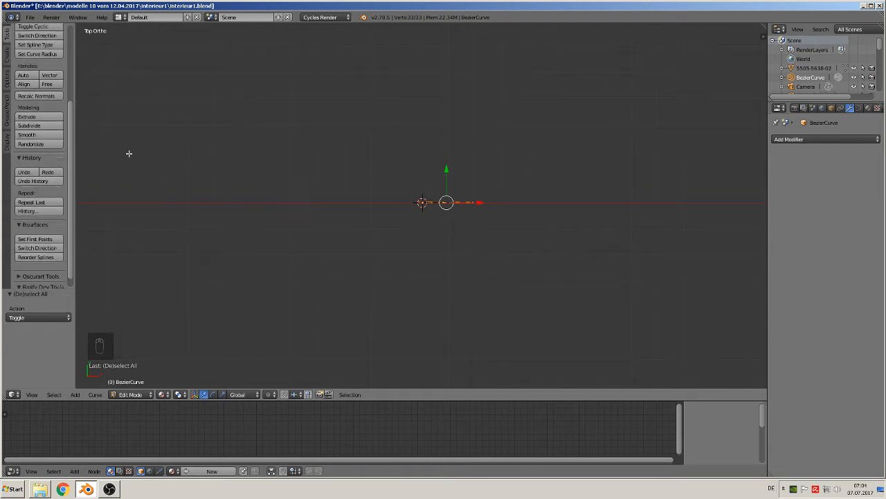
pyautogui.scroll(2, 32, 97)
pyautogui.scroll(2, 34, 104)
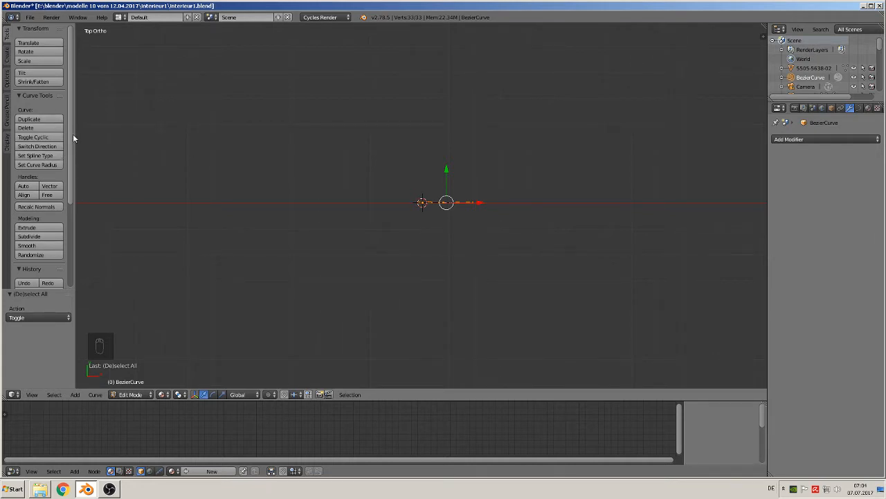
pyautogui.scroll(-3, 73, 138)
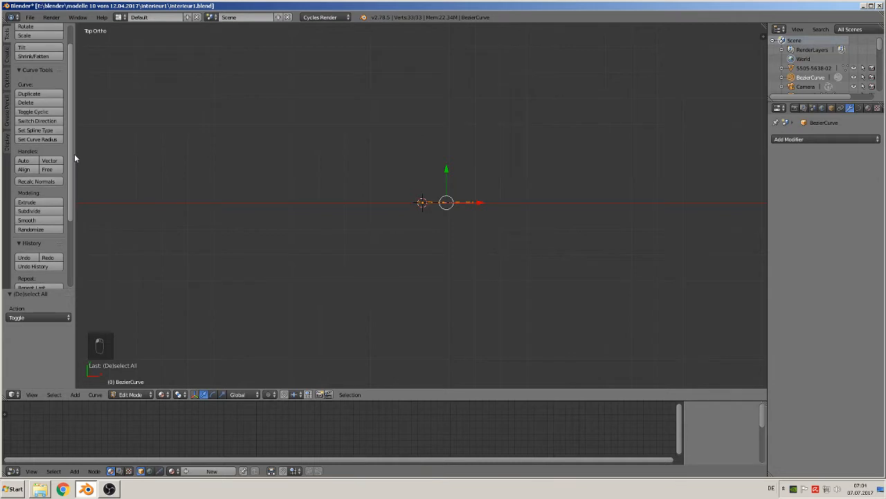
pyautogui.scroll(-10, 75, 173)
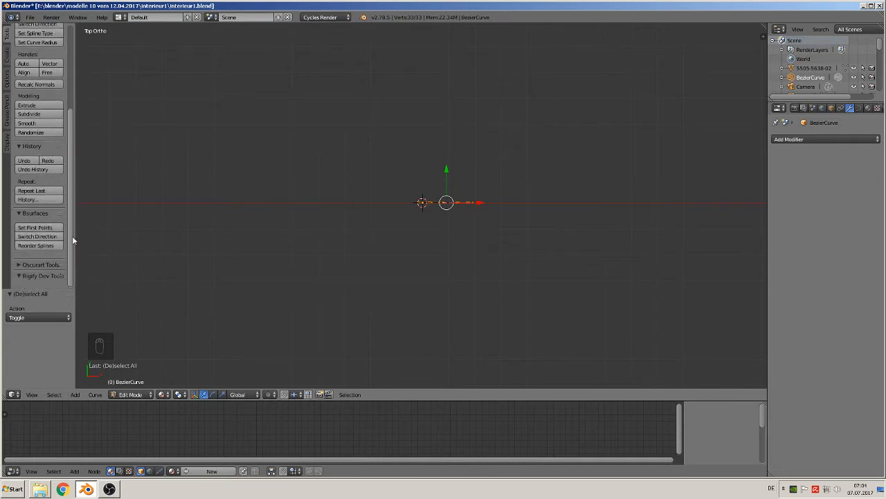
pyautogui.scroll(2, 72, 236)
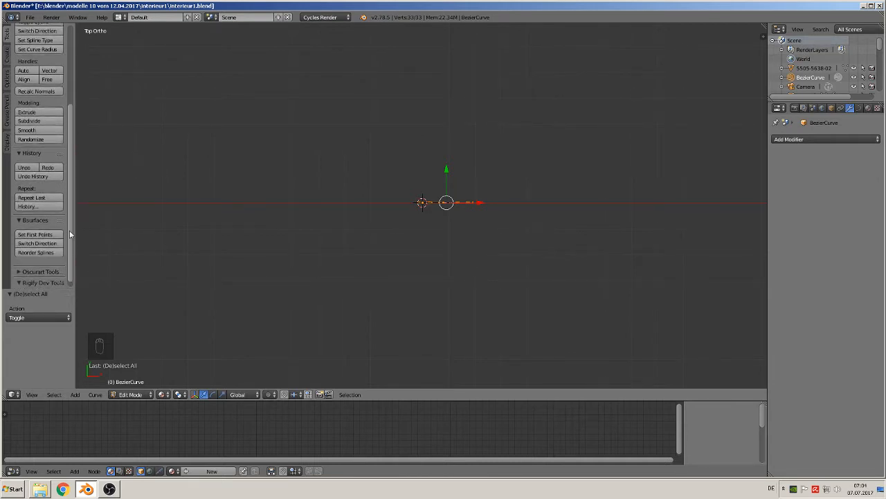
pyautogui.scroll(5, 68, 220)
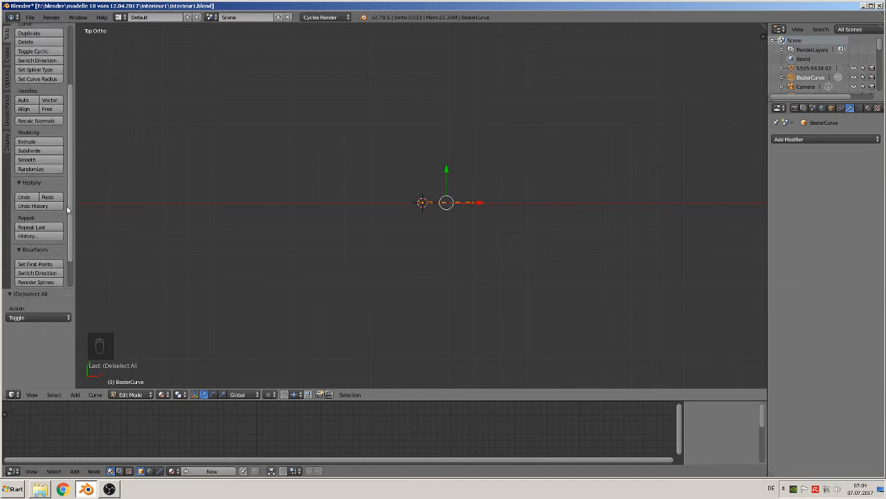
pyautogui.scroll(5, 71, 158)
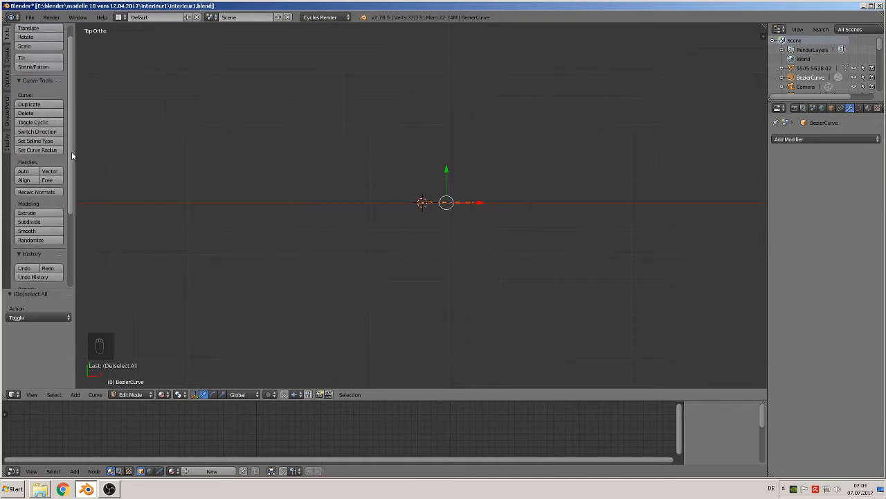
pyautogui.scroll(2, 71, 151)
pyautogui.scroll(1, 72, 135)
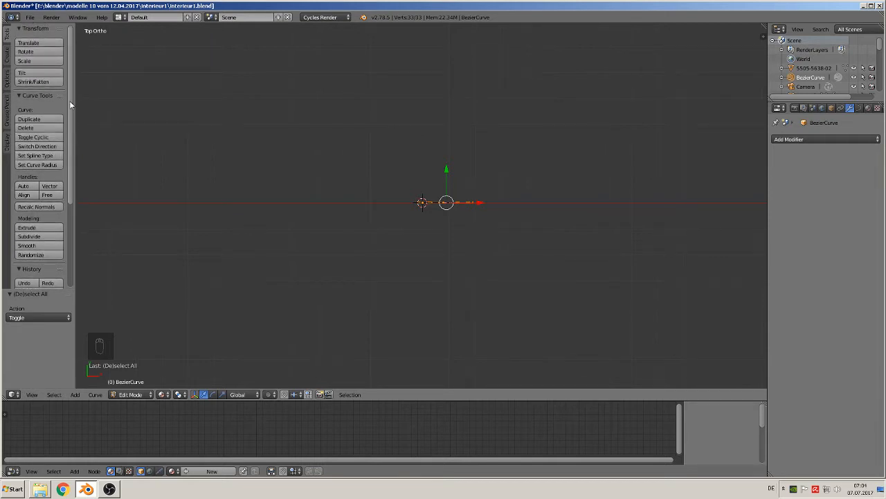
pyautogui.click(4, 52)
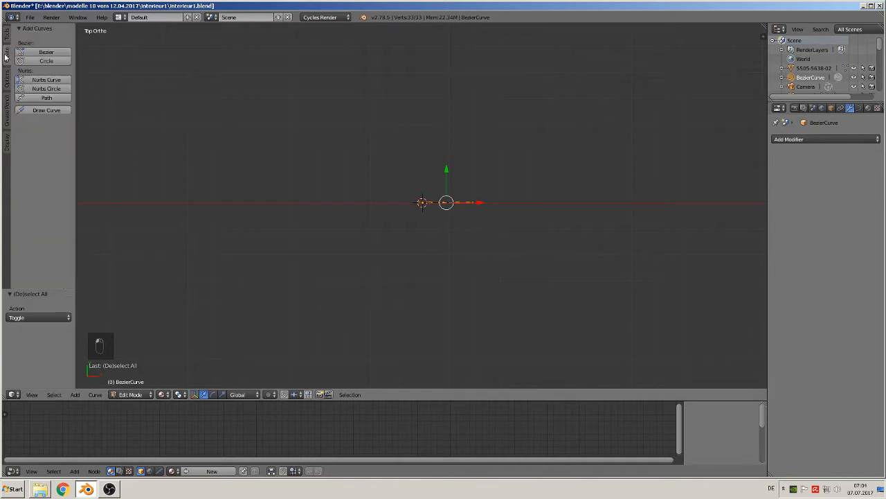
pyautogui.click(7, 84)
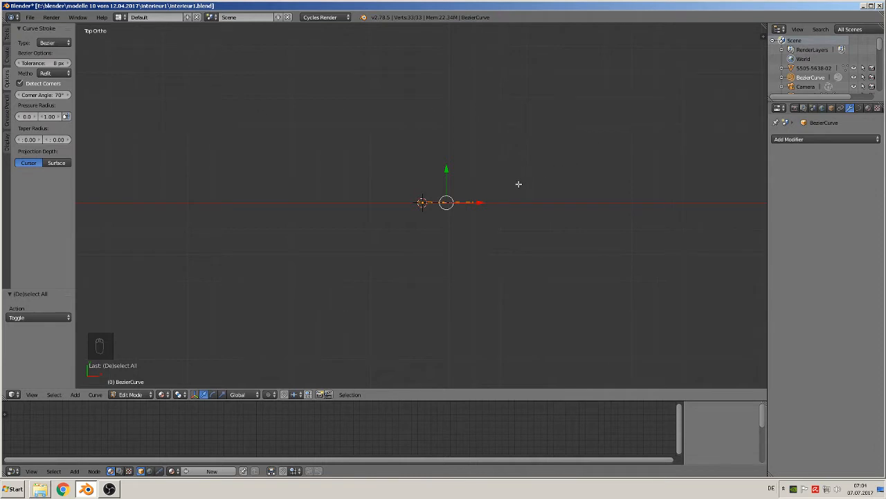
# Return to Object Mode and duplicate the glass profile curve, offsetting the copy about -0.387 along Y.
pyautogui.press('Tab')
pyautogui.scroll(2, 494, 224)
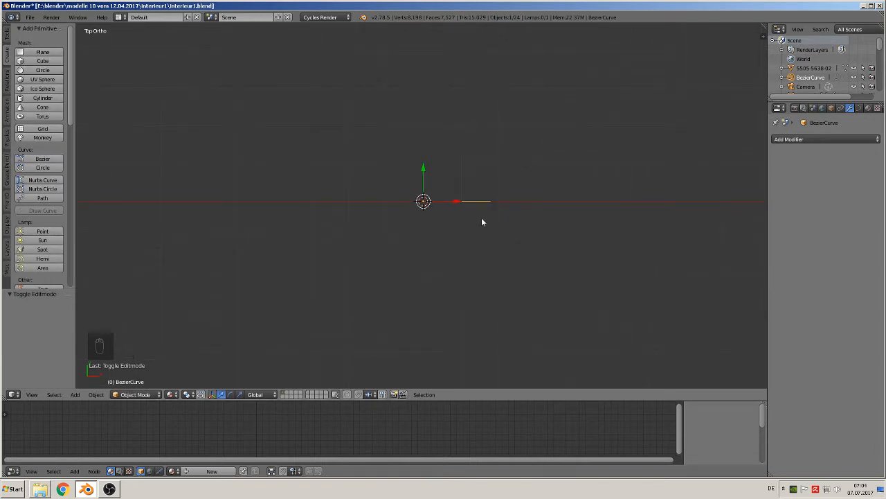
pyautogui.hotkey('shift', 'd')
pyautogui.press('y')
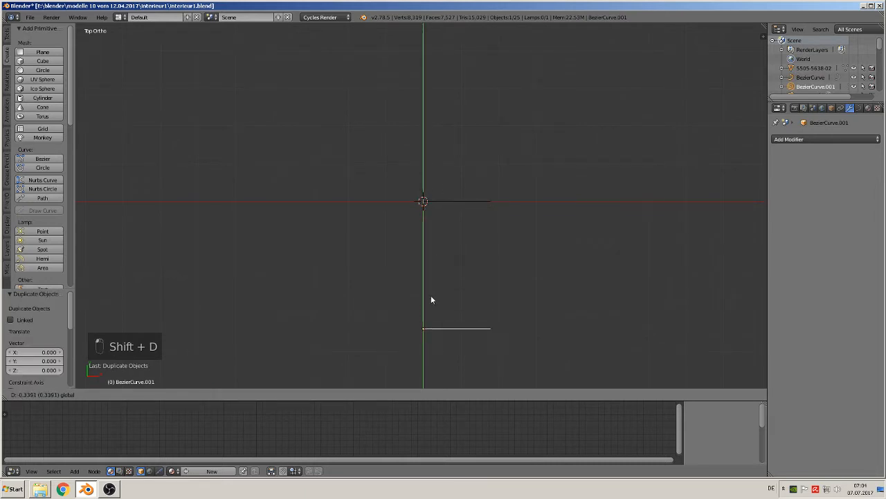
pyautogui.click(431, 315)
# Select the original glass curve, convert it to a mesh, and check its vertices in Edit Mode.
pyautogui.rightClick(443, 205)
pyautogui.moveTo(443, 203)
pyautogui.mouseDown(button='middle')
pyautogui.moveTo(443, 250)
pyautogui.moveTo(444, 204)
pyautogui.mouseUp(button='middle')
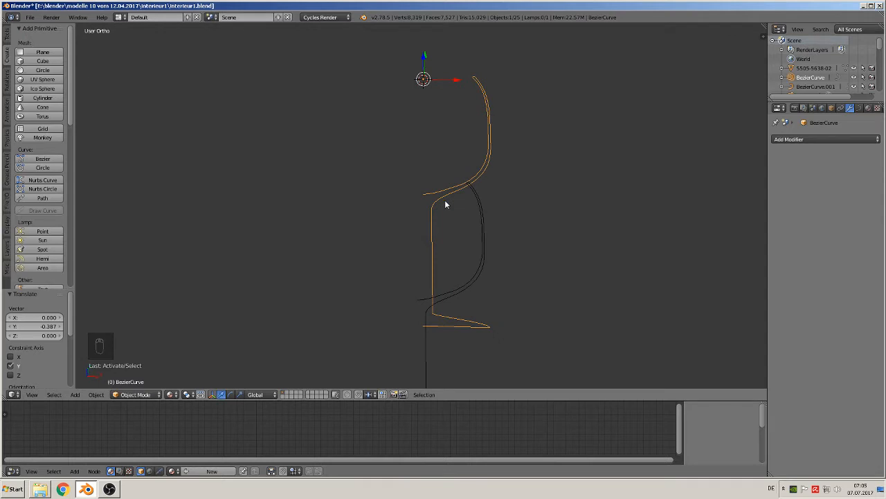
pyautogui.hotkey('ctrl', 'c')
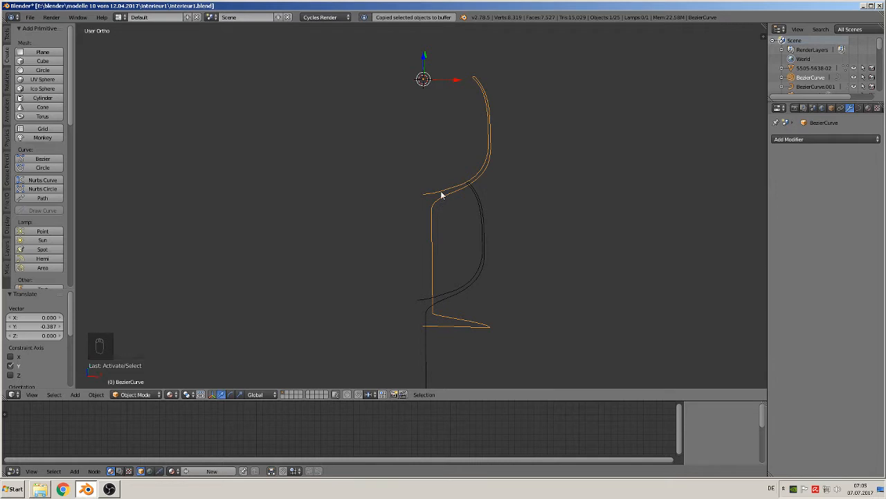
pyautogui.hotkey('alt', 'c')
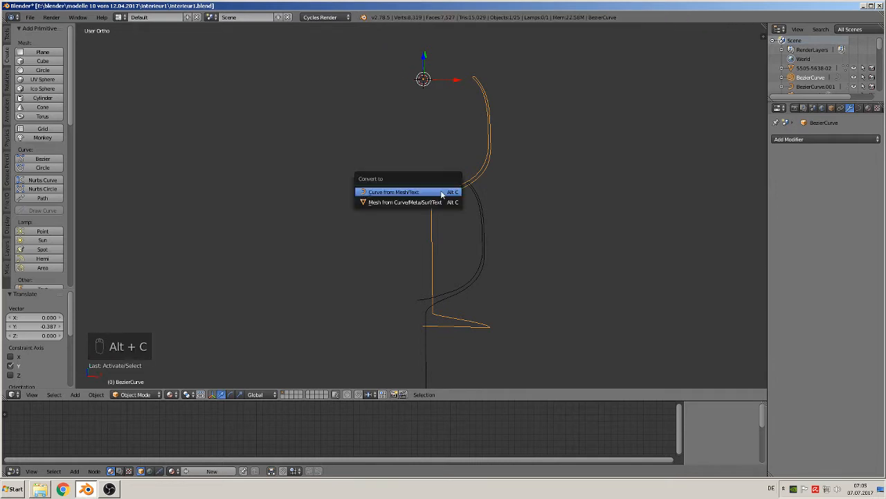
pyautogui.click(390, 203)
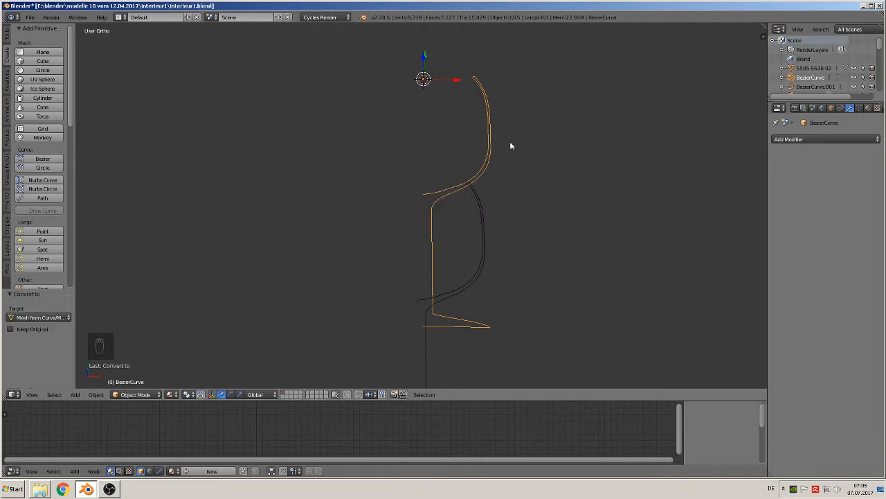
pyautogui.press('Tab')
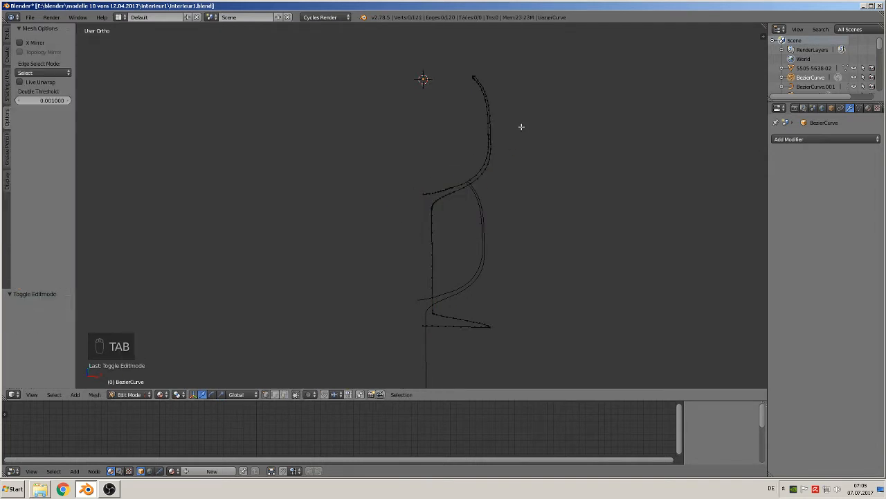
pyautogui.press('Tab')
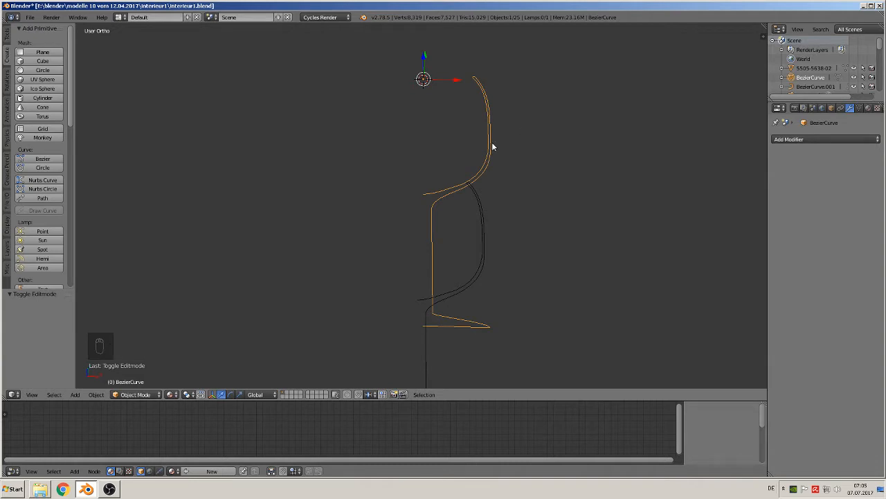
# In top view, select all vertices of the profile mesh and spin them 360° around the 3D cursor.
pyautogui.press('KP_7')
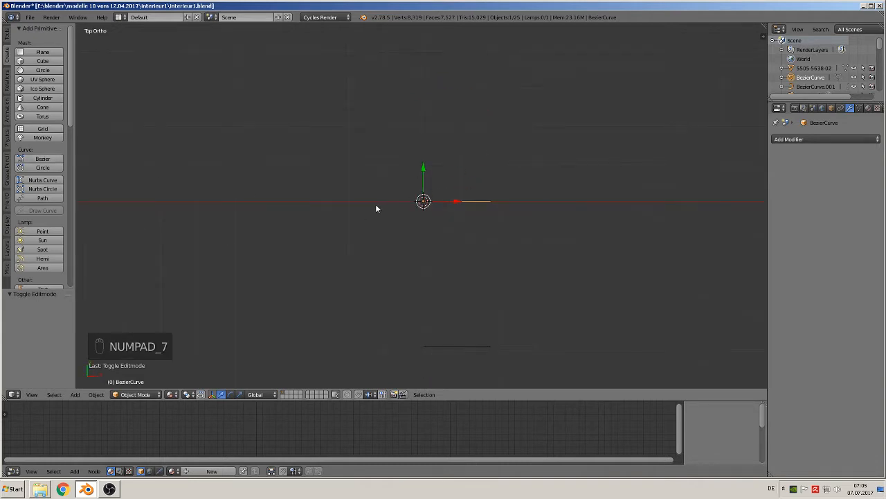
pyautogui.press('Tab')
pyautogui.press('a')
pyautogui.press('a')
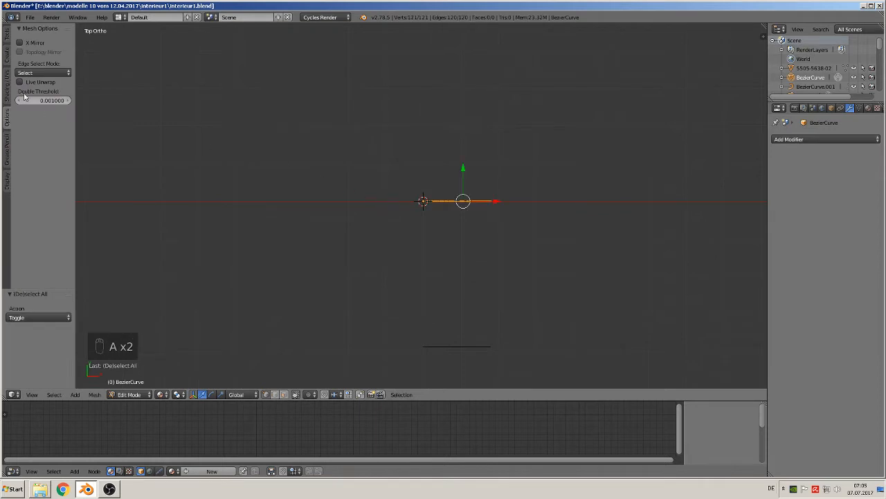
pyautogui.click(7, 32)
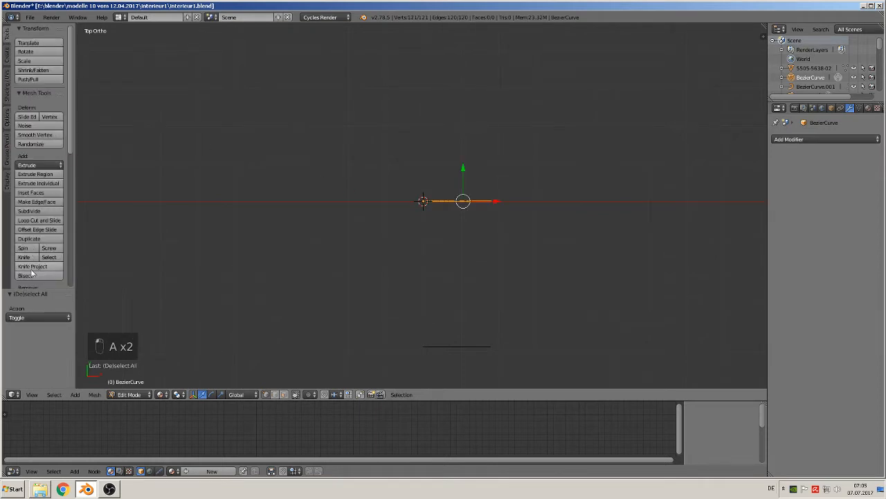
pyautogui.click(26, 248)
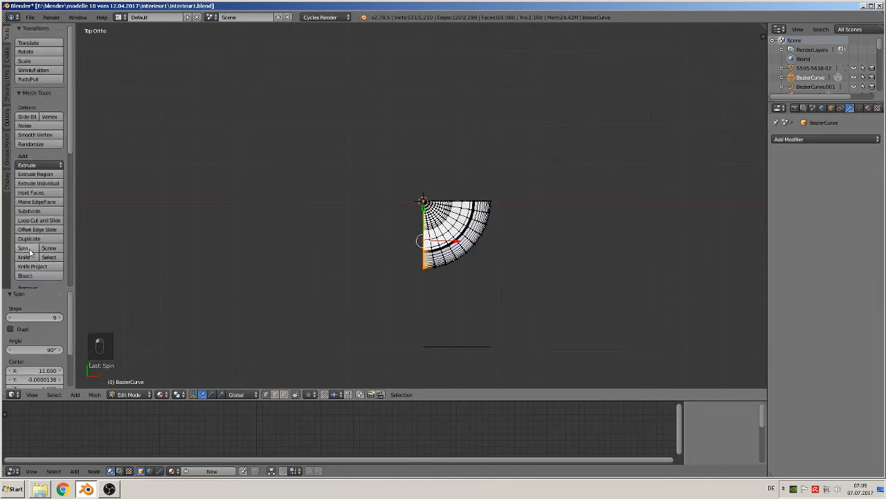
pyautogui.click(31, 350)
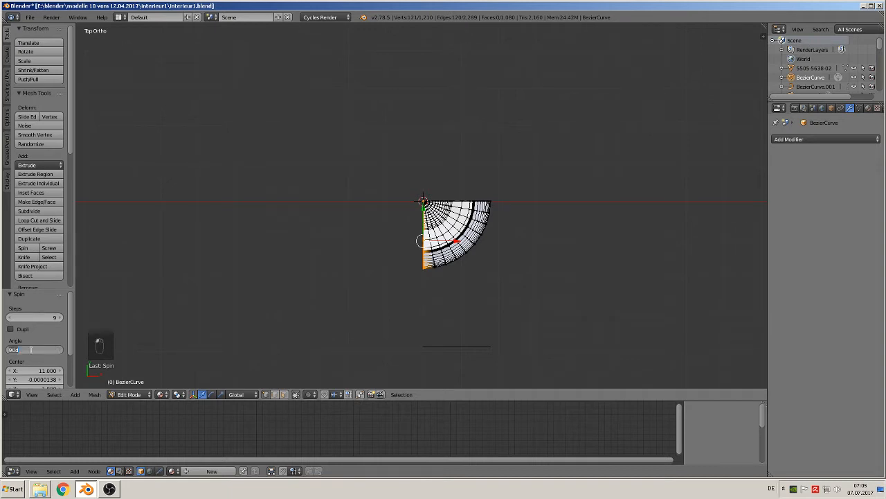
pyautogui.write('360')
pyautogui.press('Return')
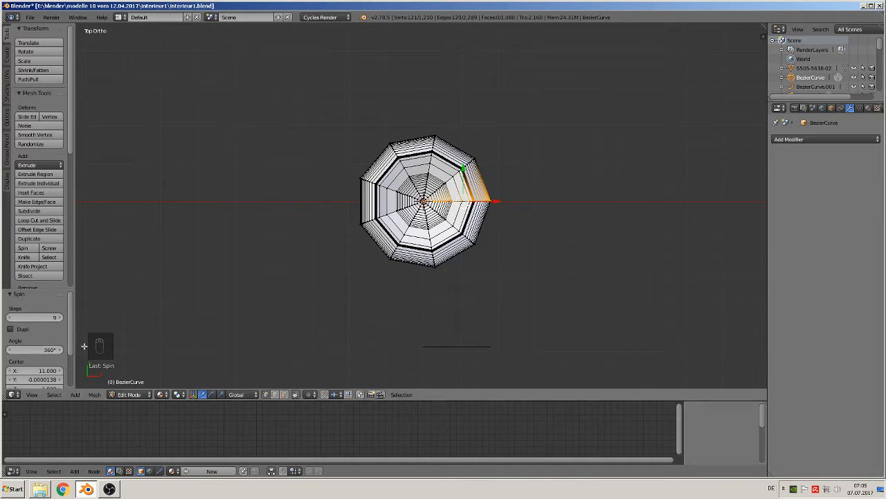
# Set the spin's steps to 20, keeping Dupli off.
pyautogui.click(59, 319)
pyautogui.click(60, 319)
pyautogui.click(60, 318)
pyautogui.click(59, 319)
pyautogui.click(60, 319)
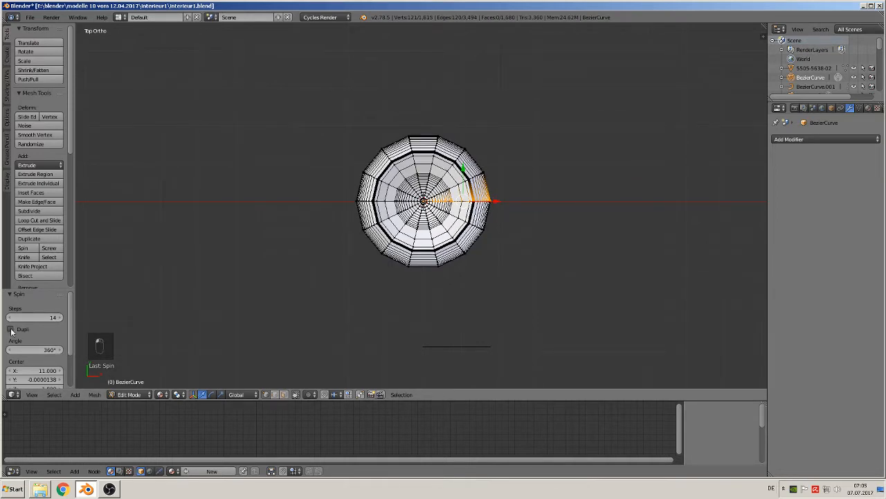
pyautogui.click(10, 330)
pyautogui.click(10, 329)
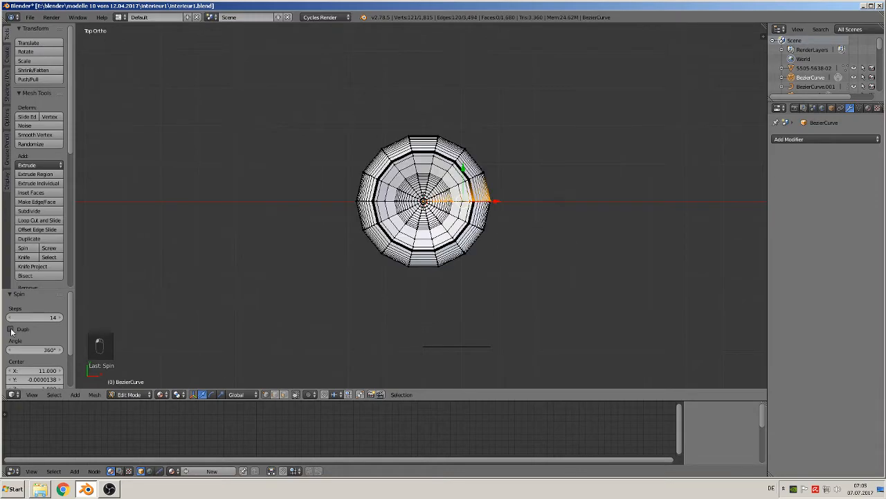
pyautogui.click(60, 319)
pyautogui.click(60, 319)
pyautogui.click(61, 318)
pyautogui.click(60, 319)
pyautogui.click(60, 319)
pyautogui.click(60, 319)
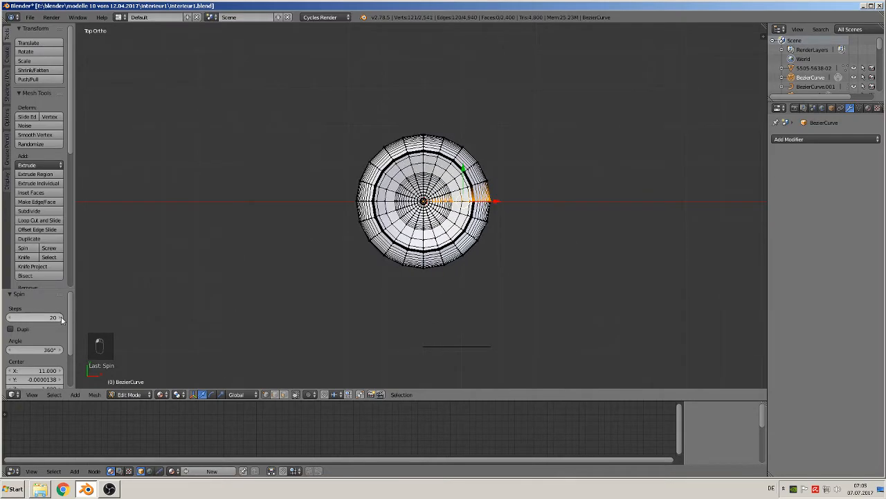
# Return to Object Mode, apply smooth shading to the wine glass, and inspect it from around.
pyautogui.moveTo(223, 326); pyautogui.dragTo(254, 219, button='middle')
pyautogui.scroll(-3, 255, 219)
pyautogui.moveTo(316, 282); pyautogui.dragTo(295, 283, button='middle')
pyautogui.scroll(-3, 47, 324)
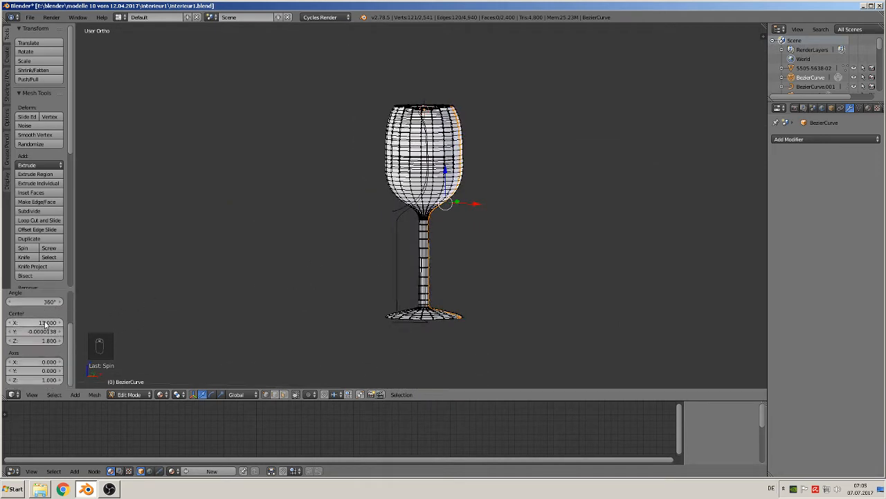
pyautogui.press('Tab')
pyautogui.moveTo(441, 232)
pyautogui.mouseDown(button='middle')
pyautogui.moveTo(360, 234)
pyautogui.moveTo(396, 234)
pyautogui.mouseUp(button='middle')
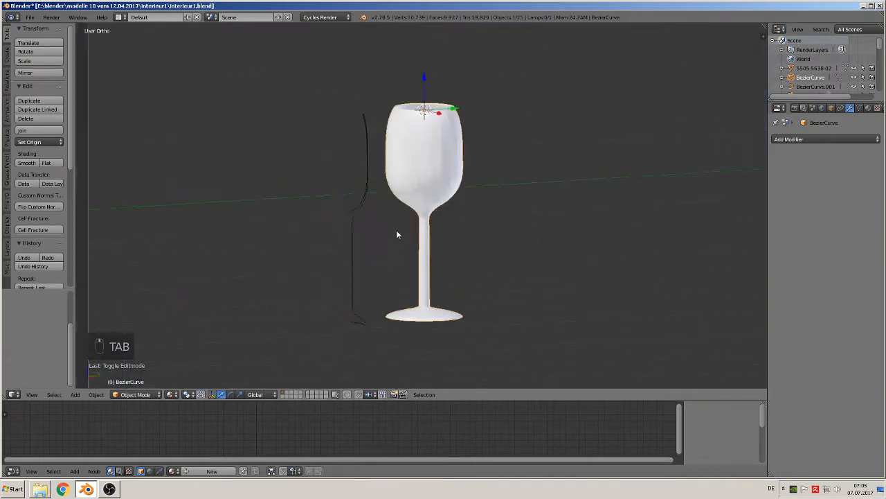
pyautogui.click(28, 163)
pyautogui.scroll(2, 599, 201)
pyautogui.moveTo(534, 200); pyautogui.dragTo(379, 200, button='middle')
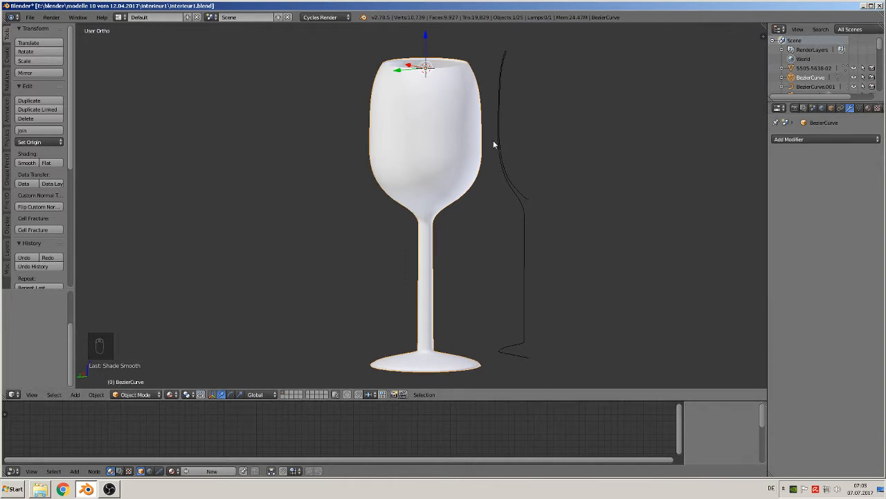
# In front view, move the wine glass along X to stand beside the reference wine glasses in the lit display cabinet.
pyautogui.scroll(-2, 492, 141)
pyautogui.scroll(-2, 492, 144)
pyautogui.moveTo(477, 178); pyautogui.dragTo(495, 183, button='middle')
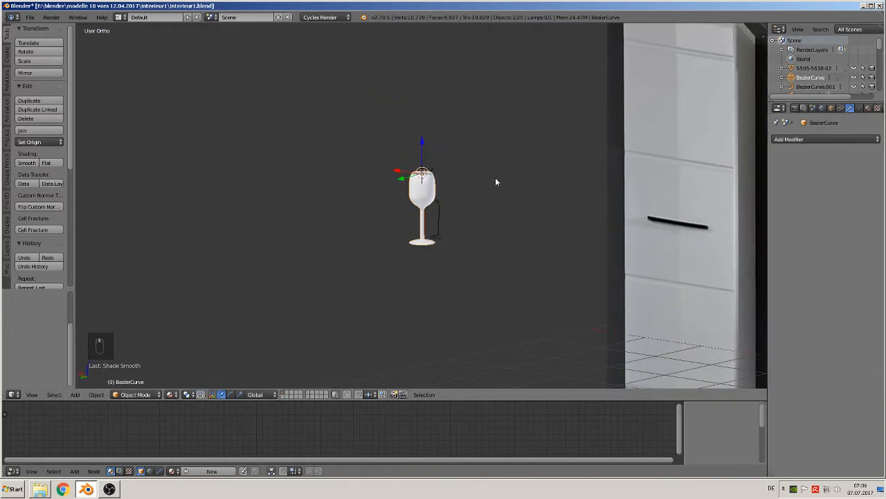
pyautogui.press('KP_1')
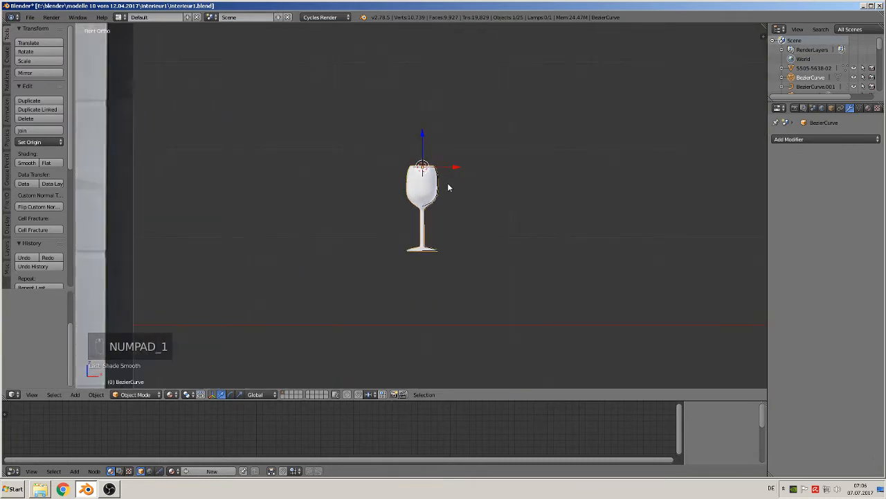
pyautogui.press('KP_0')
pyautogui.press('KP_1')
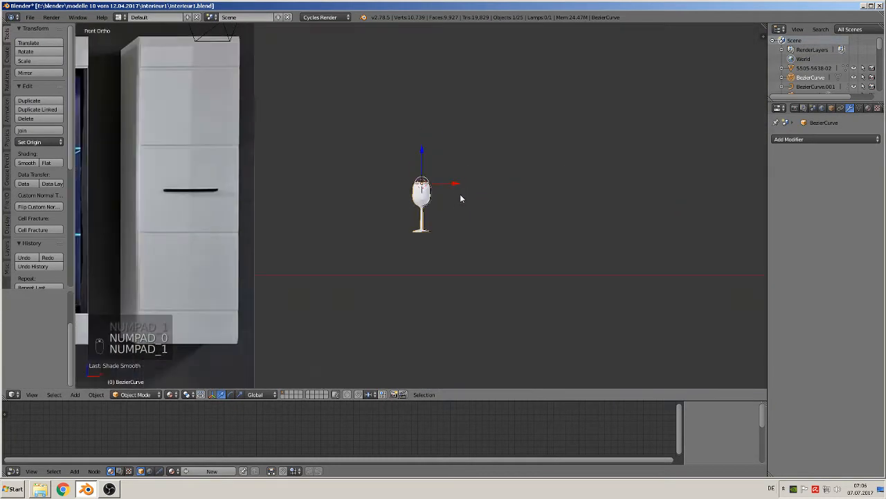
pyautogui.moveTo(448, 195); pyautogui.dragTo(120, 211)
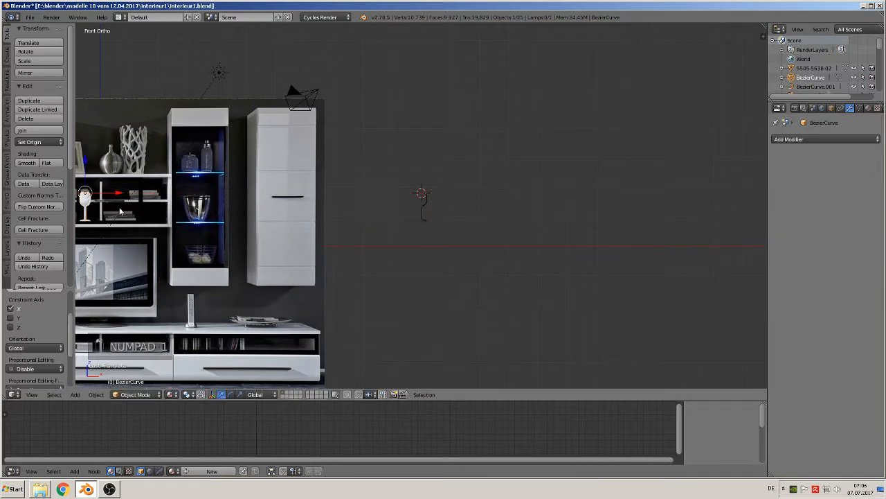
pyautogui.keyDown('shift'); pyautogui.moveTo(120, 211); pyautogui.dragTo(577, 245, button='middle'); pyautogui.keyUp('shift')
pyautogui.scroll(4, 578, 245)
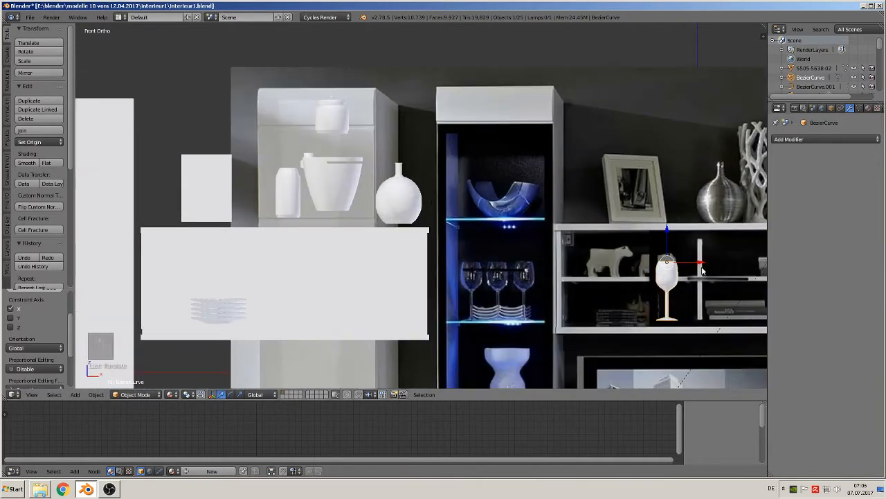
pyautogui.moveTo(702, 270); pyautogui.dragTo(579, 271)
pyautogui.keyDown('shift'); pyautogui.moveTo(584, 284); pyautogui.dragTo(418, 228, button='middle'); pyautogui.keyUp('shift')
pyautogui.scroll(5, 429, 188)
pyautogui.scroll(3, 412, 217)
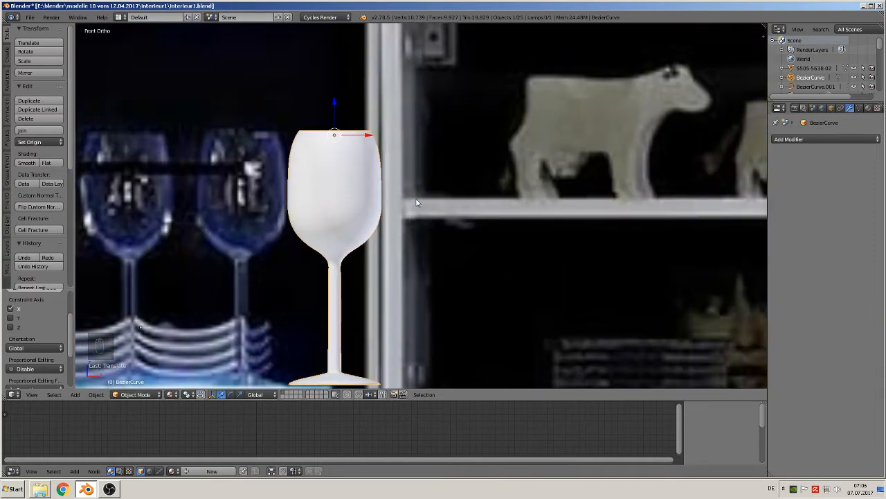
# Move the wine glass forward along Y, away from the reference image plane.
pyautogui.scroll(-2, 417, 203)
pyautogui.scroll(-3, 421, 211)
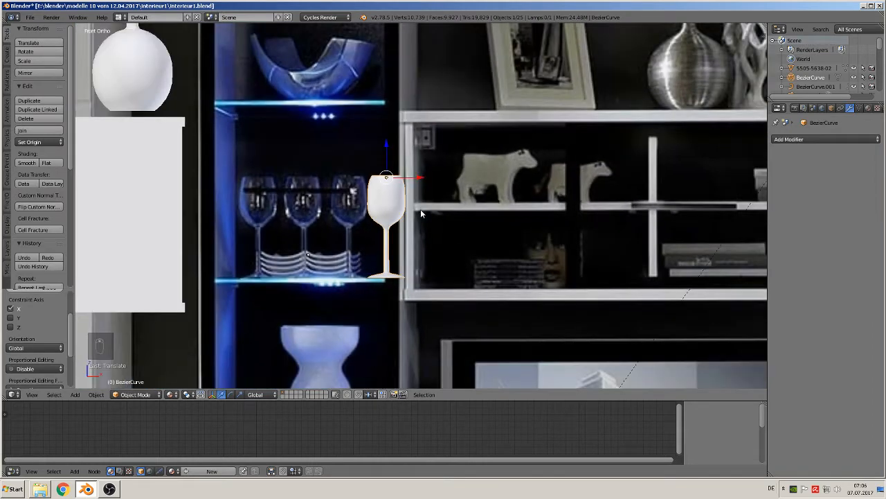
pyautogui.moveTo(420, 209); pyautogui.dragTo(407, 182, button='middle')
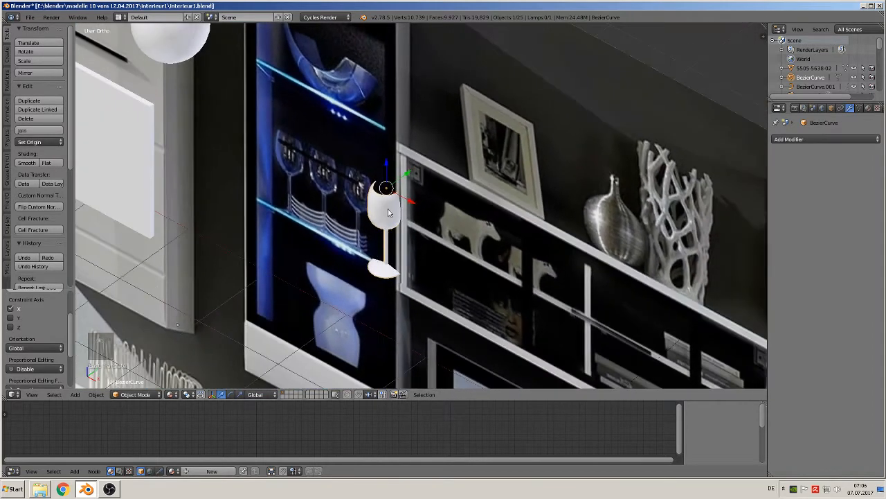
pyautogui.moveTo(406, 175); pyautogui.dragTo(329, 231)
pyautogui.moveTo(328, 231); pyautogui.dragTo(363, 202, button='middle')
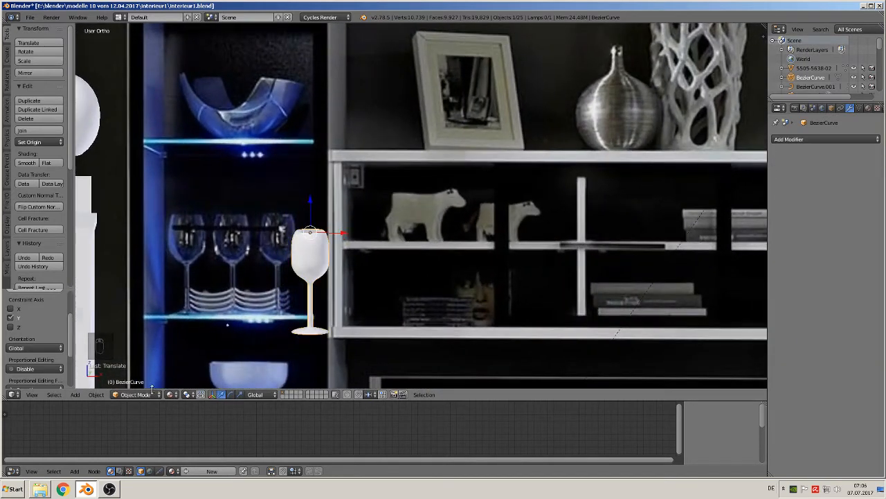
# Apply the wine glass's object transform and set its origin to its geometry.
pyautogui.click(96, 394)
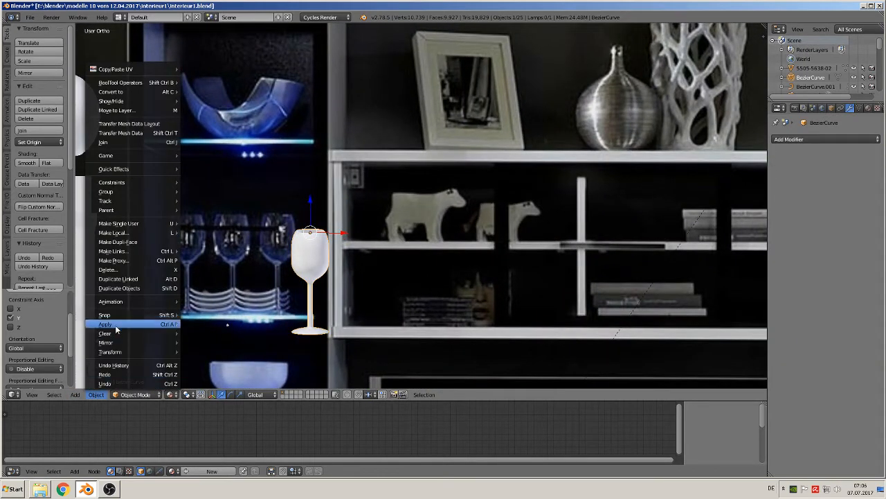
pyautogui.moveTo(116, 324)
pyautogui.click(228, 348)
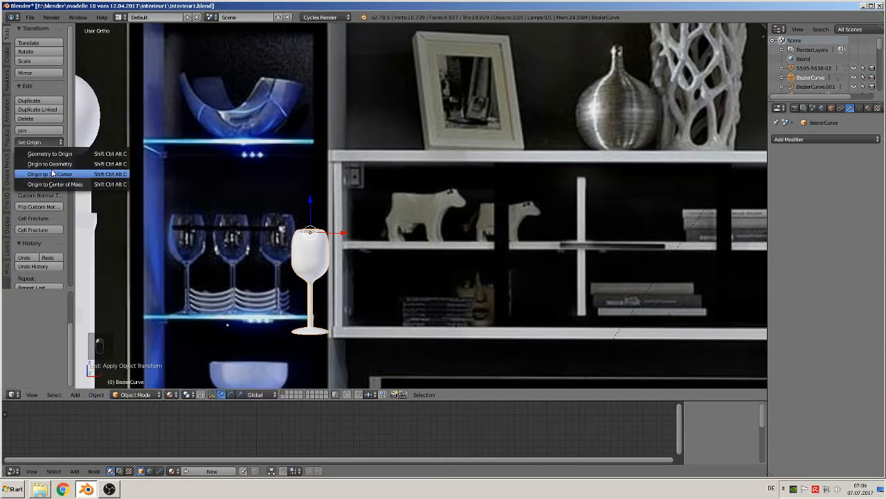
pyautogui.click(52, 164)
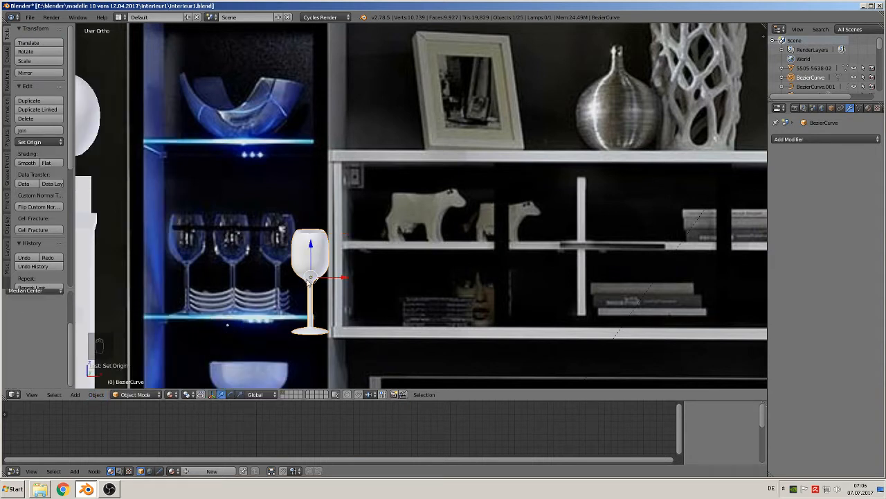
# Move the wine glass along X to the modelled furniture and down along Z to just below the stacked plates.
pyautogui.scroll(-5, 377, 271)
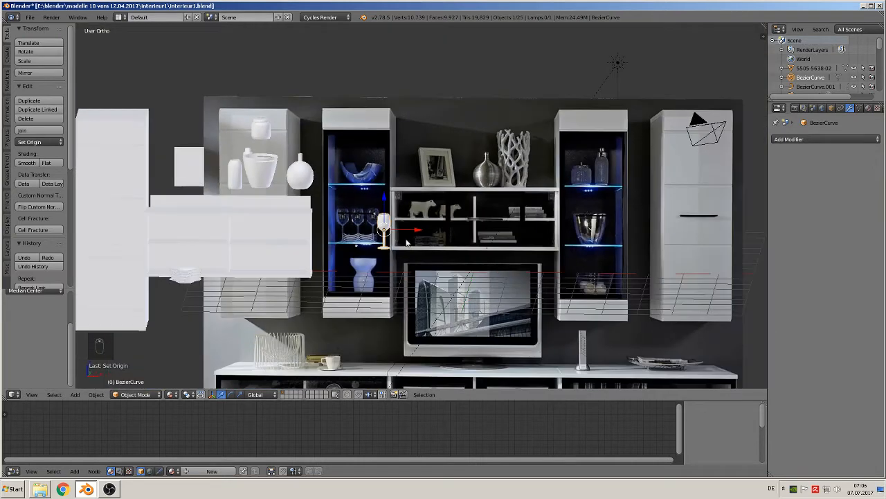
pyautogui.moveTo(409, 230); pyautogui.dragTo(194, 264)
pyautogui.moveTo(171, 203); pyautogui.dragTo(182, 287)
pyautogui.scroll(1, 379, 254)
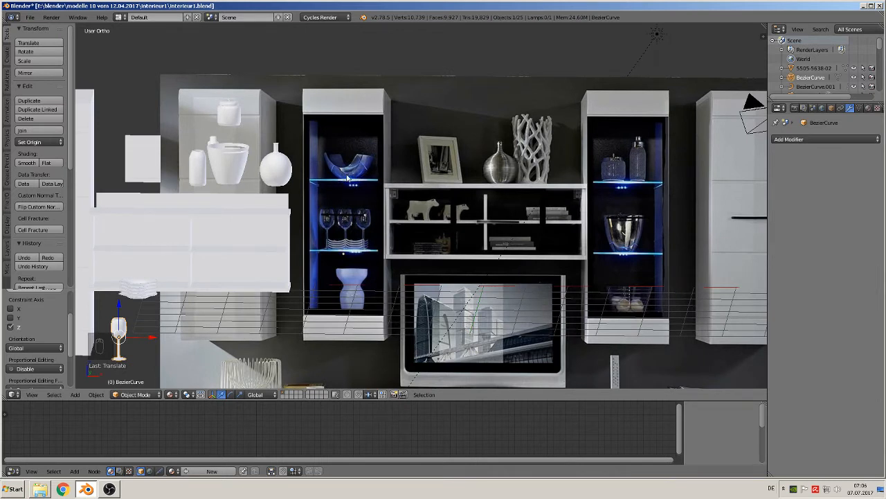
# In front view, place the 3D cursor at the base of the blue bowl on the cabinet's upper shelf.
pyautogui.press('KP_1')
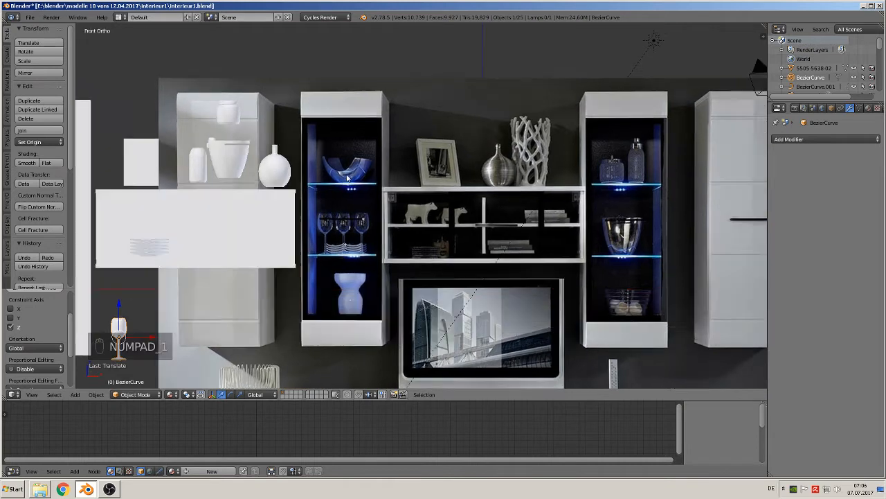
pyautogui.scroll(2, 327, 196)
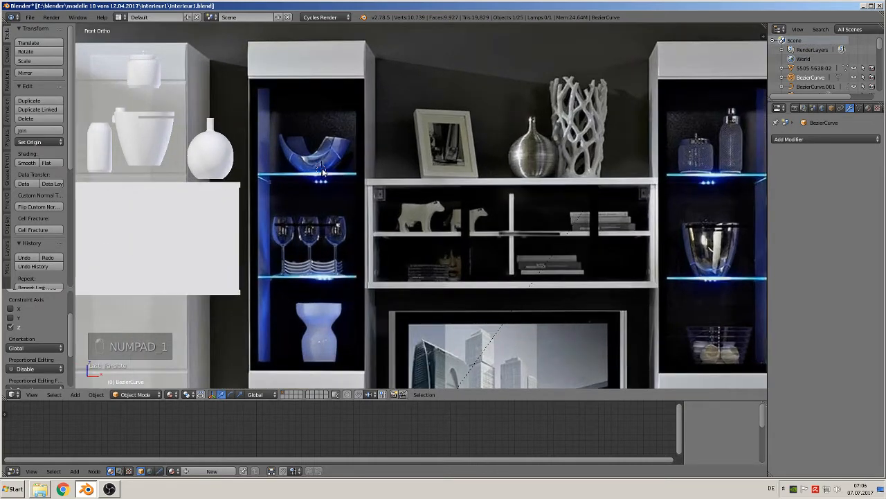
pyautogui.click(75, 394)
pyautogui.moveTo(86, 383)
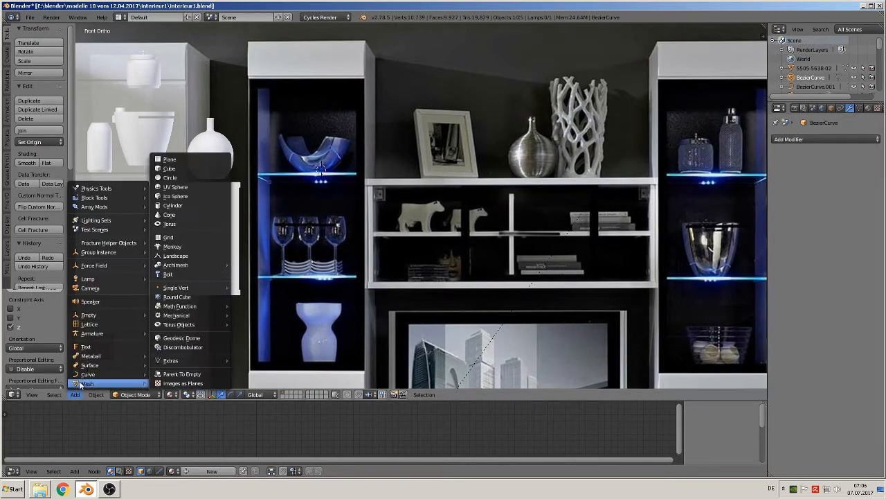
pyautogui.click(170, 178)
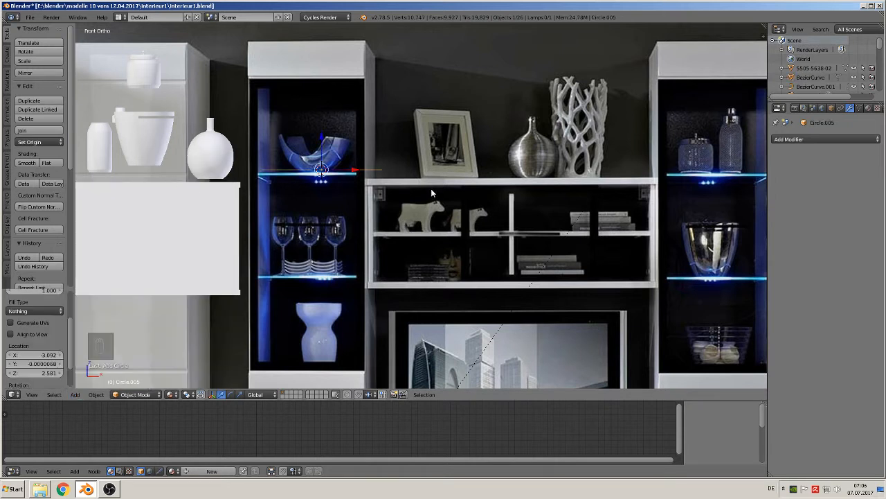
pyautogui.write('rx90')
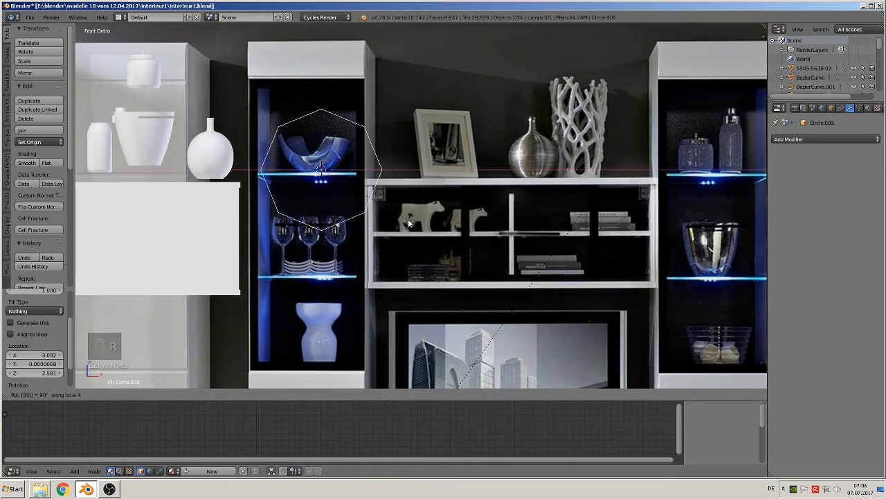
pyautogui.press('Return')
pyautogui.press('x')
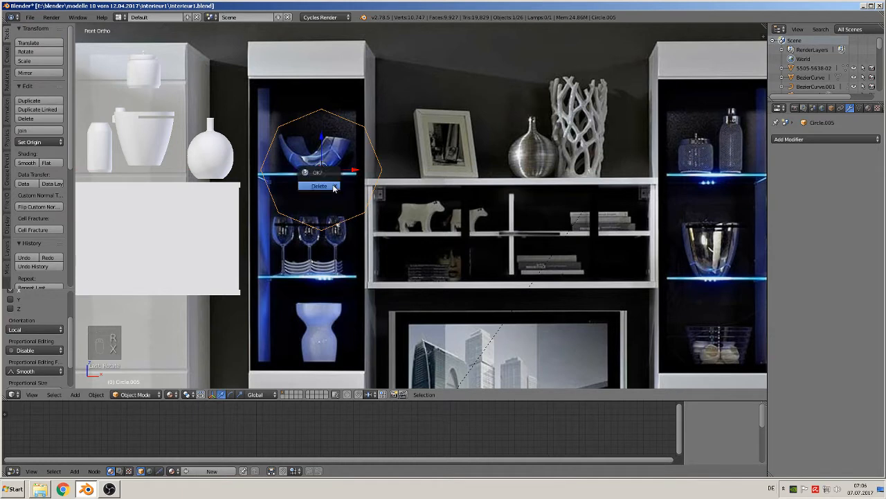
pyautogui.click(320, 181)
# Add a mesh circle with 32 vertices at the blue bowl and rotate it about X to face the front view.
pyautogui.click(74, 394)
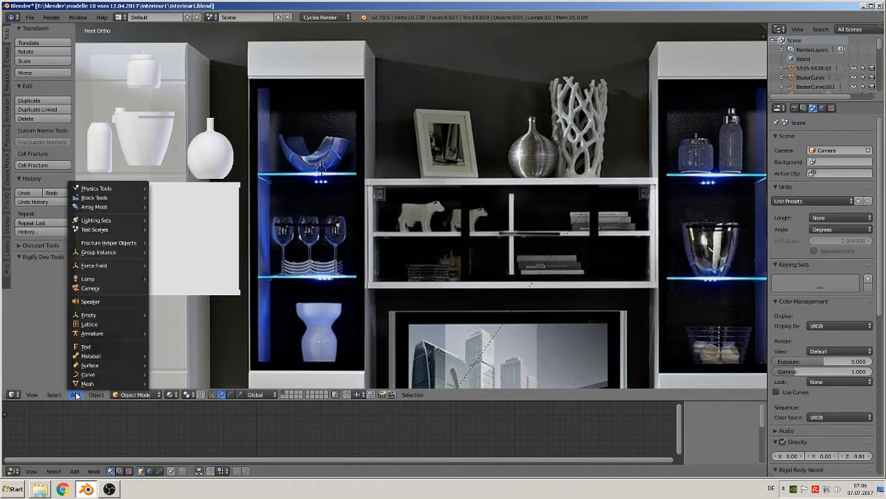
pyautogui.moveTo(86, 384)
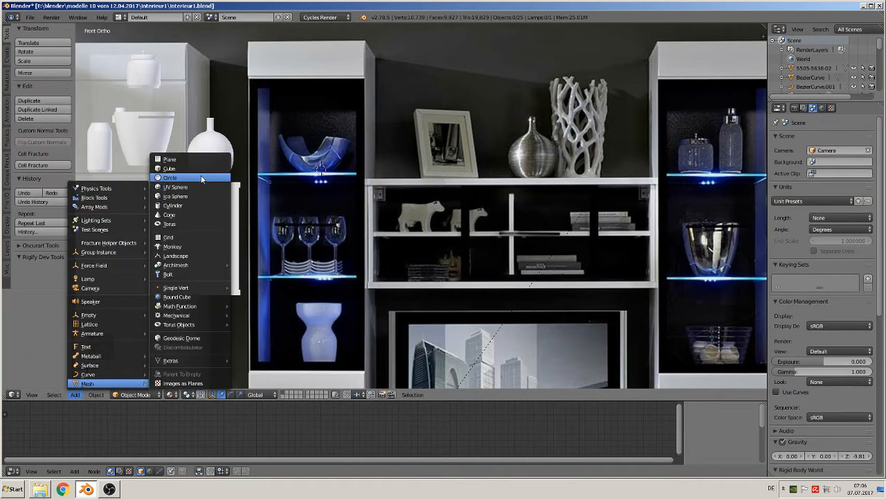
pyautogui.click(170, 178)
pyautogui.scroll(3, 48, 296)
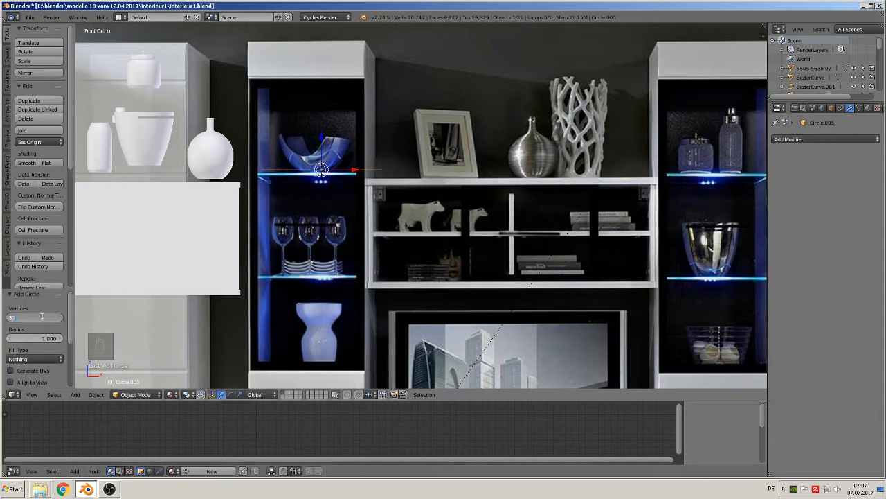
pyautogui.press('Return')
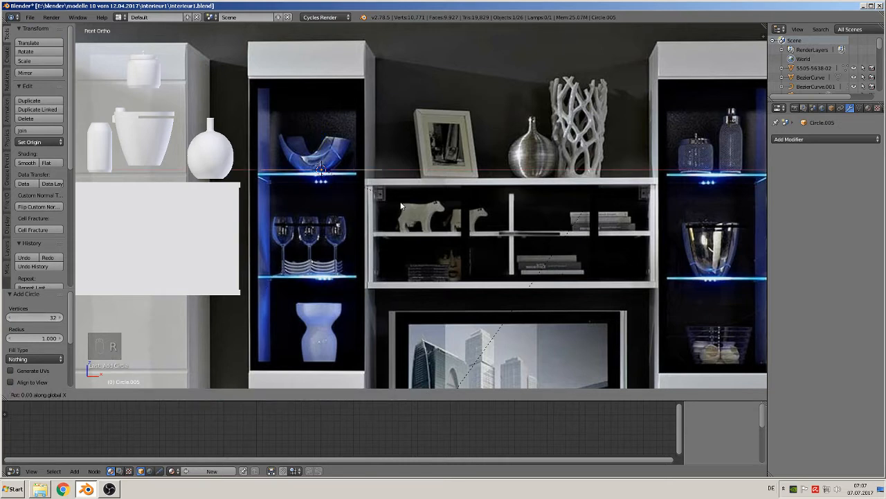
# In Edit Mode, delete the circle's upper vertices to leave a lower arc for the bowl, and return to Object Mode.
pyautogui.press('Tab')
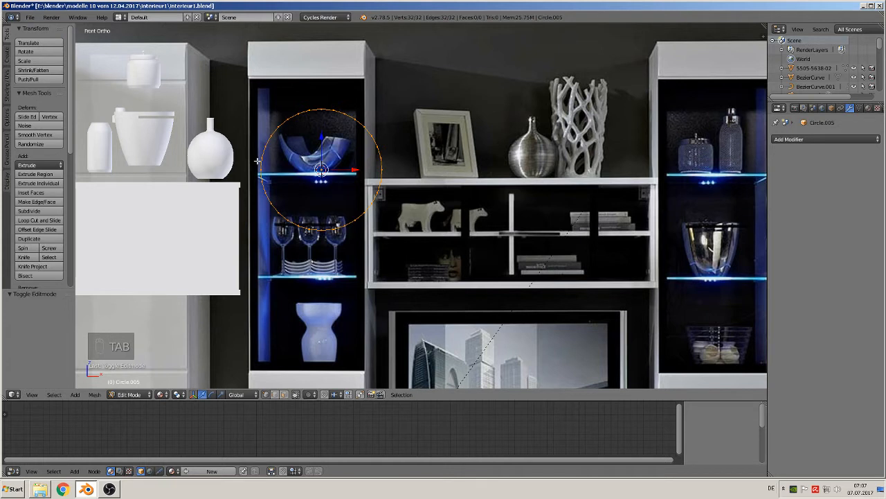
pyautogui.press('a')
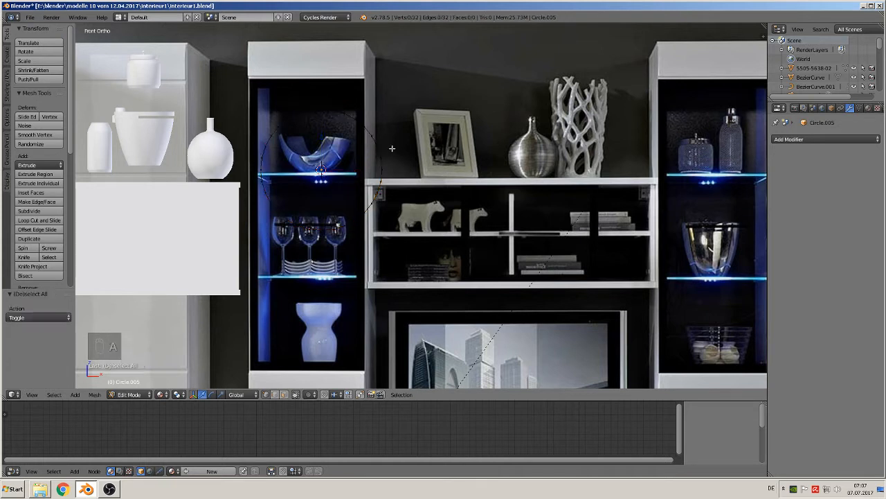
pyautogui.press('b')
pyautogui.moveTo(395, 151); pyautogui.dragTo(192, 64)
pyautogui.press('x')
pyautogui.click(176, 74)
pyautogui.moveTo(305, 184); pyautogui.dragTo(329, 225, button='middle')
pyautogui.press('Tab')
# Move the half circle forward along Y by about 2.43 units, clear of the reference image.
pyautogui.scroll(-3, 318, 207)
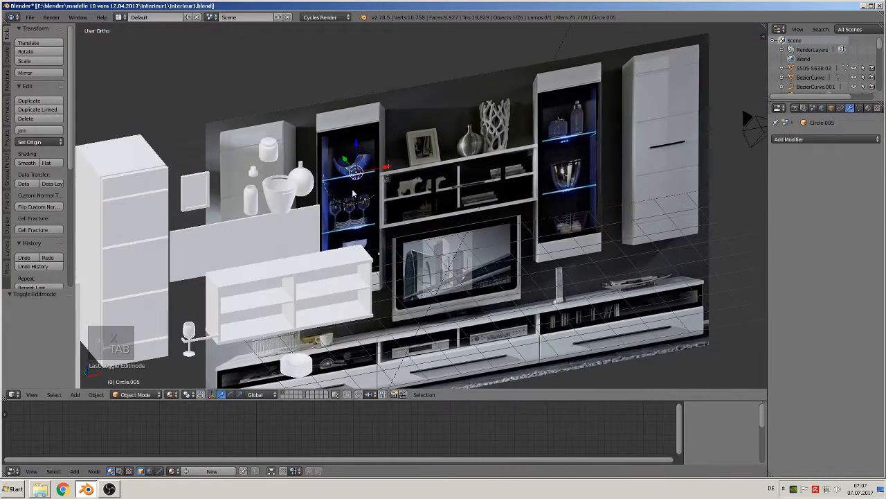
pyautogui.moveTo(346, 164); pyautogui.dragTo(378, 201)
pyautogui.moveTo(416, 197); pyautogui.dragTo(401, 175, button='middle')
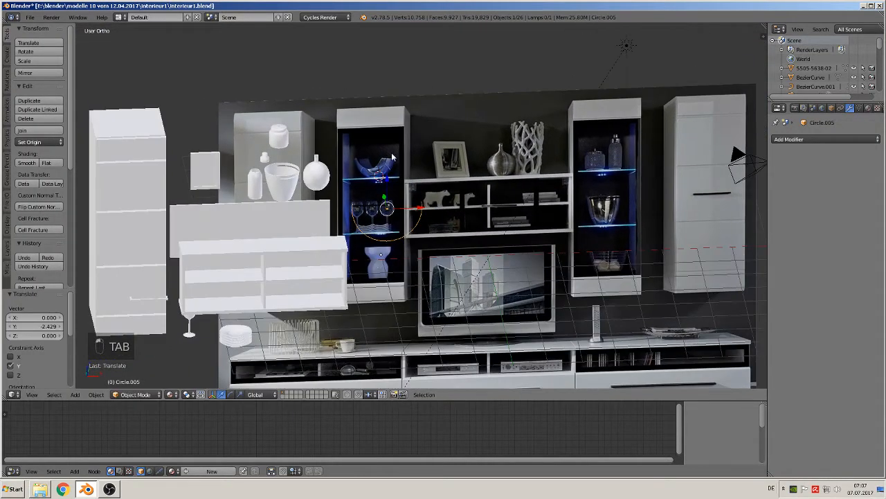
pyautogui.scroll(4, 414, 215)
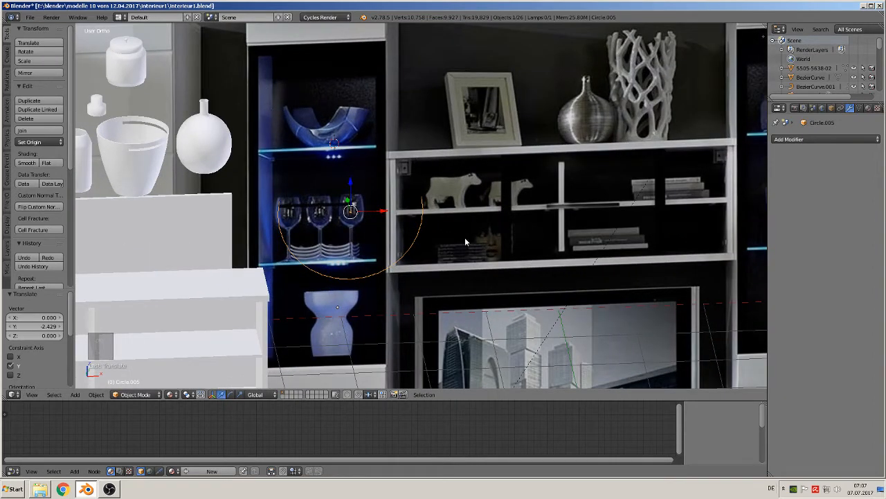
pyautogui.scroll(3, 463, 243)
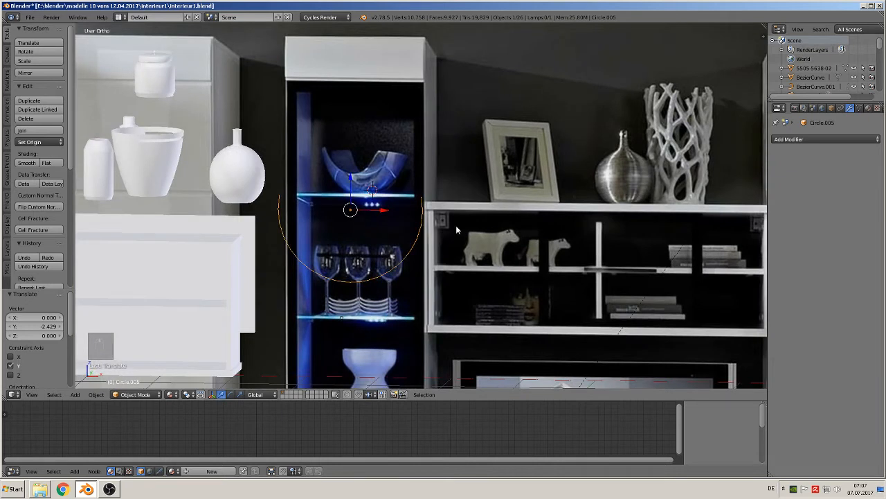
pyautogui.scroll(-2, 457, 230)
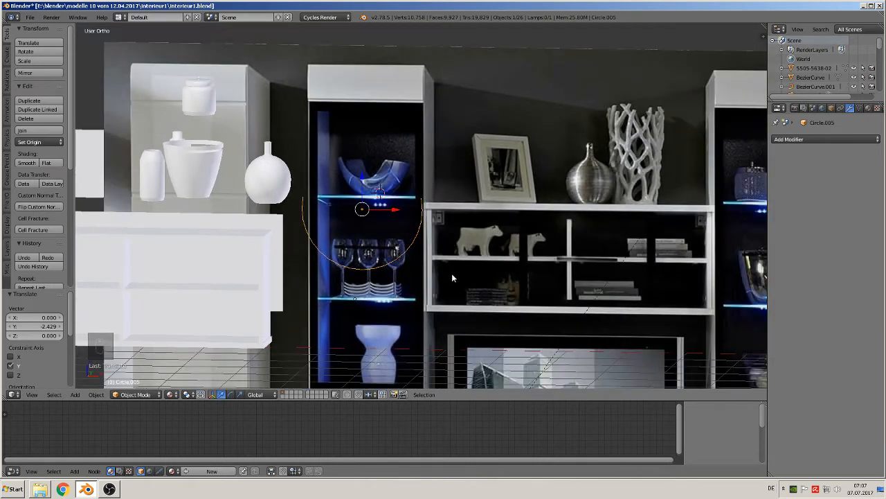
# Rotate the half circle 90° about the global Z axis.
pyautogui.press('r')
pyautogui.press('z')
pyautogui.press('9')
pyautogui.press('0')
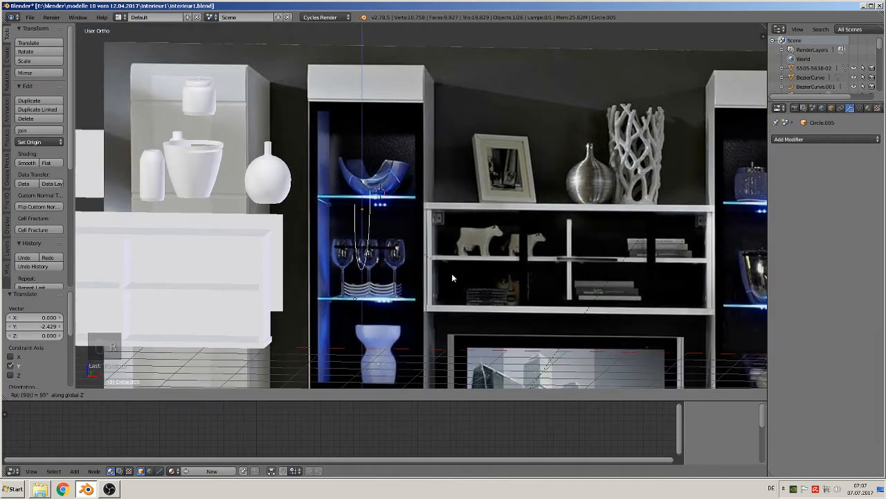
pyautogui.press('Return')
# Add a Bezier curve beside the blue bowl's cabinet, below the picture frame, and rotate it 90° about the global X axis.
pyautogui.press('KP_1')
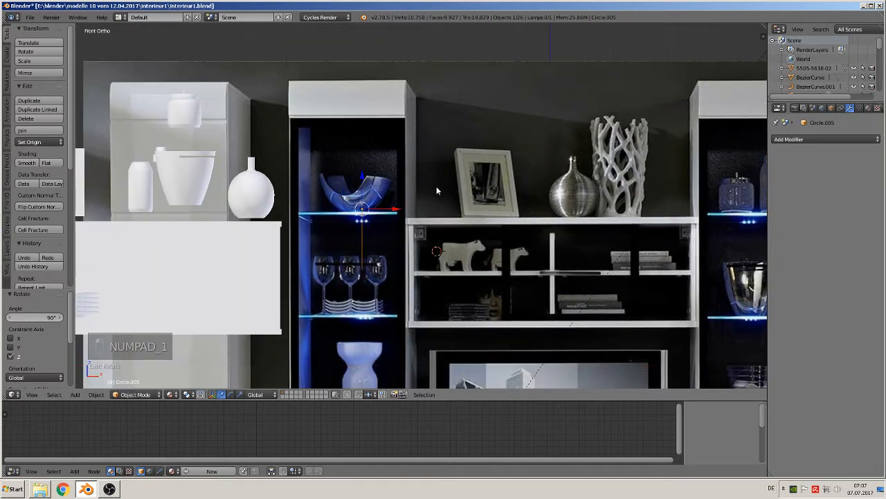
pyautogui.press('a')
pyautogui.press('a')
pyautogui.click(441, 219)
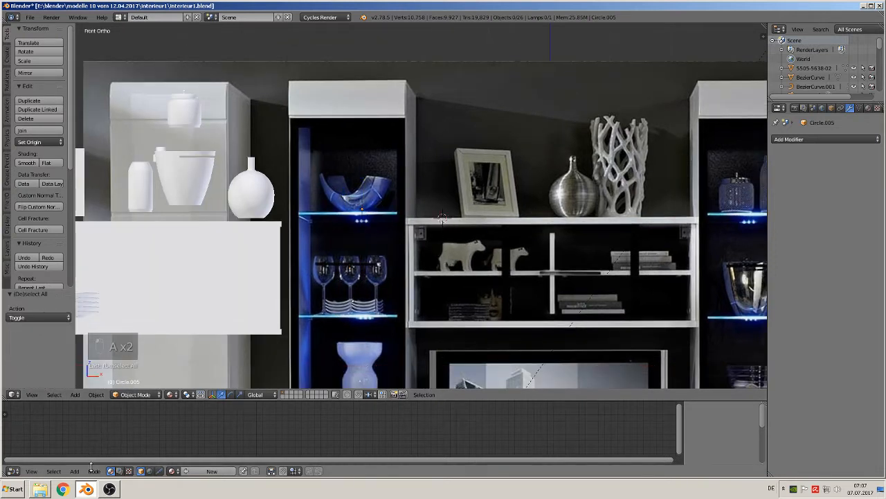
pyautogui.click(74, 394)
pyautogui.moveTo(88, 374)
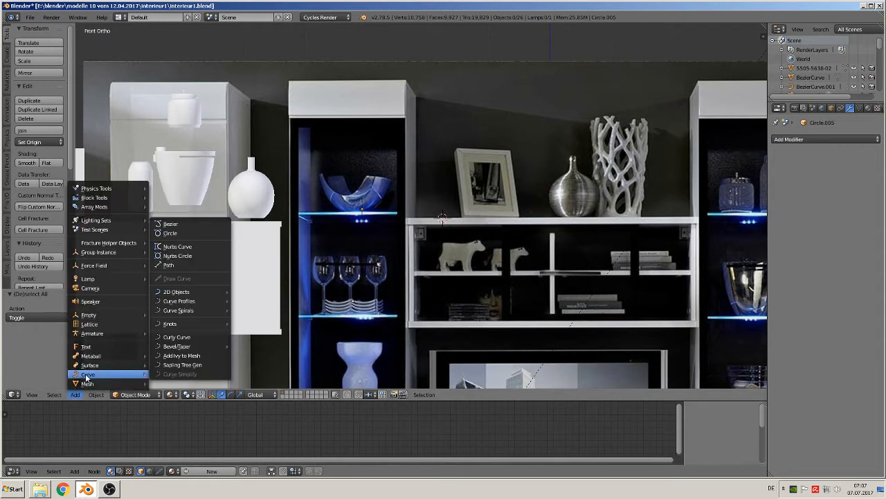
pyautogui.click(163, 223)
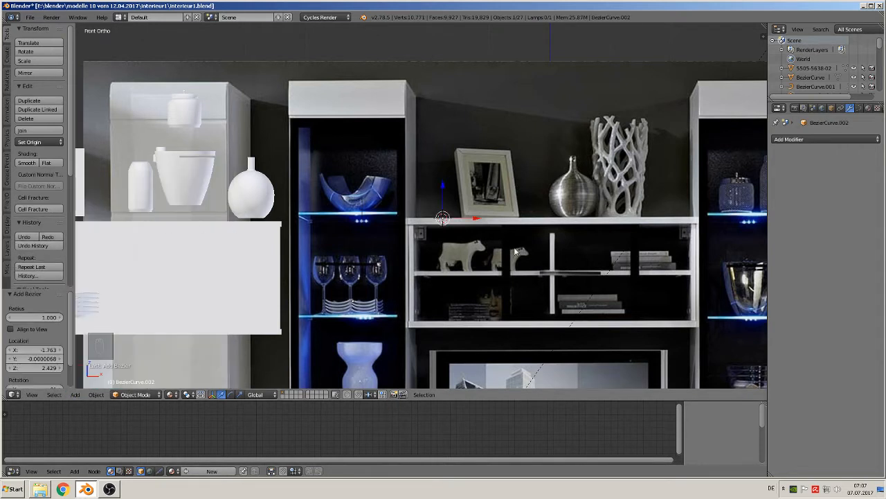
pyautogui.write('rx90')
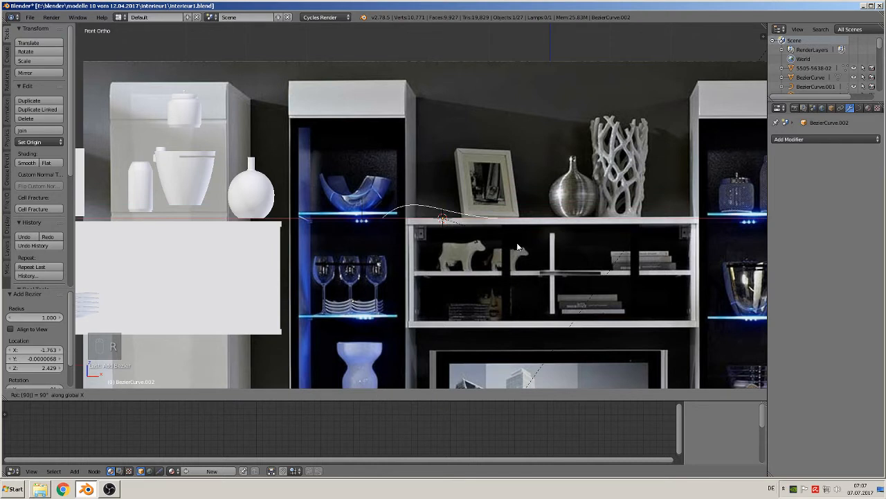
pyautogui.press('Return')
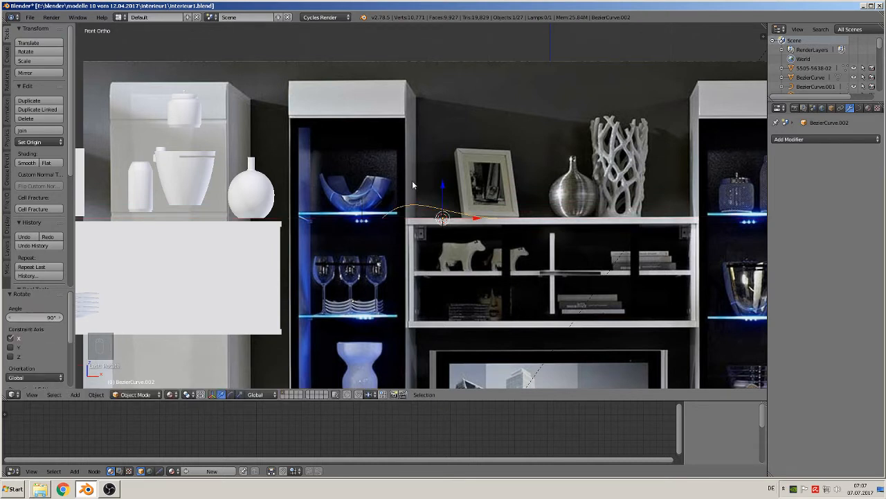
# In Edit Mode, reposition the Bezier curve's end handles to bend it into a shallow downward arc, and return to Object Mode.
pyautogui.press('Tab')
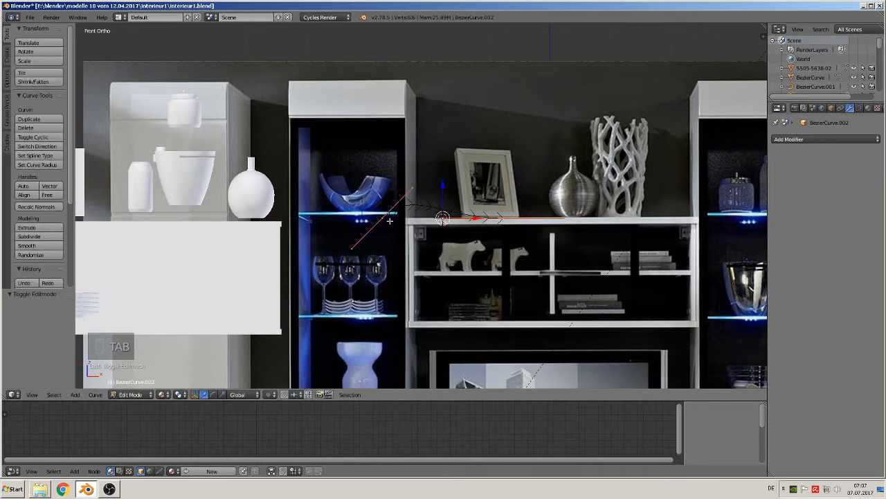
pyautogui.press('g')
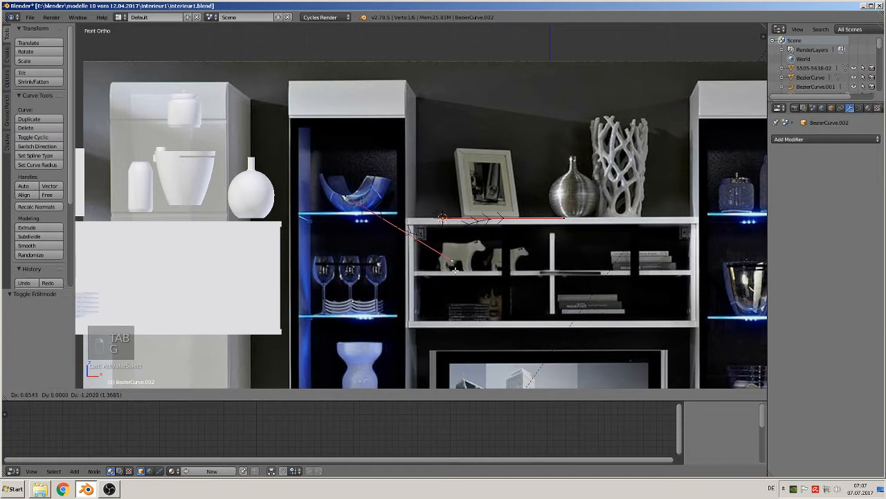
pyautogui.click(444, 208)
pyautogui.press('g')
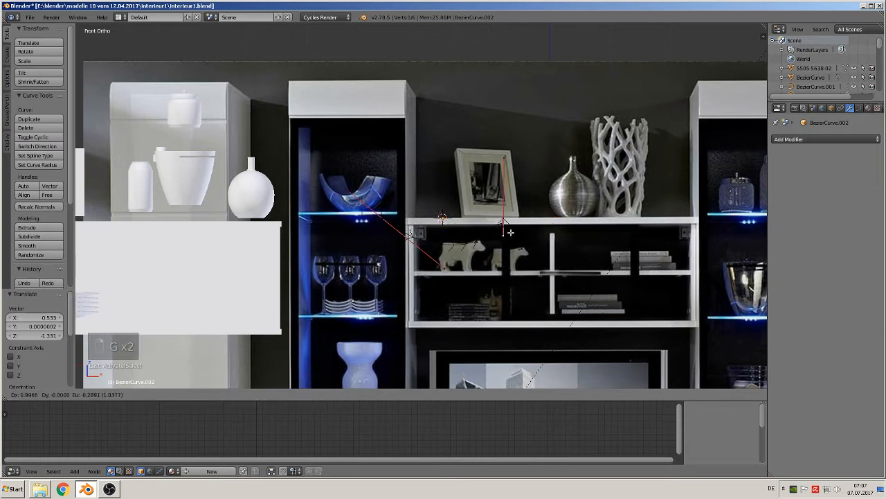
pyautogui.click(506, 234)
pyautogui.press('Tab')
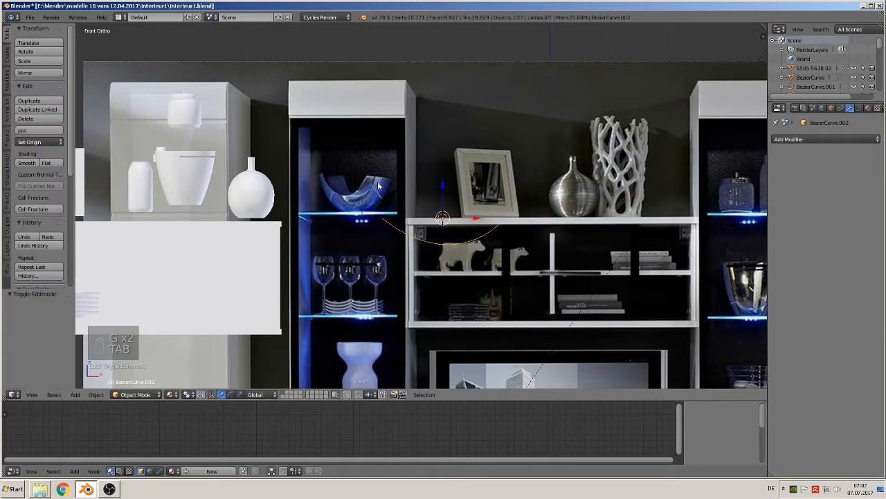
# Pull the handles at both ends of the Bezier curve further down to deepen it into a U-shaped arc.
pyautogui.press('Tab')
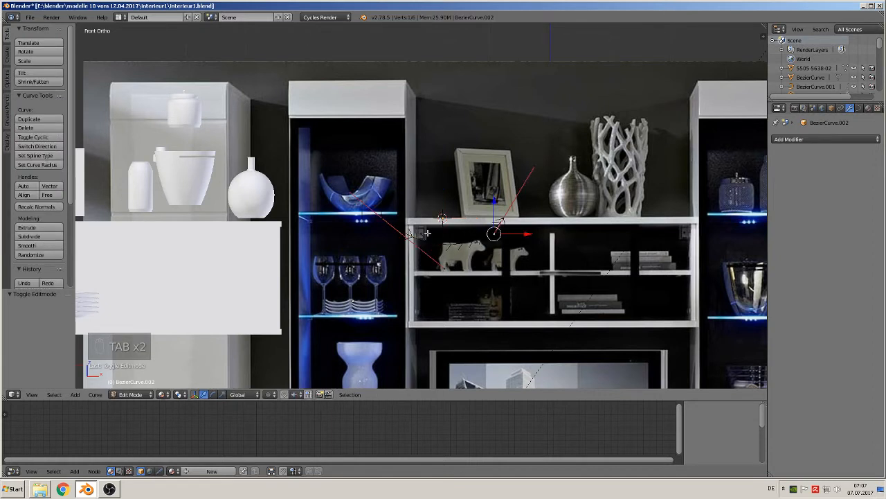
pyautogui.rightClick(435, 267)
pyautogui.press('g')
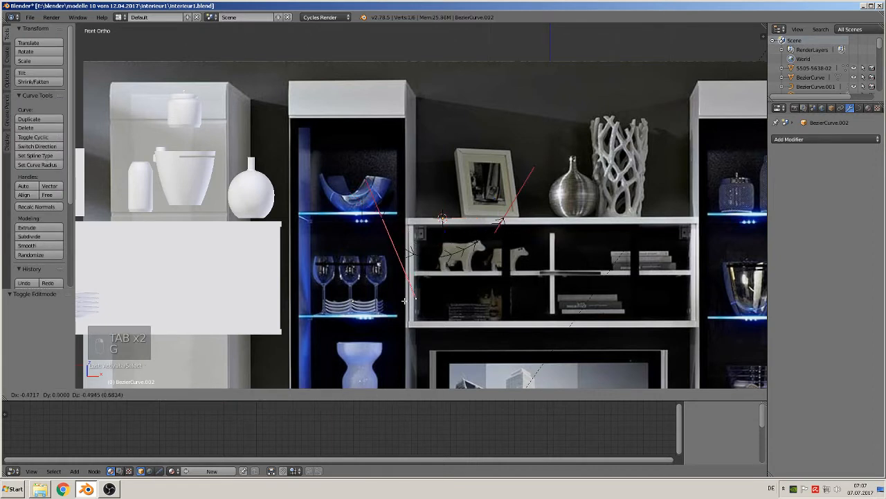
pyautogui.click(404, 301)
pyautogui.moveTo(494, 236); pyautogui.dragTo(502, 257, button='right')
pyautogui.press('Tab')
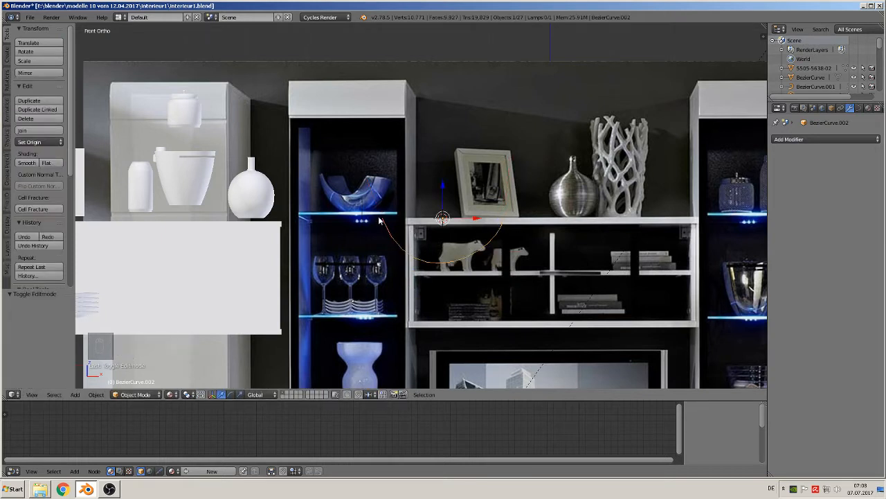
pyautogui.press('Tab')
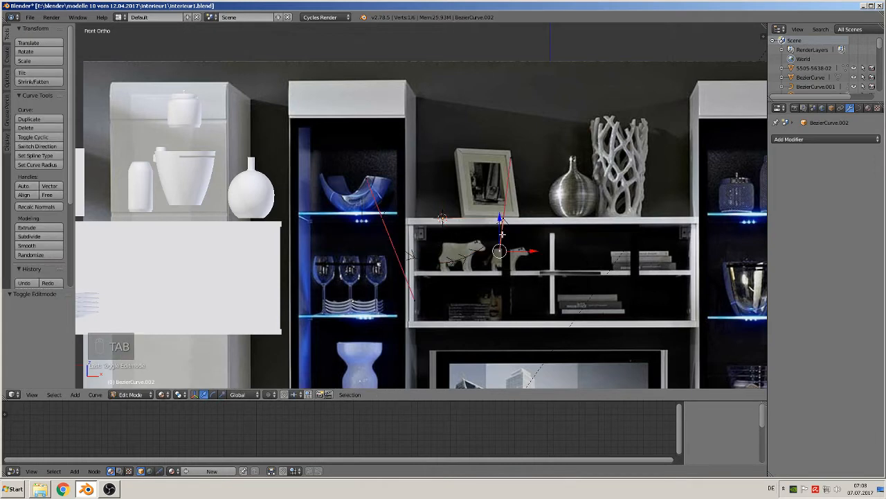
pyautogui.press('Tab')
# Move the Bezier curve about 1.64 units along X and about -2.67 along Y, then adjust it by about 0.24 along Y.
pyautogui.moveTo(465, 219)
pyautogui.mouseDown()
pyautogui.moveTo(486, 221)
pyautogui.moveTo(473, 217)
pyautogui.mouseUp()
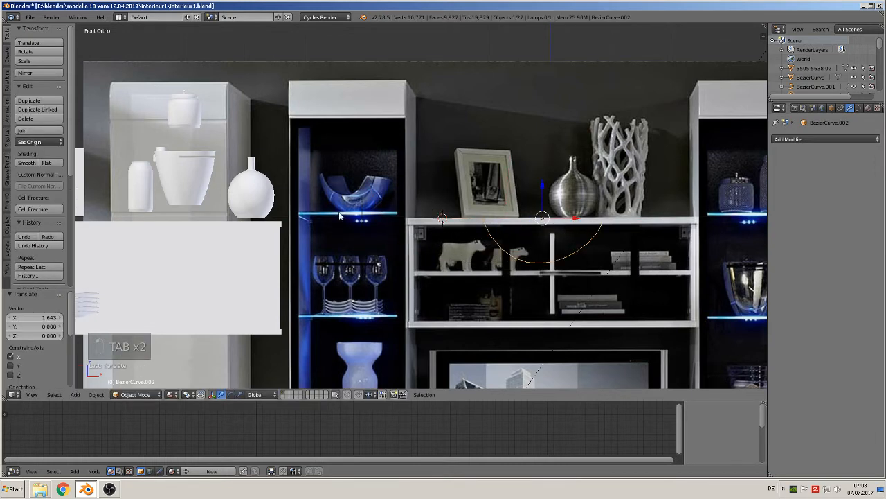
pyautogui.rightClick(374, 214)
pyautogui.moveTo(374, 213); pyautogui.dragTo(450, 218, button='middle')
pyautogui.moveTo(539, 241); pyautogui.dragTo(583, 167, button='middle')
pyautogui.rightClick(523, 196)
pyautogui.rightClick(498, 176)
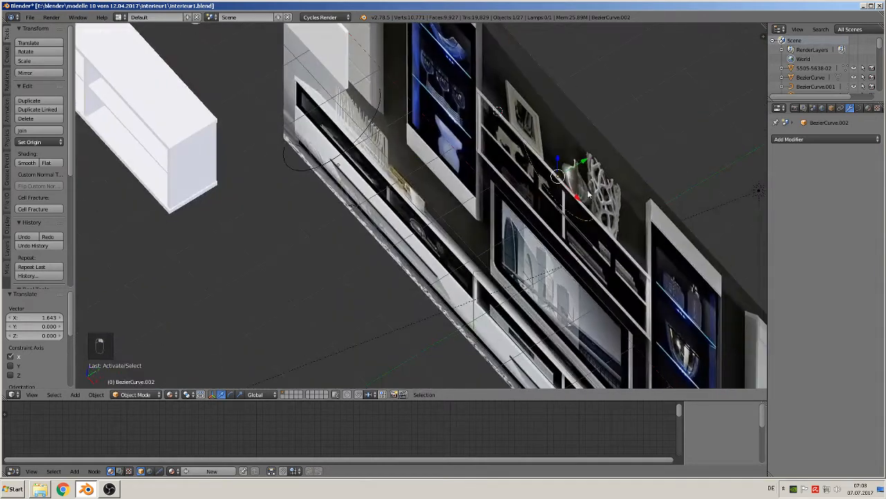
pyautogui.press('g')
pyautogui.press('y')
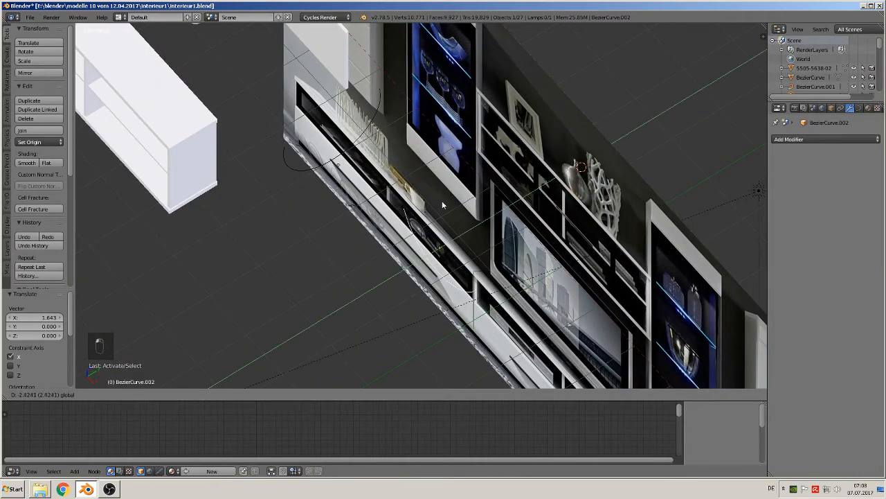
pyautogui.click(436, 201)
pyautogui.press('KP_7')
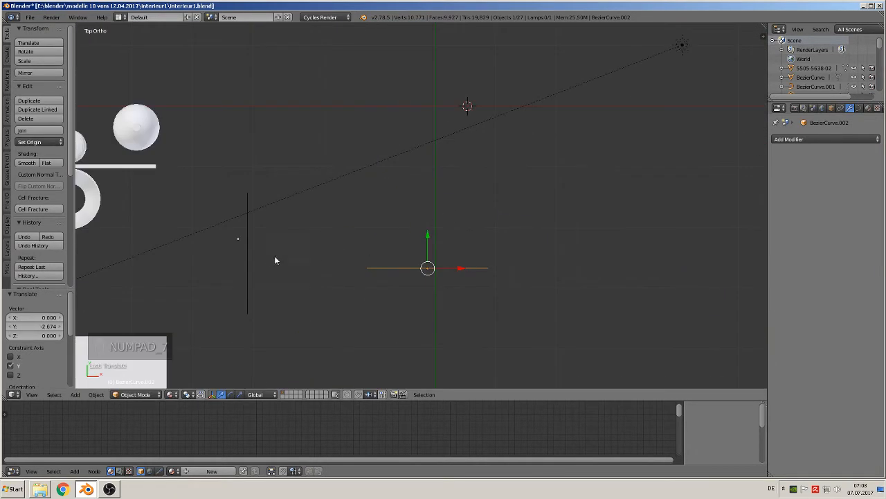
pyautogui.moveTo(427, 239); pyautogui.dragTo(423, 221)
# Select the half circle and extrude all its vertices along X into a long open trough, ending in Object Mode.
pyautogui.moveTo(326, 310); pyautogui.dragTo(288, 227, button='middle')
pyautogui.rightClick(251, 242)
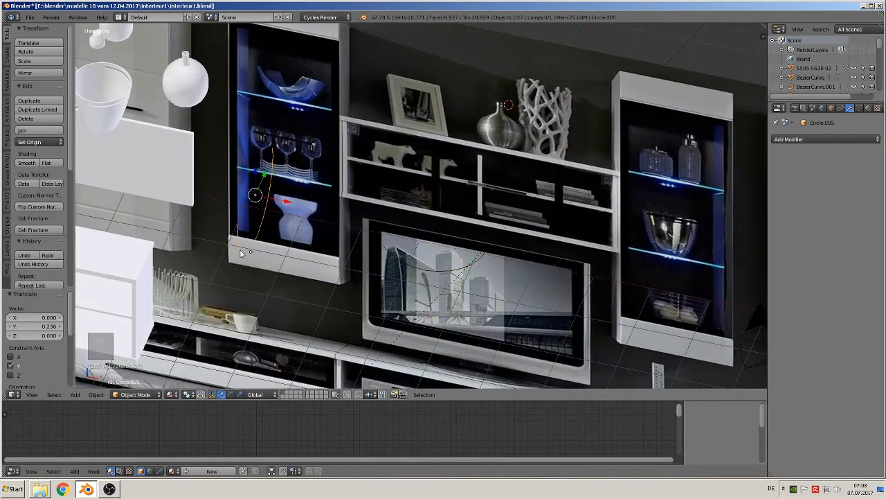
pyautogui.press('Tab')
pyautogui.press('a')
pyautogui.press('a')
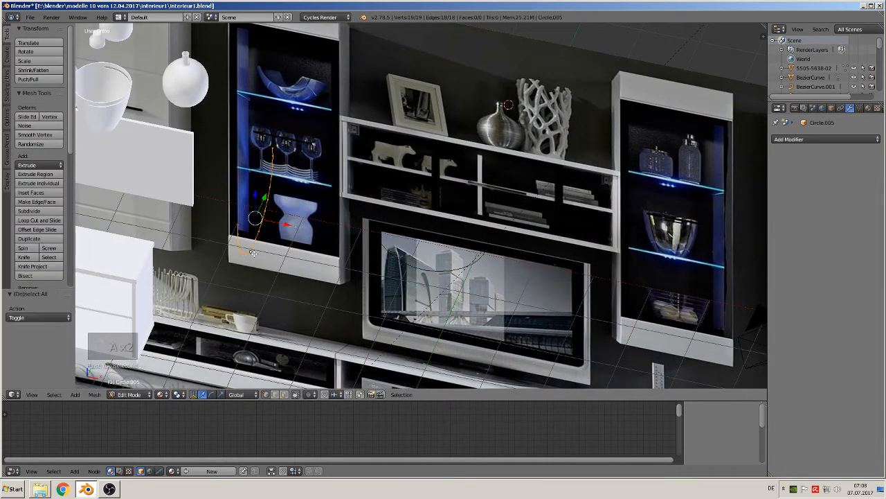
pyautogui.press('e')
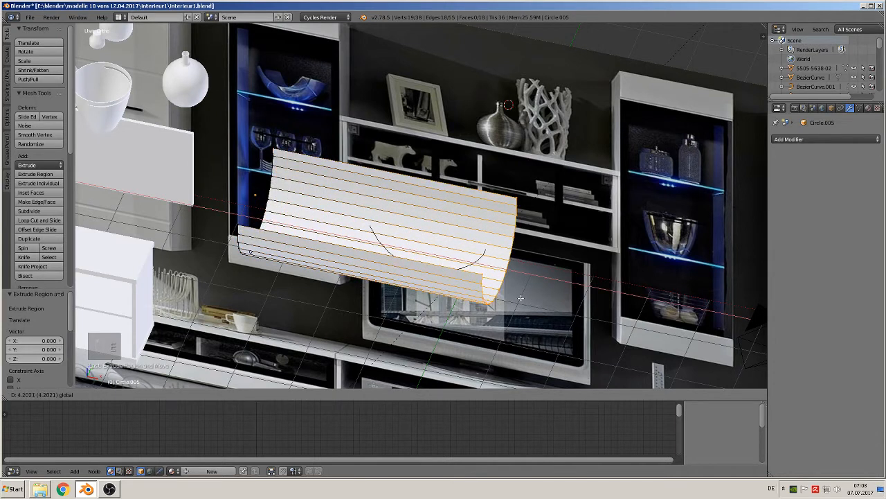
pyautogui.moveTo(517, 296); pyautogui.dragTo(479, 283)
pyautogui.moveTo(477, 282); pyautogui.dragTo(399, 234, button='middle')
pyautogui.press('Tab')
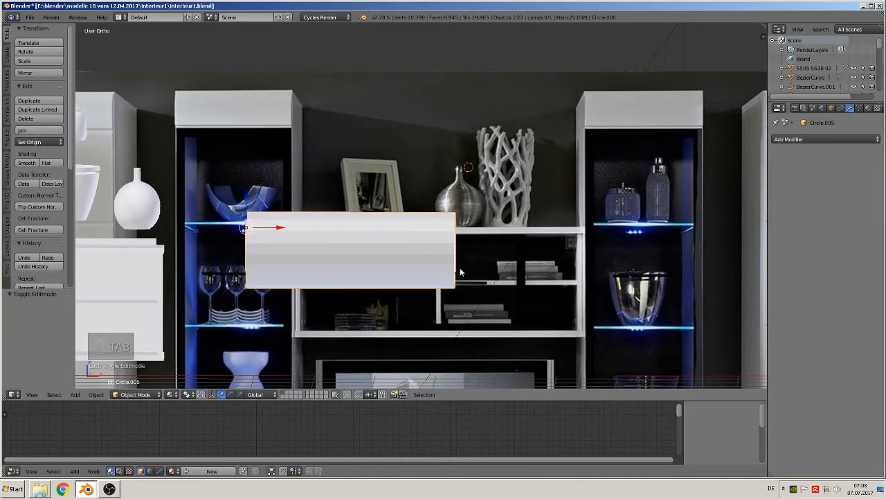
# Move the extruded trough about -1.61 units along the X axis.
pyautogui.moveTo(292, 231); pyautogui.dragTo(166, 235)
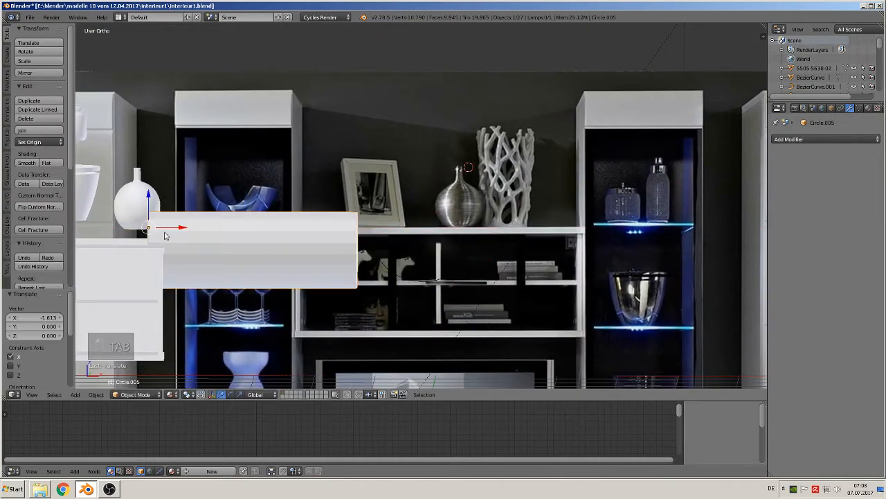
pyautogui.moveTo(166, 236); pyautogui.dragTo(217, 318, button='middle')
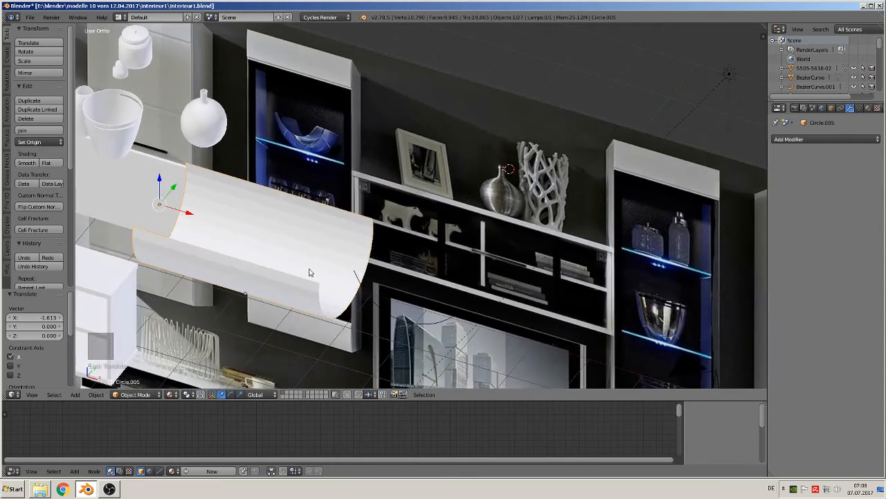
pyautogui.moveTo(318, 259); pyautogui.dragTo(445, 194, button='middle')
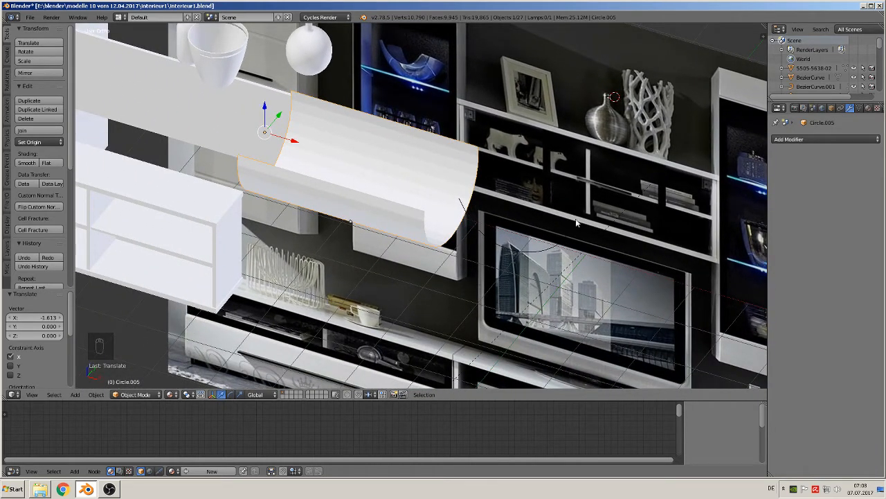
# Subdivide the trough along its length with 20 evenly spaced loop cuts, and return to Object Mode.
pyautogui.press('Tab')
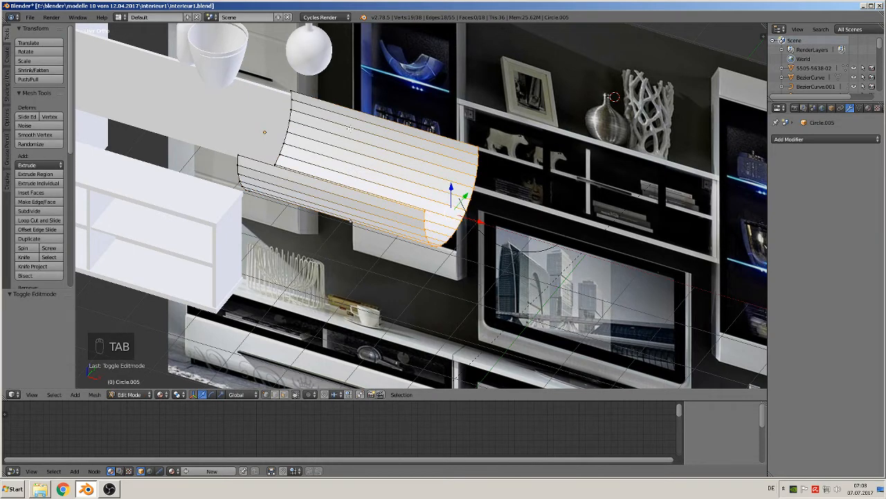
pyautogui.hotkey('ctrl', 'r')
pyautogui.scroll(13, 353, 138)
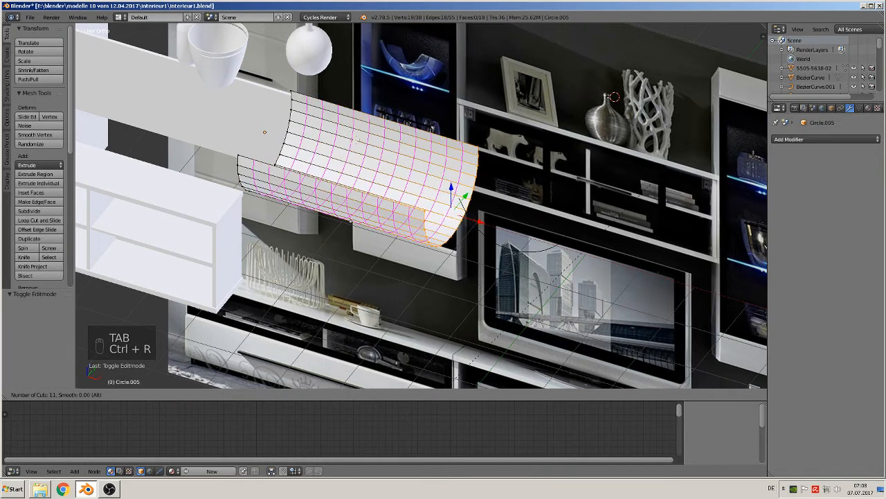
pyautogui.scroll(6, 358, 142)
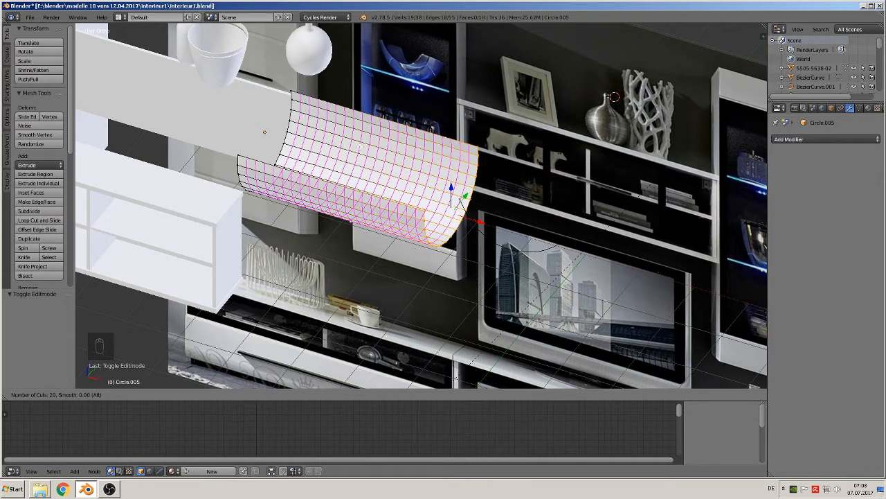
pyautogui.click(360, 145)
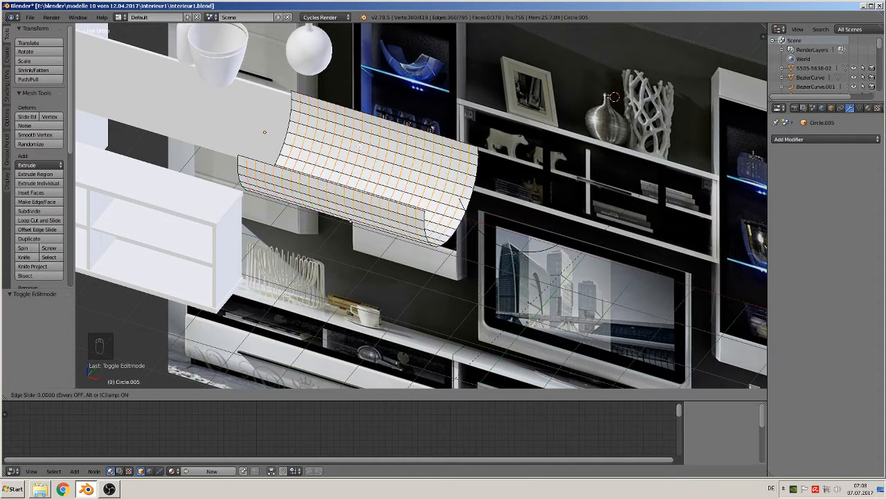
pyautogui.click(441, 158)
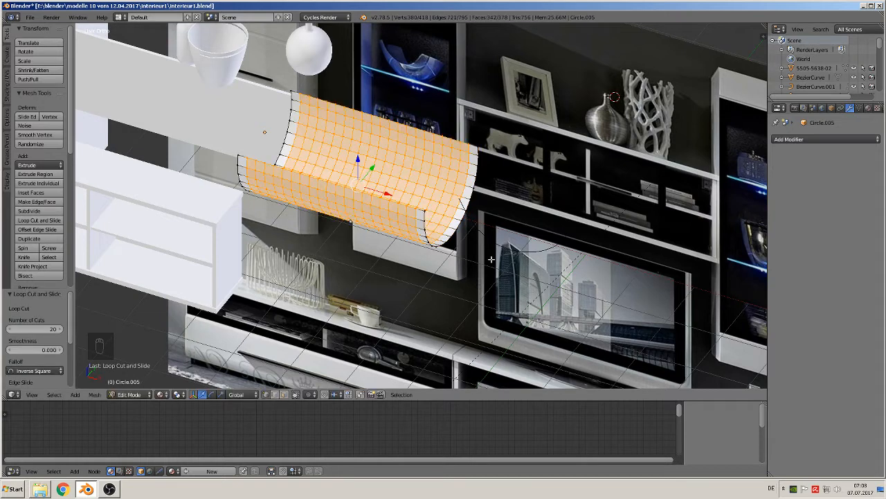
pyautogui.press('Tab')
# Add a Curve modifier to the trough and assign the U-shaped Bezier curve as its deforming object.
pyautogui.moveTo(491, 259); pyautogui.dragTo(525, 264, button='middle')
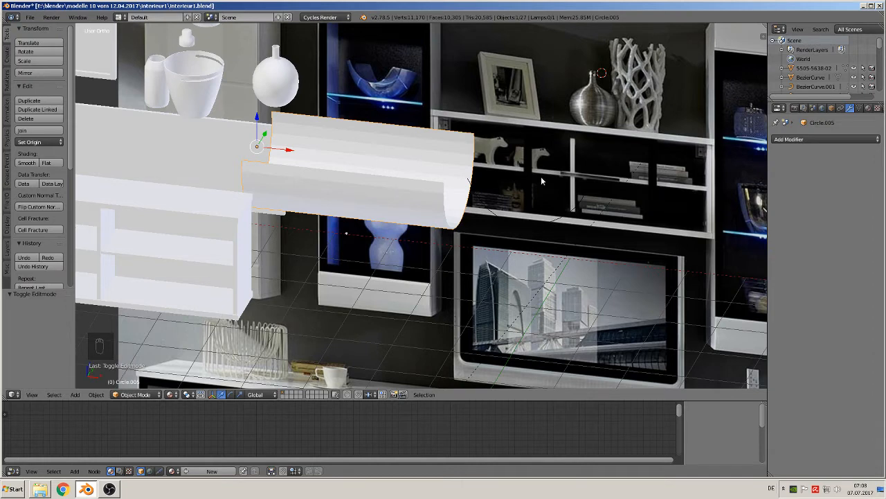
pyautogui.click(824, 139)
pyautogui.click(783, 194)
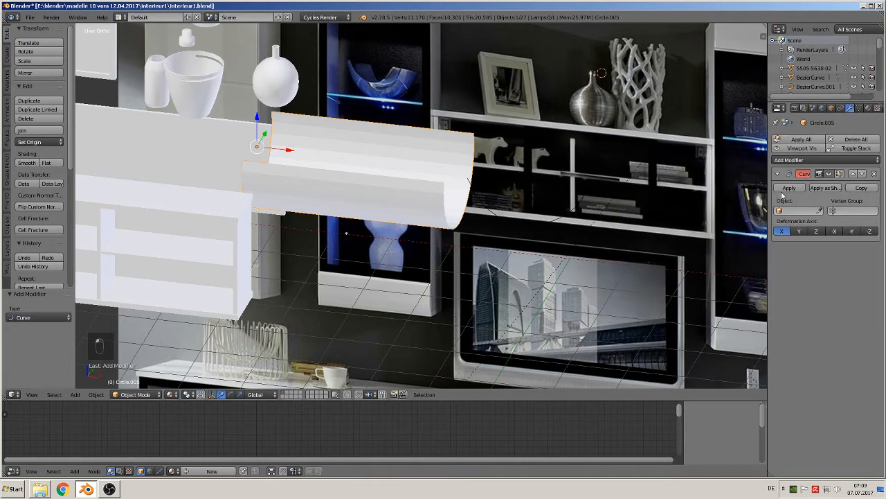
pyautogui.click(821, 211)
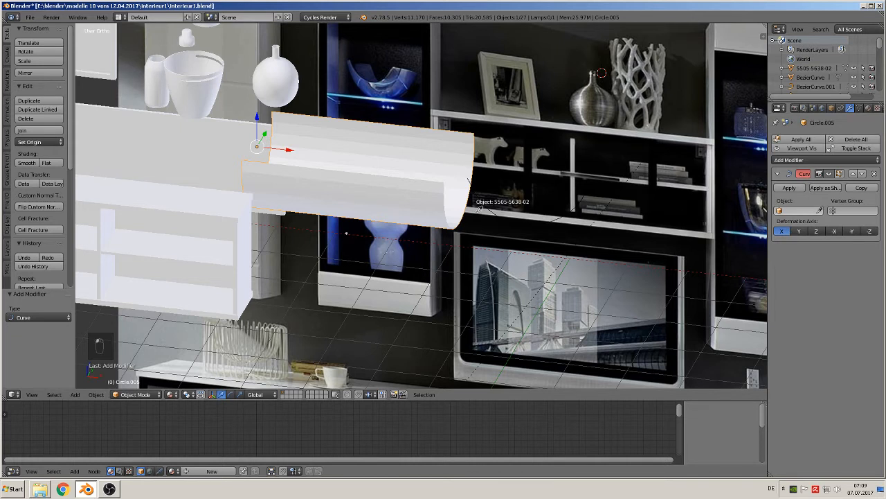
pyautogui.click(490, 210)
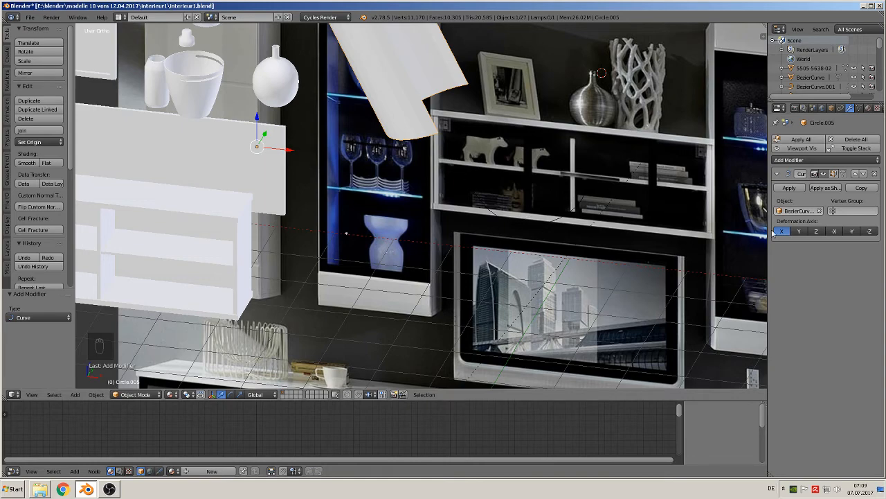
pyautogui.moveTo(454, 151); pyautogui.dragTo(485, 148, button='middle')
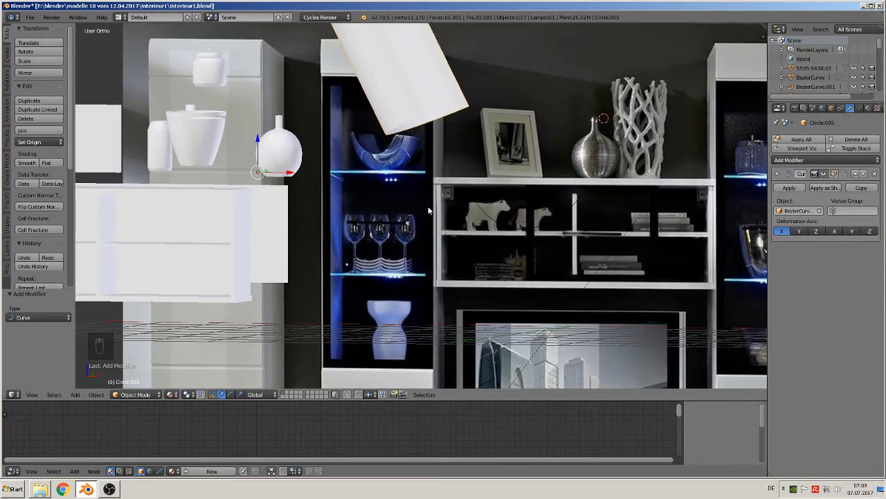
# Move the curve-deformed trough about 4.25 units along the X axis so it bends through the U-shaped Bezier curve.
pyautogui.press('g')
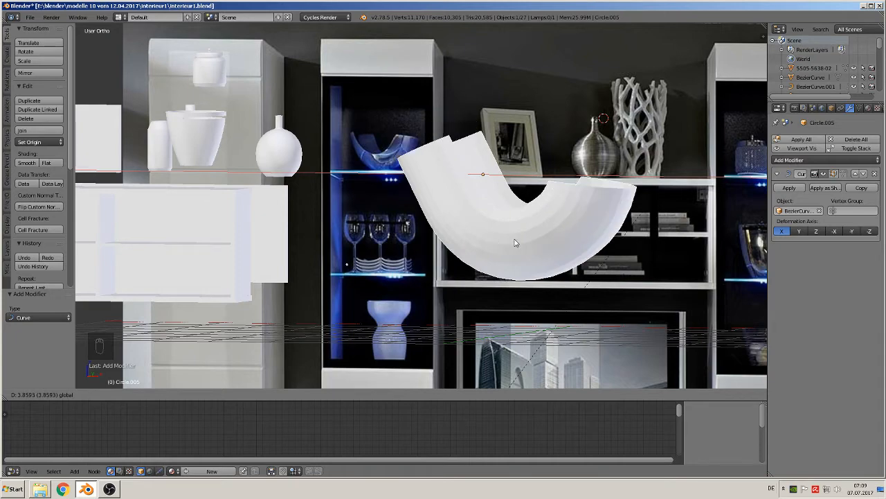
pyautogui.click(535, 240)
pyautogui.moveTo(560, 254); pyautogui.dragTo(355, 146, button='middle')
pyautogui.moveTo(610, 309); pyautogui.dragTo(568, 337, button='middle')
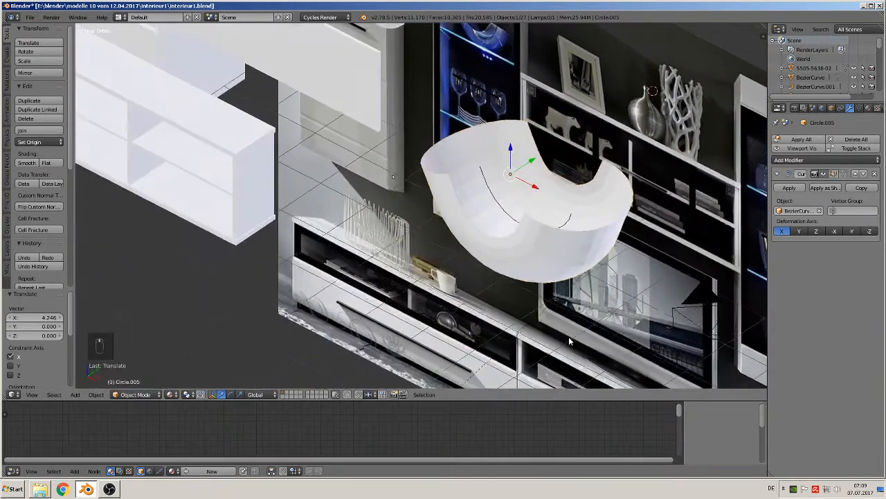
# Scale the bent trough down uniformly to about 0.725, and shrink it slightly once more.
pyautogui.press('s')
pyautogui.click(593, 278)
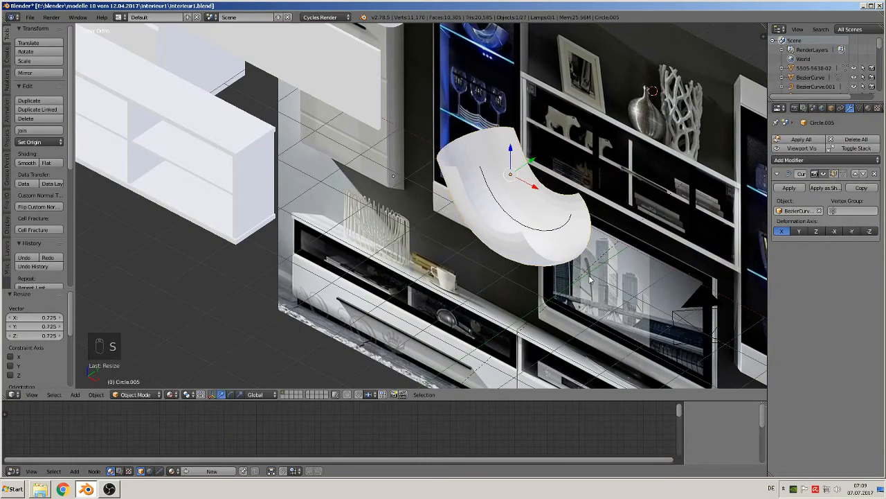
pyautogui.moveTo(593, 279); pyautogui.dragTo(630, 244, button='middle')
pyautogui.press('s')
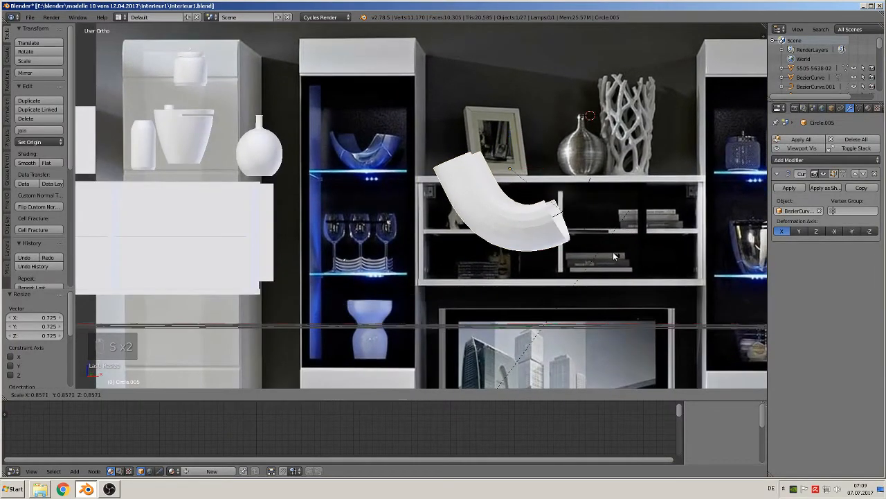
pyautogui.click(601, 248)
# Raise the bent trough slightly along Z and shift it about 0.58 units along X to centre it on the curve.
pyautogui.moveTo(507, 137); pyautogui.dragTo(509, 128)
pyautogui.click(531, 157)
pyautogui.moveTo(542, 163); pyautogui.dragTo(577, 145)
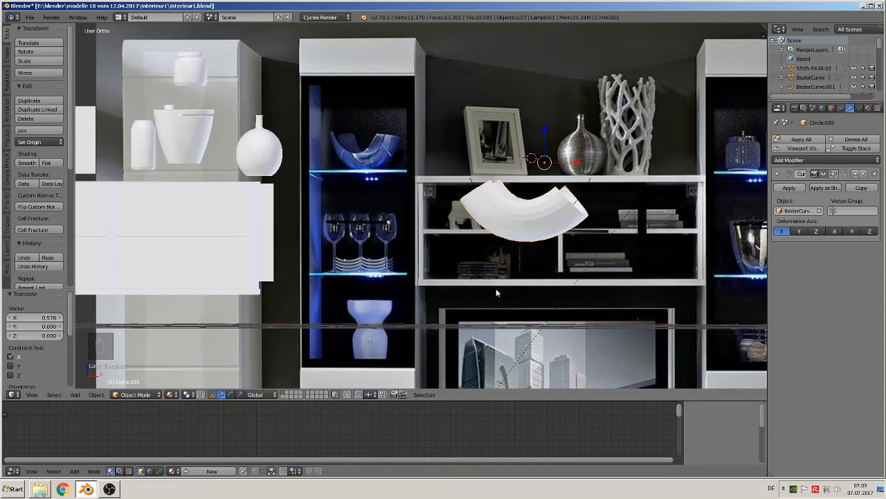
pyautogui.moveTo(496, 293); pyautogui.dragTo(554, 304, button='middle')
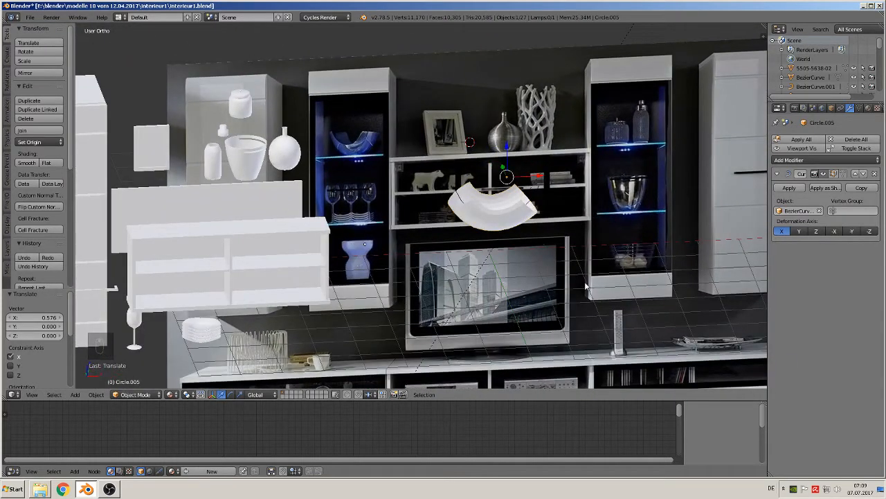
# Duplicate the trough together with its Bezier curve and move the copies about -3.32 units along Z.
pyautogui.rightClick(459, 195)
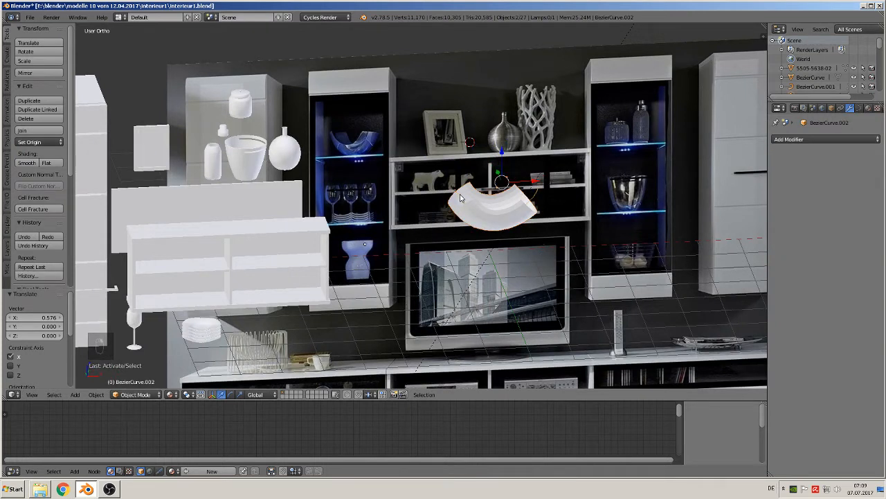
pyautogui.hotkey('shift', 'd')
pyautogui.moveTo(504, 154); pyautogui.dragTo(524, 289)
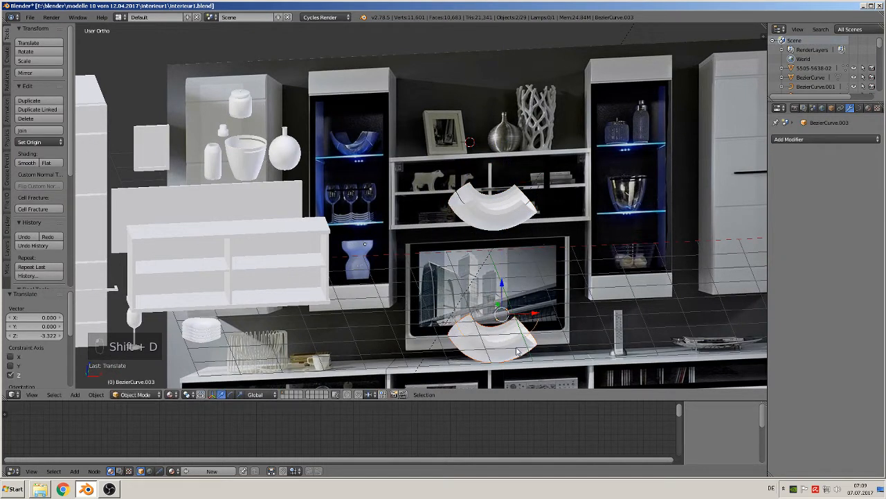
# Apply the Curve modifier on the duplicated bowl and delete its duplicated Bezier curve.
pyautogui.rightClick(517, 348)
pyautogui.click(790, 188)
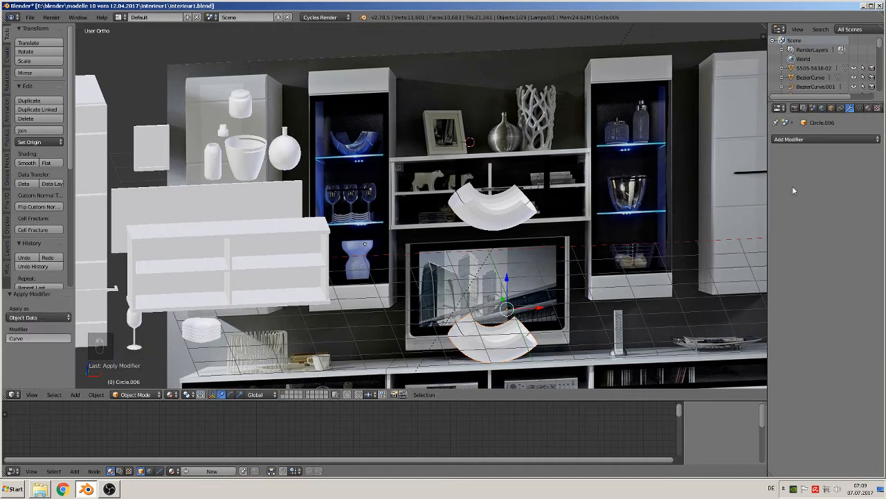
pyautogui.press('x')
pyautogui.click(534, 332)
# Select the duplicated bowl and move it about -2.84 units along the Y axis, away from the reference image.
pyautogui.rightClick(498, 345)
pyautogui.moveTo(494, 338); pyautogui.dragTo(451, 342, button='middle')
pyautogui.moveTo(533, 311); pyautogui.dragTo(430, 333)
pyautogui.click(431, 332)
# Add a Solidify modifier to the duplicated bowl and set its thickness to 0.0510.
pyautogui.scroll(10, 485, 222)
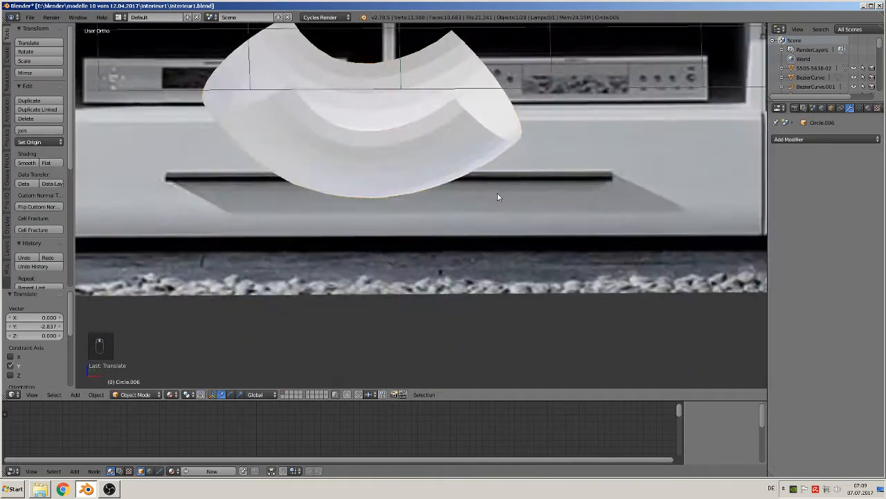
pyautogui.moveTo(497, 197); pyautogui.dragTo(512, 184, button='middle')
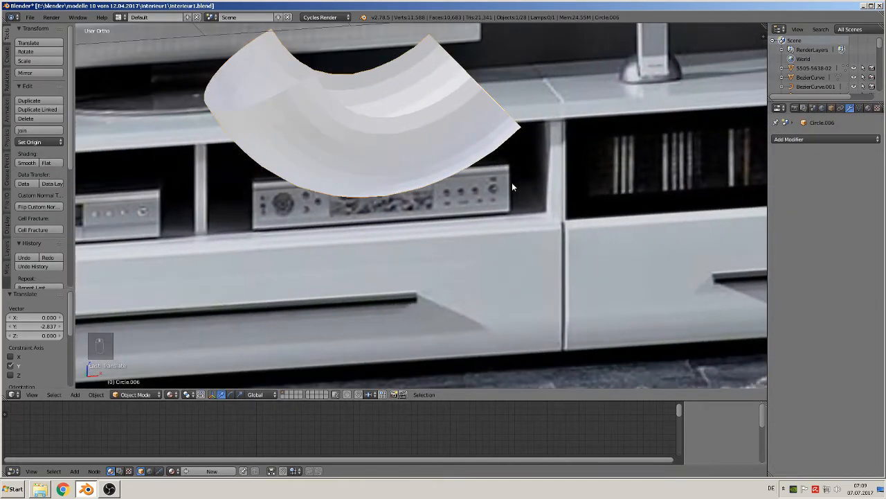
pyautogui.click(819, 138)
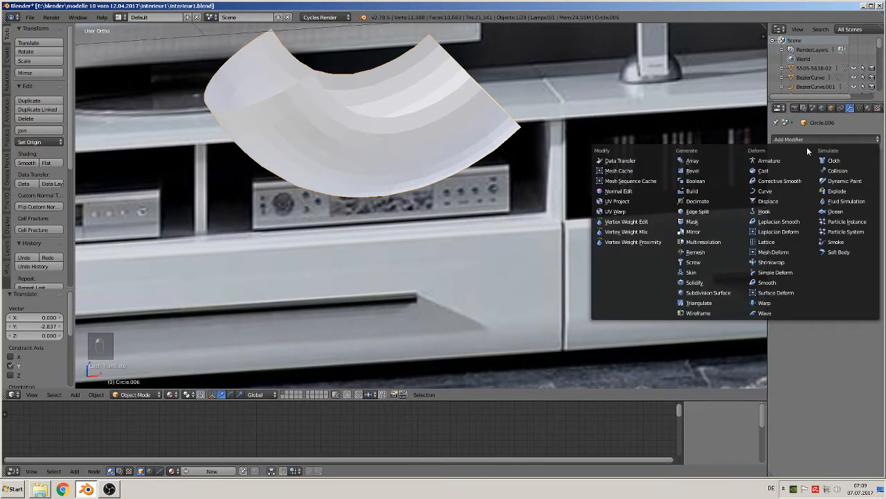
pyautogui.click(722, 282)
pyautogui.scroll(4, 608, 223)
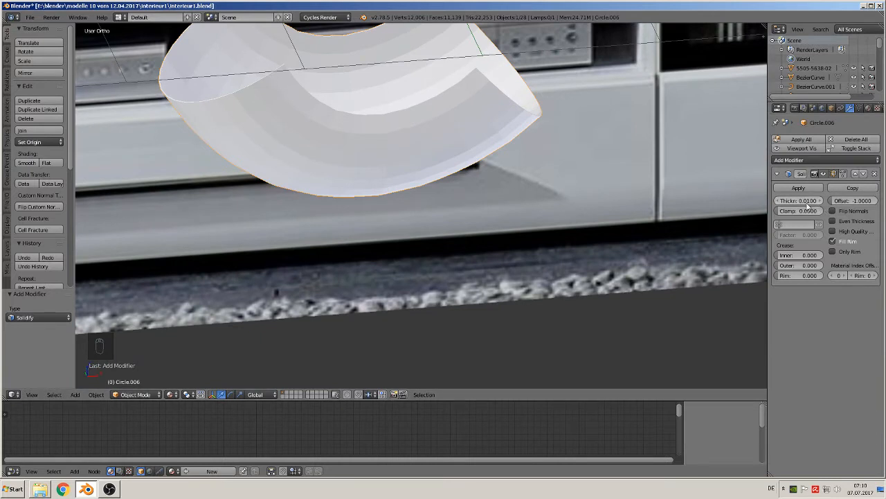
pyautogui.moveTo(800, 200); pyautogui.dragTo(820, 200)
# Shade the bowl smooth and add an Edge Split modifier to it.
pyautogui.click(26, 163)
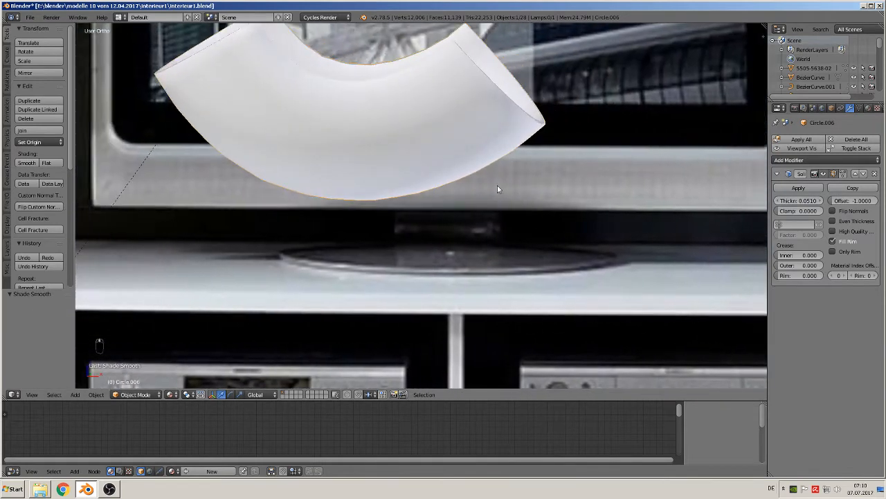
pyautogui.click(807, 159)
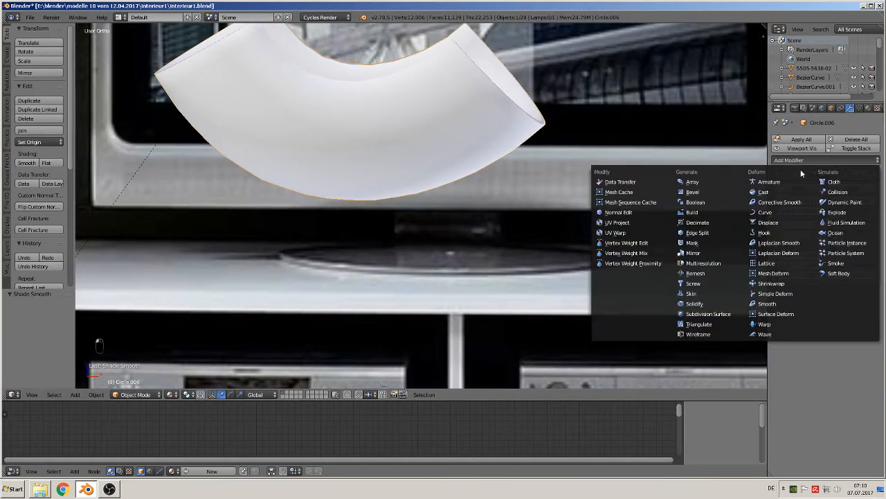
pyautogui.click(709, 233)
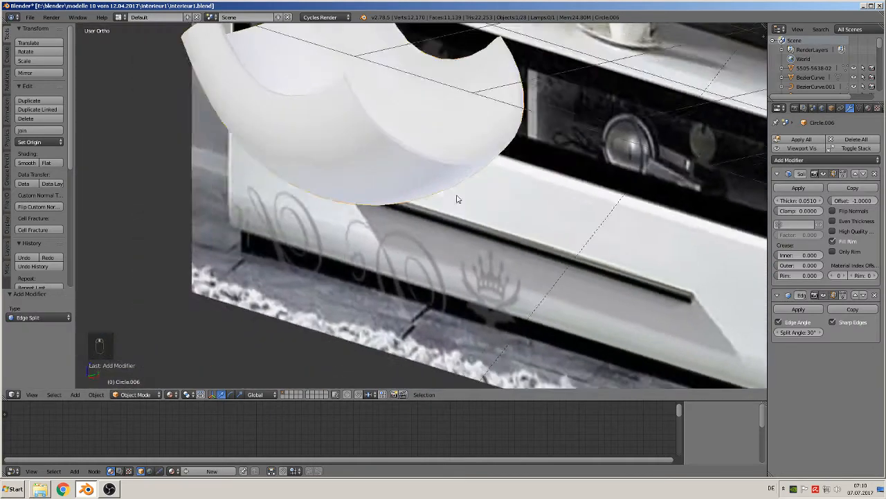
# In front view, move the bowl about -10.94 units in X and -1.27 in Z, beside the other finished decorations.
pyautogui.scroll(-2, 529, 181)
pyautogui.scroll(-4, 529, 181)
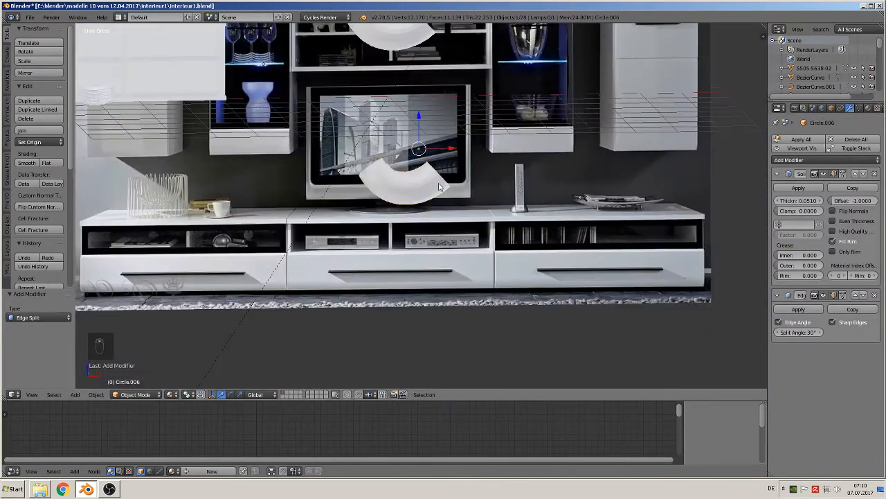
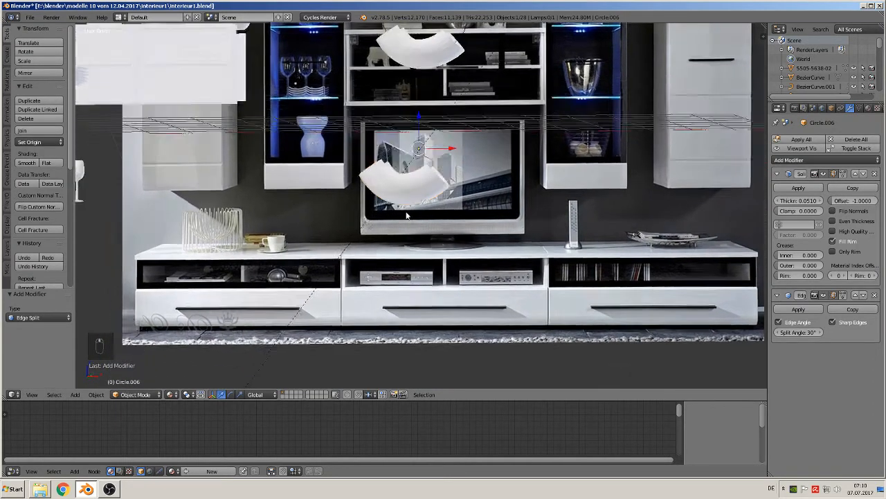
pyautogui.moveTo(384, 197); pyautogui.dragTo(458, 199, button='middle')
pyautogui.scroll(2, 408, 224)
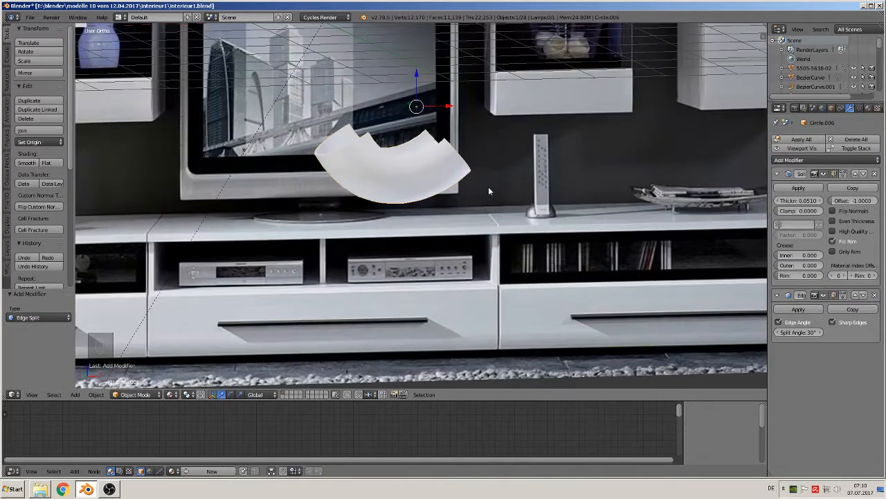
pyautogui.scroll(-4, 489, 187)
pyautogui.press('KP_1')
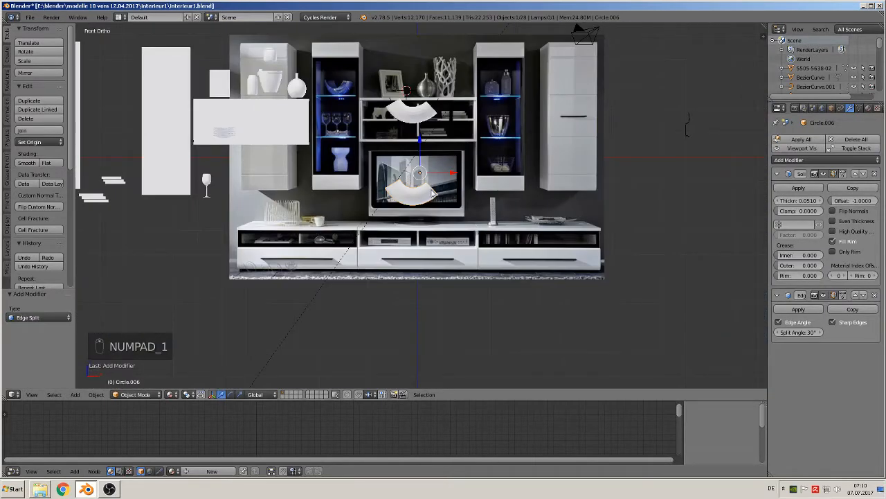
pyautogui.press('g')
pyautogui.click(182, 232)
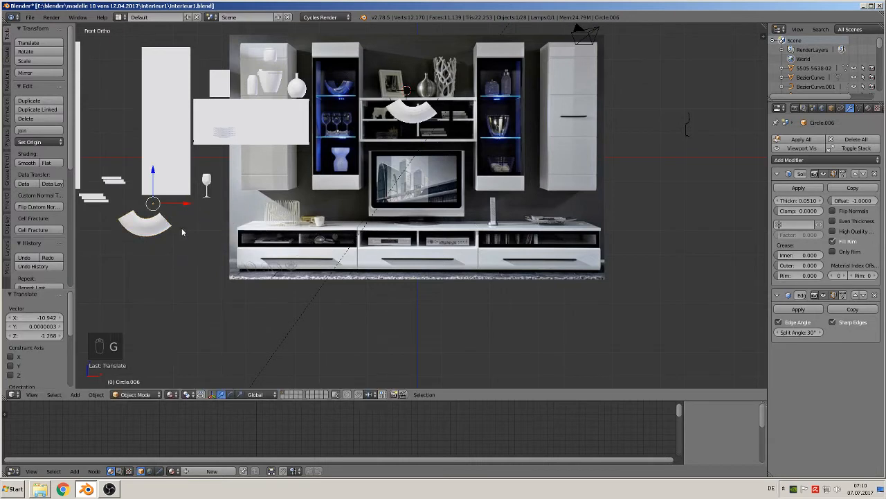
# Apply the bowl's rotation and scale and set its origin to its geometry.
pyautogui.click(96, 394)
pyautogui.moveTo(138, 324)
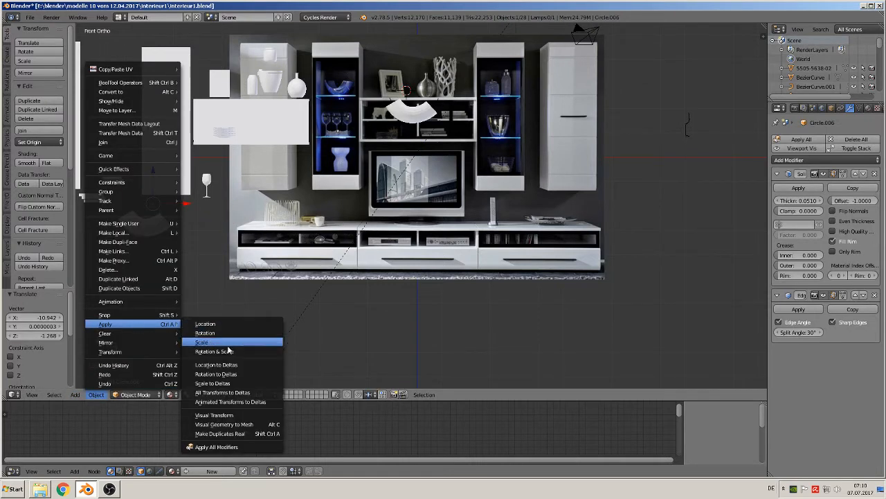
pyautogui.click(228, 353)
pyautogui.click(32, 142)
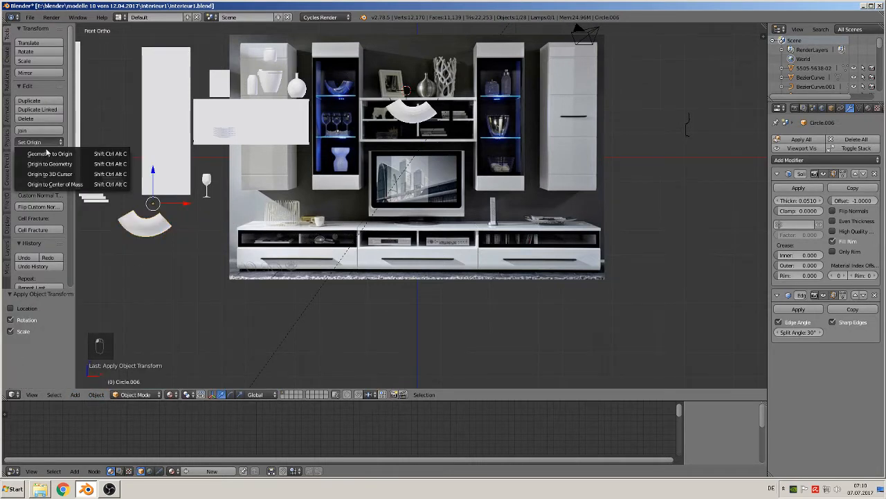
pyautogui.click(55, 165)
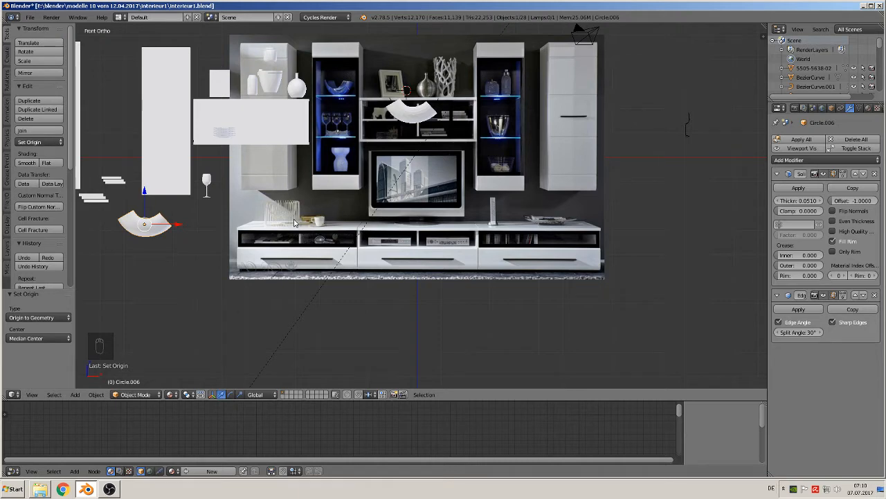
# Select the original trough with its Bezier curve and move both to the second layer.
pyautogui.scroll(4, 406, 293)
pyautogui.scroll(-2, 408, 173)
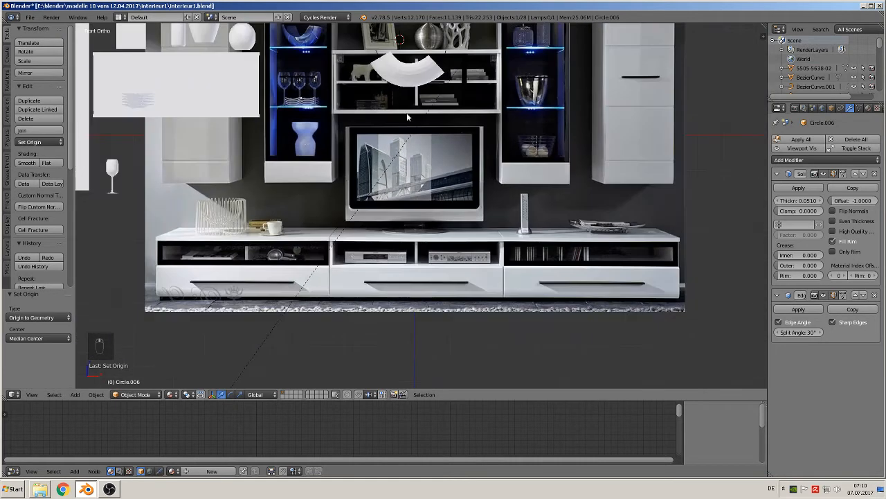
pyautogui.click(410, 82)
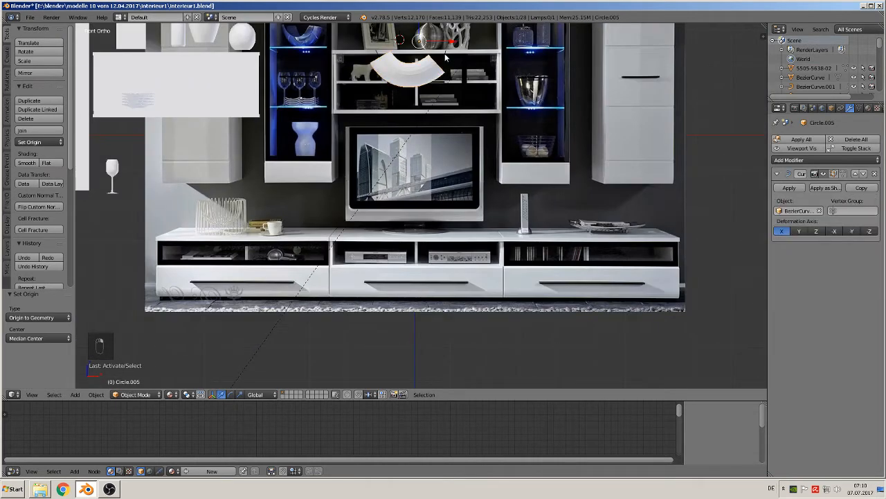
pyautogui.press('m')
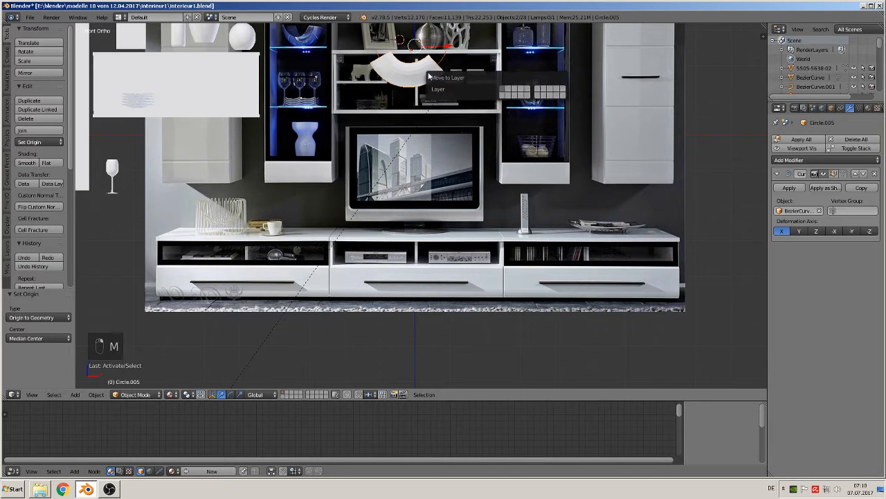
pyautogui.click(507, 90)
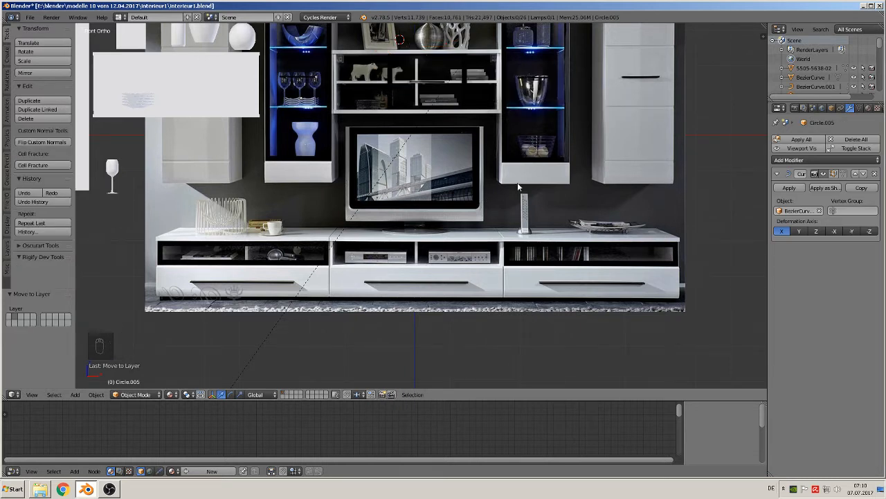
# Place the 3D cursor on the TV screen in front view, add a cube there and scale it up by about 1.33.
pyautogui.press('KP_1')
pyautogui.scroll(2, 471, 218)
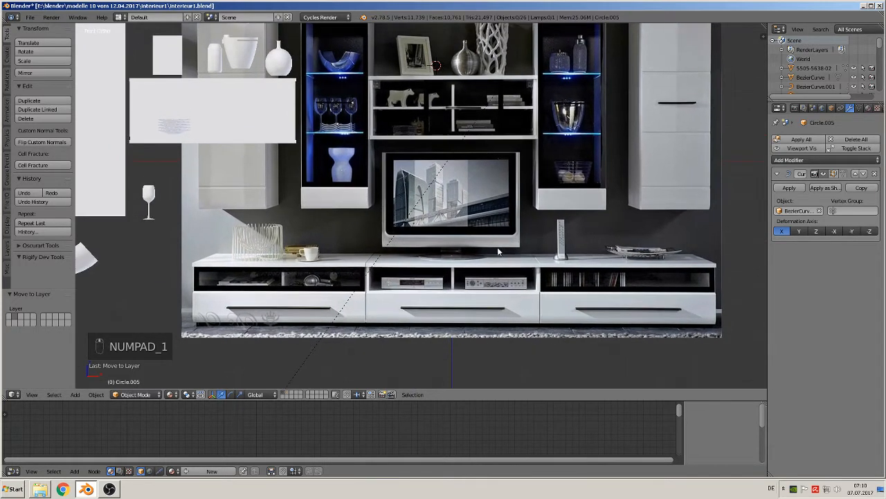
pyautogui.click(460, 197)
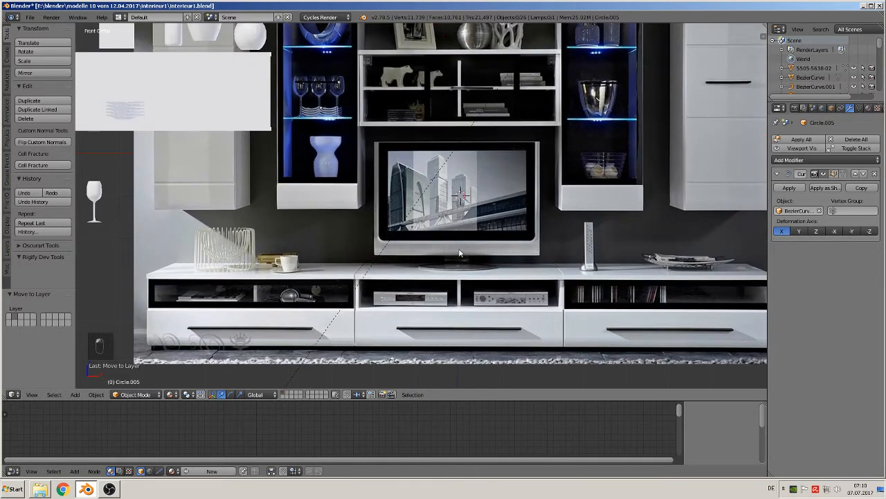
pyautogui.click(73, 394)
pyautogui.moveTo(88, 384)
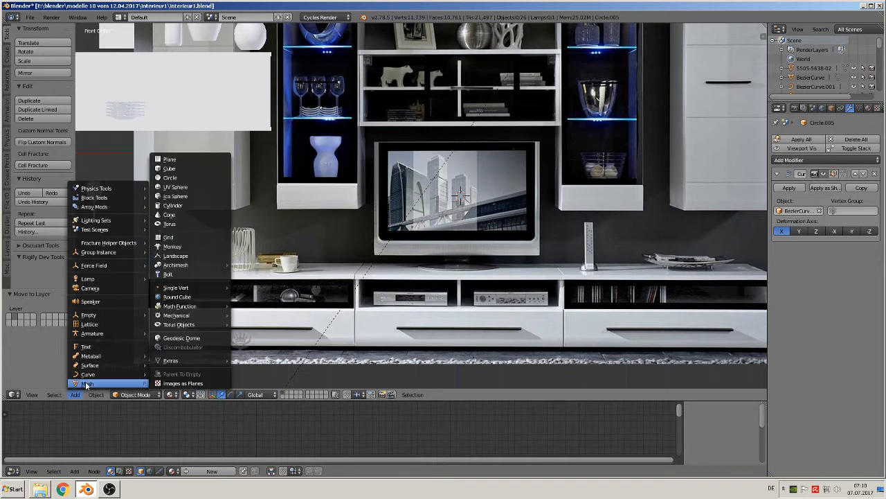
pyautogui.click(169, 168)
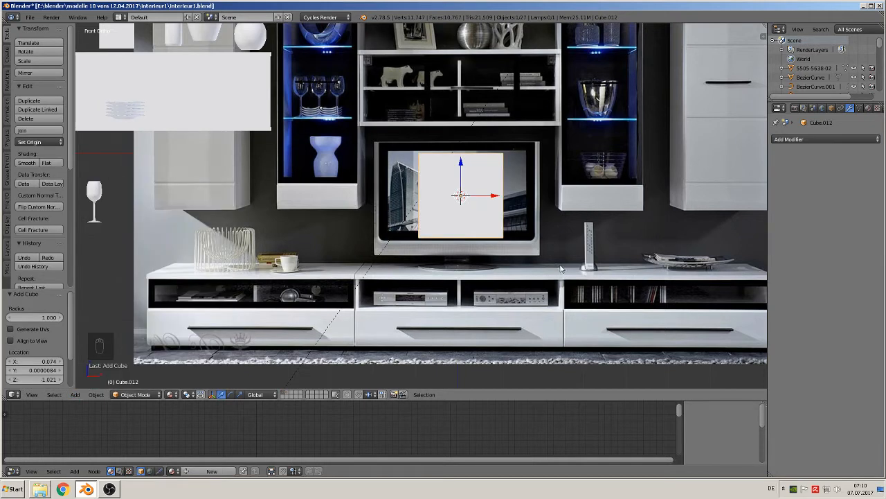
pyautogui.press('s')
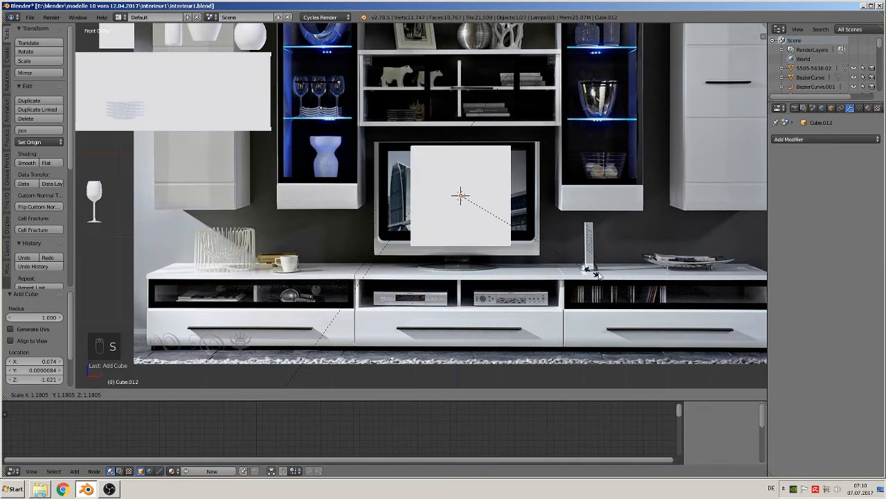
pyautogui.click(613, 275)
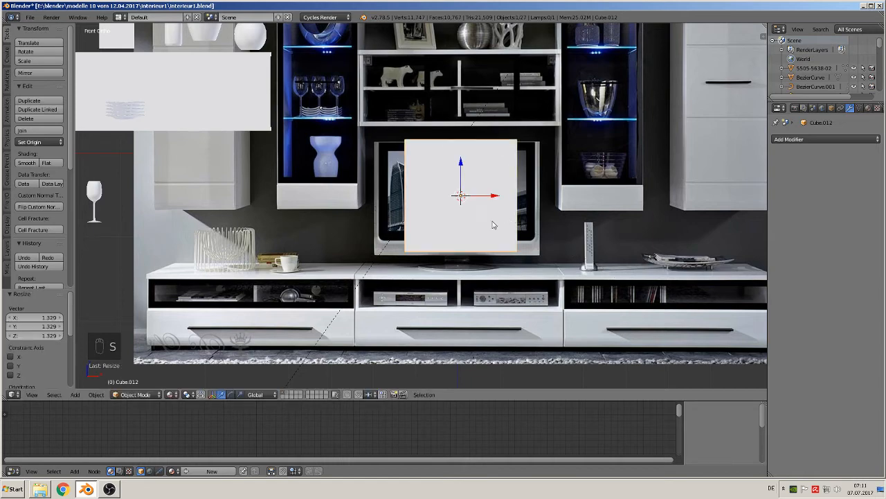
# Lower the cube about 0.033 units in Z and stretch it along X to roughly the television's width.
pyautogui.moveTo(462, 171); pyautogui.dragTo(463, 174)
pyautogui.press('s')
pyautogui.press('x')
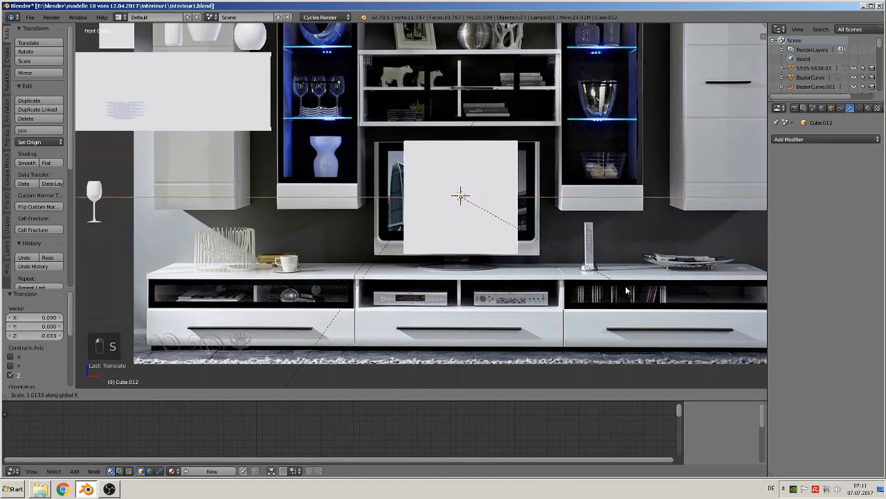
pyautogui.click(727, 298)
# Move the widened cube about -2.433 units in Y, in front of the reference image, and flatten it along Y by about 0.044.
pyautogui.moveTo(727, 298); pyautogui.dragTo(431, 178, button='middle')
pyautogui.moveTo(433, 182); pyautogui.dragTo(651, 336)
pyautogui.press('s')
pyautogui.press('y')
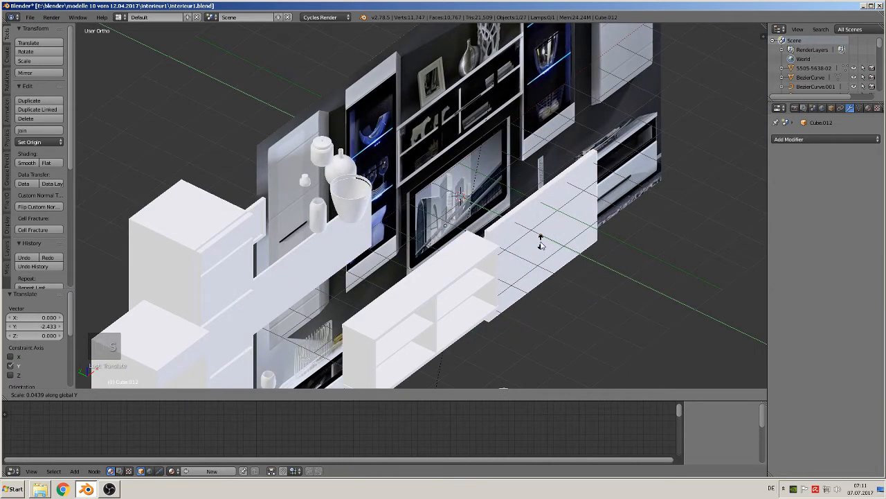
pyautogui.click(540, 242)
# In front view, select the television panel's front face in Edit Mode and extrude it inward, scaled to about 0.578.
pyautogui.moveTo(554, 315); pyautogui.dragTo(495, 287, button='middle')
pyautogui.scroll(2, 495, 284)
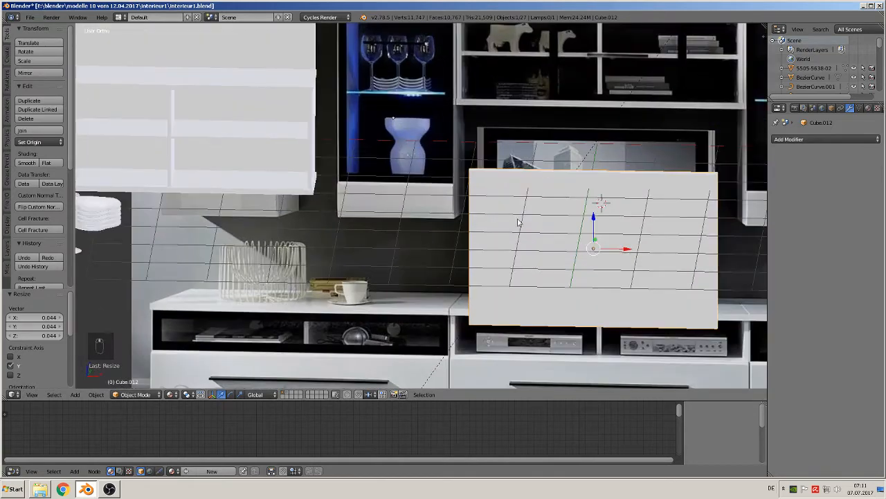
pyautogui.moveTo(517, 195); pyautogui.dragTo(538, 138, button='middle')
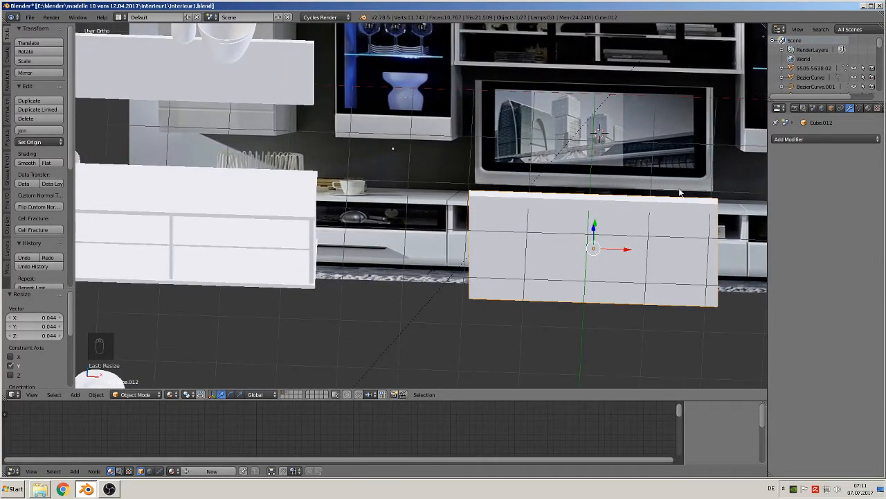
pyautogui.press('KP_1')
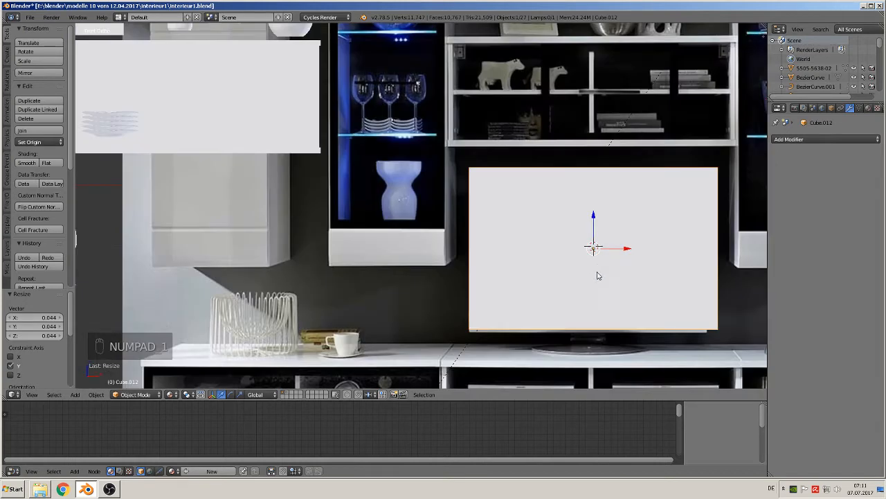
pyautogui.press('Tab')
pyautogui.keyDown('shift'); pyautogui.moveTo(657, 305); pyautogui.dragTo(409, 280, button='middle'); pyautogui.keyUp('shift')
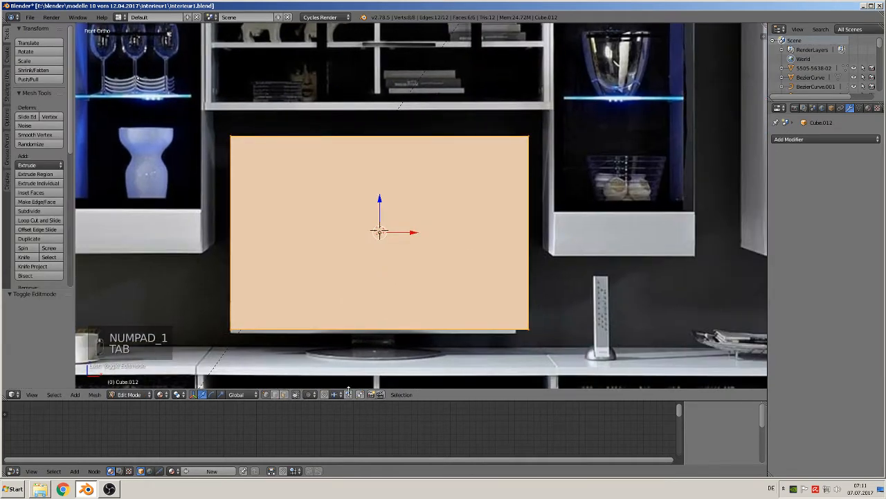
pyautogui.rightClick(371, 230)
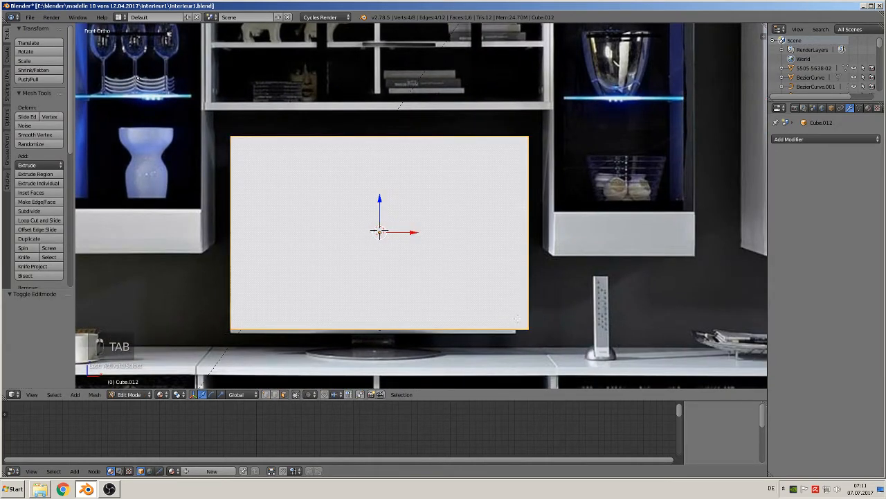
pyautogui.press('e')
pyautogui.press('s')
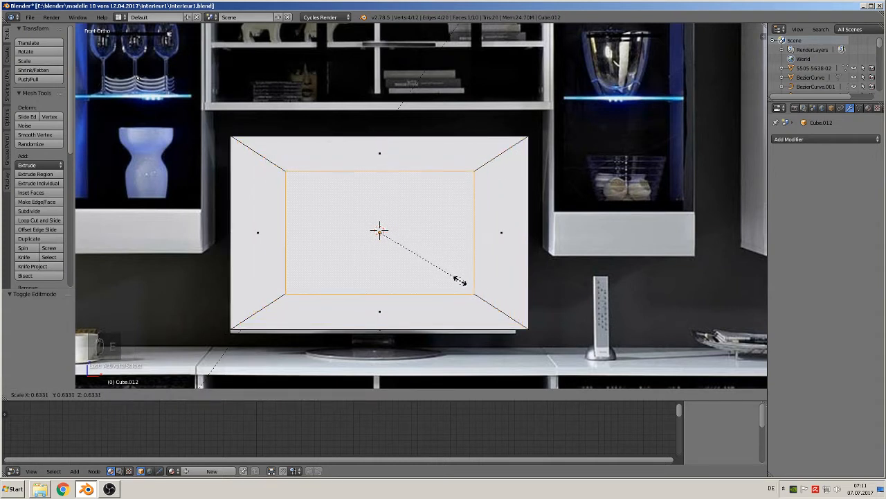
pyautogui.click(453, 278)
# Move the inner screen face about -0.057 in X and 0.387 in Z, widen it along X by about 1.4, and lower it about 0.235.
pyautogui.press('g')
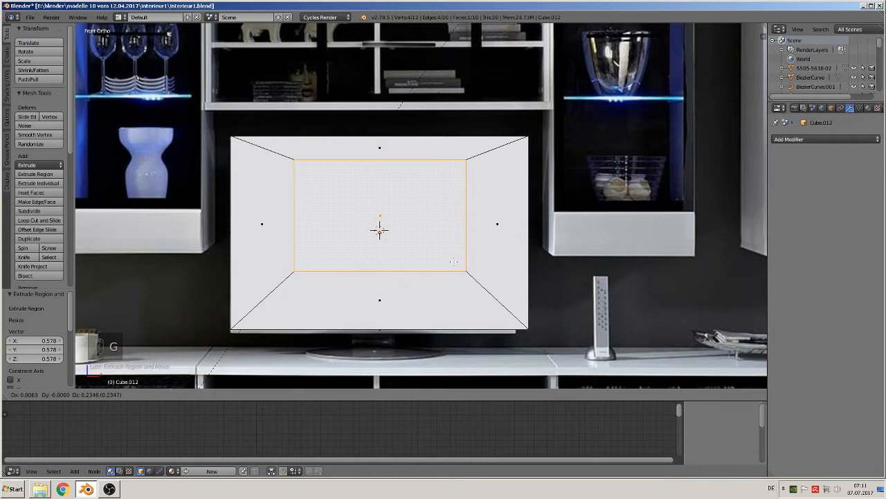
pyautogui.click(449, 250)
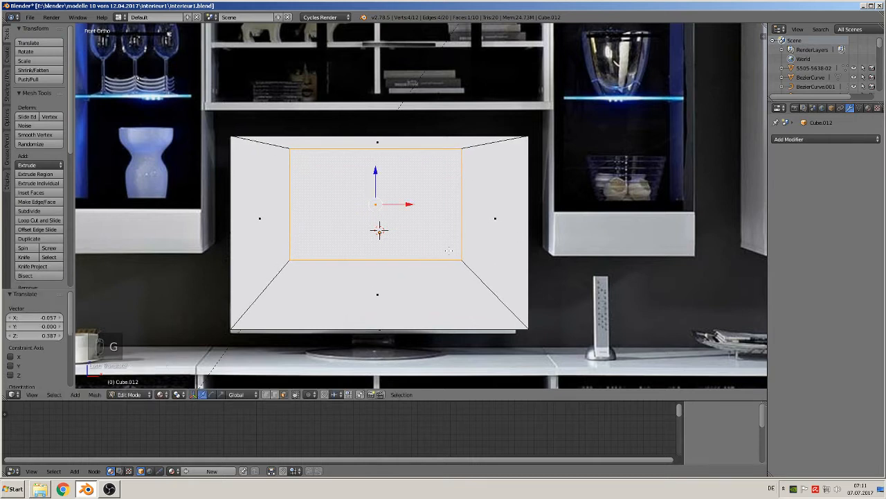
pyautogui.press('s')
pyautogui.press('x')
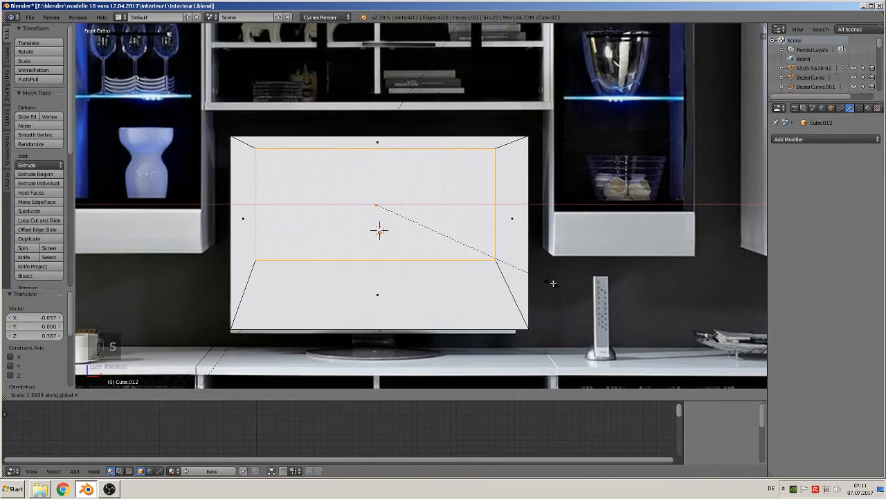
pyautogui.click(556, 283)
pyautogui.moveTo(378, 170); pyautogui.dragTo(378, 186)
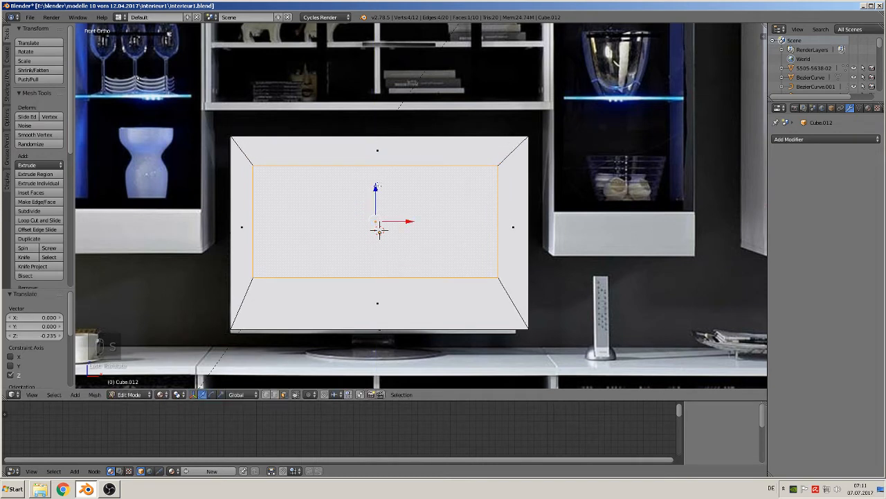
# Scale the inner screen face by about 1.21 in Z, shift it about 0.044 in X, and return to Object Mode.
pyautogui.press('s')
pyautogui.press('z')
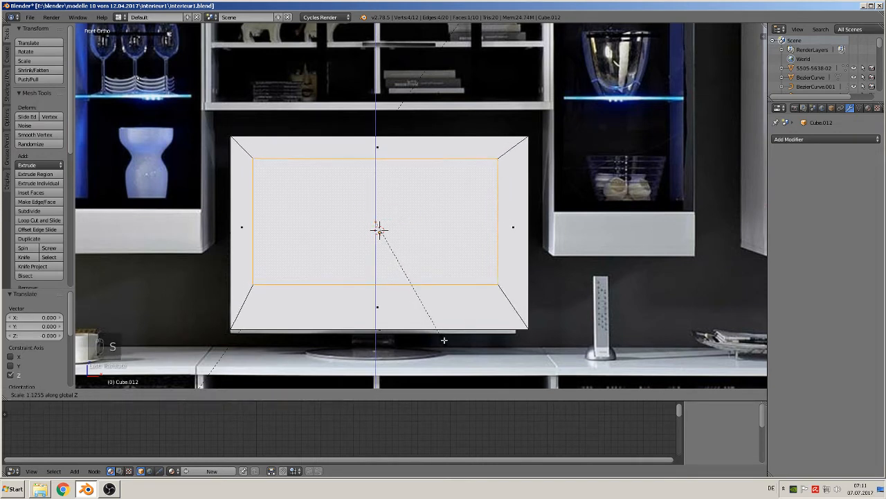
pyautogui.click(456, 344)
pyautogui.press('g')
pyautogui.press('x')
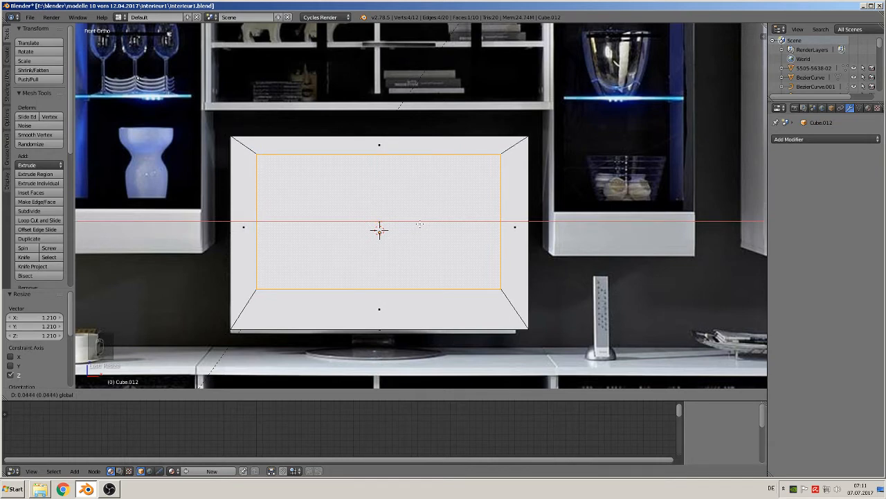
pyautogui.click(420, 223)
pyautogui.moveTo(420, 224); pyautogui.dragTo(327, 172, button='middle')
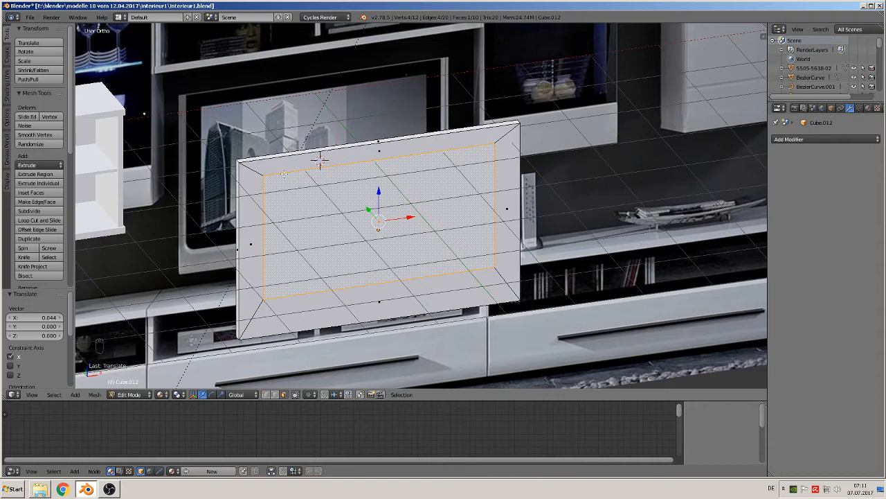
pyautogui.moveTo(320, 159); pyautogui.dragTo(304, 243, button='middle')
pyautogui.press('Tab')
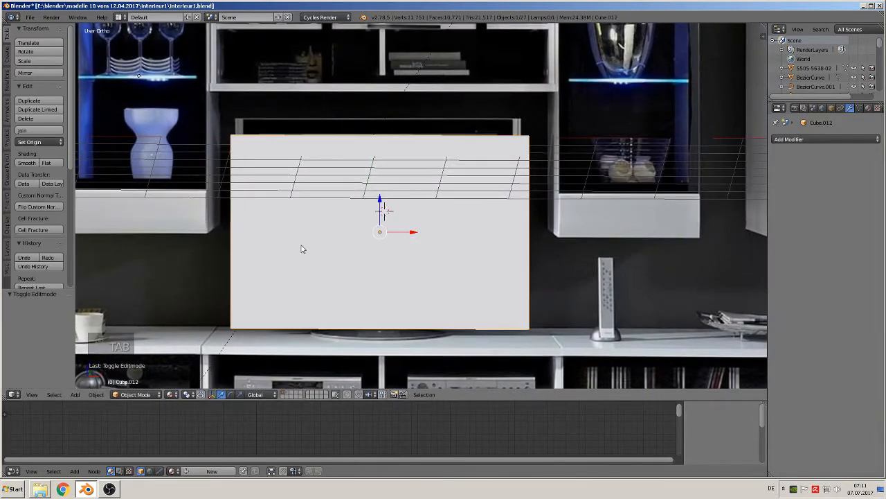
# Lower the television panel about 0.318 units in Z.
pyautogui.scroll(-5, 301, 248)
pyautogui.moveTo(407, 187); pyautogui.dragTo(400, 194)
pyautogui.press('KP_1')
# Place the 3D cursor on the television's foot in front view, add a 32-vertex mesh circle there, and move it about -3.816 units in Y.
pyautogui.scroll(2, 437, 240)
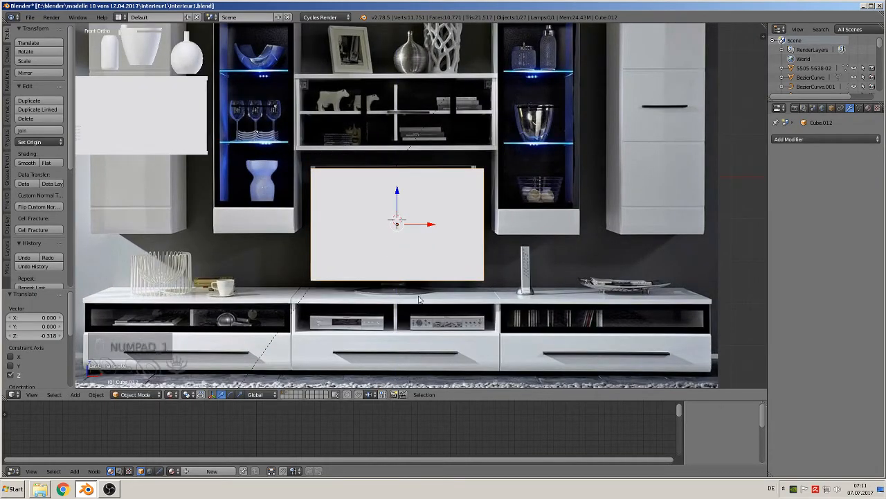
pyautogui.click(74, 394)
pyautogui.moveTo(82, 386)
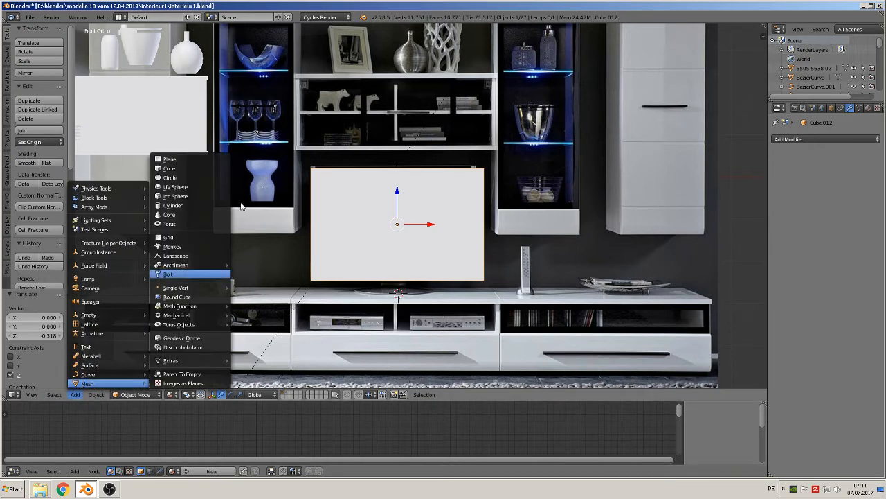
pyautogui.click(188, 178)
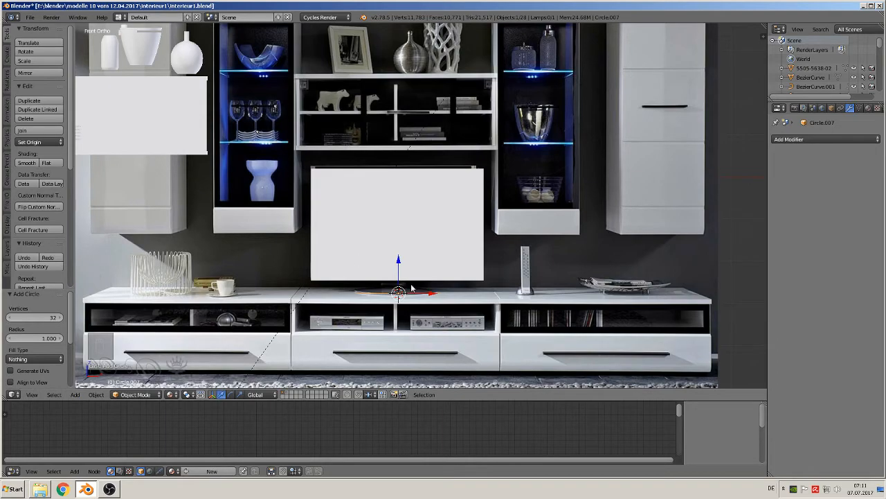
pyautogui.moveTo(411, 288); pyautogui.dragTo(369, 330, button='middle')
pyautogui.moveTo(424, 284); pyautogui.dragTo(301, 323)
pyautogui.moveTo(309, 324); pyautogui.dragTo(419, 198, button='middle')
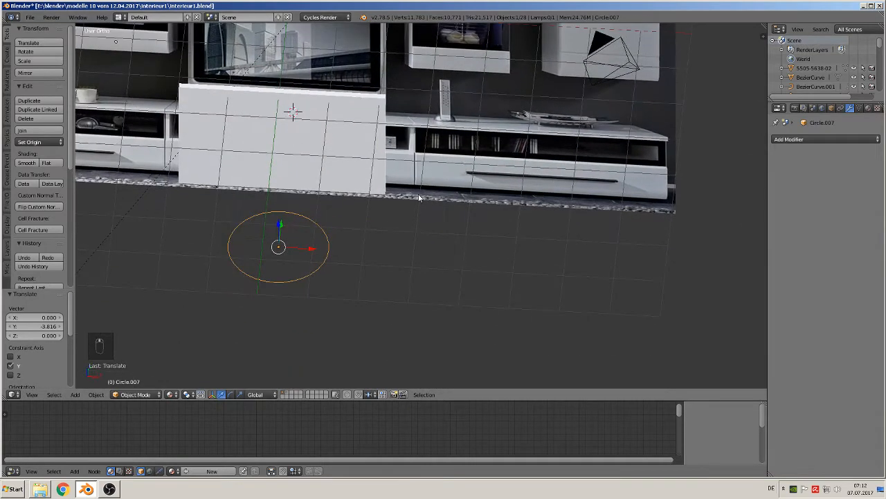
# Stretch the circle along X by about 1.45 into an oval, and scale the whole oval down by about 0.636.
pyautogui.press('s')
pyautogui.press('x')
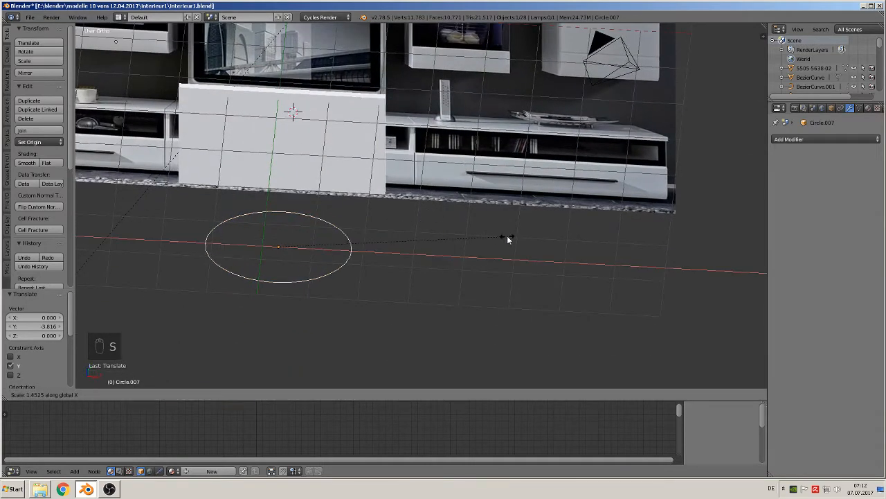
pyautogui.click(507, 235)
pyautogui.press('s')
pyautogui.click(416, 307)
pyautogui.moveTo(415, 307); pyautogui.dragTo(351, 293, button='middle')
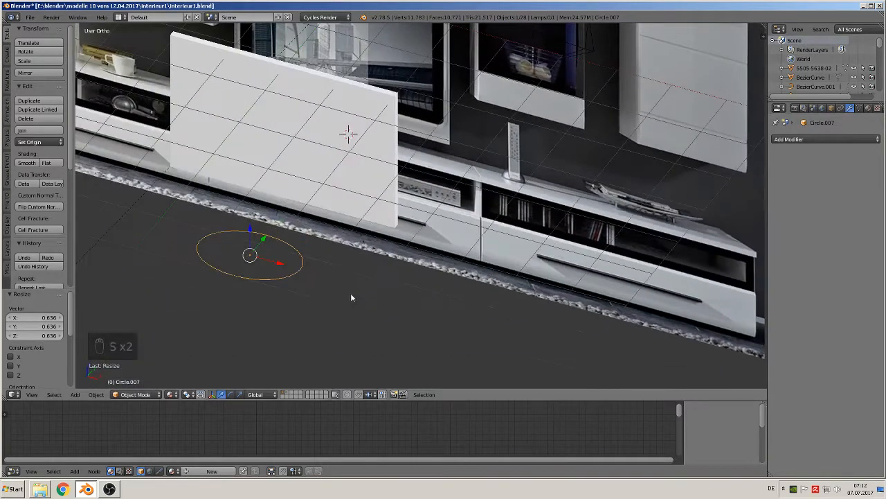
pyautogui.scroll(1, 305, 271)
# In Edit Mode, extrude the oval's outline and raise the new edge ring about 0.054 units in Z.
pyautogui.press('Tab')
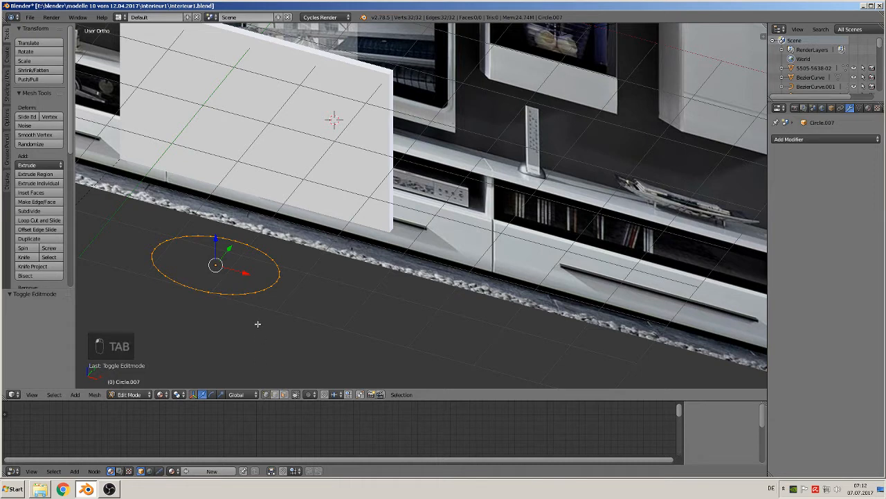
pyautogui.press('e')
pyautogui.rightClick(234, 316)
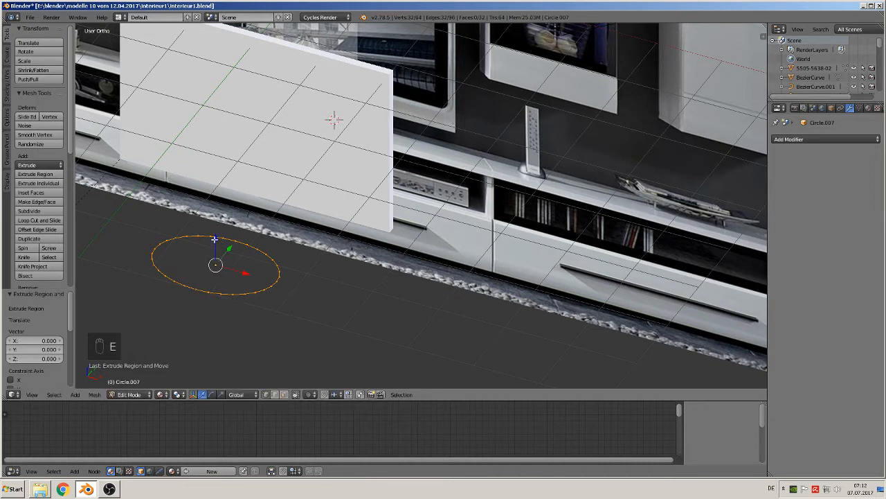
pyautogui.moveTo(214, 239); pyautogui.dragTo(217, 235)
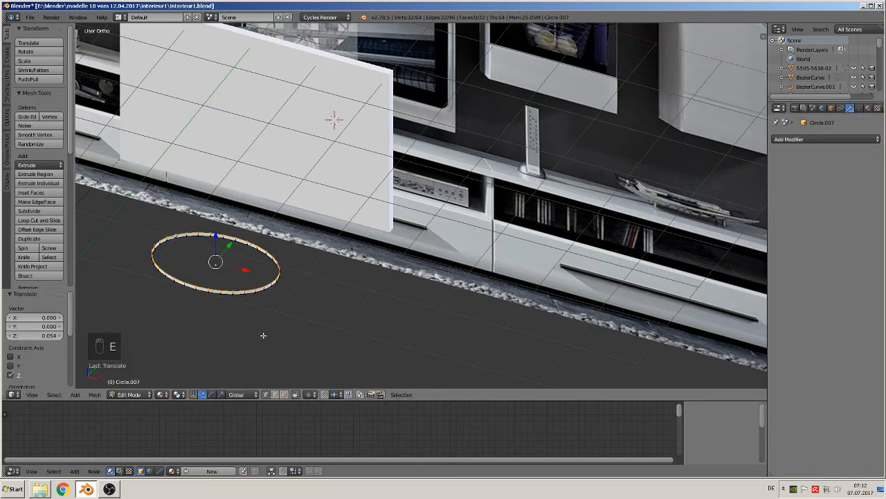
# Extrude the upper ring inward, scaled to about 0.27, and raise the inner ring slightly to slope the stand's base.
pyautogui.press('e')
pyautogui.press('s')
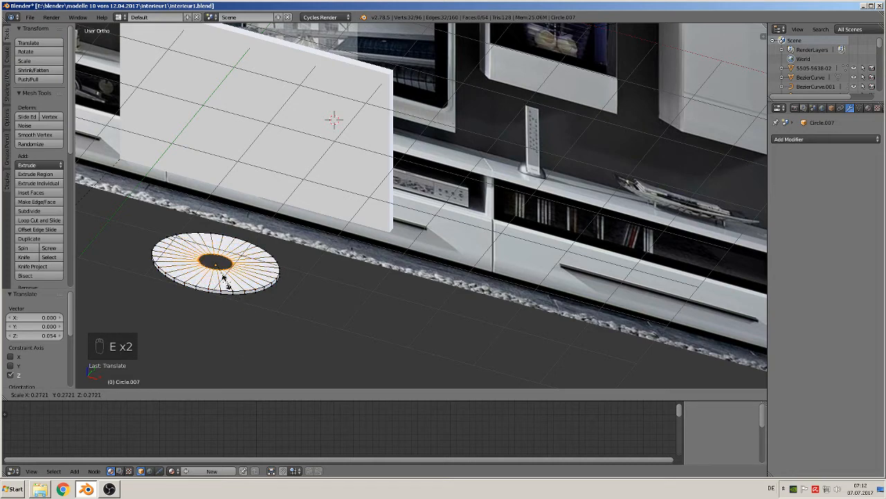
pyautogui.click(223, 275)
pyautogui.moveTo(211, 244); pyautogui.dragTo(219, 230)
# Extrude the inner ring about 0.46 units up in Z as the stand's neck, fill its top with a face, and return to Object Mode.
pyautogui.moveTo(250, 301); pyautogui.dragTo(271, 293, button='middle')
pyautogui.keyDown('shift'); pyautogui.moveTo(329, 290); pyautogui.dragTo(402, 288, button='middle'); pyautogui.keyUp('shift')
pyautogui.press('e')
pyautogui.moveTo(287, 223); pyautogui.dragTo(289, 194)
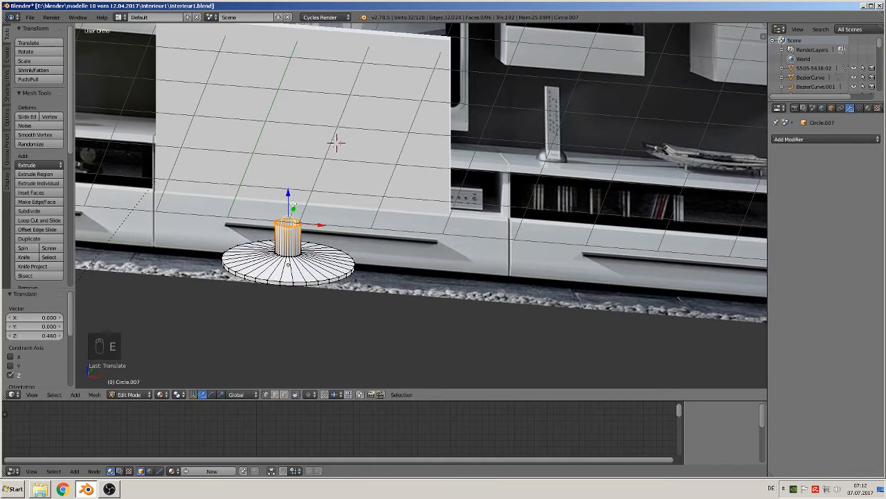
pyautogui.press('f')
pyautogui.press('Tab')
# Shade the television stand smooth and add an Edge Split modifier to it.
pyautogui.press('KP_1')
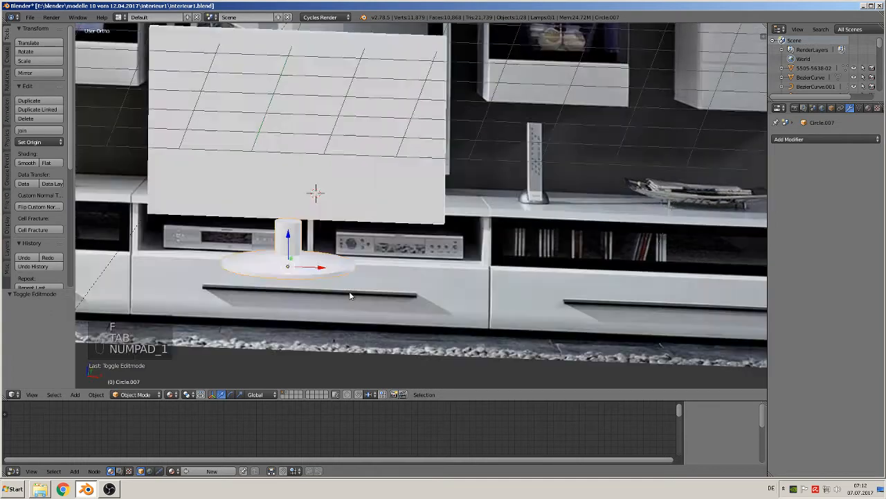
pyautogui.click(26, 162)
pyautogui.moveTo(313, 262)
pyautogui.mouseDown(button='middle')
pyautogui.moveTo(311, 280)
pyautogui.moveTo(294, 285)
pyautogui.mouseUp(button='middle')
pyautogui.click(833, 140)
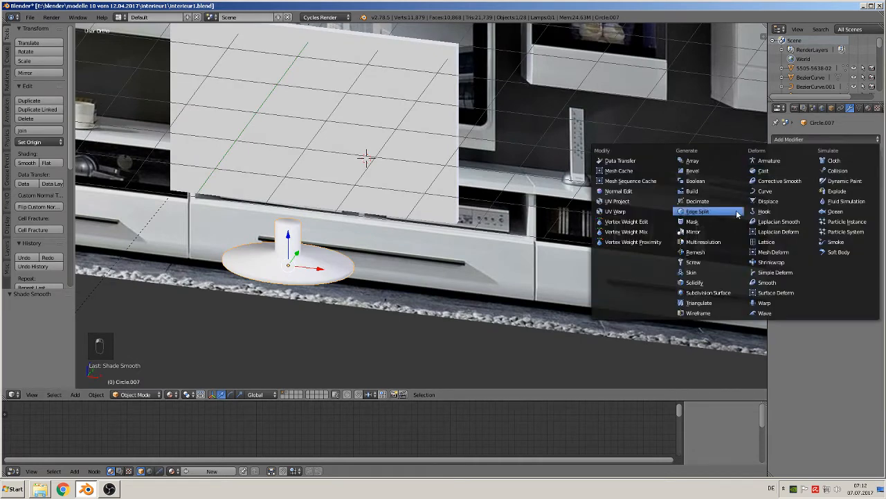
pyautogui.click(716, 217)
# Move the stand about 0.007 units in Z and about 1.149 plus 0.325 units in Y, placing it beneath the television panel.
pyautogui.press('g')
pyautogui.press('z')
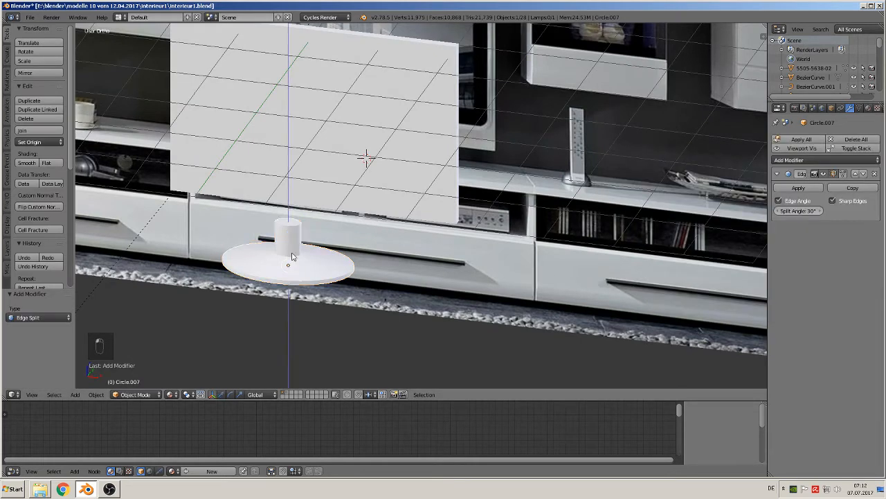
pyautogui.click(298, 255)
pyautogui.press('g')
pyautogui.press('y')
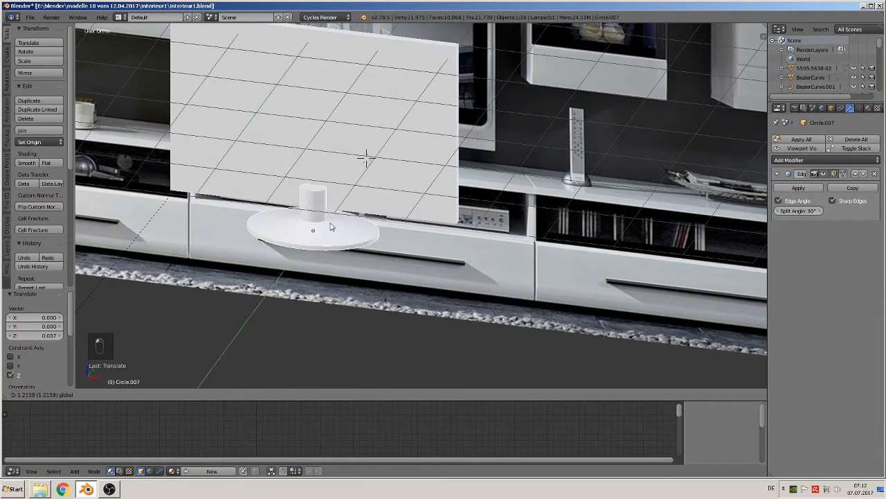
pyautogui.click(298, 235)
pyautogui.moveTo(298, 236); pyautogui.dragTo(339, 229, button='middle')
pyautogui.press('g')
pyautogui.press('y')
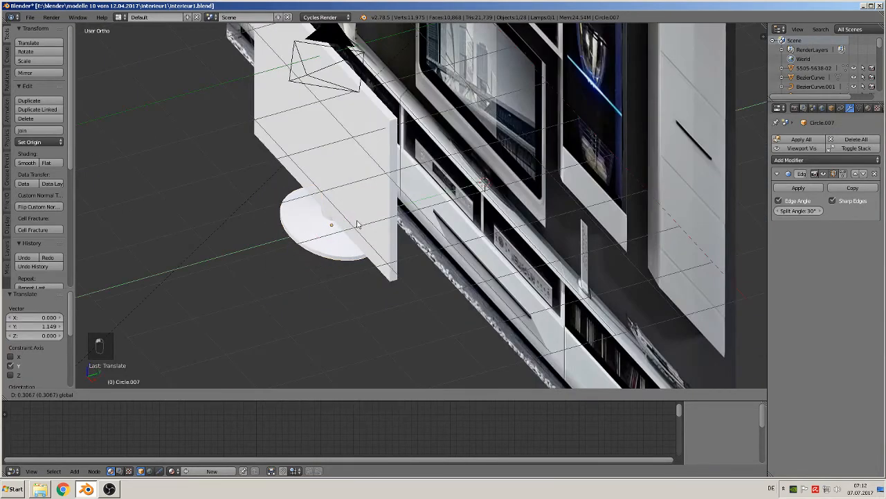
pyautogui.click(361, 225)
# Move the television and stand together about -14.69 units in X and -2.94 in Z, beside the finished models, and save the file.
pyautogui.press('KP_1')
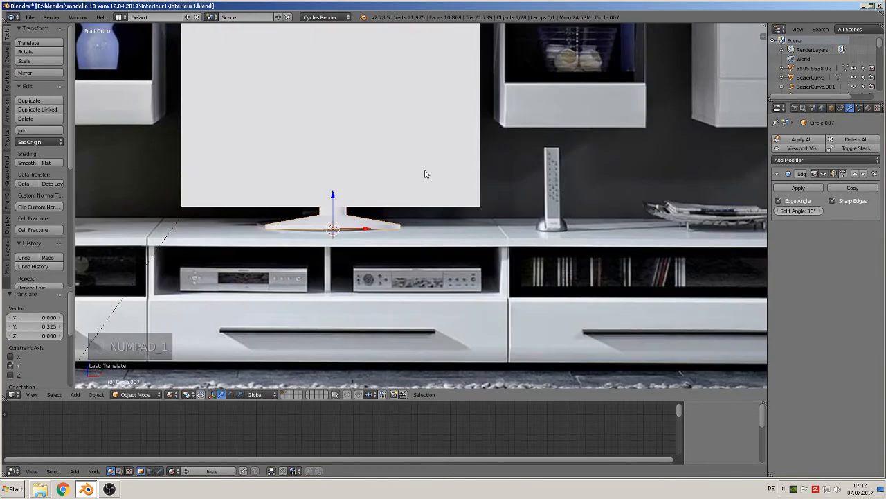
pyautogui.scroll(-2, 367, 216)
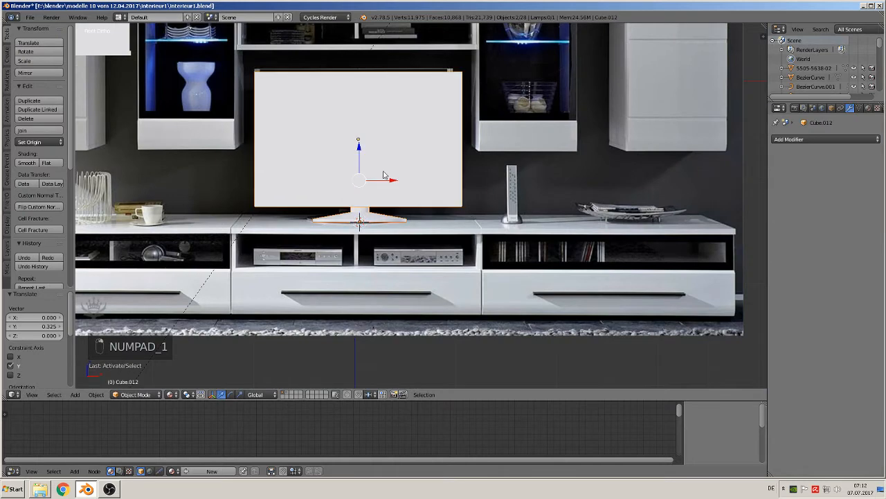
pyautogui.scroll(-5, 398, 182)
pyautogui.rightClick(400, 202)
pyautogui.press('g')
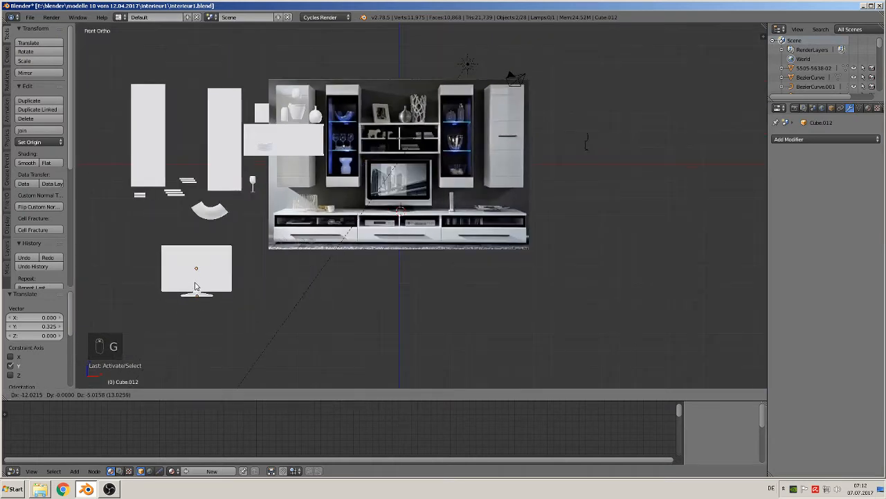
pyautogui.click(150, 252)
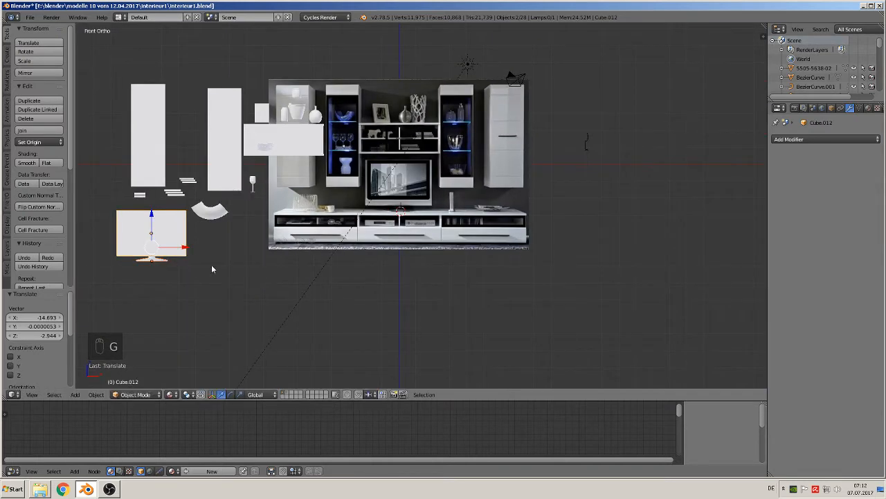
pyautogui.press('a')
pyautogui.scroll(3, 277, 251)
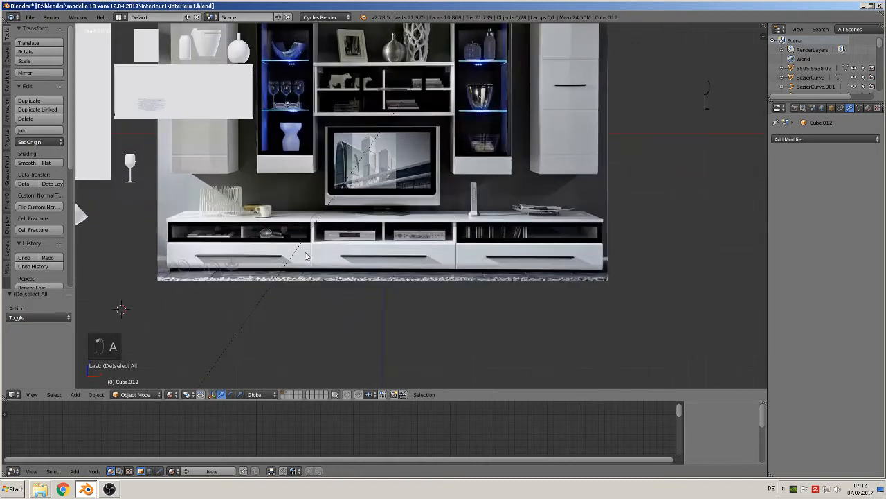
pyautogui.click(30, 20)
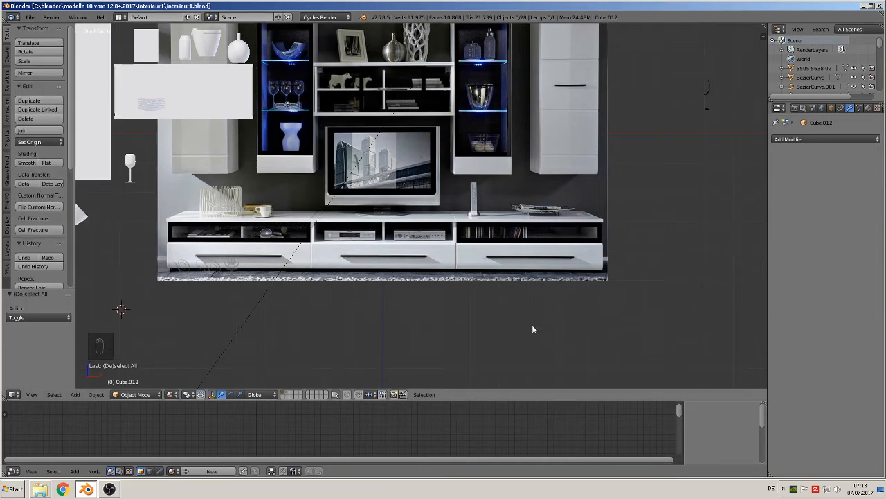
# Add a 32-vertex mesh circle just below the reference cup, scale it to about 0.153, and move it about -1.571 units in Y.
pyautogui.scroll(5, 415, 310)
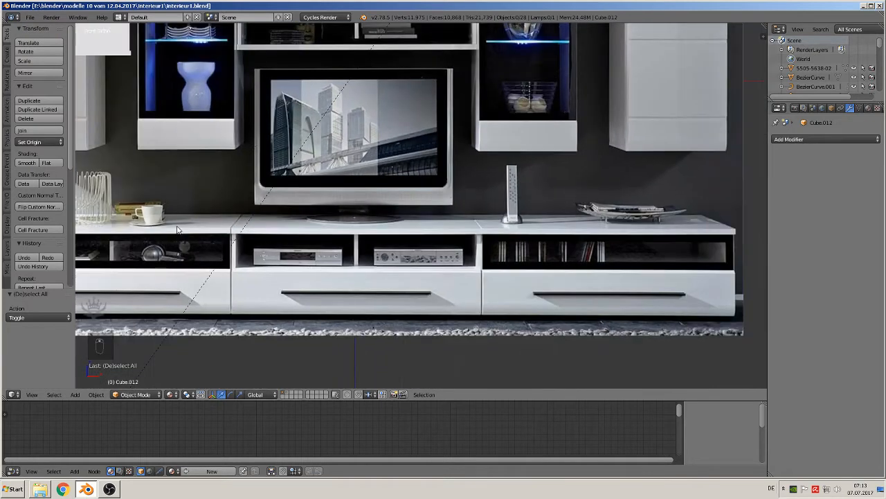
pyautogui.keyDown('shift'); pyautogui.moveTo(168, 200); pyautogui.dragTo(422, 198, button='middle'); pyautogui.keyUp('shift')
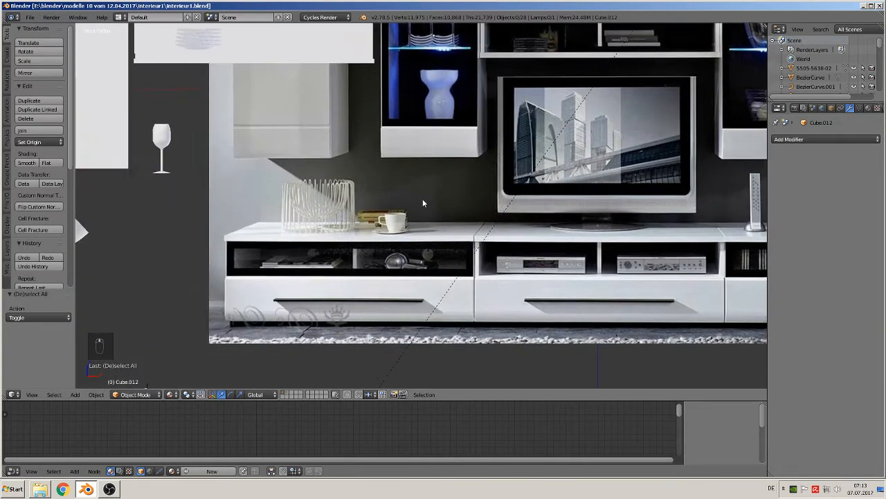
pyautogui.scroll(3, 419, 207)
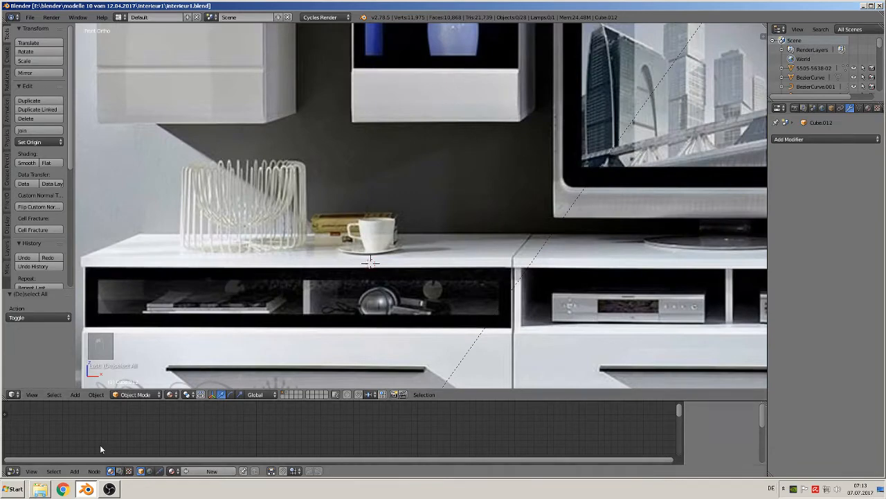
pyautogui.click(76, 394)
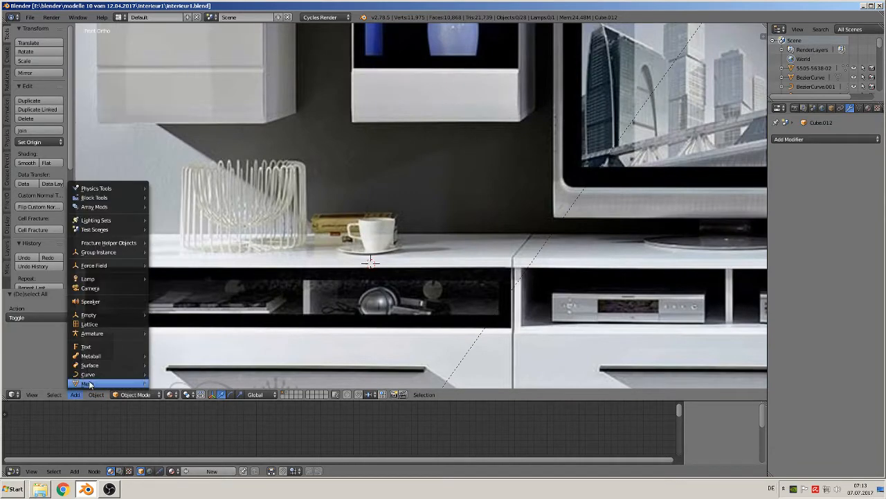
pyautogui.moveTo(90, 384)
pyautogui.click(169, 178)
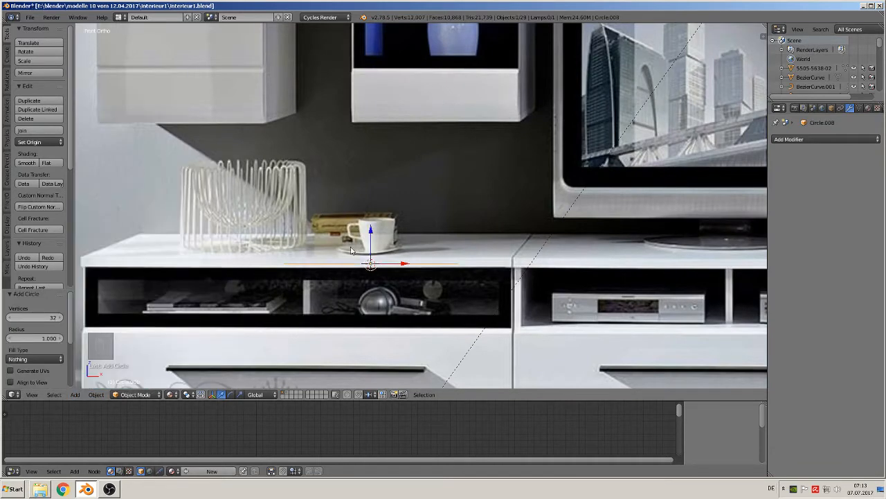
pyautogui.press('s')
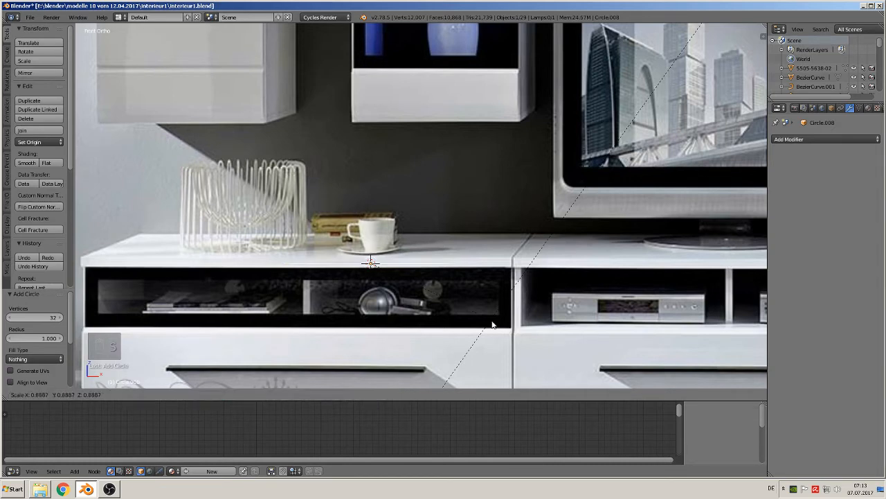
pyautogui.click(390, 283)
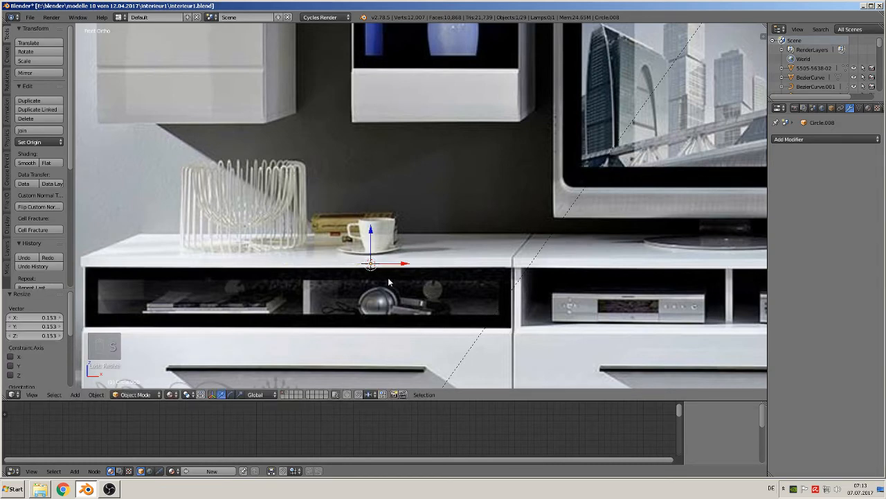
pyautogui.moveTo(394, 299); pyautogui.dragTo(338, 106, button='middle')
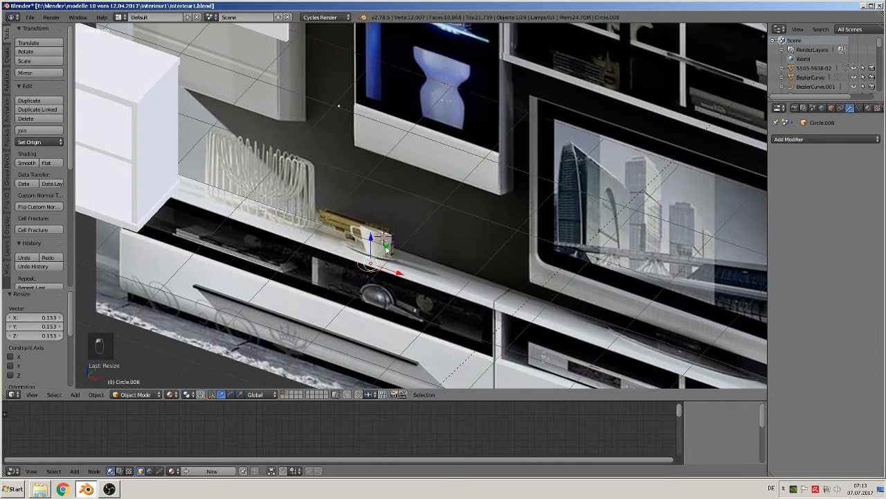
pyautogui.moveTo(386, 247); pyautogui.dragTo(405, 308)
# Extrude the circle outward in the top view, scaled to about 1.659, as the saucer's rim.
pyautogui.press('KP_7')
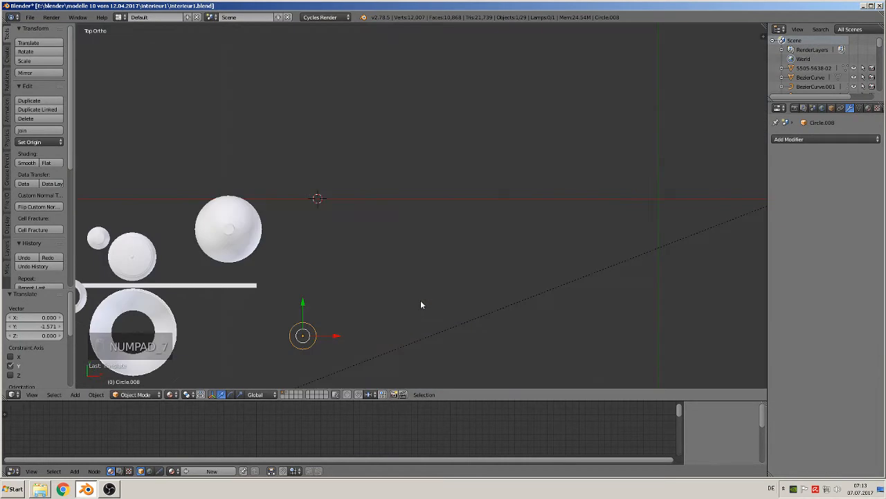
pyautogui.scroll(1, 389, 322)
pyautogui.keyDown('shift'); pyautogui.moveTo(389, 322); pyautogui.dragTo(494, 165, button='middle'); pyautogui.keyUp('shift')
pyautogui.scroll(3, 449, 232)
pyautogui.scroll(1, 450, 235)
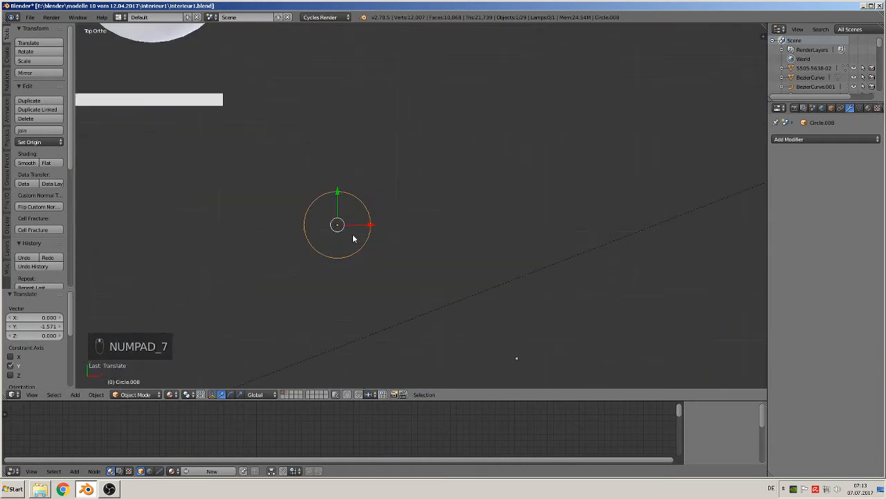
pyautogui.press('Tab')
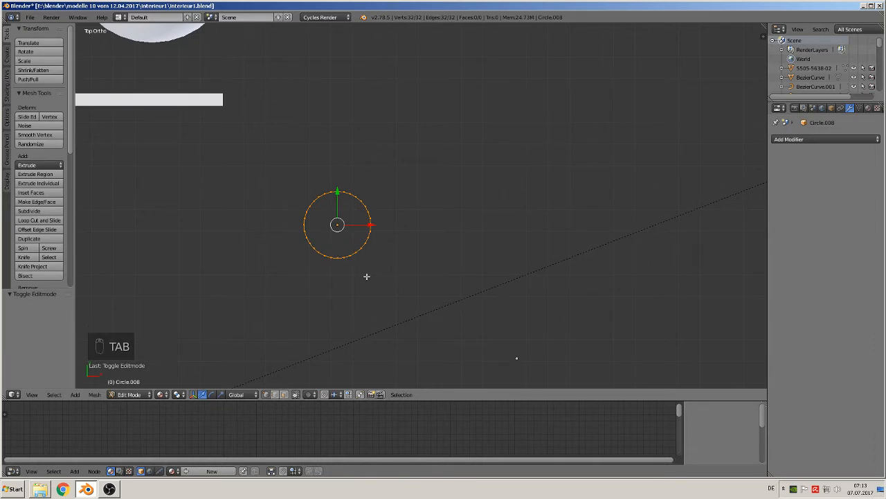
pyautogui.press('e')
pyautogui.press('s')
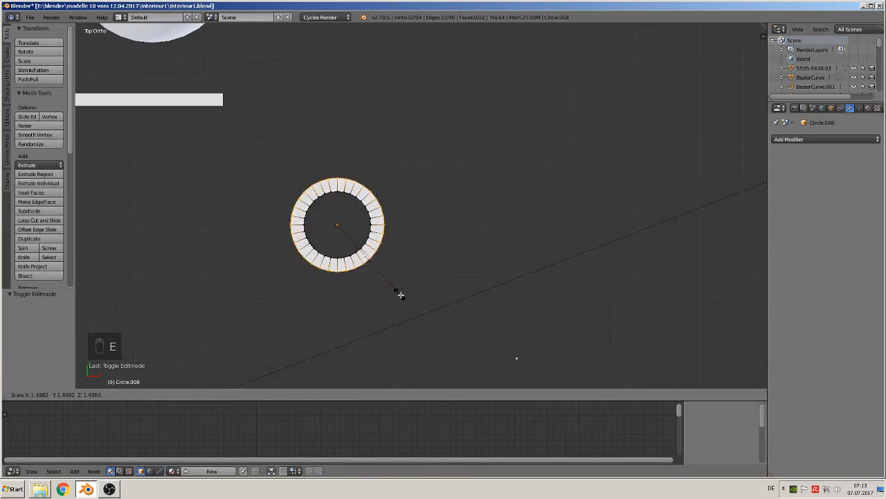
pyautogui.click(406, 302)
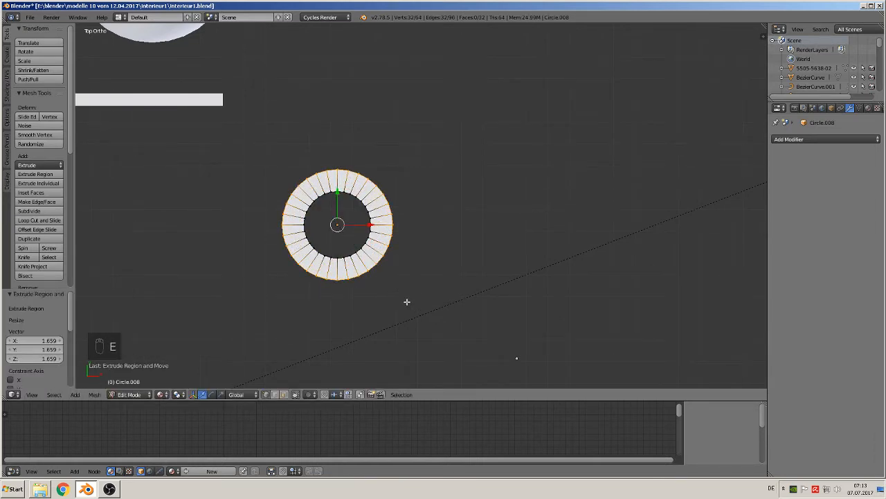
# Fill the saucer's inner ring with a face, lower it about 0.03 units in Z, and return to Object Mode.
pyautogui.keyDown('alt'); pyautogui.rightClick(369, 228); pyautogui.keyUp('alt')
pyautogui.press('f')
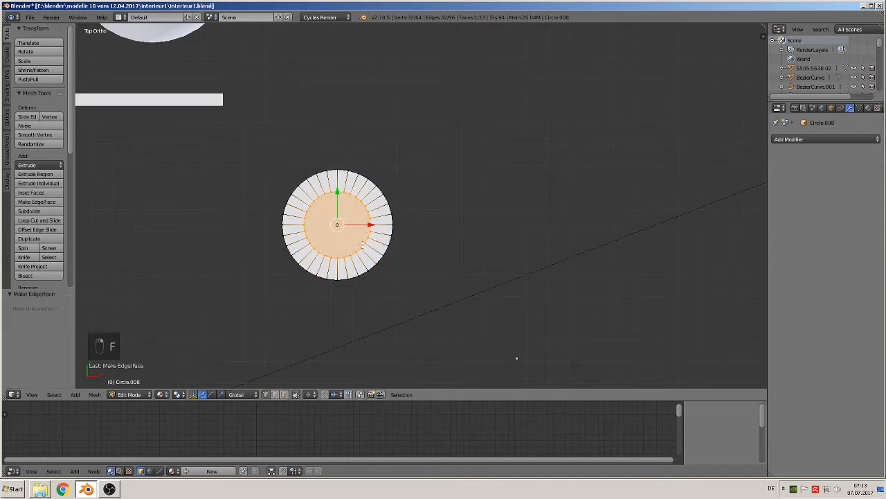
pyautogui.moveTo(350, 270); pyautogui.dragTo(359, 169, button='middle')
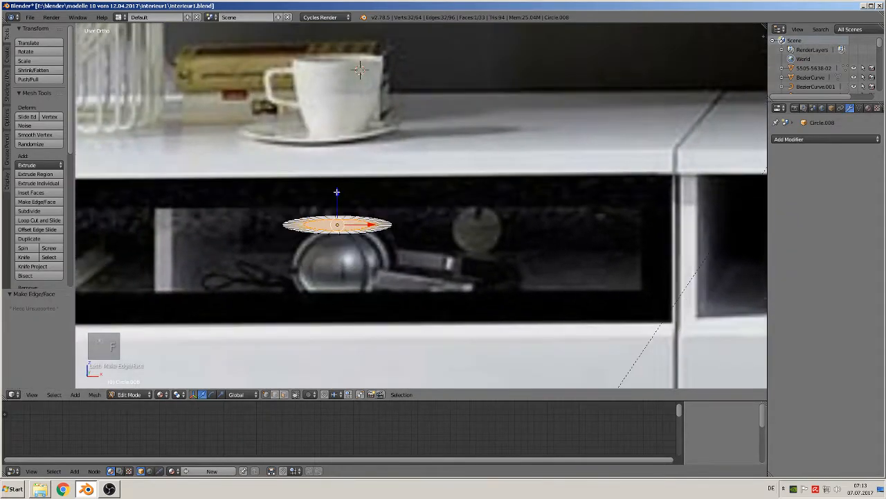
pyautogui.moveTo(337, 192); pyautogui.dragTo(309, 170)
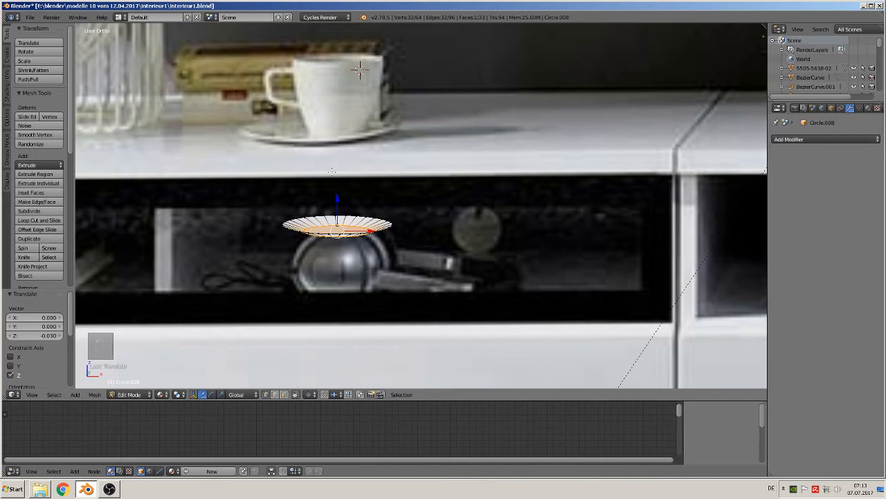
pyautogui.press('Tab')
# Add a Solidify modifier to the saucer with a thickness of 0.047.
pyautogui.moveTo(426, 261); pyautogui.dragTo(413, 298, button='middle')
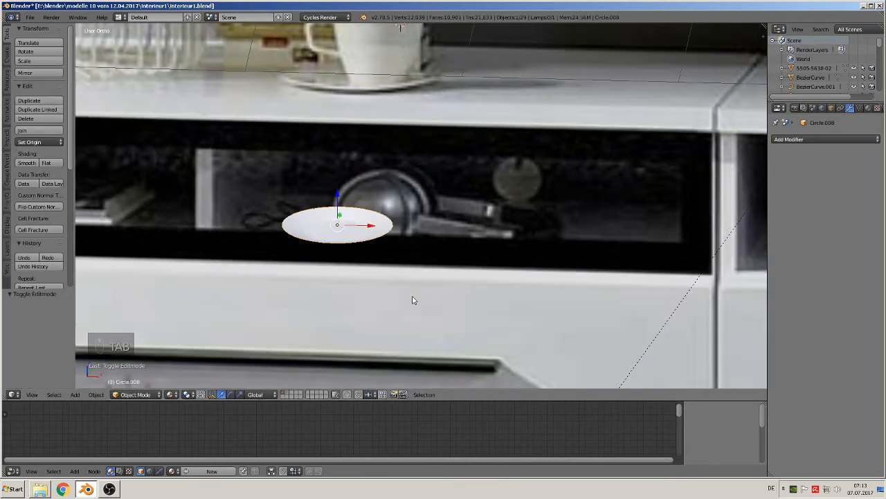
pyautogui.click(828, 139)
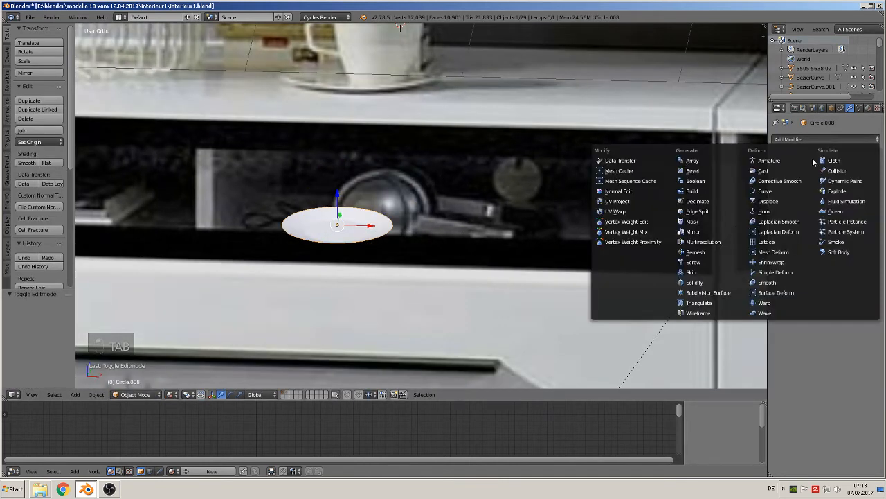
pyautogui.click(695, 283)
pyautogui.scroll(2, 459, 254)
pyautogui.scroll(2, 426, 263)
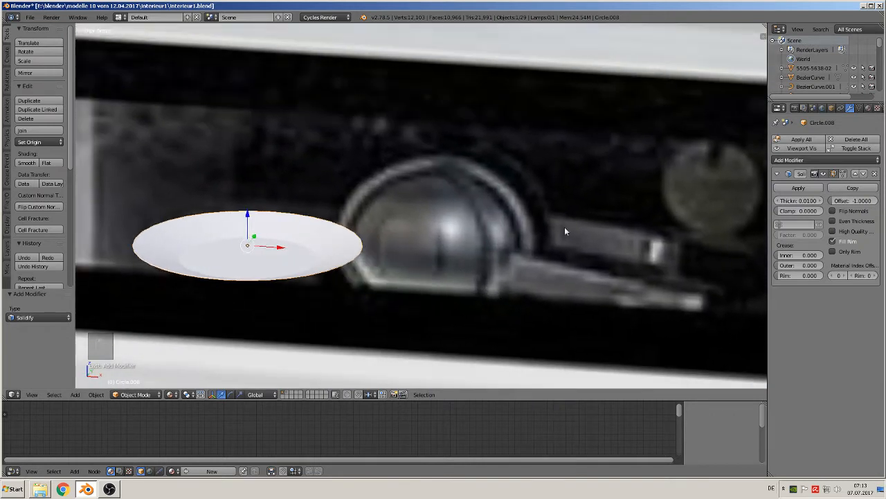
pyautogui.moveTo(799, 201); pyautogui.dragTo(732, 201)
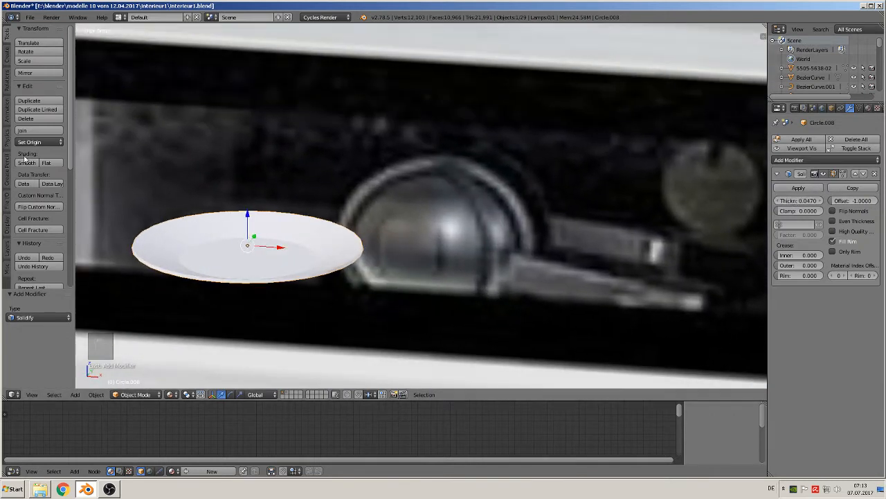
# Shade the saucer smooth, add an Edge Split modifier to it, and deselect it.
pyautogui.click(27, 162)
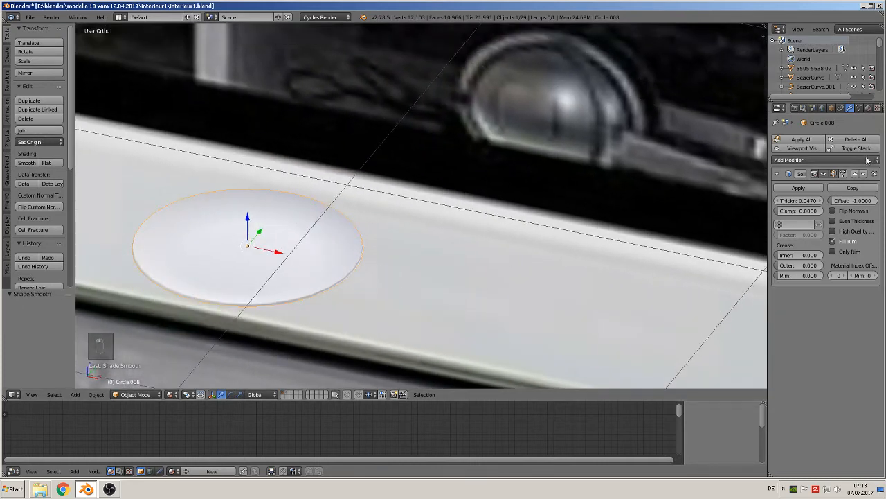
pyautogui.click(842, 160)
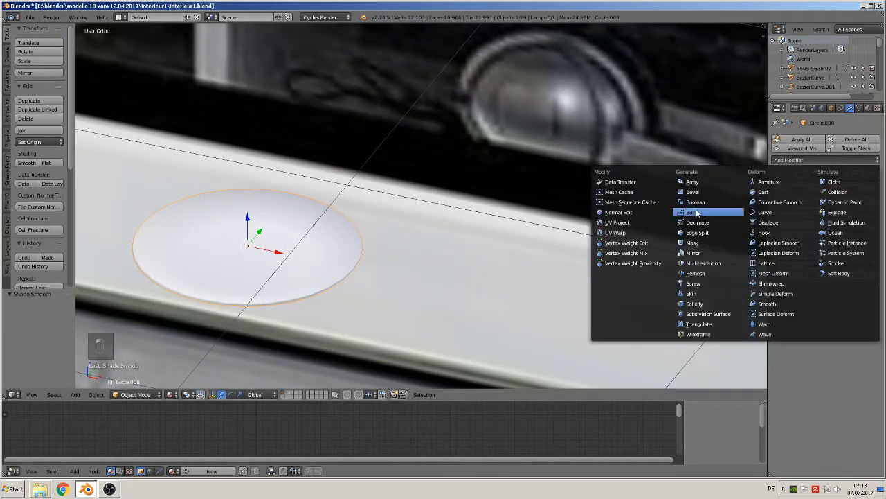
pyautogui.click(696, 232)
pyautogui.moveTo(532, 274); pyautogui.dragTo(474, 256, button='middle')
pyautogui.press('KP_1')
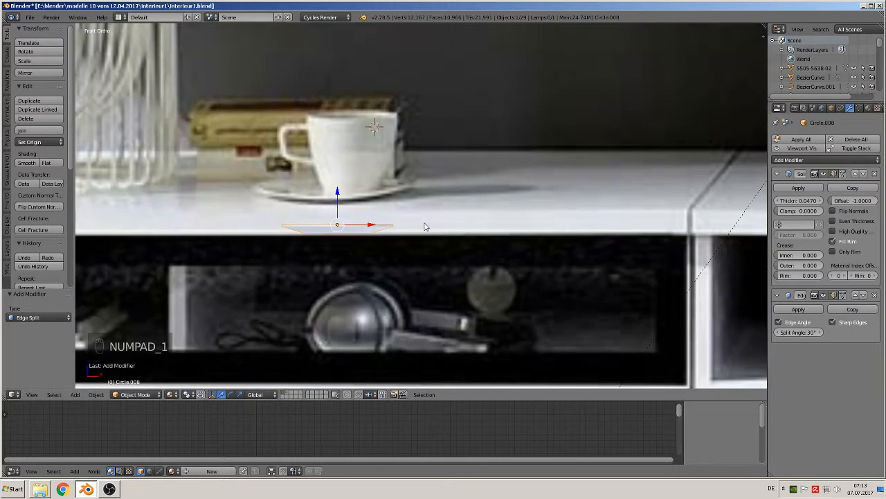
pyautogui.press('Tab')
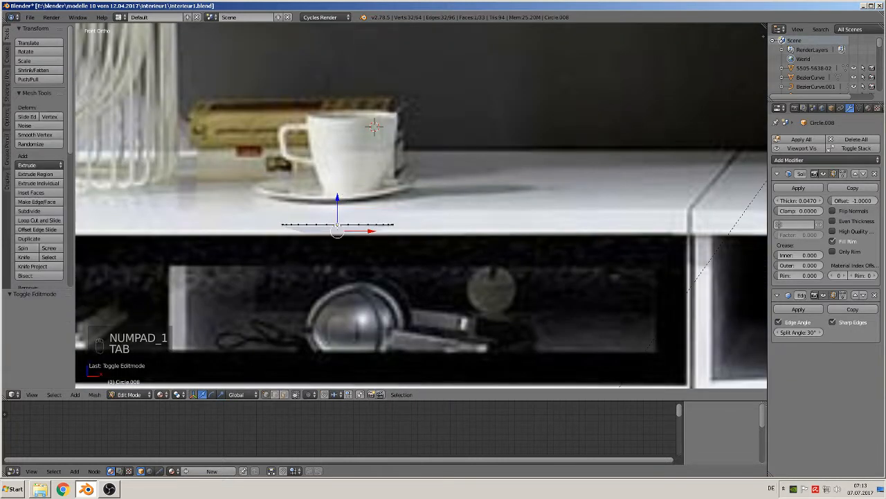
pyautogui.press('Tab')
pyautogui.press('a')
pyautogui.press('a')
pyautogui.press('a')
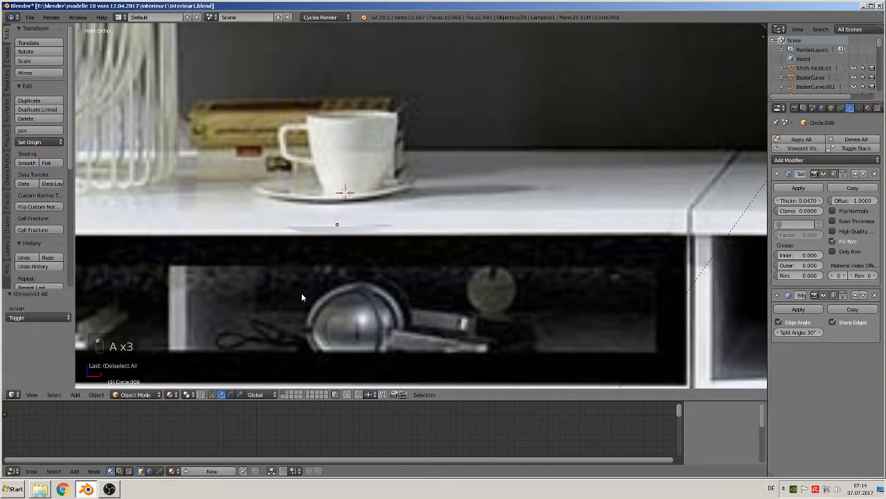
# Add a 32-vertex mesh circle scaled to about 0.14, place it at the reference cup's foot, and enter Edit Mode.
pyautogui.click(73, 395)
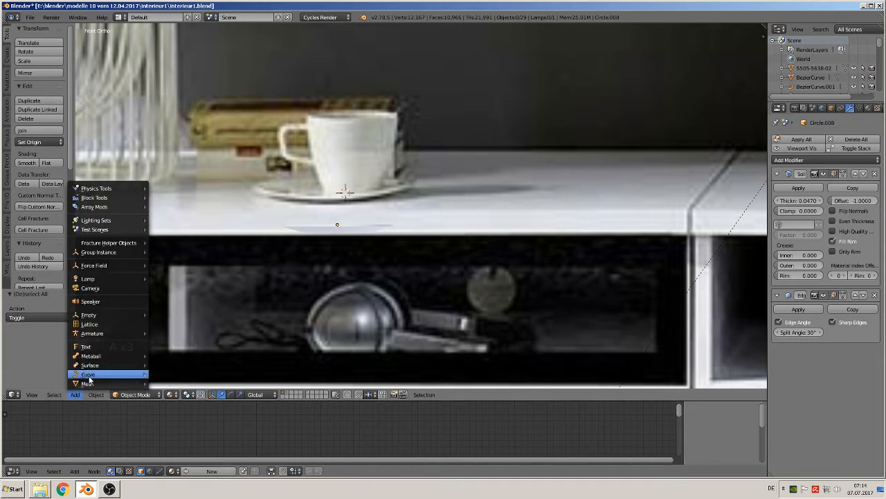
pyautogui.moveTo(89, 378)
pyautogui.click(180, 178)
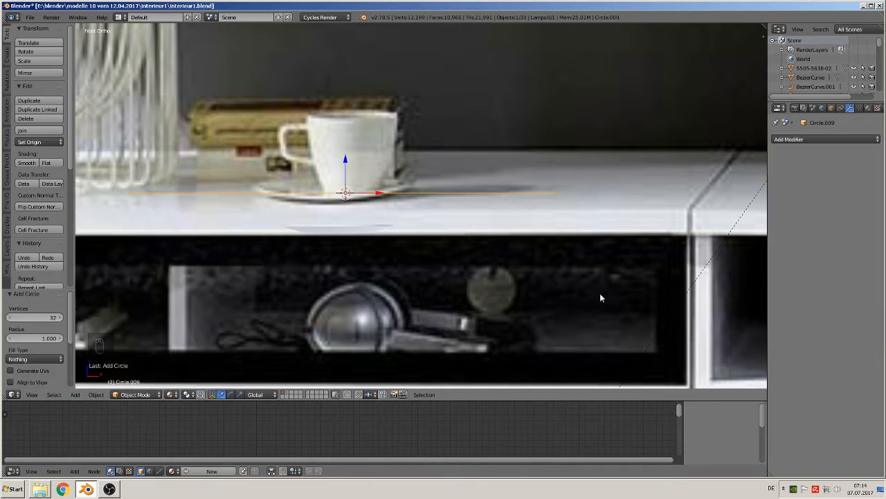
pyautogui.press('s')
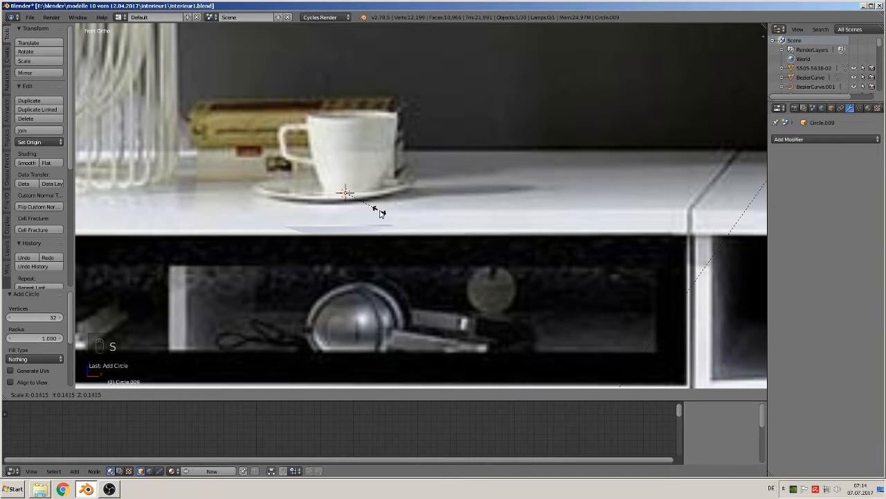
pyautogui.click(380, 210)
pyautogui.moveTo(348, 166); pyautogui.dragTo(380, 200)
pyautogui.press('Tab')
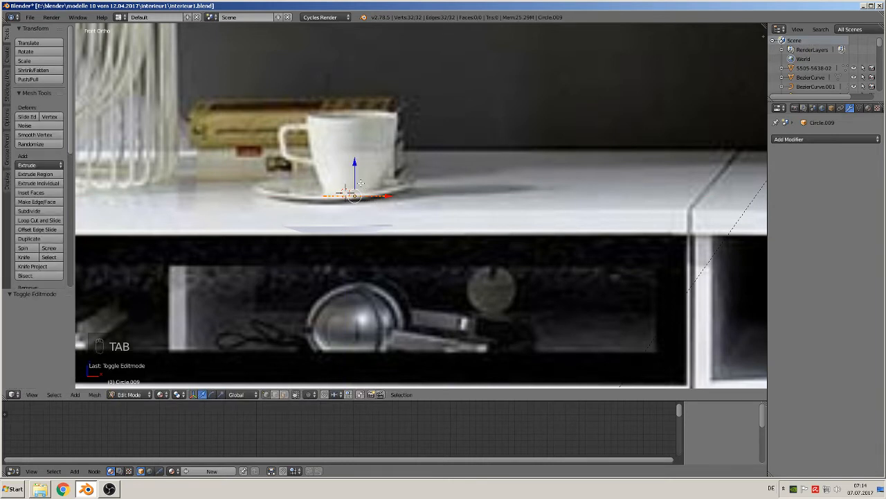
# Extrude the circle upward about 0.37 units to the reference cup's rim height and scale the new ring by 1.651.
pyautogui.press('e')
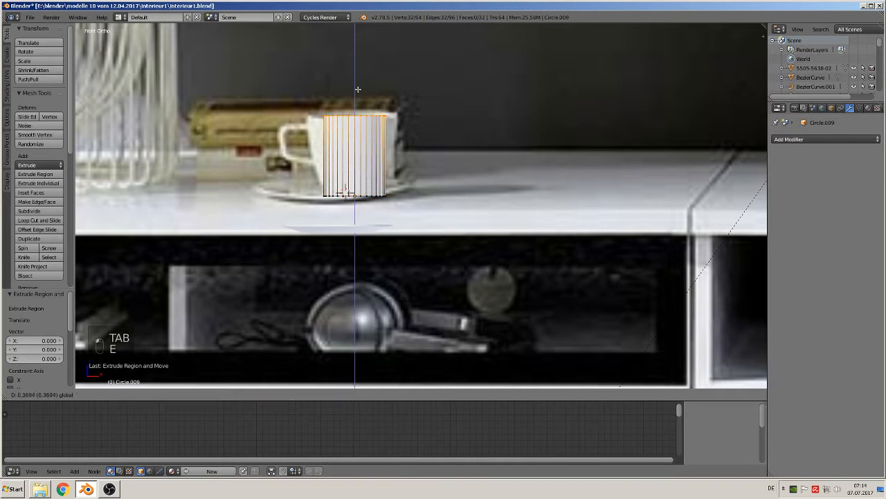
pyautogui.click(358, 89)
pyautogui.press('s')
pyautogui.click(483, 169)
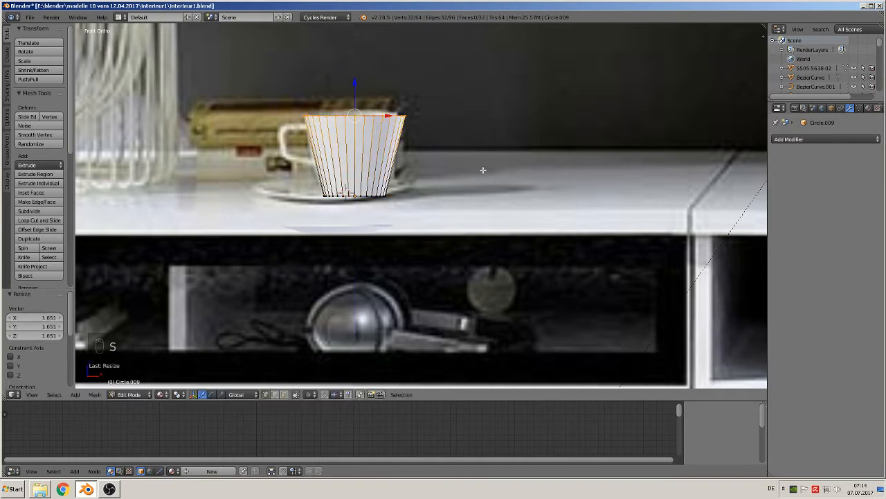
# Add one centred horizontal loop cut around the cup wall and scale it outward by 1.14.
pyautogui.hotkey('ctrl', 'r')
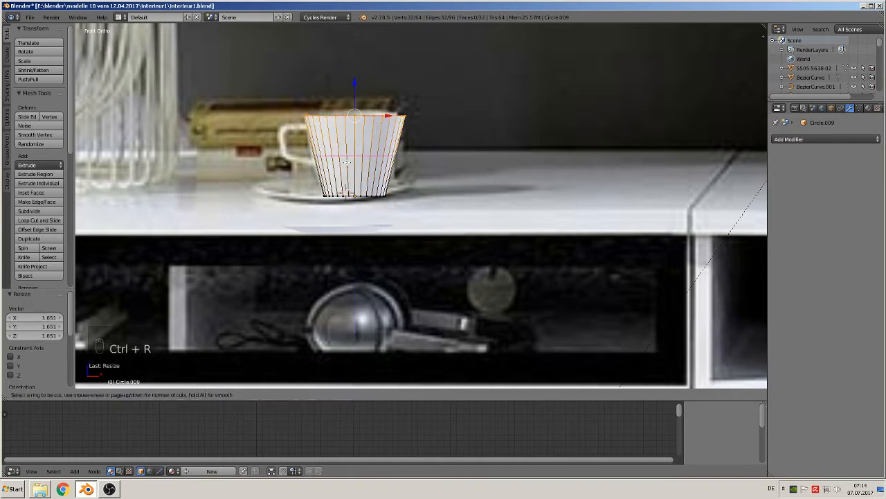
pyautogui.click(348, 163)
pyautogui.rightClick(348, 163)
pyautogui.press('s')
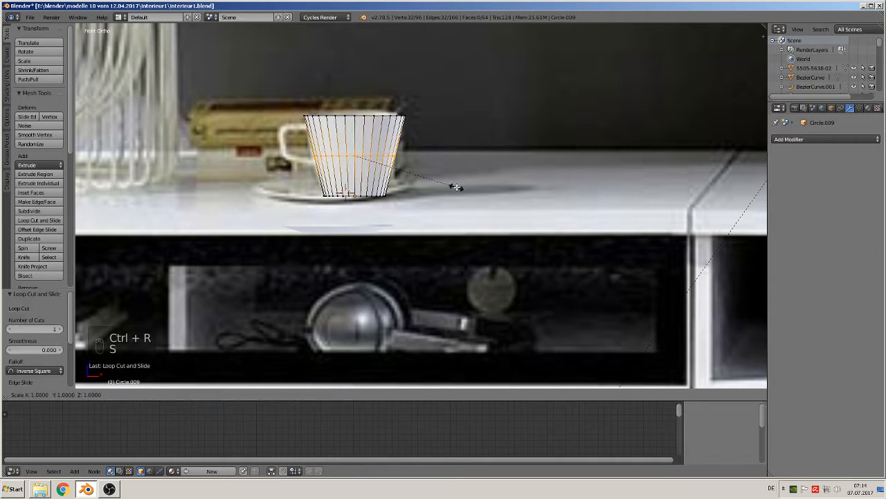
pyautogui.click(412, 178)
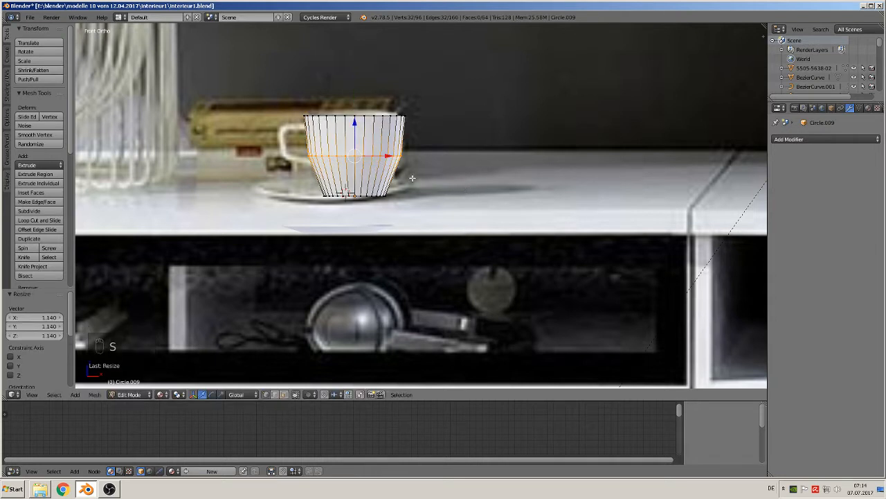
# Bevel the cup's middle edge loop with 3 segments and an amount of about 0.921 to round the wall.
pyautogui.hotkey('ctrl', 'b')
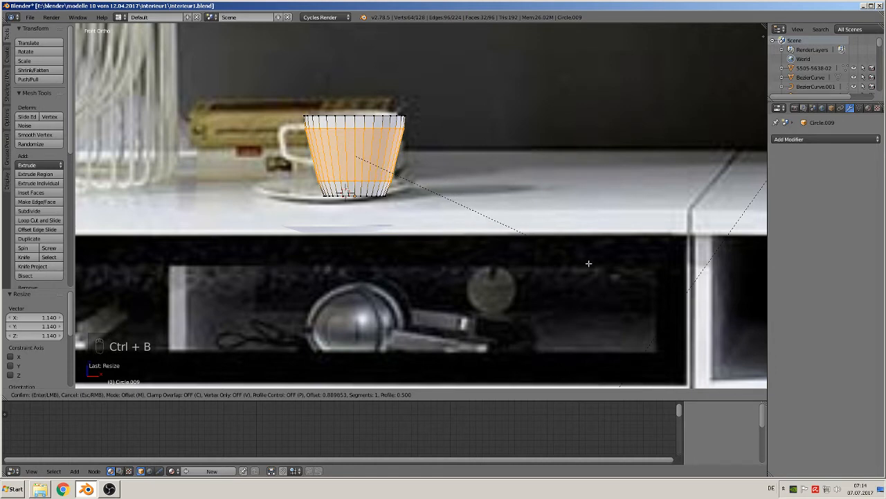
pyautogui.scroll(2, 590, 261)
pyautogui.click(593, 261)
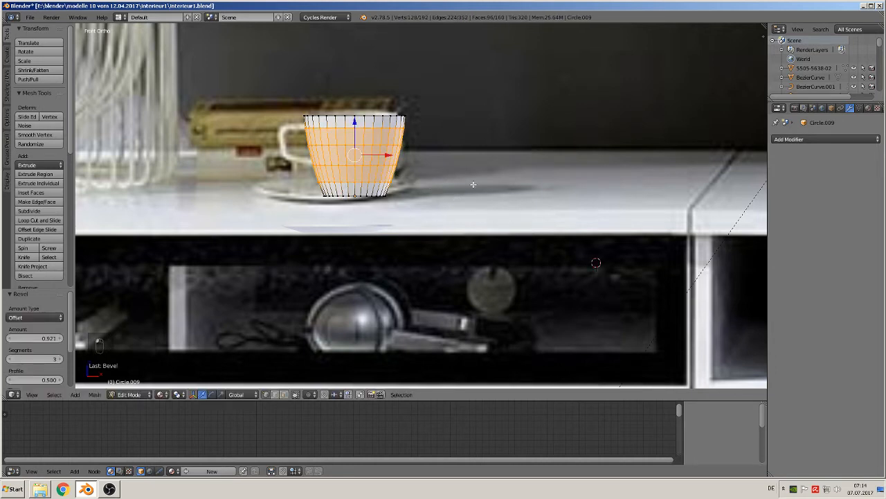
# Close the cup's open bottom edge loop with a face and return to Object Mode.
pyautogui.moveTo(485, 204); pyautogui.dragTo(291, 281, button='middle')
pyautogui.press('Tab')
pyautogui.press('Tab')
pyautogui.keyDown('alt'); pyautogui.rightClick(221, 245); pyautogui.keyUp('alt')
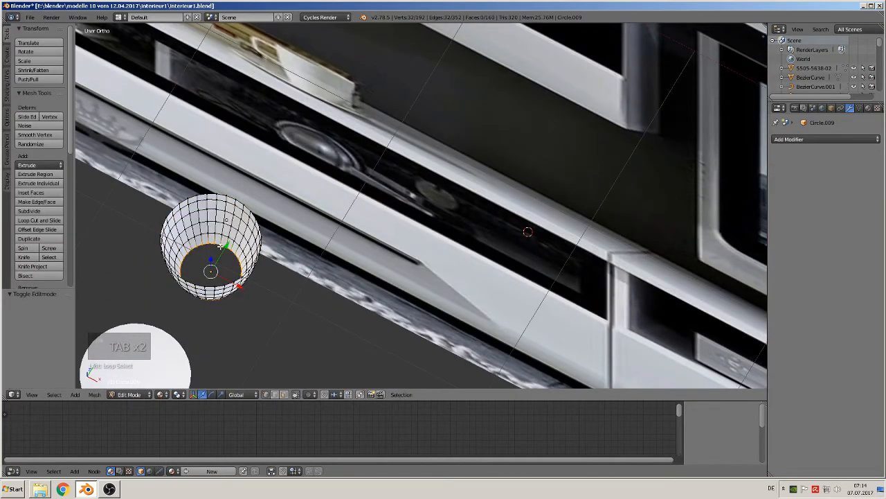
pyautogui.press('f')
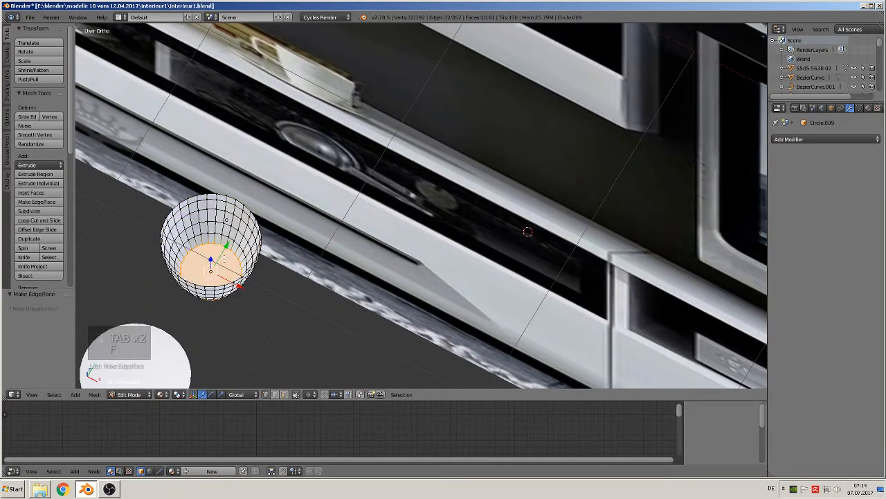
pyautogui.moveTo(221, 247); pyautogui.dragTo(388, 208, button='middle')
pyautogui.press('Tab')
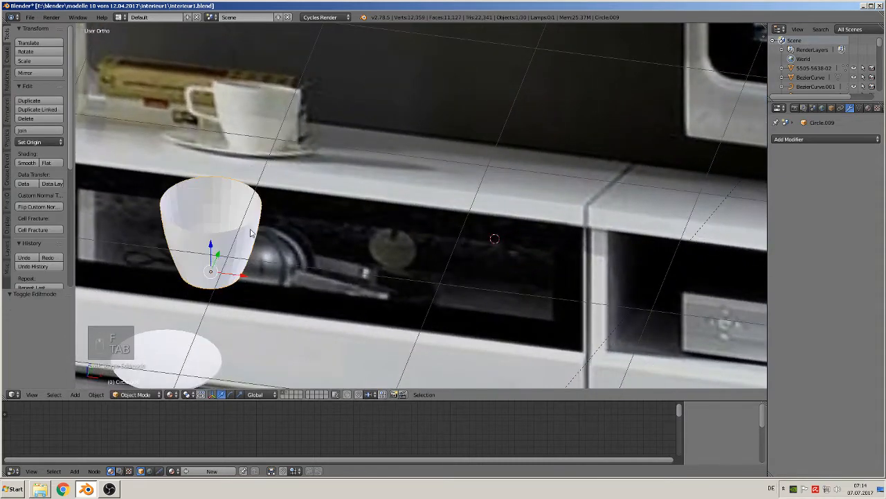
# Add a Solidify modifier to the cup with a thickness of 0.085 and shade the cup smooth.
pyautogui.click(802, 139)
pyautogui.click(722, 283)
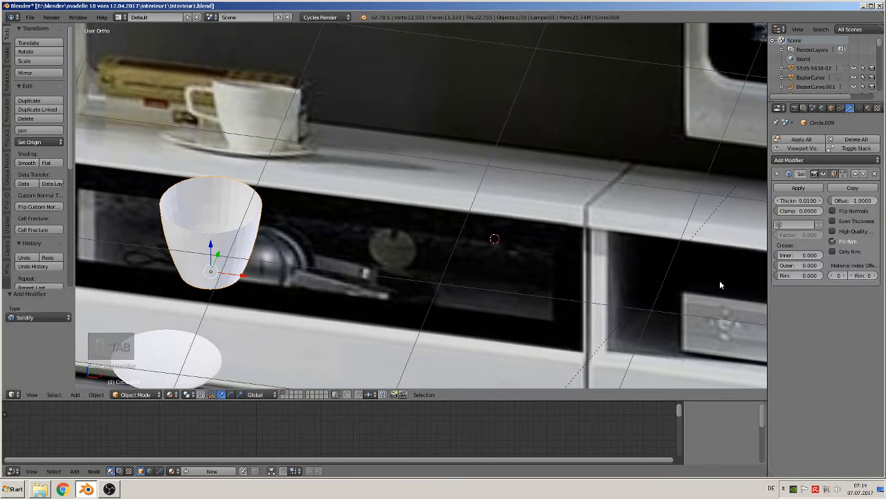
pyautogui.moveTo(808, 201); pyautogui.dragTo(829, 202)
pyautogui.click(26, 162)
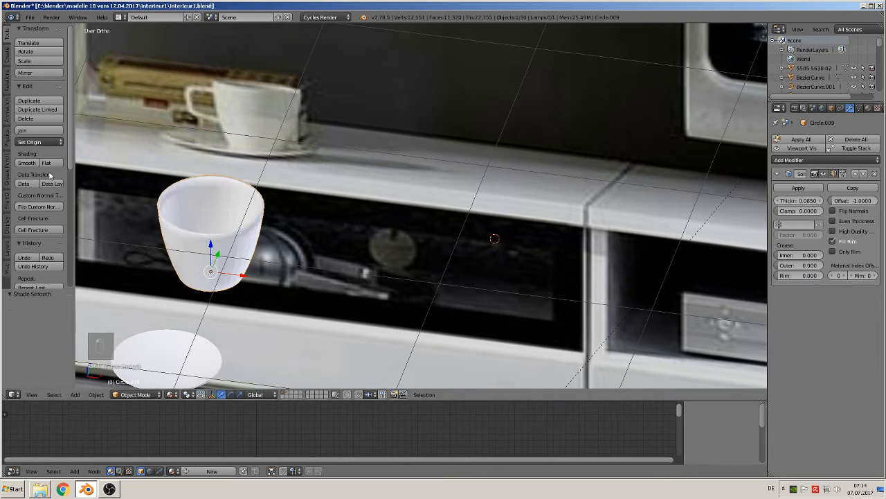
# Add an Edge Split modifier to the cup and move it about 0.13 down and 0.61 forward over the saucer.
pyautogui.click(817, 160)
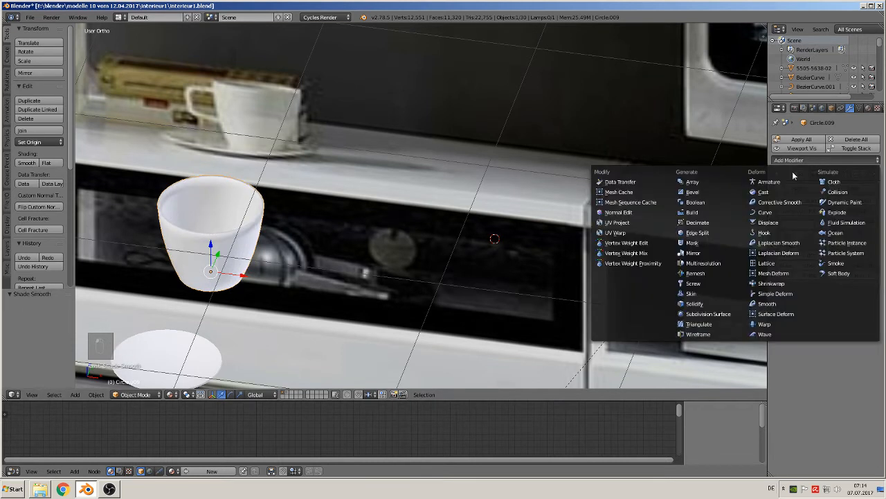
pyautogui.click(726, 236)
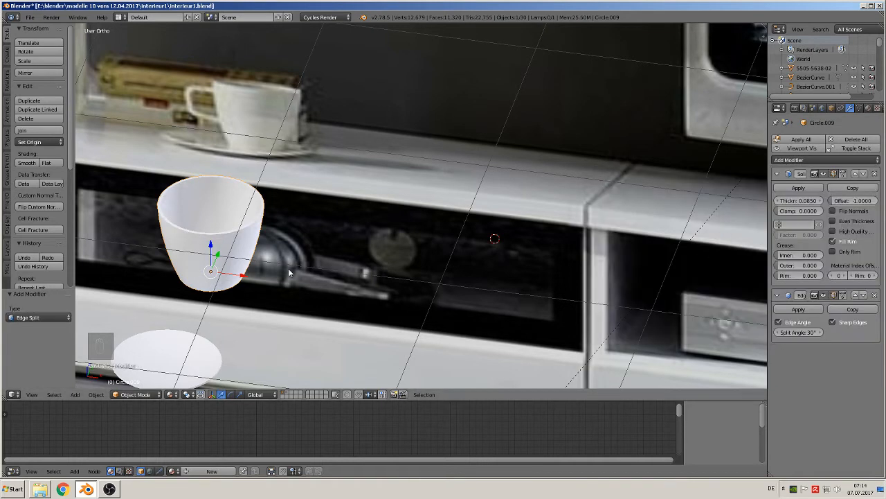
pyautogui.press('KP_1')
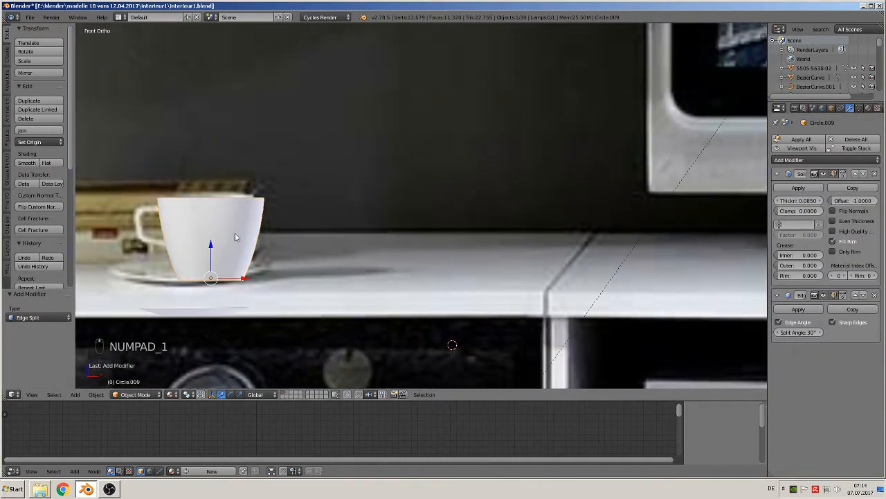
pyautogui.scroll(-5, 242, 249)
pyautogui.moveTo(335, 210); pyautogui.dragTo(337, 220)
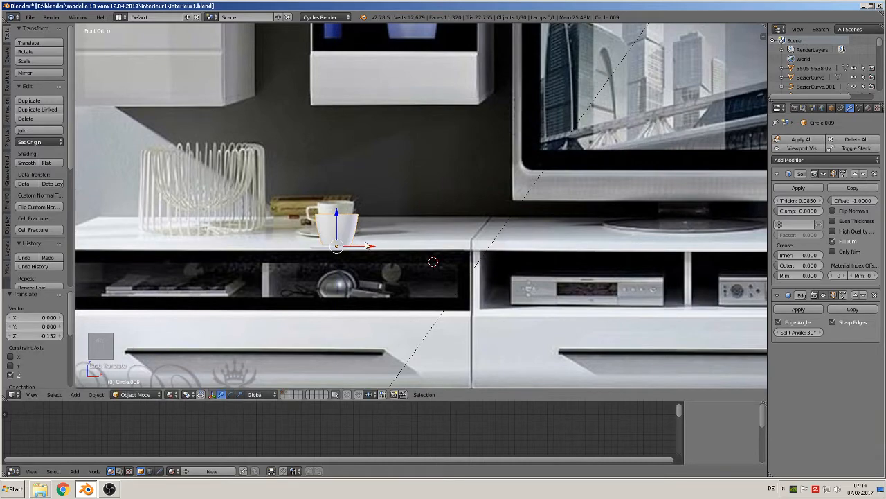
pyautogui.moveTo(367, 246); pyautogui.dragTo(361, 248)
pyautogui.moveTo(361, 275); pyautogui.dragTo(334, 311, button='middle')
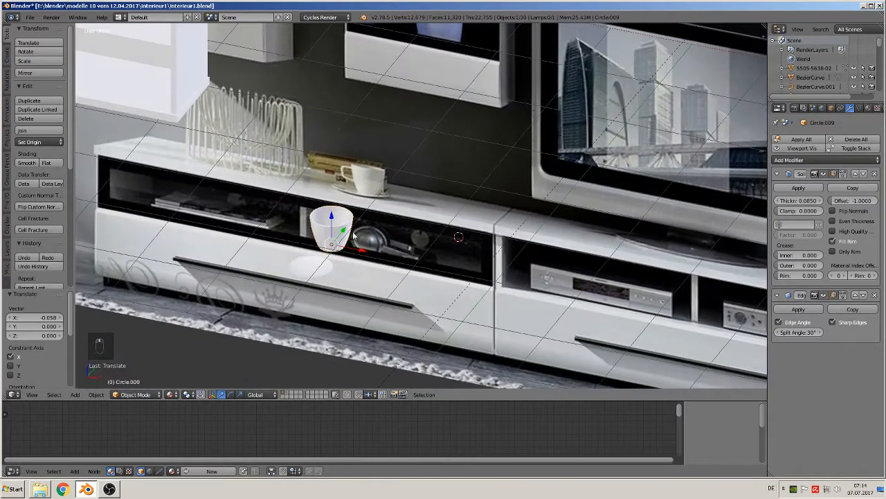
pyautogui.moveTo(352, 234); pyautogui.dragTo(336, 277)
# Scale the cup by about 0.653 and shift it along X and Y to centre it on the saucer.
pyautogui.press('s')
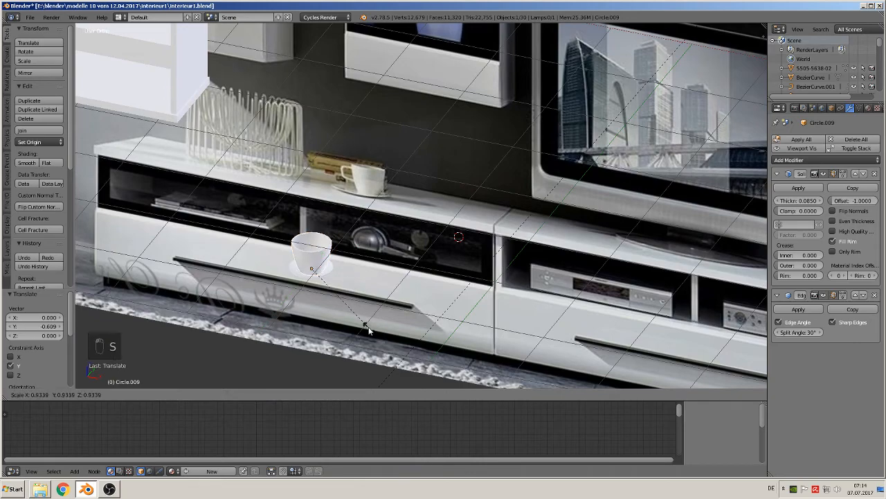
pyautogui.click(348, 312)
pyautogui.moveTo(348, 312); pyautogui.dragTo(368, 321, button='middle')
pyautogui.press('KP_Decimal')
pyautogui.scroll(-3, 388, 291)
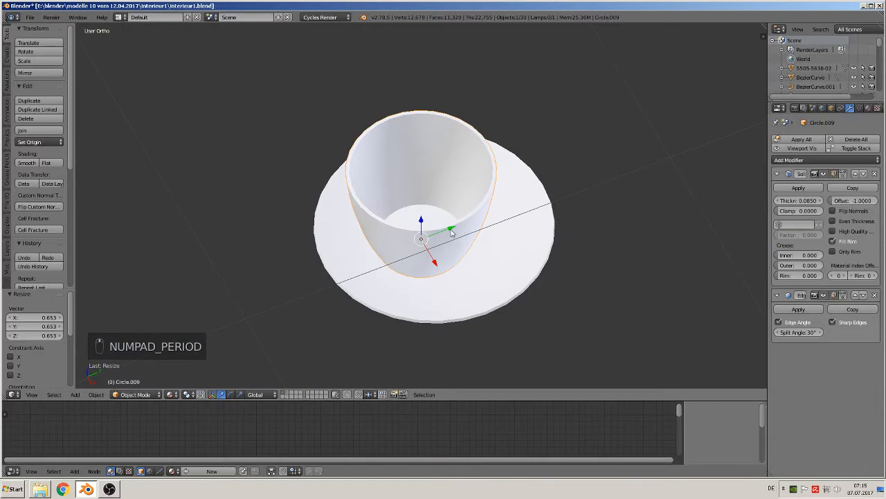
pyautogui.moveTo(451, 233); pyautogui.dragTo(465, 229)
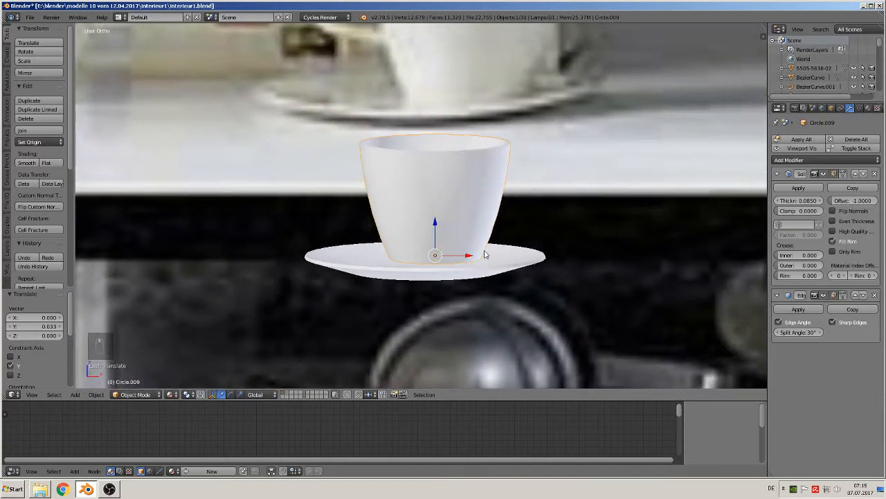
pyautogui.moveTo(485, 254); pyautogui.dragTo(457, 267)
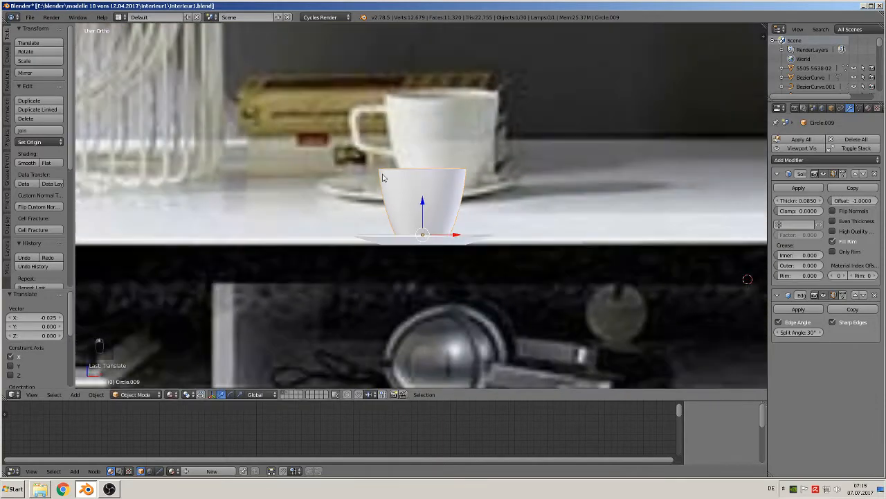
# Place the 3D cursor at the upper handle joint of the photographed cup in front view and deselect all objects.
pyautogui.press('KP_1')
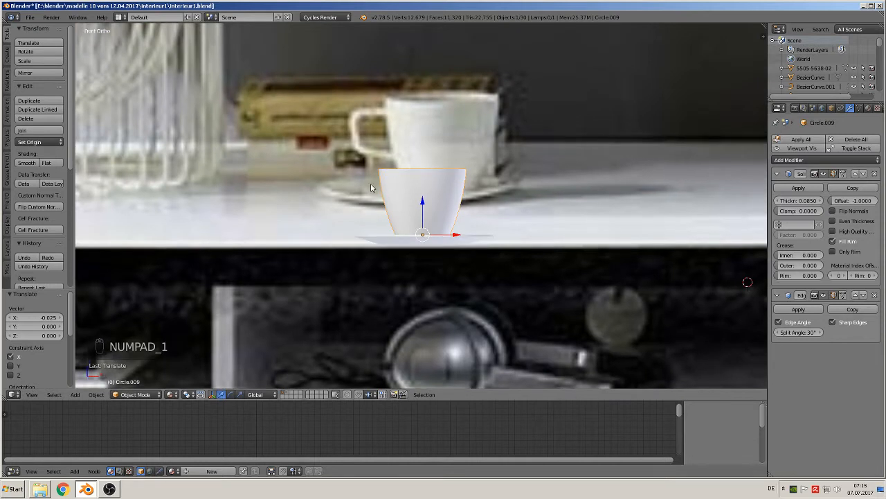
pyautogui.press('Tab')
pyautogui.press('Tab')
pyautogui.press('a')
pyautogui.press('a')
pyautogui.press('a')
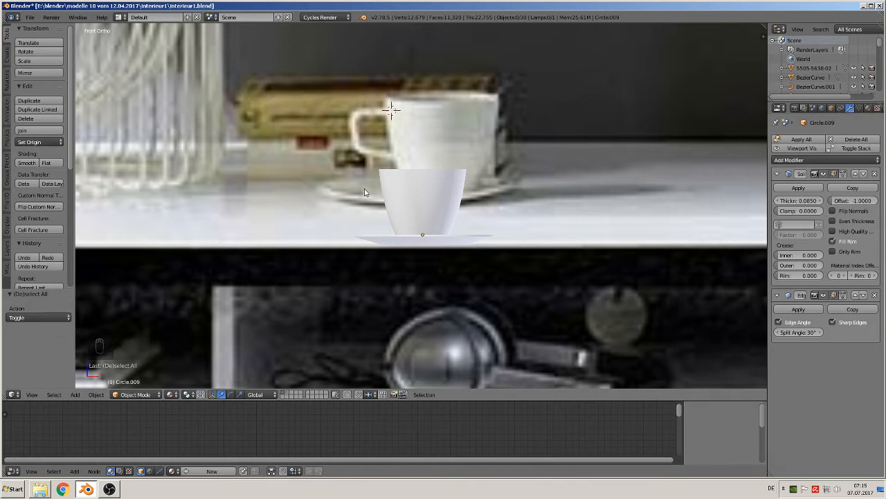
# Add a Bezier curve at the 3D cursor and rotate it 90° about the X axis.
pyautogui.click(75, 394)
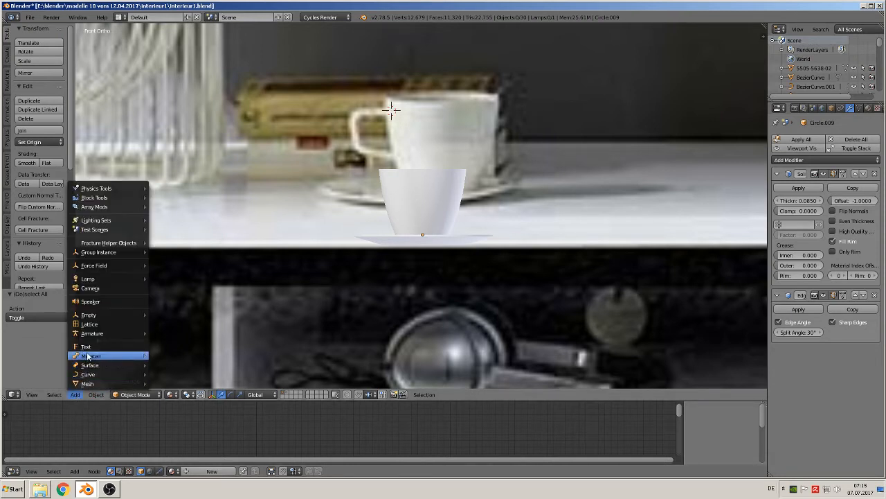
pyautogui.moveTo(88, 374)
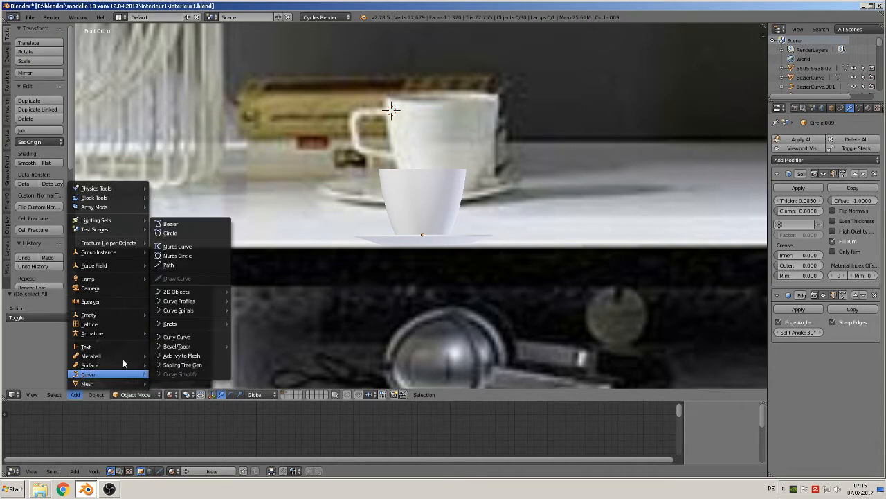
pyautogui.click(190, 224)
pyautogui.press('r')
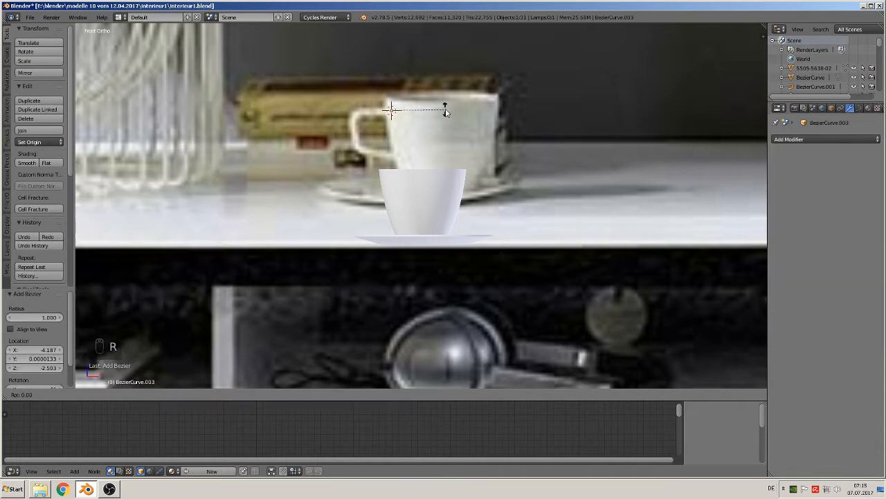
pyautogui.press('x')
pyautogui.press('0')
pyautogui.press('Return')
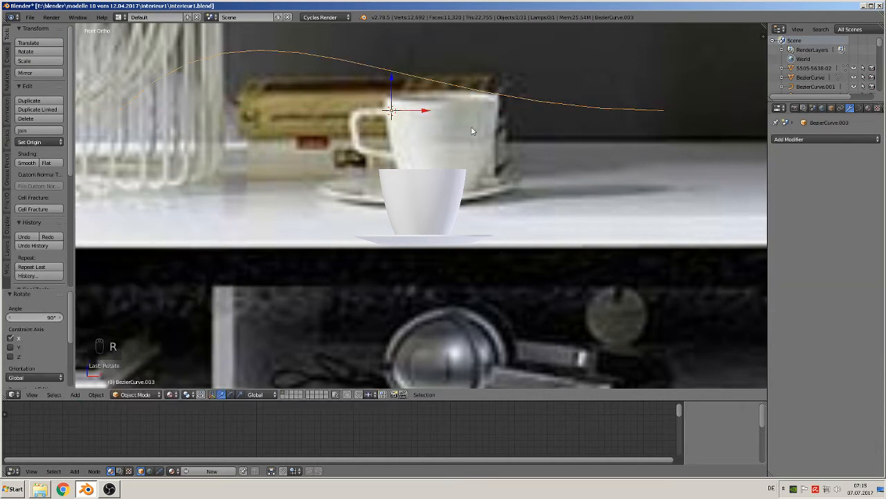
# Scale the curve by about 0.127 and move it about -0.144 along X to the photographed cup's handle.
pyautogui.press('s')
pyautogui.click(397, 138)
pyautogui.scroll(4, 395, 138)
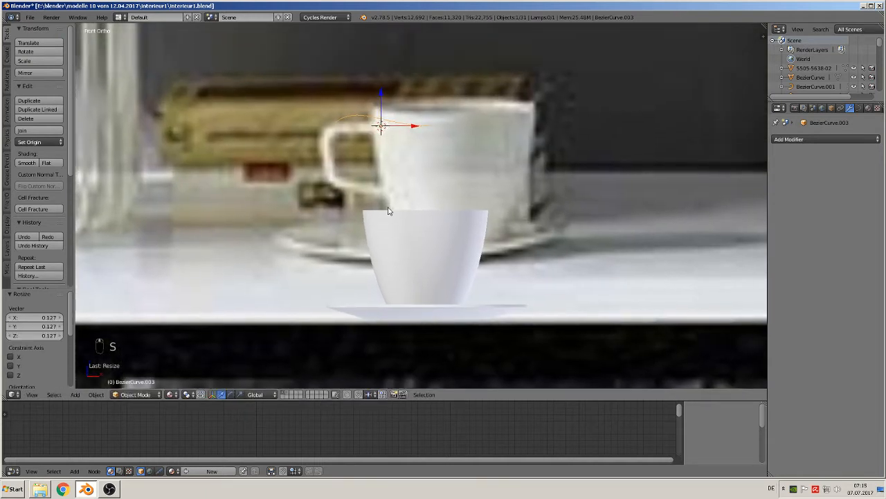
pyautogui.press('Tab')
pyautogui.press('Tab')
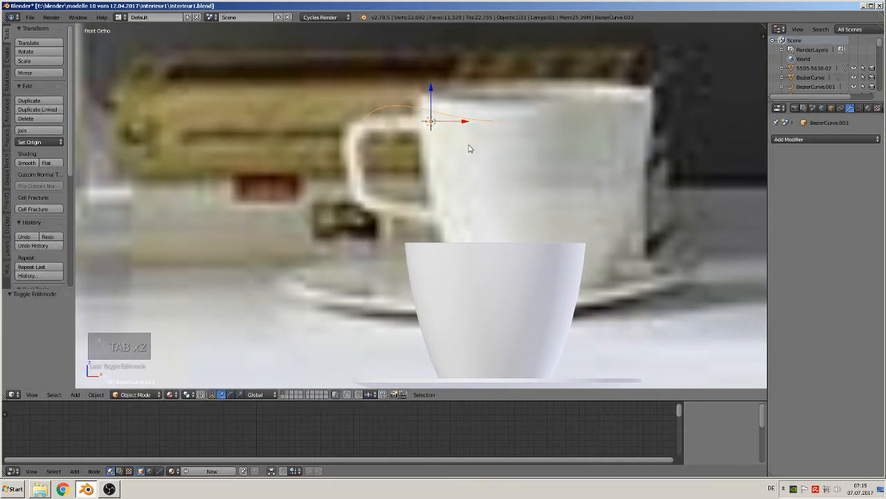
pyautogui.press('g')
pyautogui.click(383, 143)
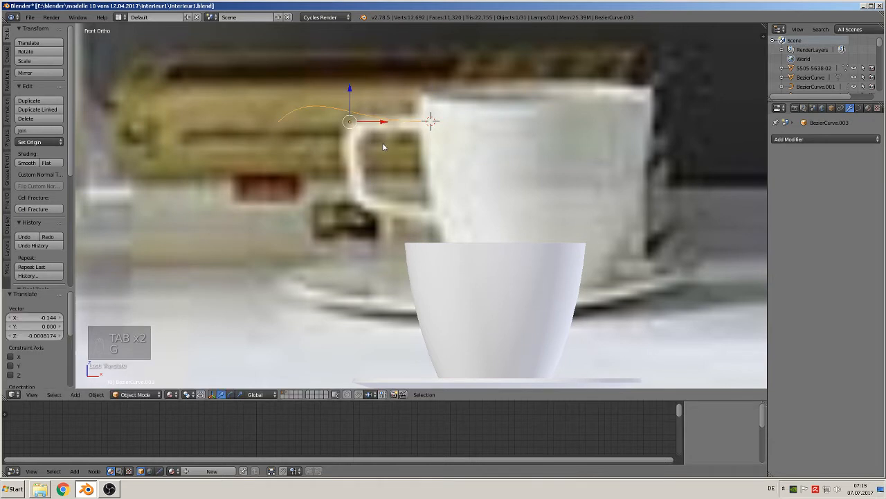
# Move the curve's free end point onto the outer side of the photographed handle and adjust the Bezier handles to follow its upper bend.
pyautogui.press('Tab')
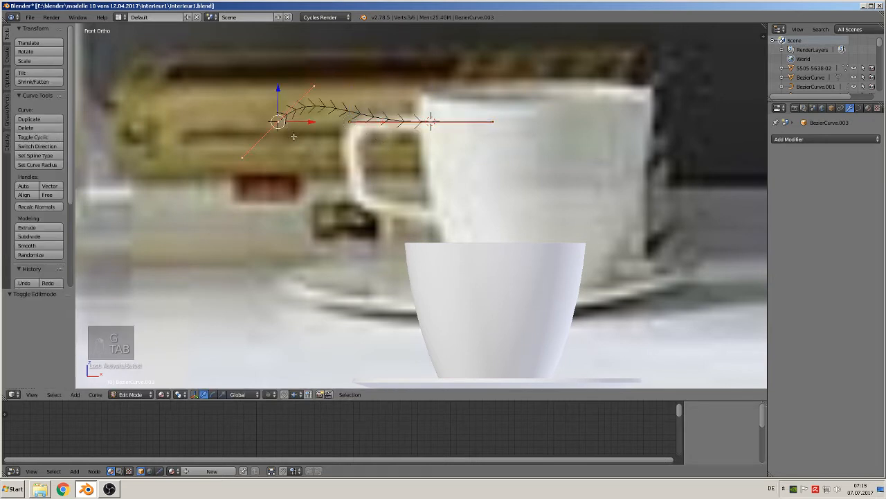
pyautogui.press('g')
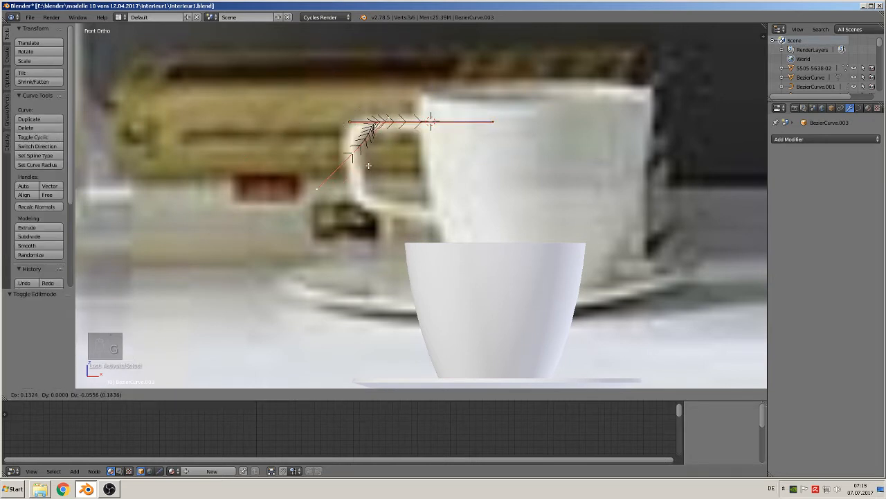
pyautogui.click(368, 165)
pyautogui.press('g')
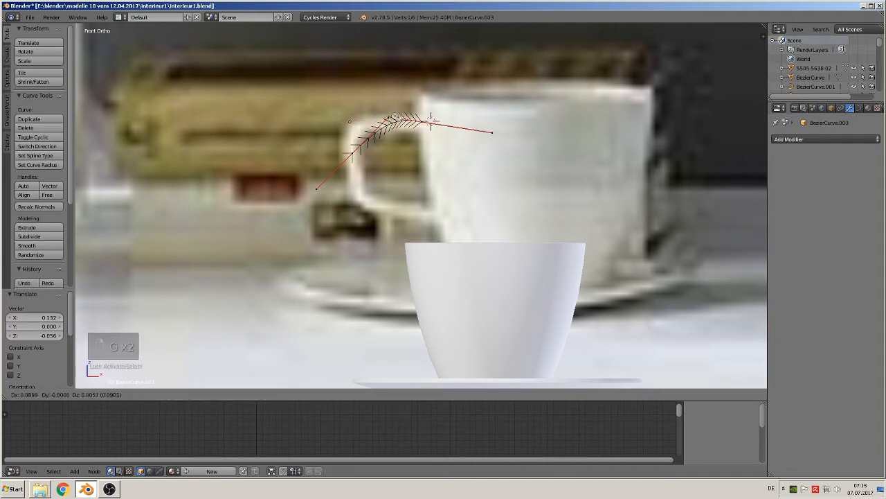
pyautogui.click(393, 115)
pyautogui.press('g')
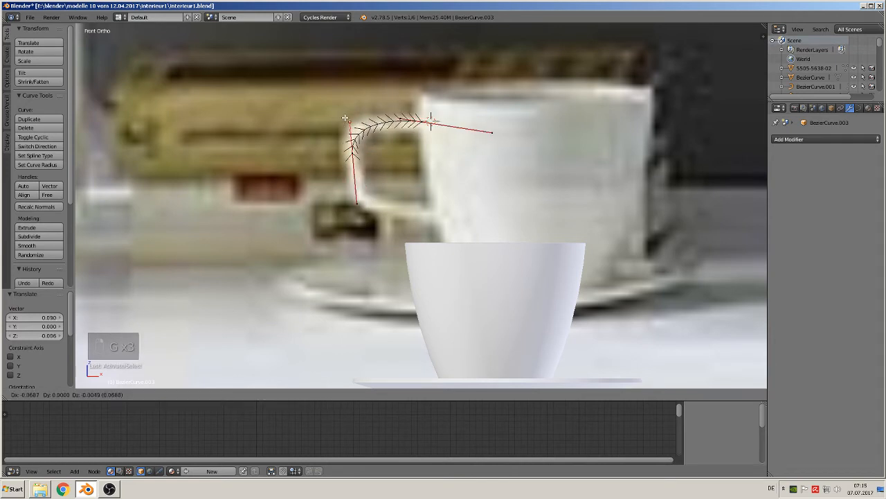
pyautogui.click(349, 119)
pyautogui.click(400, 117)
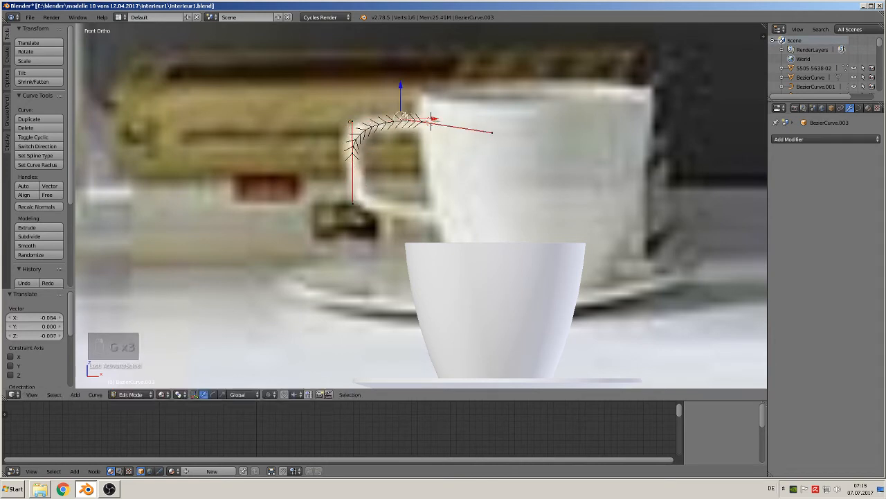
pyautogui.press('g')
pyautogui.click(400, 120)
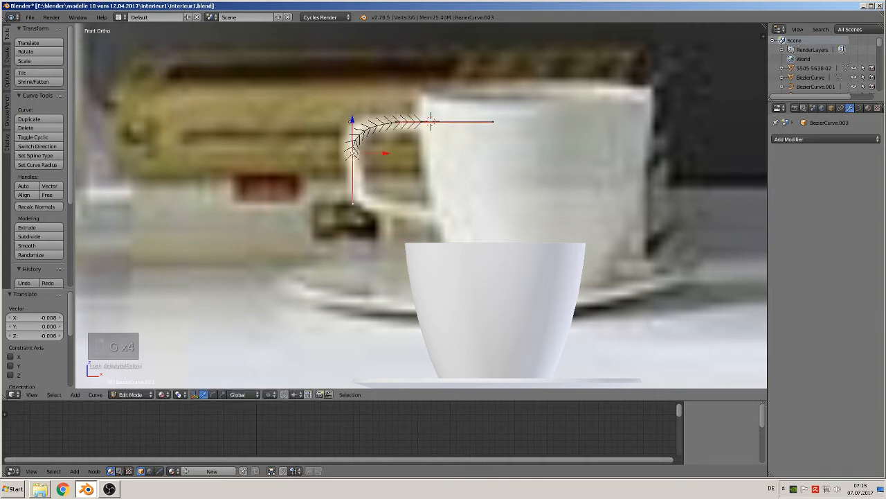
# Extrude the curve's lower end point towards the handle's lower bend and adjust the Bezier handles to round that segment.
pyautogui.press('e')
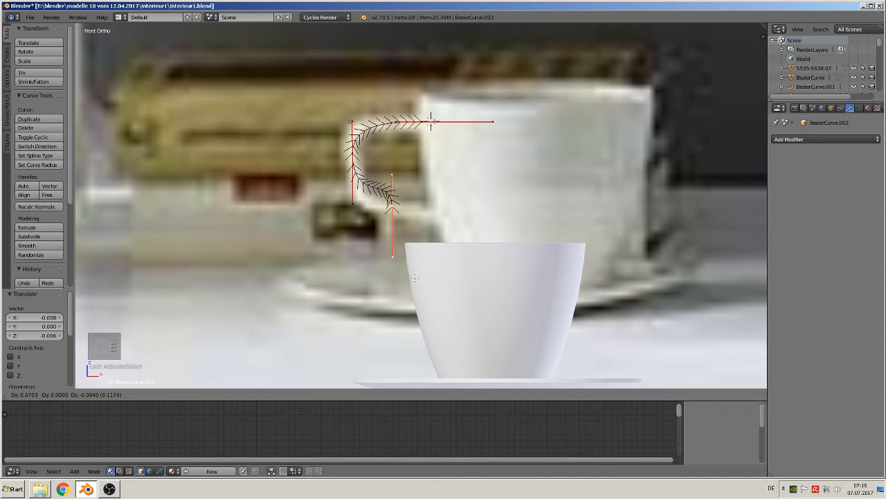
pyautogui.click(392, 173)
pyautogui.press('g')
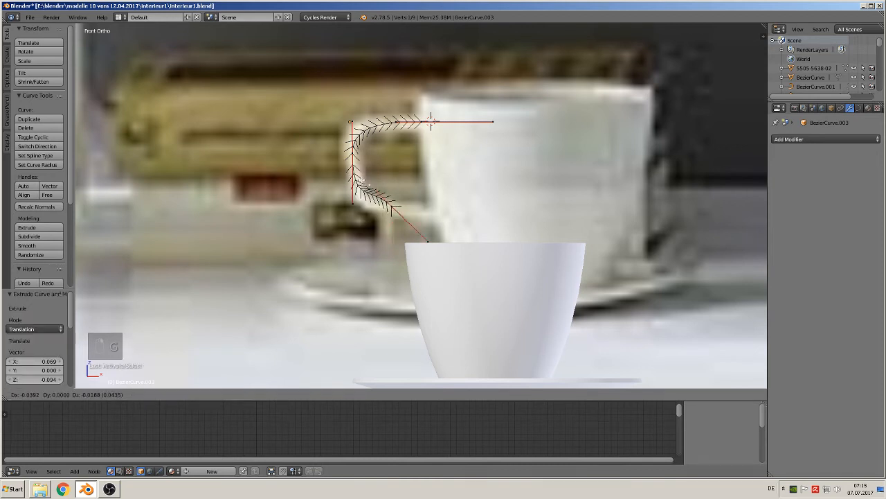
pyautogui.click(347, 205)
pyautogui.press('g')
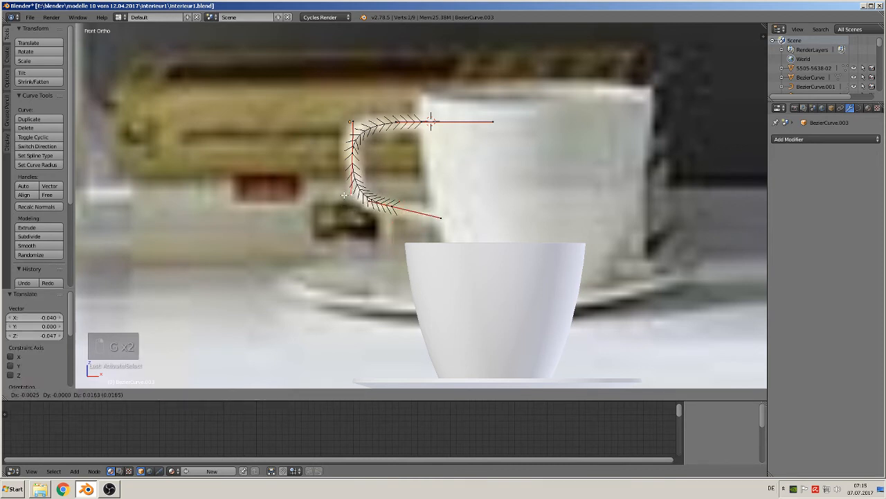
pyautogui.click(344, 178)
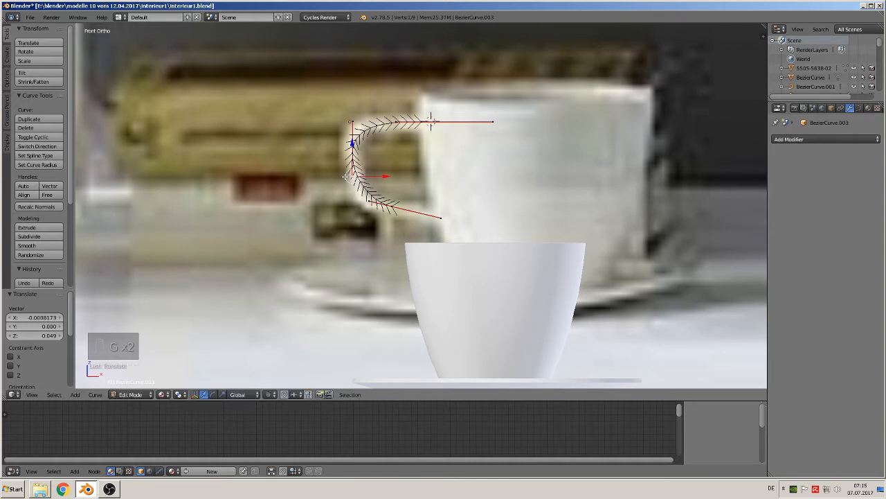
# Move the extruded end point to the photographed cup's body, level its Bezier handle horizontally and leave curve editing.
pyautogui.press('g')
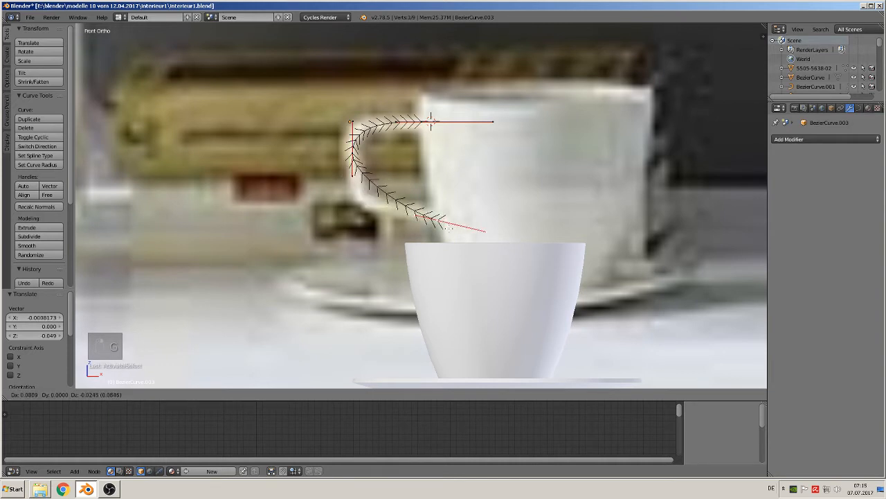
pyautogui.click(433, 221)
pyautogui.rightClick(419, 215)
pyautogui.press('g')
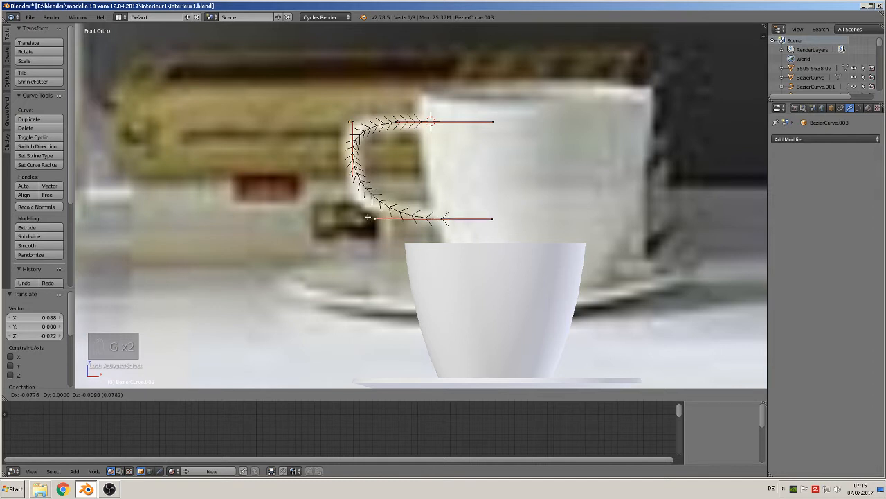
pyautogui.click(369, 217)
pyautogui.press('Tab')
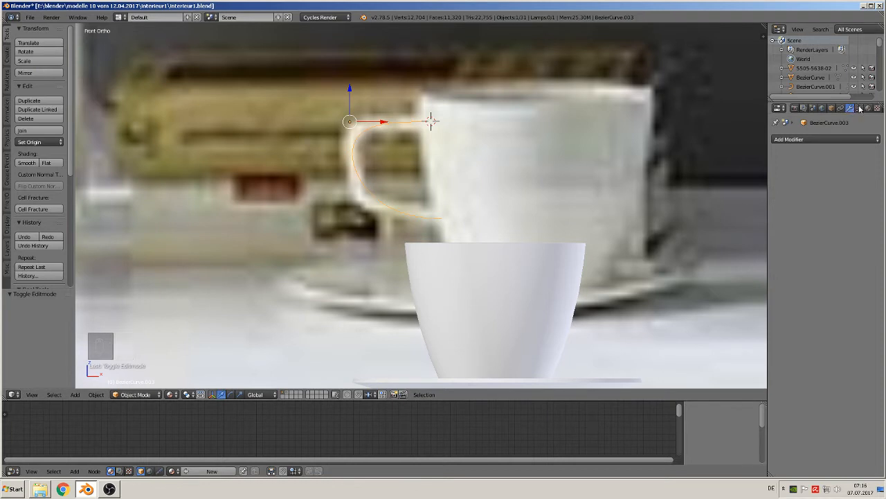
# Set the handle curve's fill to Full and its bevel depth to 0.113.
pyautogui.click(858, 109)
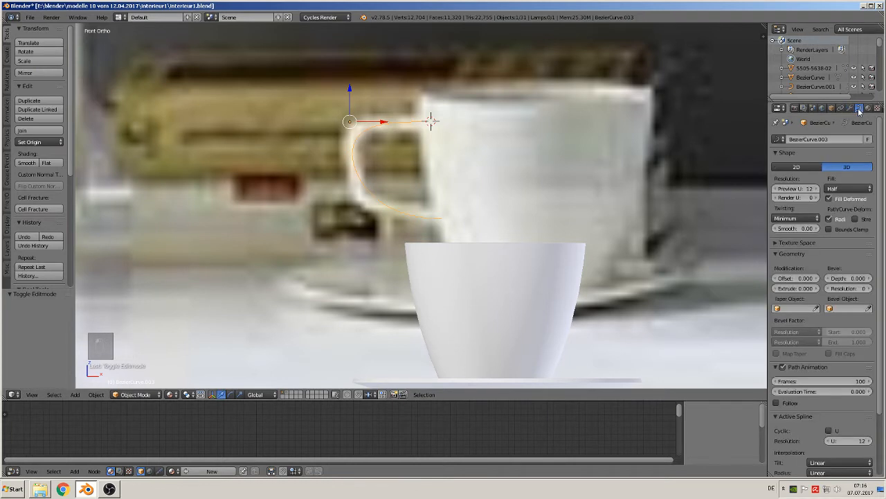
pyautogui.click(841, 189)
pyautogui.click(840, 178)
pyautogui.moveTo(849, 280); pyautogui.dragTo(866, 279)
# Move the cup handle about -0.564 along the Y axis, out in front of the reference image.
pyautogui.moveTo(439, 174); pyautogui.dragTo(395, 203, button='middle')
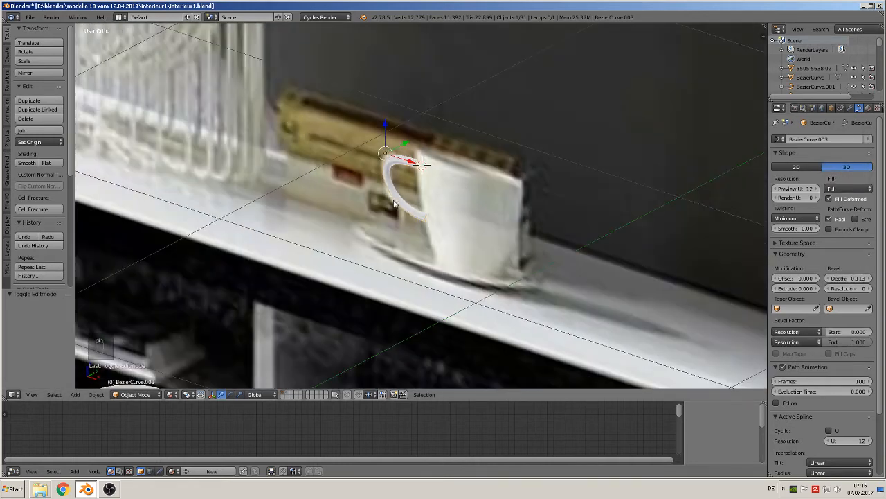
pyautogui.moveTo(407, 143); pyautogui.dragTo(293, 204)
pyautogui.scroll(4, 287, 222)
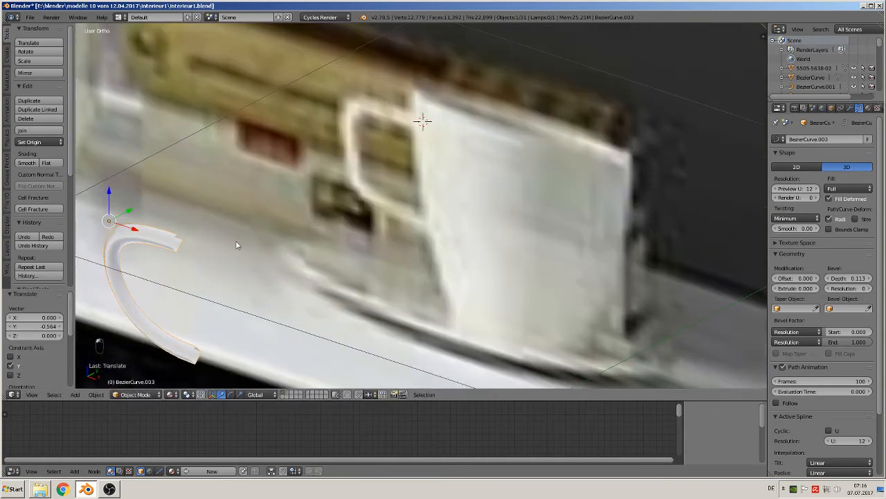
pyautogui.moveTo(236, 243); pyautogui.dragTo(380, 170, button='middle')
pyautogui.scroll(5, 380, 170)
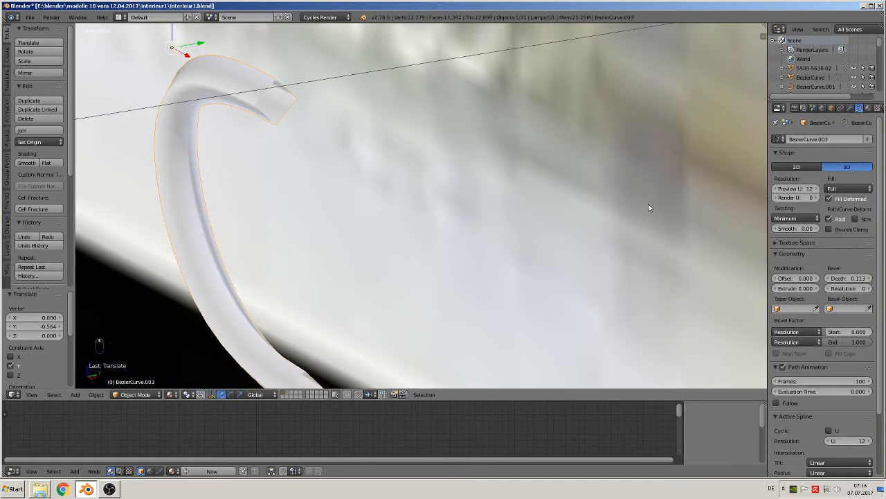
# Set the bevel resolution of the cup handle's curve to 4.
pyautogui.click(871, 289)
pyautogui.click(870, 288)
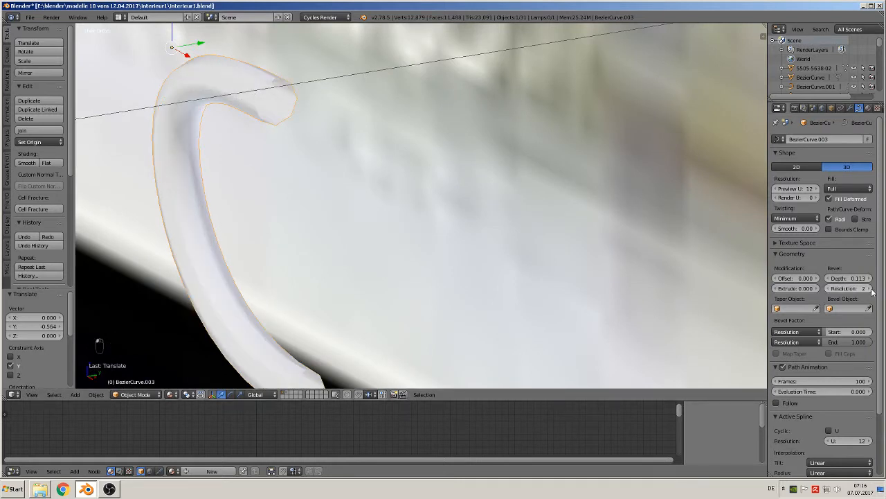
pyautogui.click(871, 289)
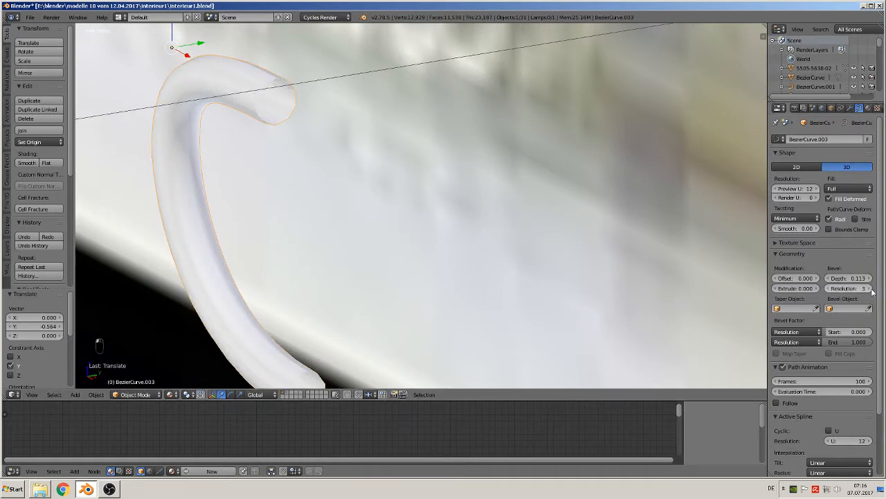
pyautogui.click(871, 289)
pyautogui.scroll(-4, 526, 274)
pyautogui.moveTo(526, 274); pyautogui.dragTo(586, 257, button='middle')
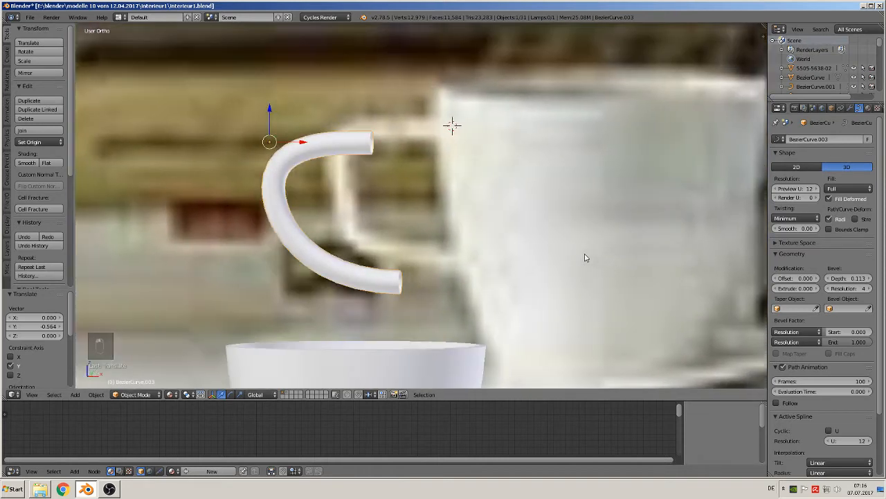
# Lower the handle about -0.253 along the Z axis and shift it about 0.034 along X to the modelled cup's side.
pyautogui.press('KP_1')
pyautogui.scroll(-5, 485, 222)
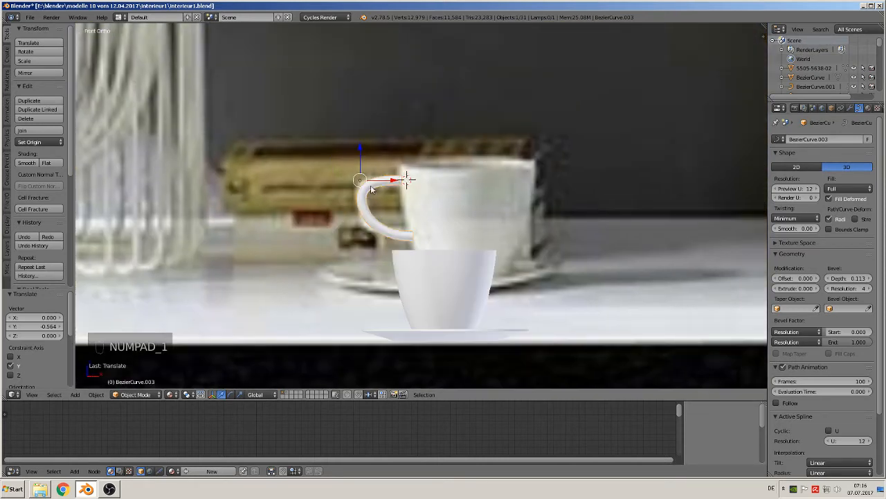
pyautogui.press('g')
pyautogui.press('z')
pyautogui.click(396, 270)
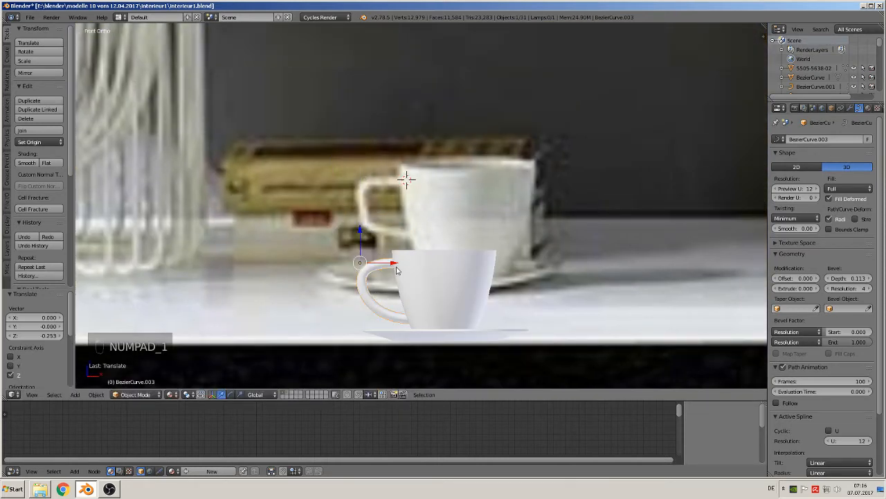
pyautogui.moveTo(398, 263)
pyautogui.mouseDown()
pyautogui.moveTo(385, 264)
pyautogui.moveTo(399, 270)
pyautogui.mouseUp()
pyautogui.press('s')
pyautogui.click(411, 292)
# Move the handle about -1.022 along the Y axis into line with the modelled cup and deselect everything.
pyautogui.scroll(-6, 378, 326)
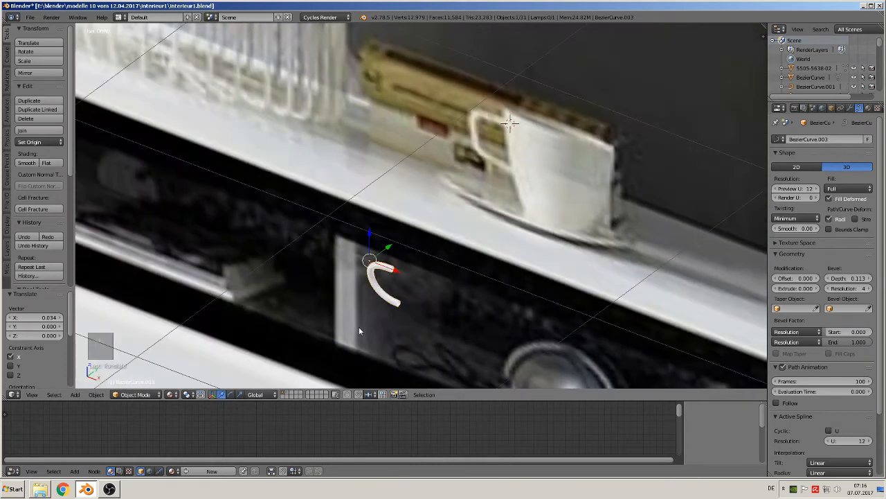
pyautogui.press('KP_7')
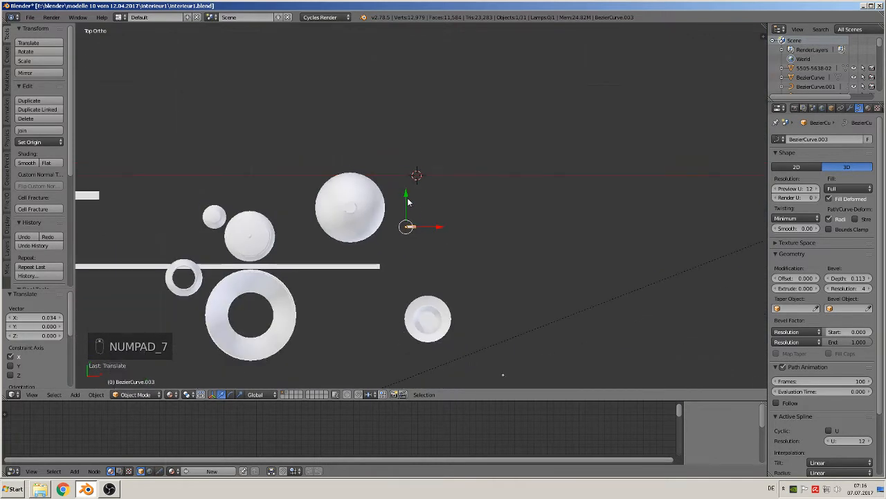
pyautogui.moveTo(409, 202); pyautogui.dragTo(407, 286)
pyautogui.press('KP_1')
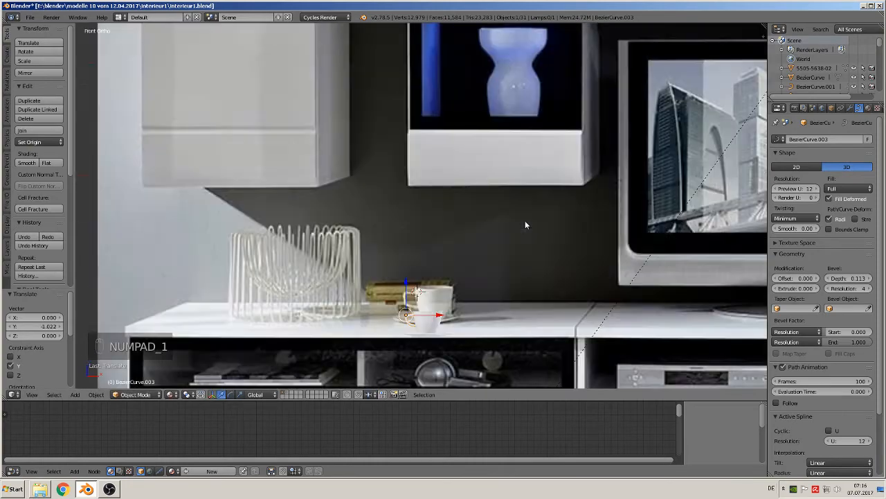
pyautogui.scroll(5, 498, 300)
pyautogui.press('a')
pyautogui.press('a')
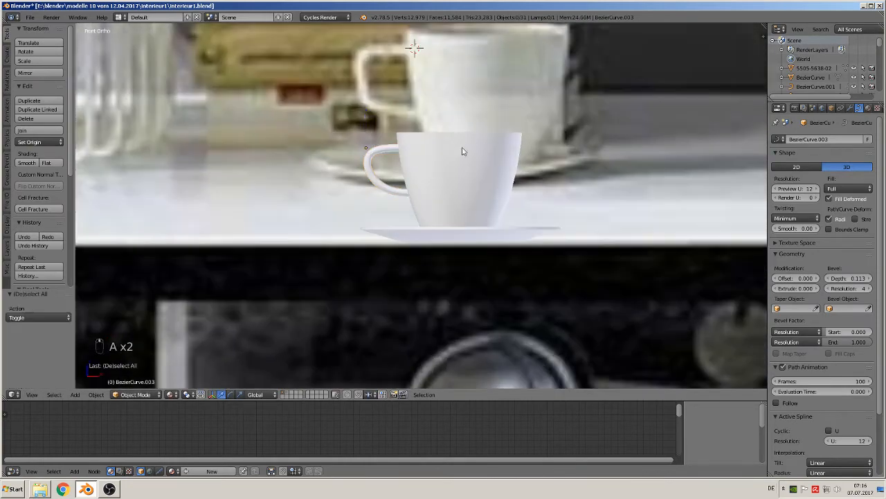
pyautogui.moveTo(463, 148); pyautogui.dragTo(431, 164, button='middle')
pyautogui.scroll(3, 407, 166)
pyautogui.scroll(2, 406, 166)
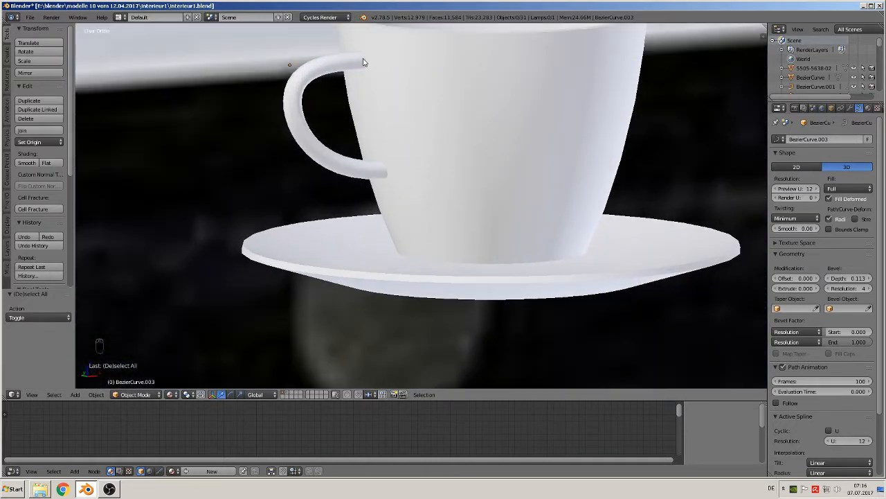
# Select the cup handle's curve and reduce its bevel resolution to 2.
pyautogui.rightClick(337, 65)
pyautogui.scroll(-3, 336, 66)
pyautogui.moveTo(337, 69); pyautogui.dragTo(290, 130, button='middle')
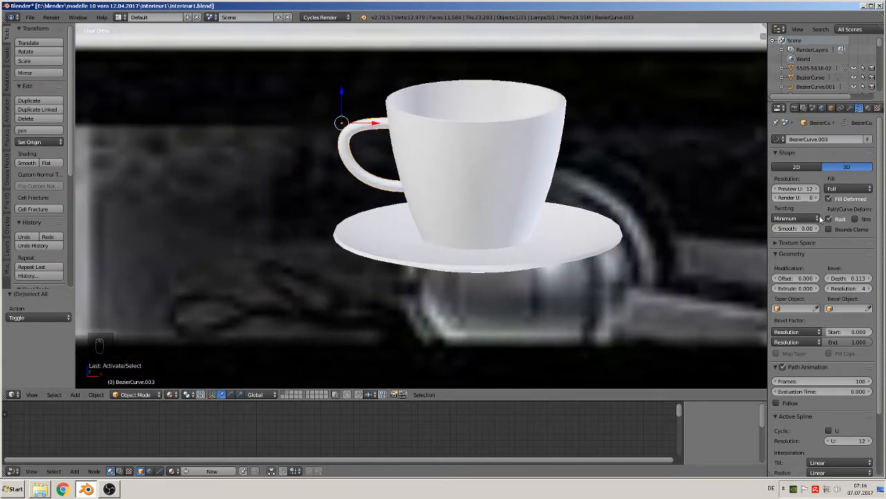
pyautogui.click(830, 290)
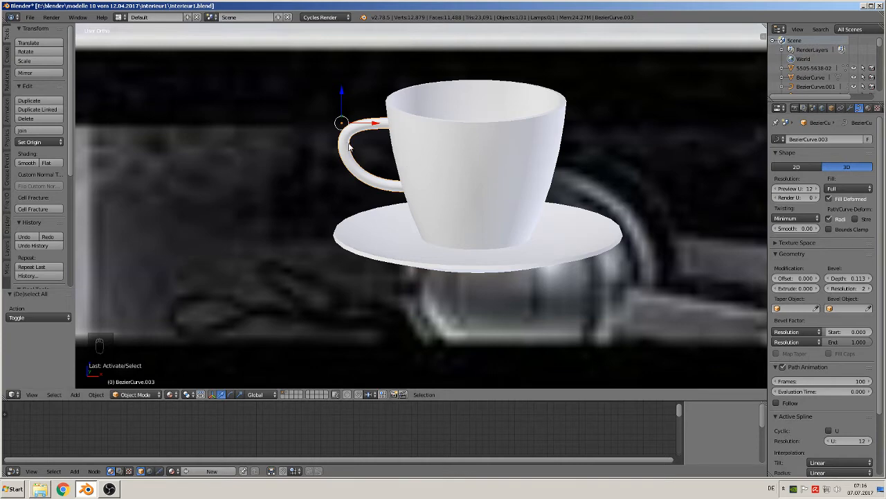
pyautogui.moveTo(388, 151)
pyautogui.mouseDown(button='middle')
pyautogui.moveTo(360, 206)
pyautogui.moveTo(386, 139)
pyautogui.mouseUp(button='middle')
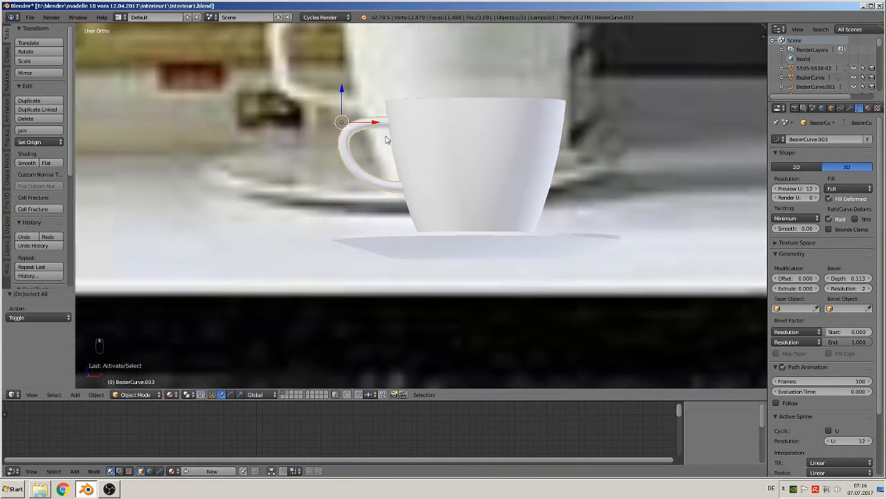
# Duplicate the handle curve and place the copy about -0.323 along the X axis, keeping the original at the cup selected.
pyautogui.hotkey('shift', 'd')
pyautogui.click(364, 141)
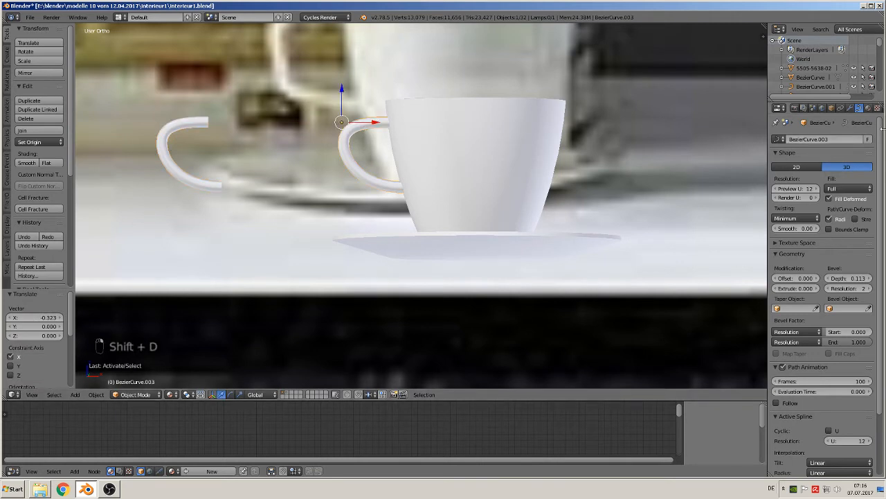
pyautogui.click(850, 108)
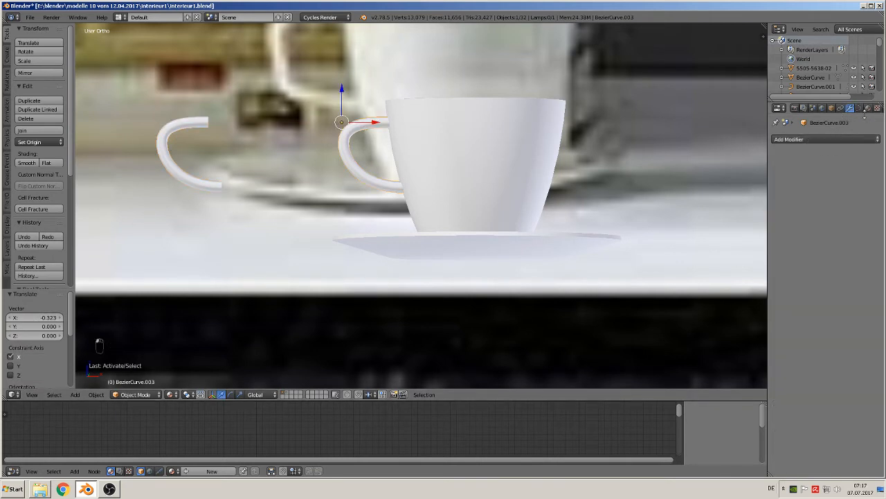
pyautogui.click(859, 108)
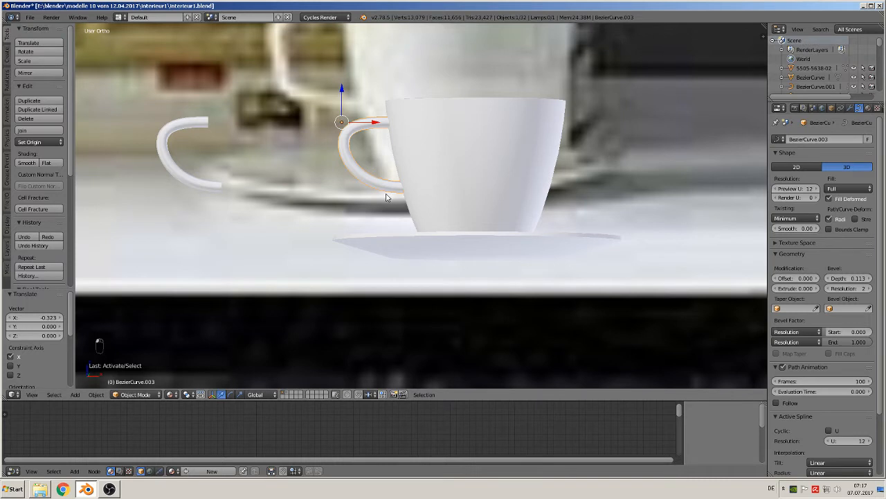
# Convert the handle at the cup from a curve to a mesh, move it clear of the cup along X and start editing it.
pyautogui.hotkey('alt', 'c')
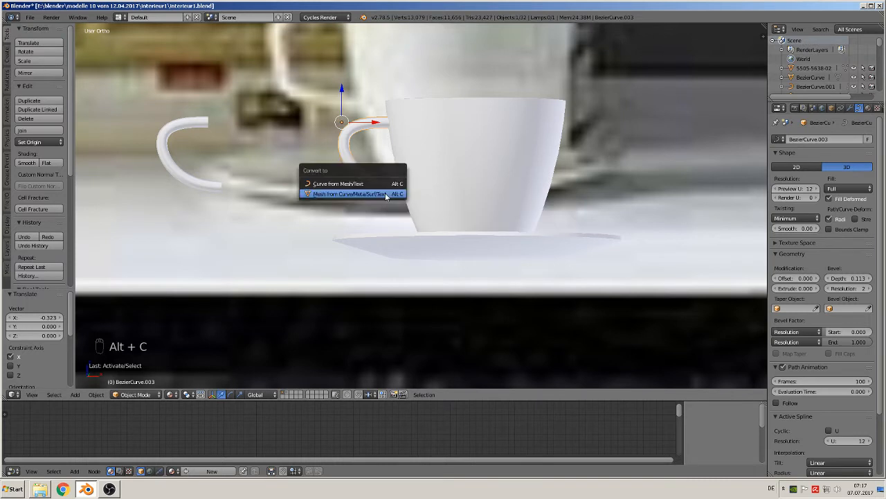
pyautogui.click(386, 197)
pyautogui.press('Tab')
pyautogui.press('Tab')
pyautogui.moveTo(374, 123); pyautogui.dragTo(357, 131)
pyautogui.press('Tab')
pyautogui.scroll(3, 378, 141)
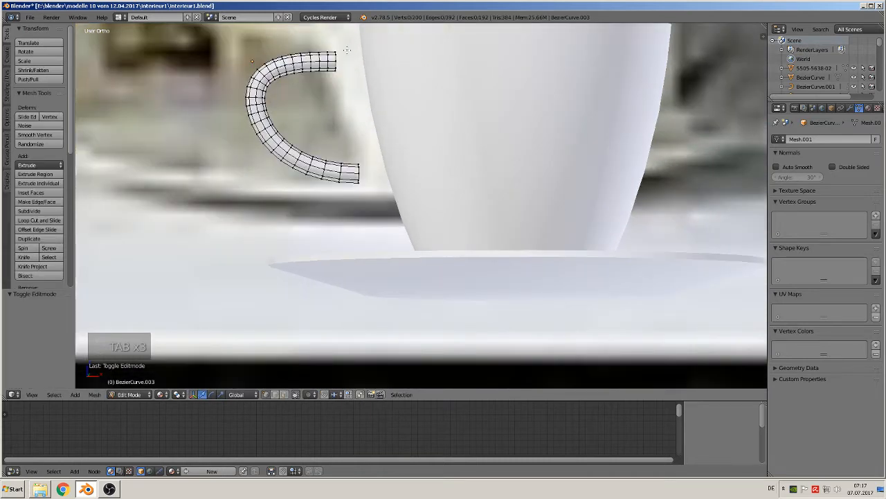
pyautogui.keyDown('alt'); pyautogui.rightClick(337, 58); pyautogui.keyUp('alt')
pyautogui.keyDown('alt'); pyautogui.keyDown('shift'); pyautogui.rightClick(363, 173); pyautogui.keyUp('shift'); pyautogui.keyUp('alt')
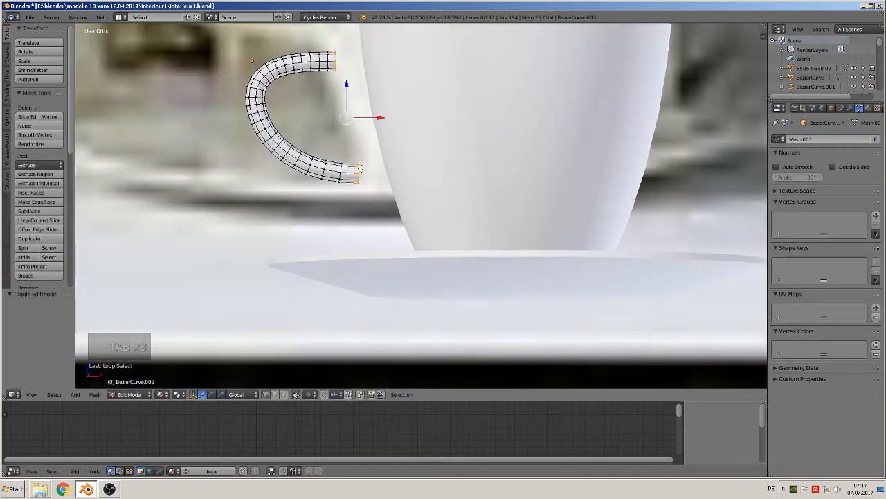
pyautogui.press('s')
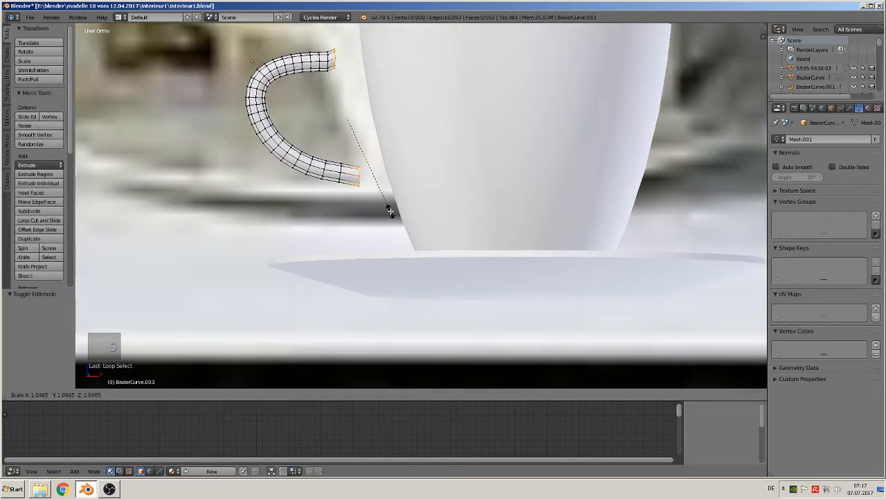
pyautogui.click(389, 210)
# Select only the edge loop at the handle's upper end and set proportional editing to Connected.
pyautogui.keyDown('alt'); pyautogui.rightClick(333, 62); pyautogui.keyUp('alt')
pyautogui.keyDown('alt'); pyautogui.rightClick(336, 60); pyautogui.keyUp('alt')
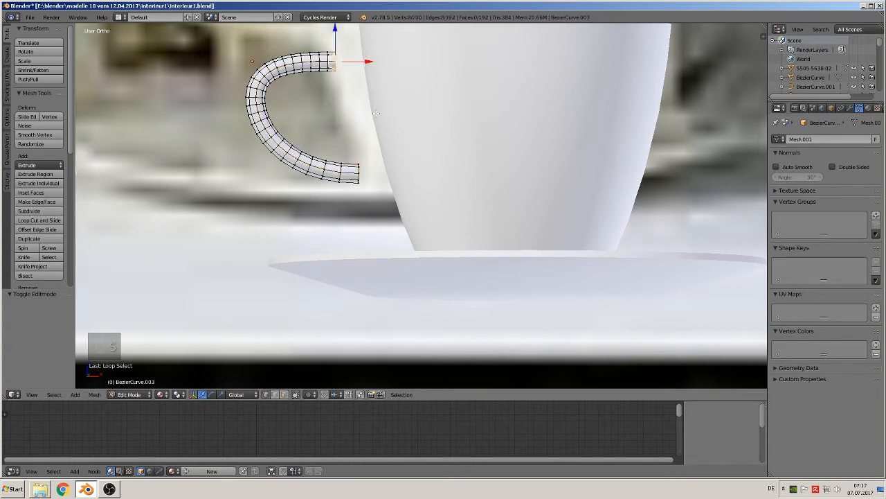
pyautogui.press('s')
pyautogui.click(388, 131)
pyautogui.click(309, 394)
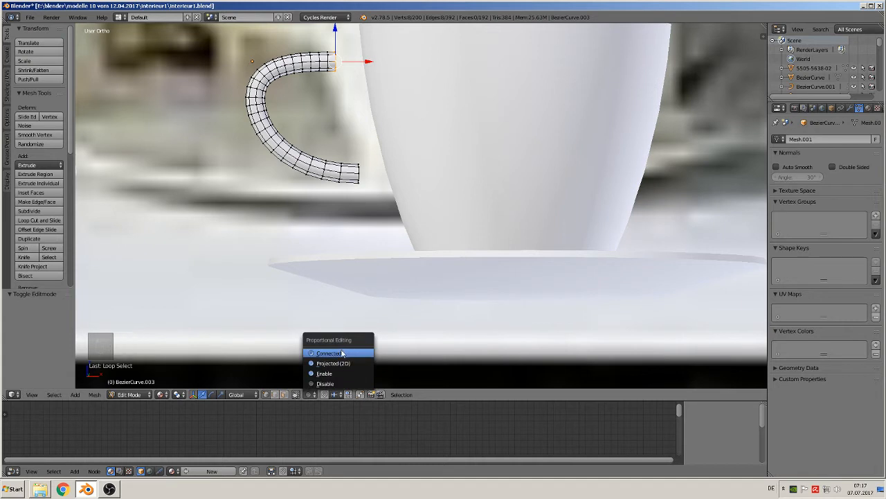
pyautogui.click(341, 354)
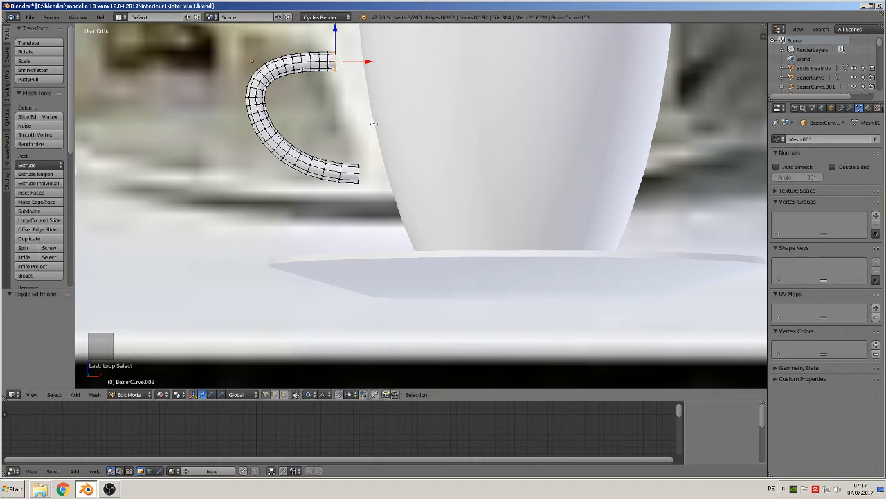
# Flare the handle's upper end by scaling its edge loop about 1.278 with a proportional size of 0.04.
pyautogui.press('s')
pyautogui.press('x')
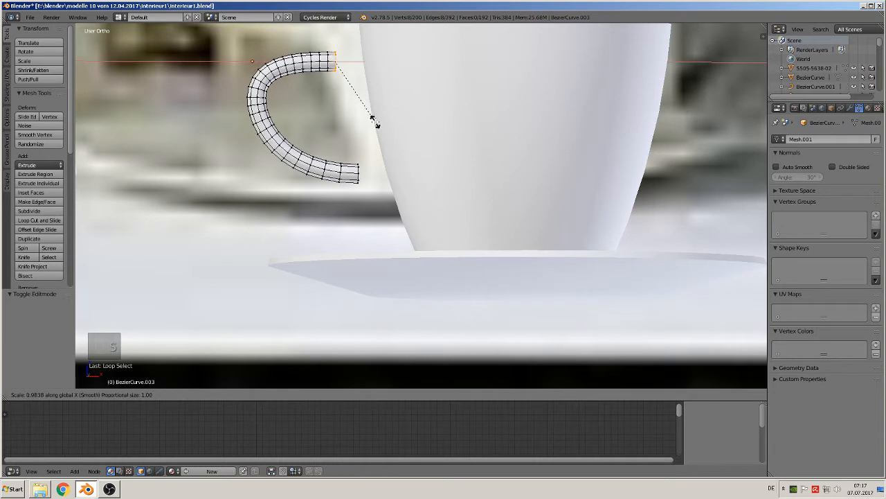
pyautogui.scroll(20, 374, 122)
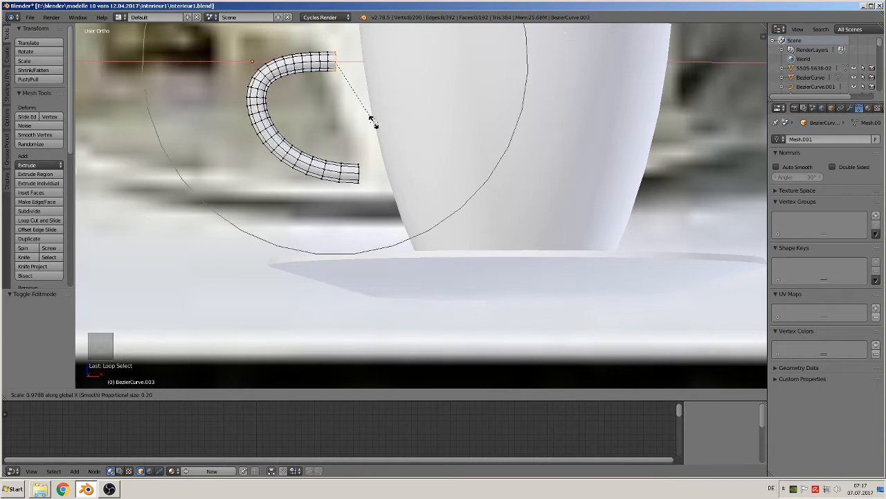
pyautogui.scroll(6, 374, 122)
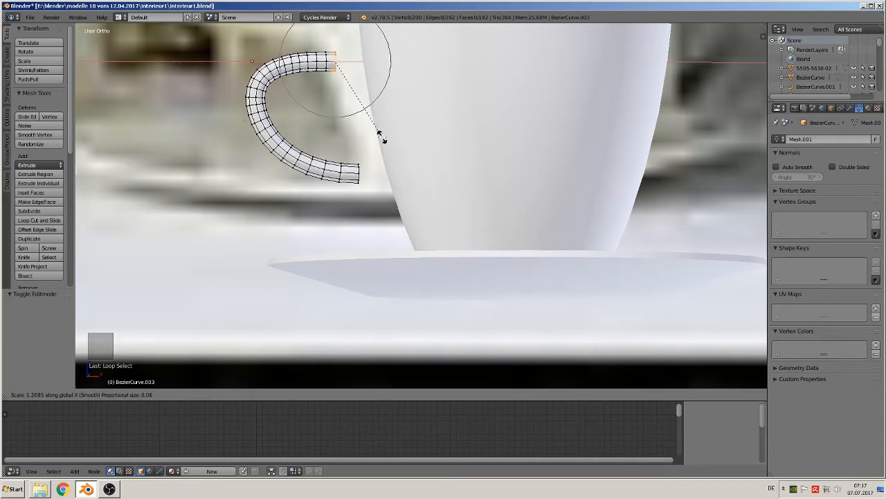
pyautogui.rightClick(381, 130)
pyautogui.press('s')
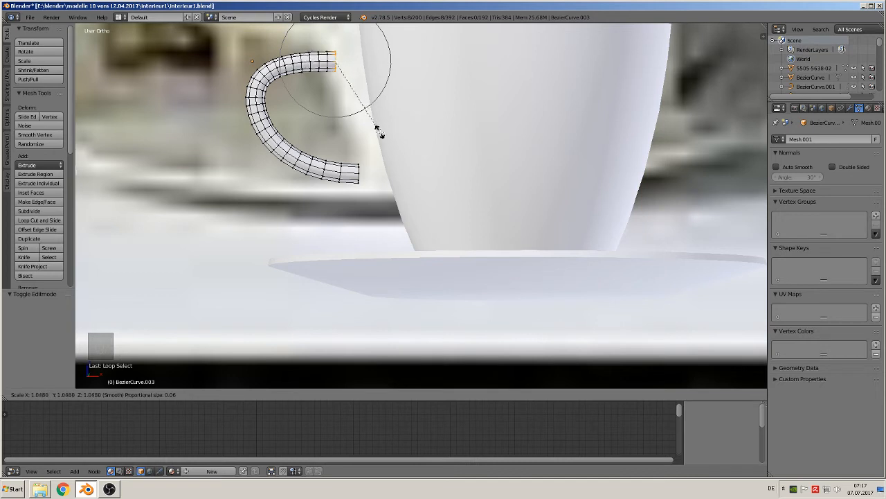
pyautogui.scroll(4, 383, 137)
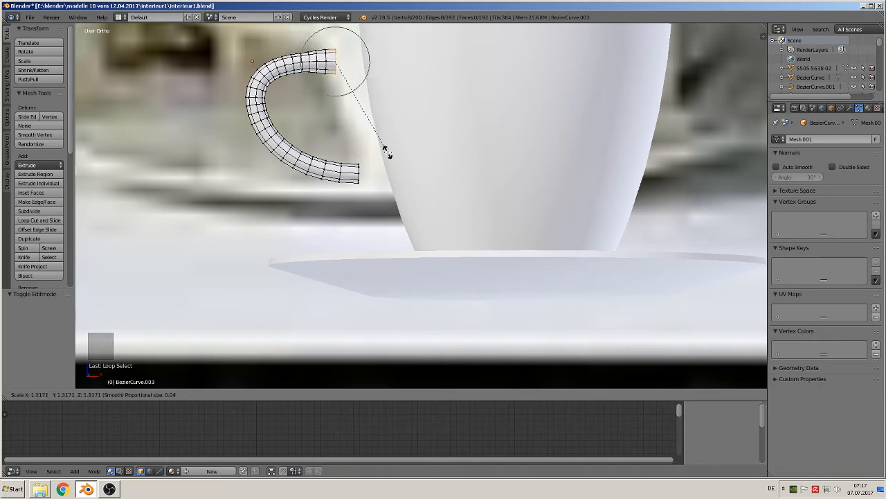
pyautogui.click(387, 157)
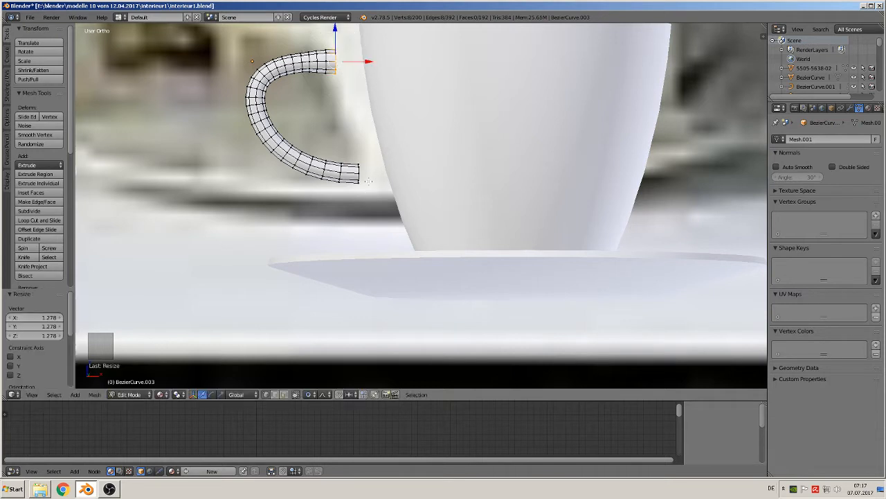
# Flare the handle's lower end by scaling its edge loop about 1.38, and leave mesh editing.
pyautogui.keyDown('alt'); pyautogui.rightClick(359, 172); pyautogui.keyUp('alt')
pyautogui.press('s')
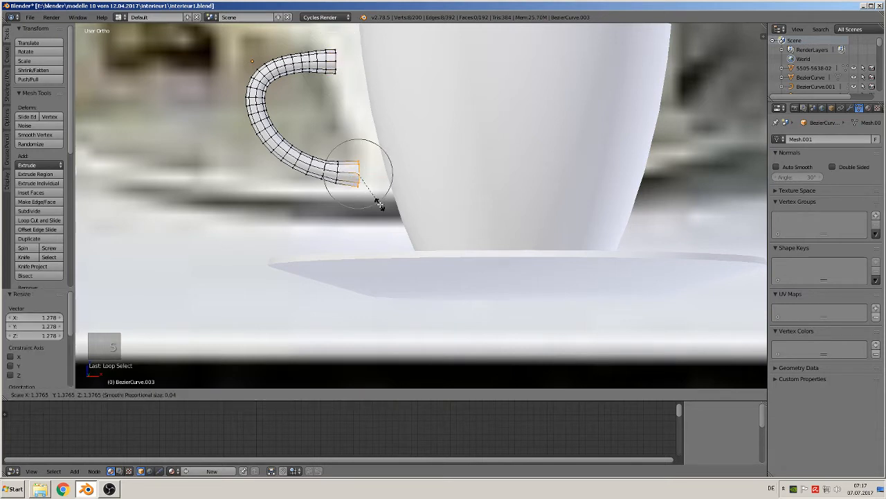
pyautogui.click(380, 202)
pyautogui.press('Tab')
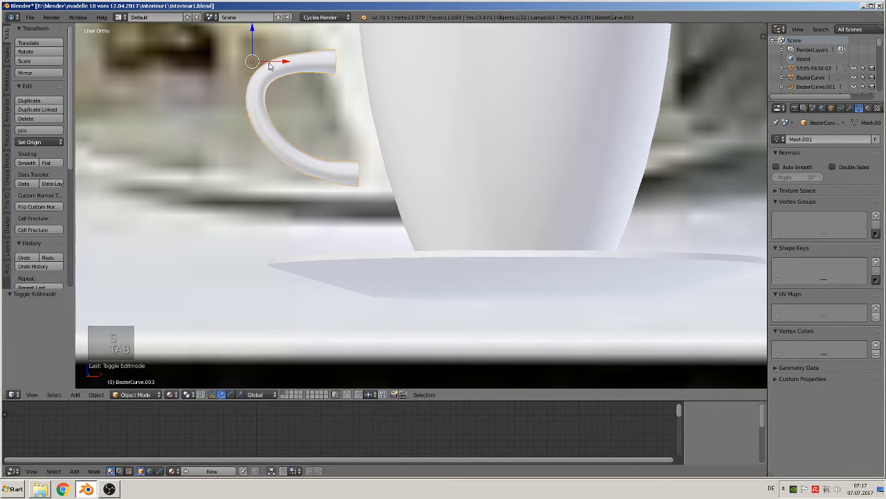
# Move the handle about 0.036 along the X axis back into the cup's wall and correct it by about -0.002.
pyautogui.moveTo(285, 65); pyautogui.dragTo(331, 82)
pyautogui.moveTo(332, 83); pyautogui.dragTo(351, 254, button='middle')
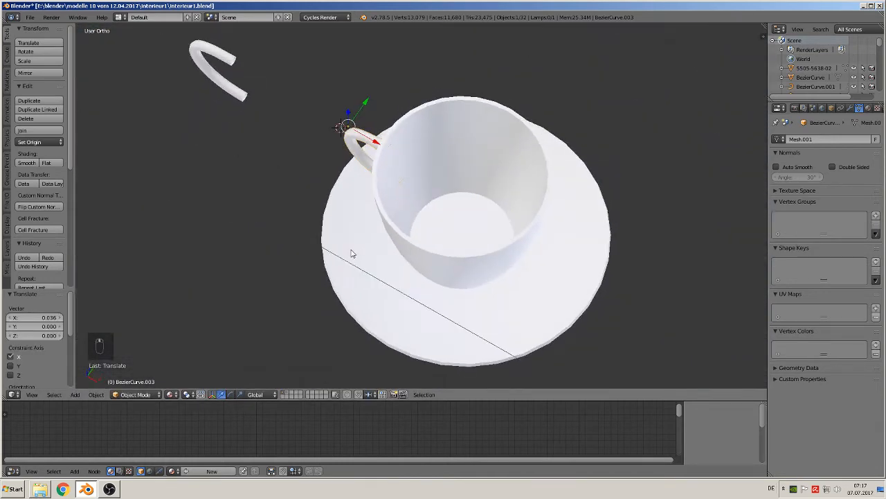
pyautogui.moveTo(373, 143); pyautogui.dragTo(365, 163)
pyautogui.press('KP_0')
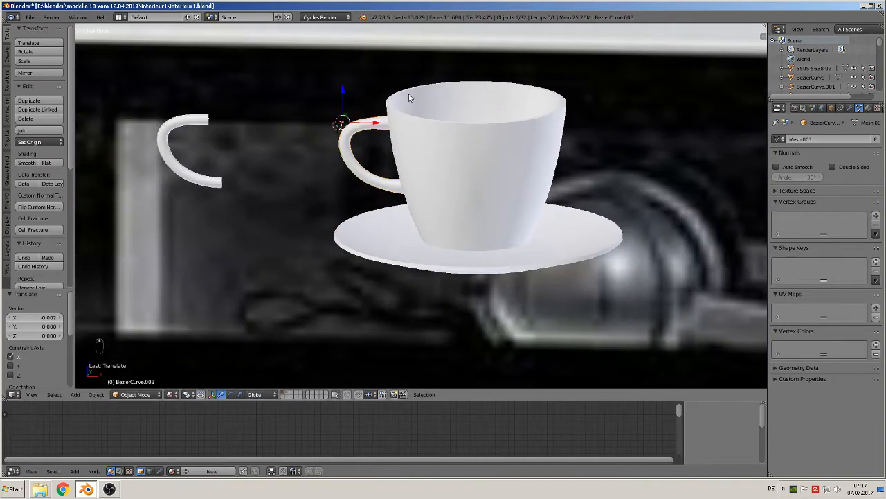
pyautogui.press('Tab')
pyautogui.press('Tab')
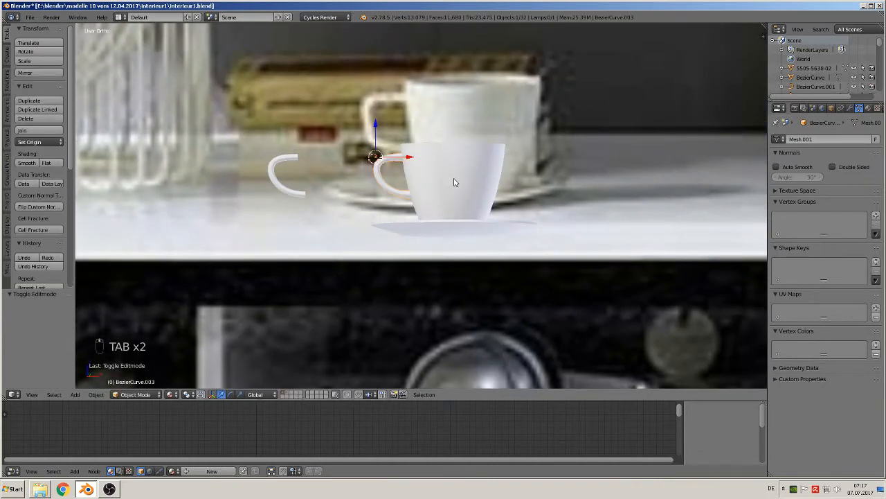
pyautogui.rightClick(455, 184)
pyautogui.keyDown('shift'); pyautogui.rightClick(436, 230); pyautogui.keyUp('shift')
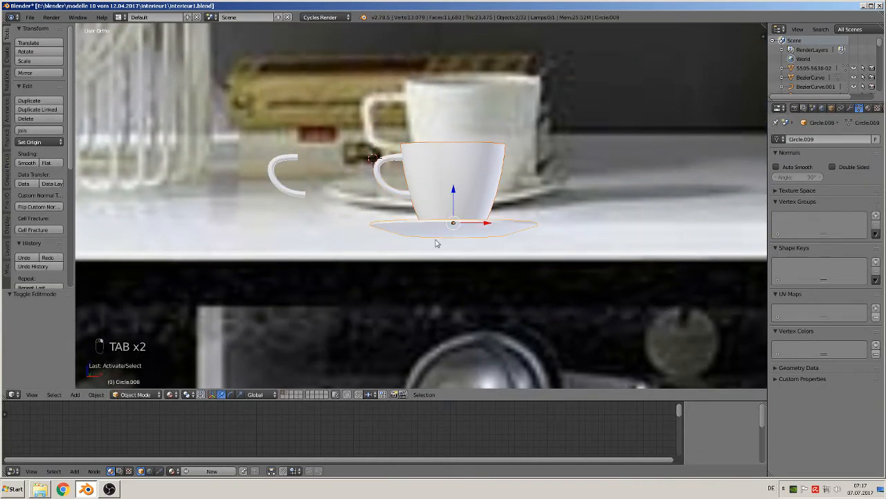
pyautogui.moveTo(437, 243); pyautogui.dragTo(449, 293, button='middle')
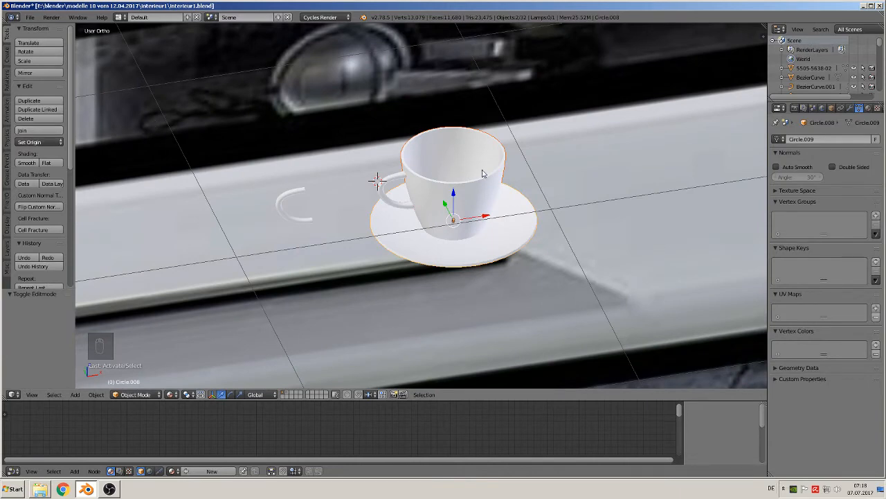
pyautogui.moveTo(483, 173); pyautogui.dragTo(442, 217, button='middle')
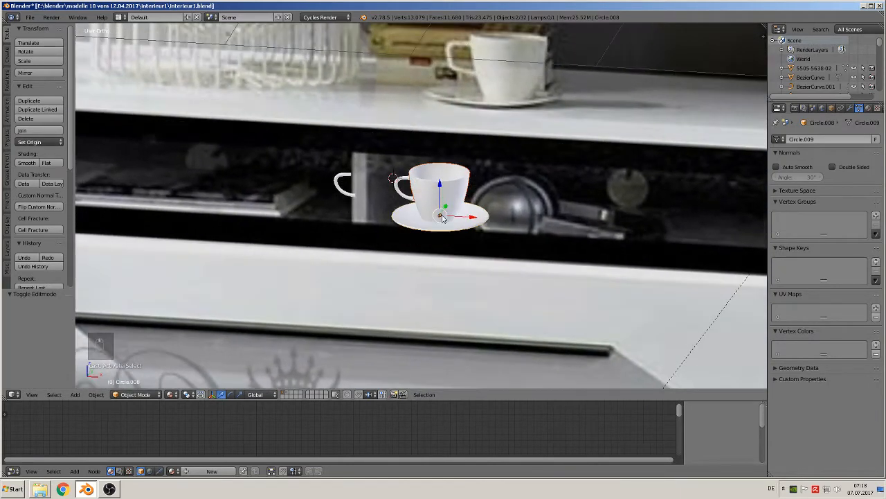
pyautogui.press('a')
# Select only the saucer and move it about -7.42 along the X axis, away from the reference photo.
pyautogui.scroll(-5, 440, 207)
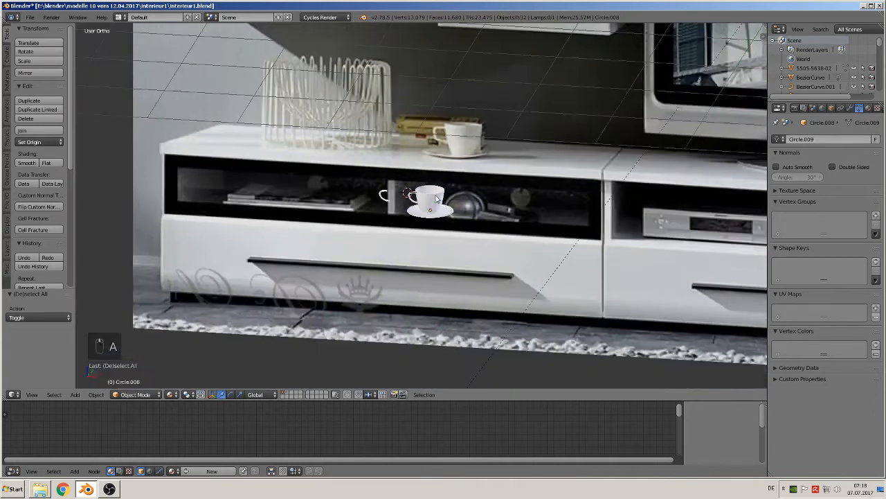
pyautogui.rightClick(437, 198)
pyautogui.scroll(7, 437, 198)
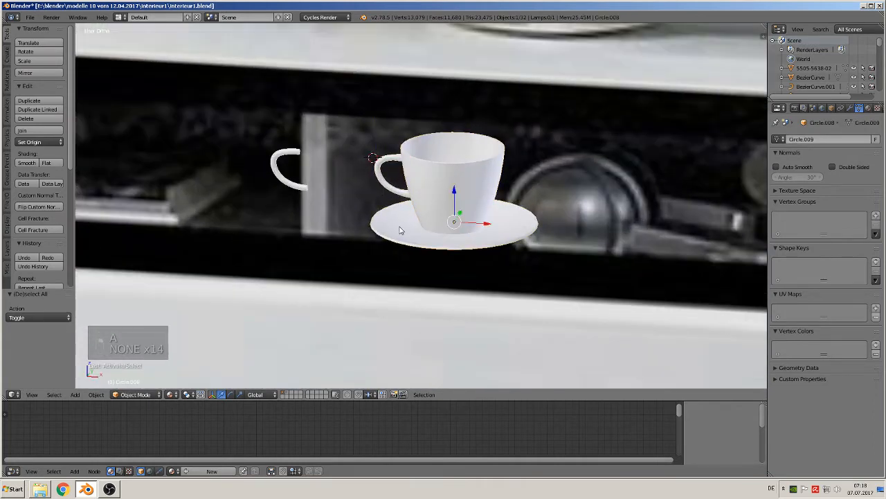
pyautogui.scroll(-6, 402, 232)
pyautogui.moveTo(466, 213); pyautogui.dragTo(145, 192)
# Move the cup and its handle together along the X axis by about -4.102 and a further -3.312, onto the saucer.
pyautogui.scroll(5, 426, 214)
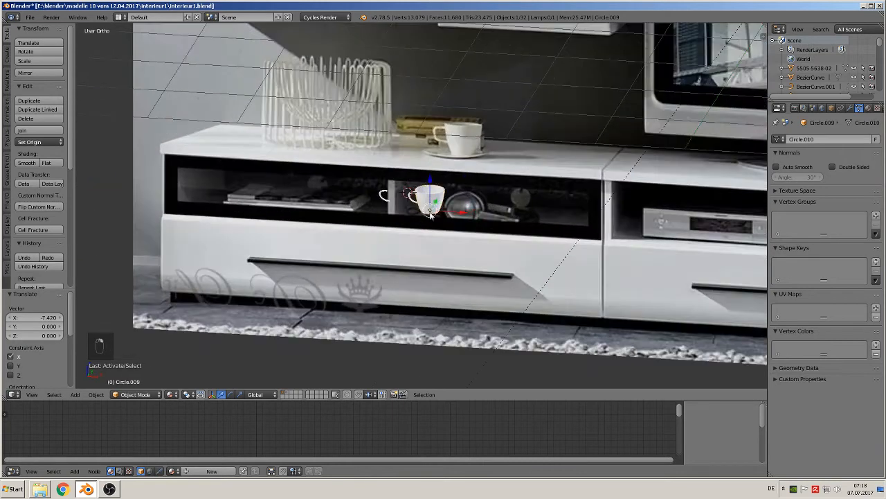
pyautogui.rightClick(417, 206)
pyautogui.scroll(-12, 416, 206)
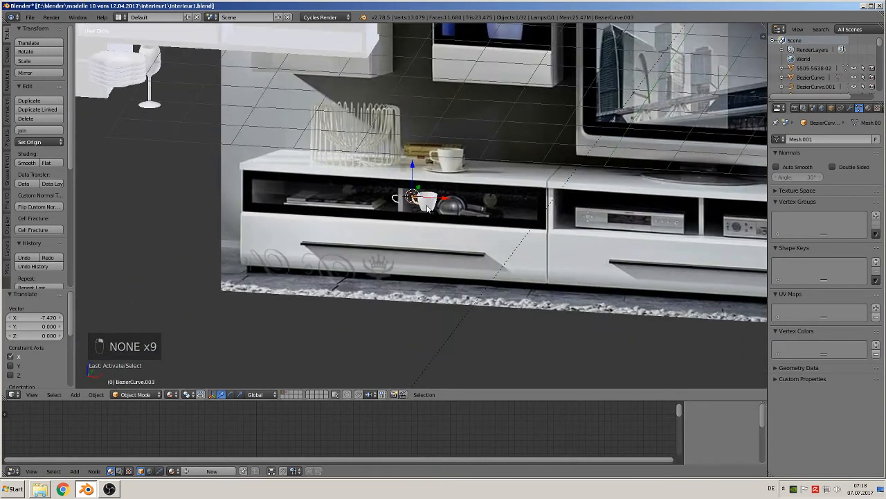
pyautogui.rightClick(427, 206)
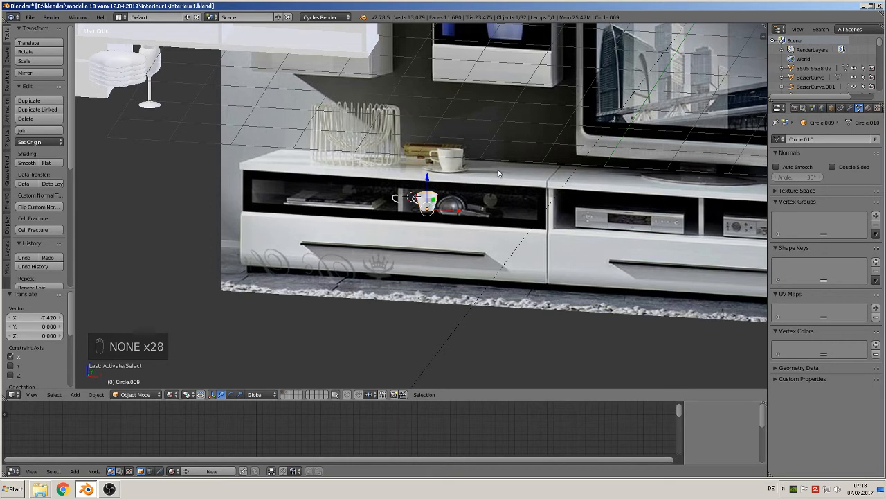
pyautogui.scroll(2, 464, 190)
pyautogui.rightClick(455, 206)
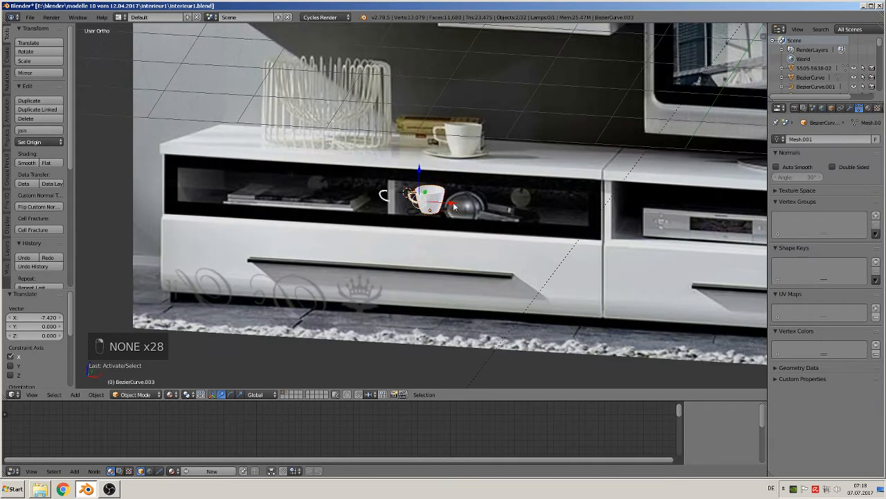
pyautogui.moveTo(451, 205); pyautogui.dragTo(85, 167)
pyautogui.keyDown('shift'); pyautogui.moveTo(85, 166); pyautogui.dragTo(368, 193, button='middle'); pyautogui.keyUp('shift')
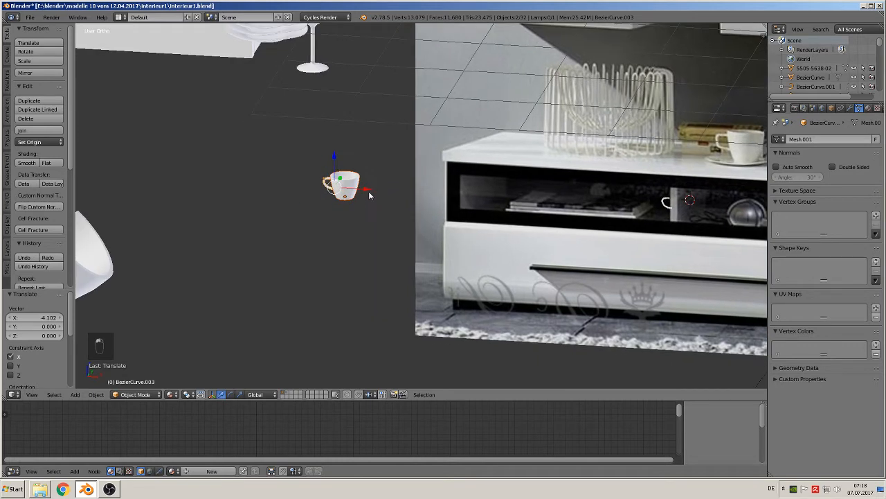
pyautogui.scroll(-3, 368, 194)
pyautogui.moveTo(385, 197); pyautogui.dragTo(216, 193)
# Move the leftover handle curve in front of the TV cabinet to another layer that is not displayed.
pyautogui.rightClick(557, 202)
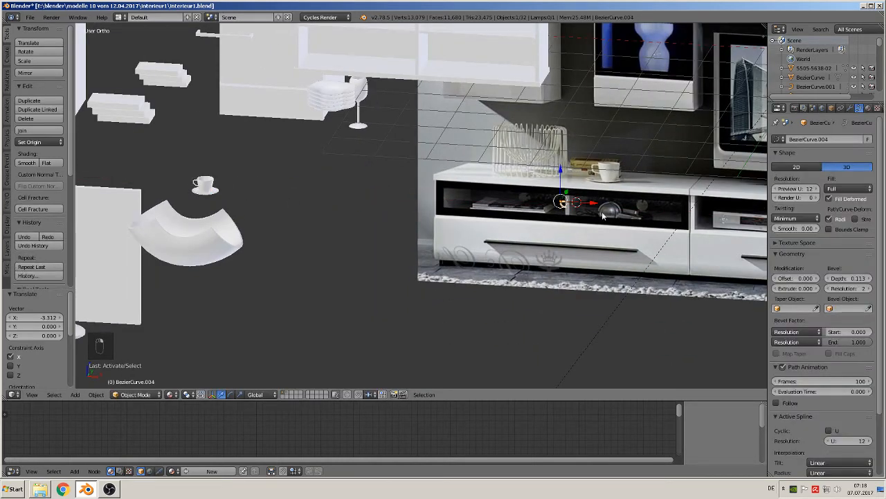
pyautogui.press('m')
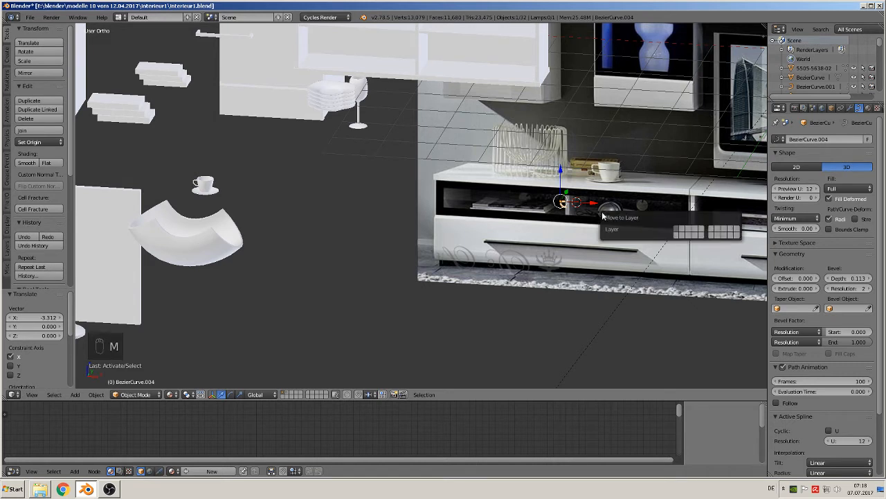
pyautogui.click(709, 227)
pyautogui.press('m')
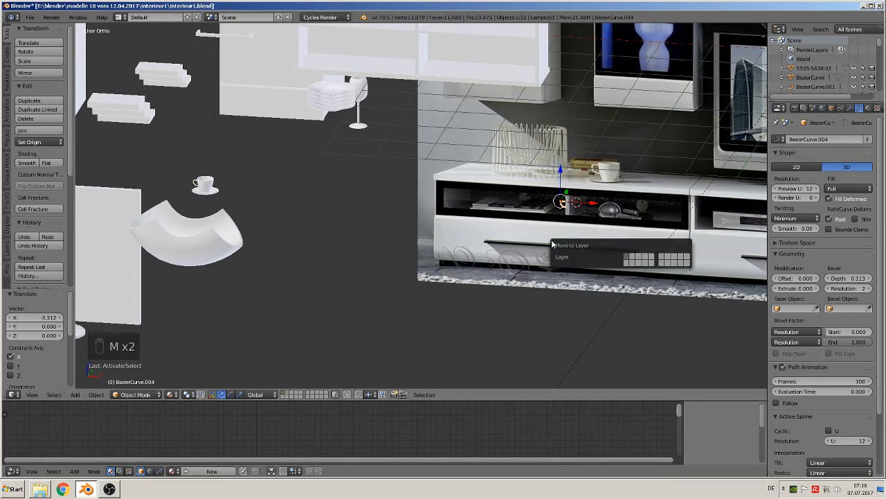
pyautogui.click(645, 258)
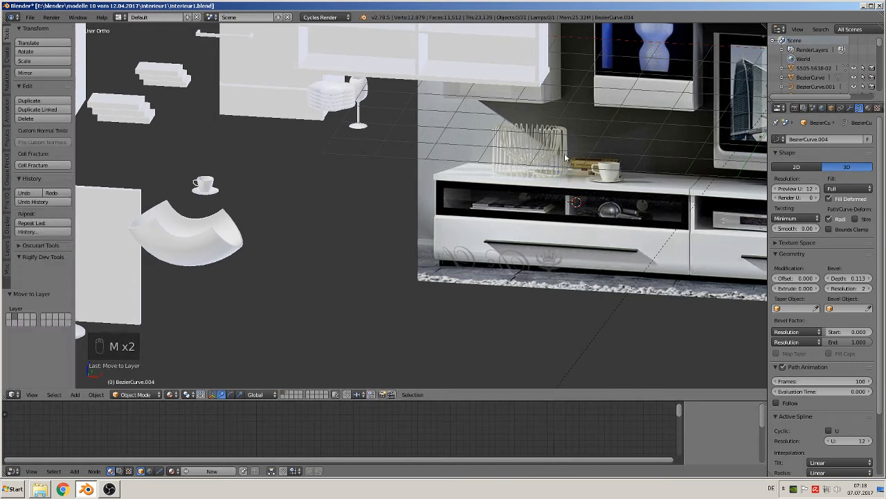
# Place the 3D cursor at the bottom centre of the wire basket's bowl in front view.
pyautogui.press('KP_1')
pyautogui.press('KP_Decimal')
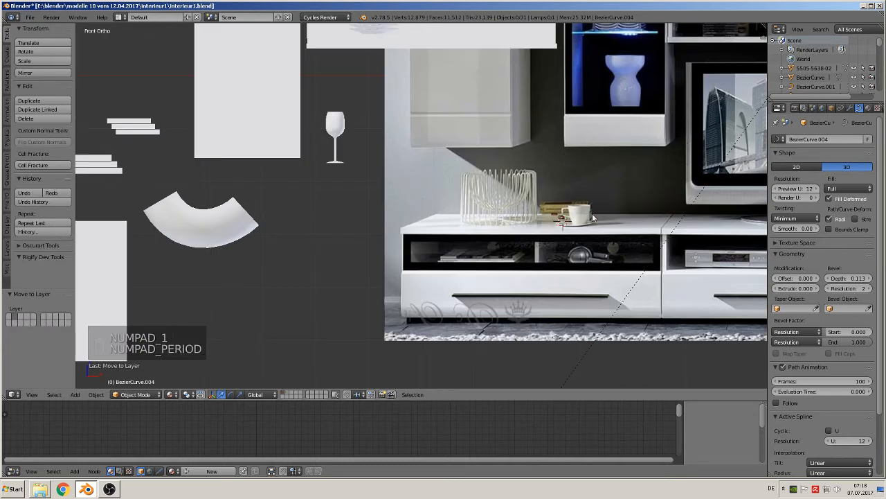
pyautogui.scroll(-3, 603, 174)
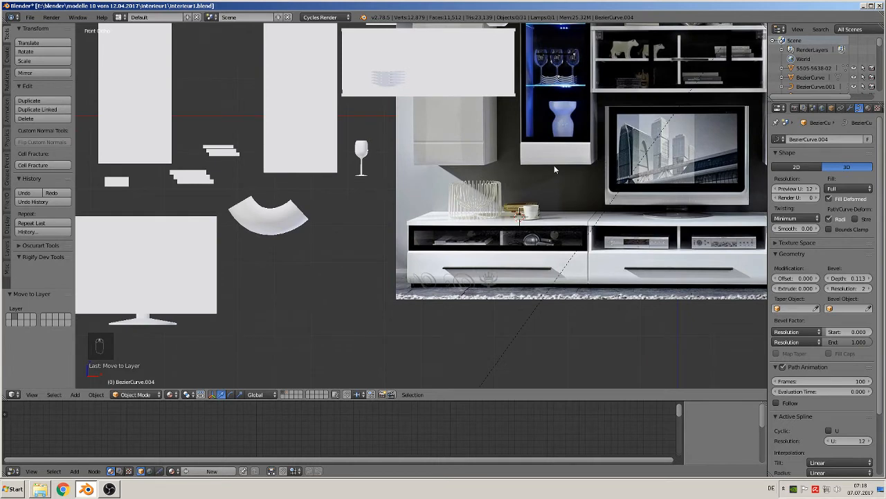
pyautogui.scroll(5, 552, 226)
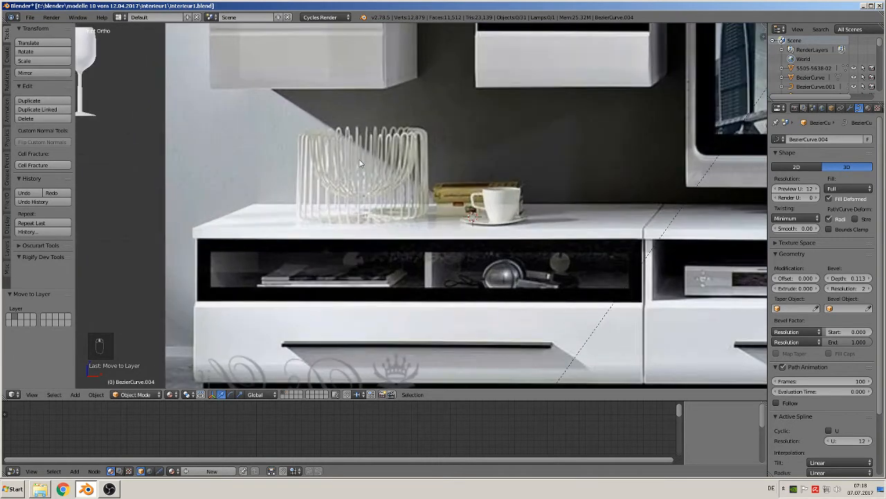
pyautogui.click(360, 196)
pyautogui.scroll(4, 354, 263)
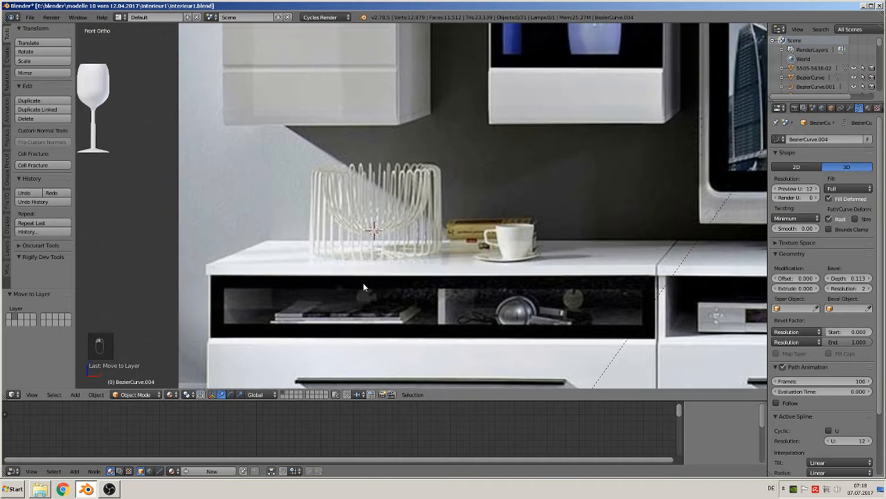
# Add a Bezier curve at the 3D cursor and rotate it 90° about the X axis.
pyautogui.click(75, 394)
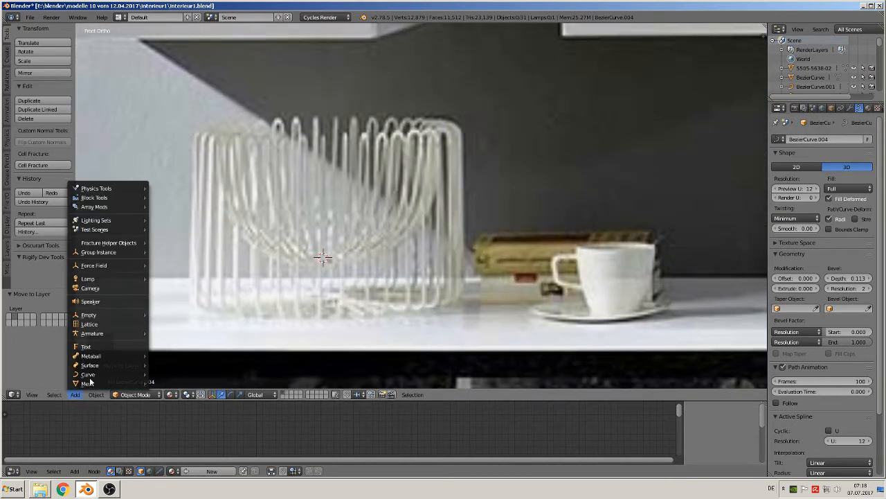
pyautogui.moveTo(88, 374)
pyautogui.click(174, 228)
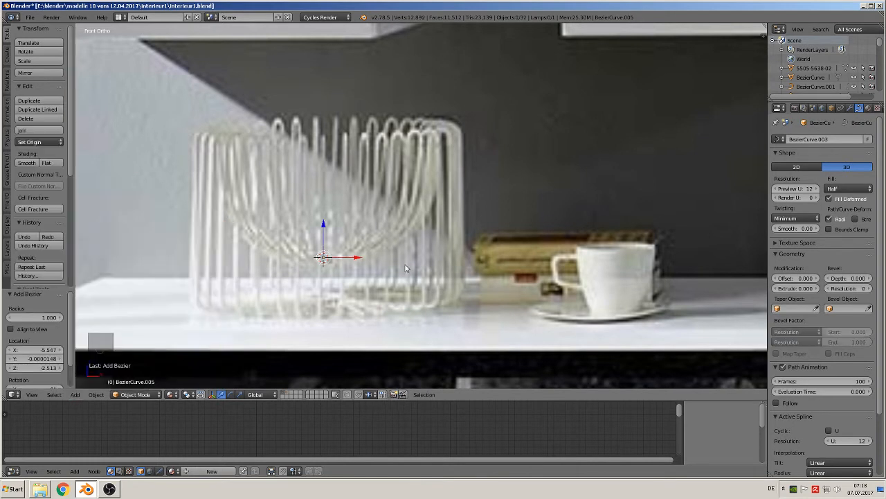
pyautogui.write('rx90')
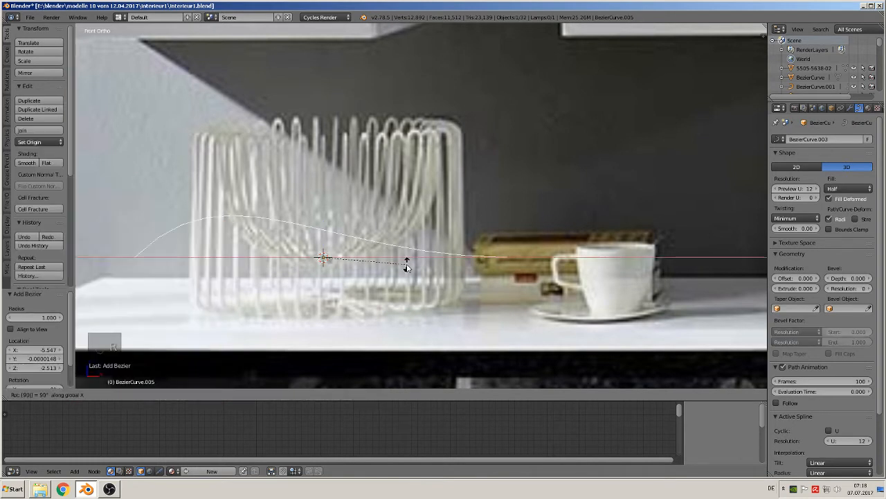
pyautogui.press('Return')
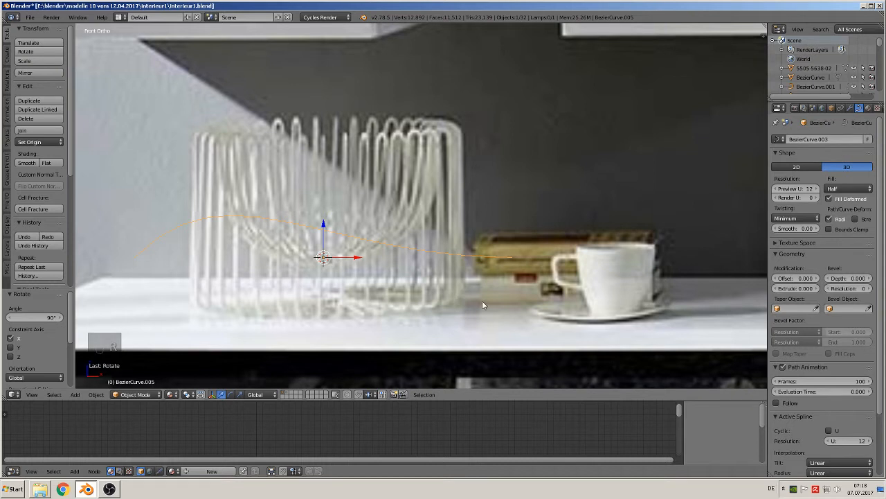
# Scale the curve to about 0.187 and move it about 0.168 along X and -0.041 along Z.
pyautogui.press('s')
pyautogui.click(355, 261)
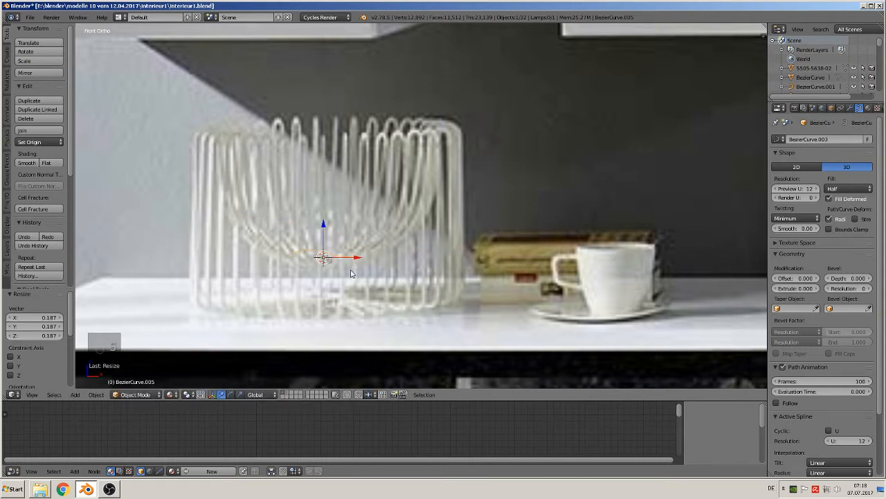
pyautogui.press('g')
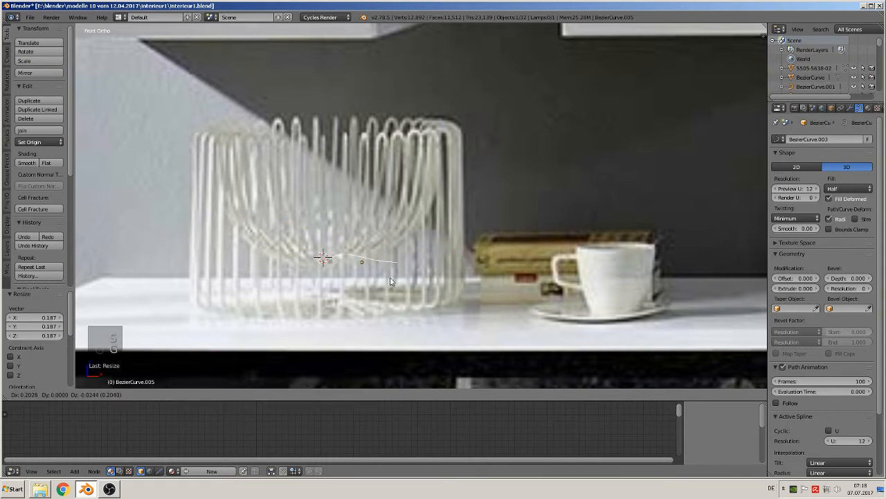
pyautogui.click(376, 264)
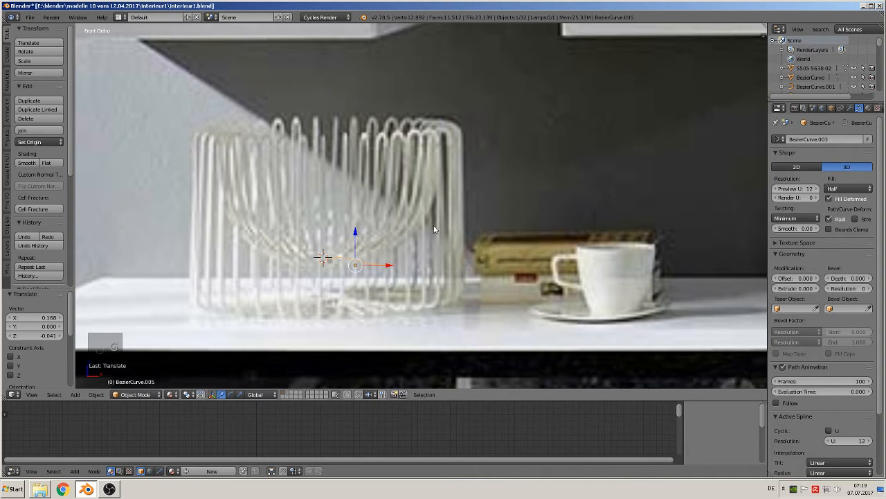
# In Edit Mode, move the curve's right end point about 0.259 along X and 0.657 along Z to the basket's upper rim.
pyautogui.press('Tab')
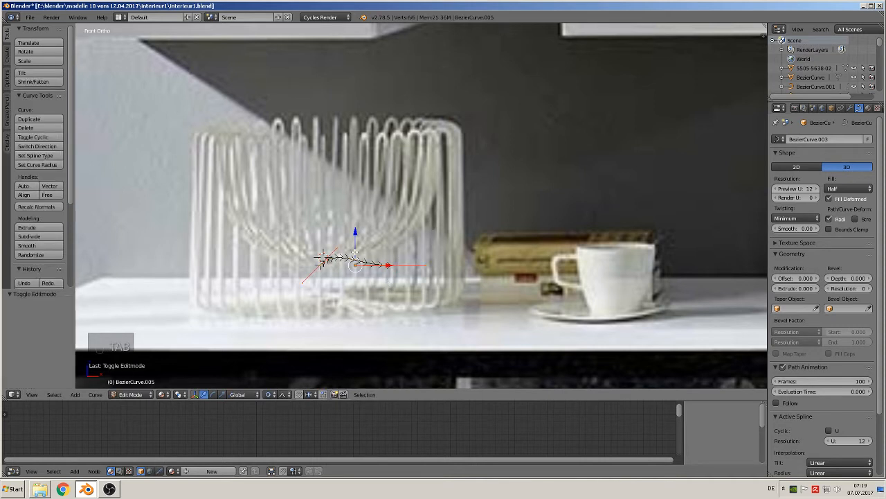
pyautogui.rightClick(401, 267)
pyautogui.press('g')
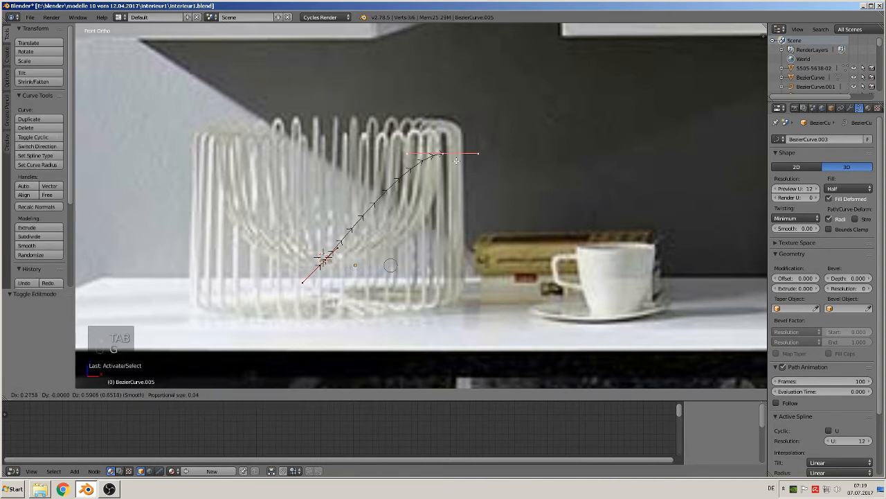
pyautogui.click(453, 147)
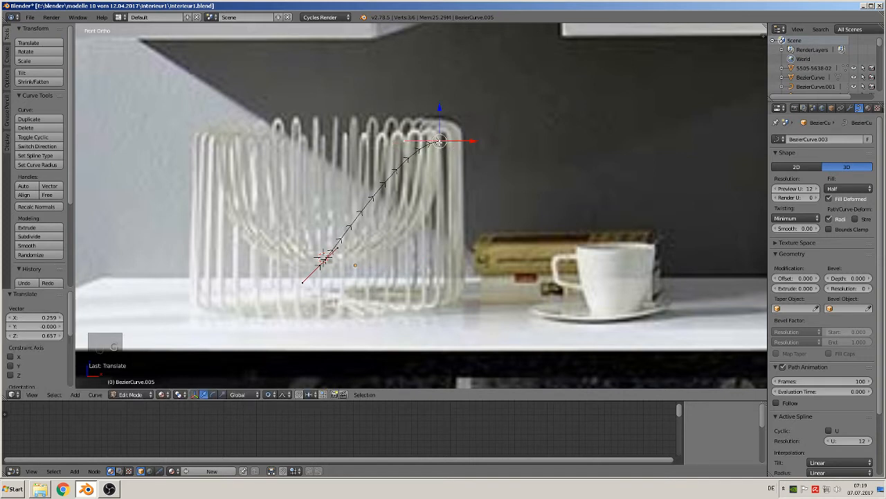
# Bend the curve along the basket's bowl by moving the lower point's right handle and swinging the upper point's inner handle downwards.
pyautogui.rightClick(339, 249)
pyautogui.press('g')
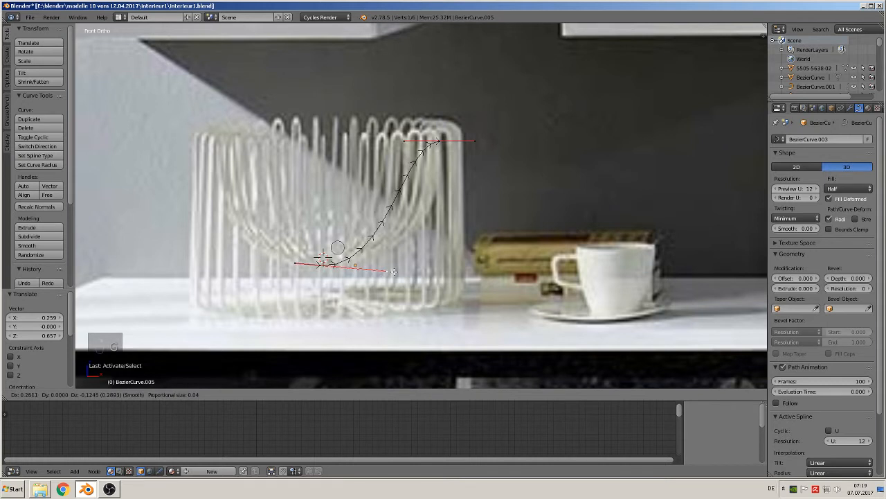
pyautogui.click(388, 269)
pyautogui.rightClick(405, 142)
pyautogui.press('g')
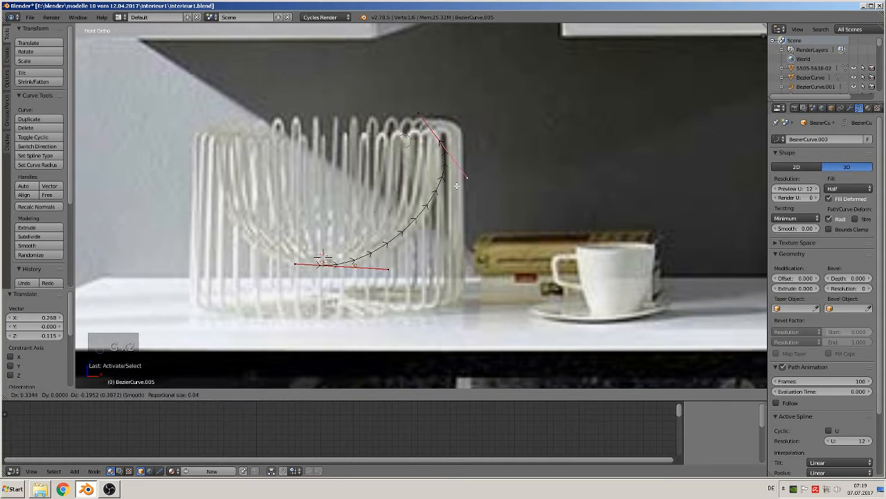
pyautogui.click(430, 213)
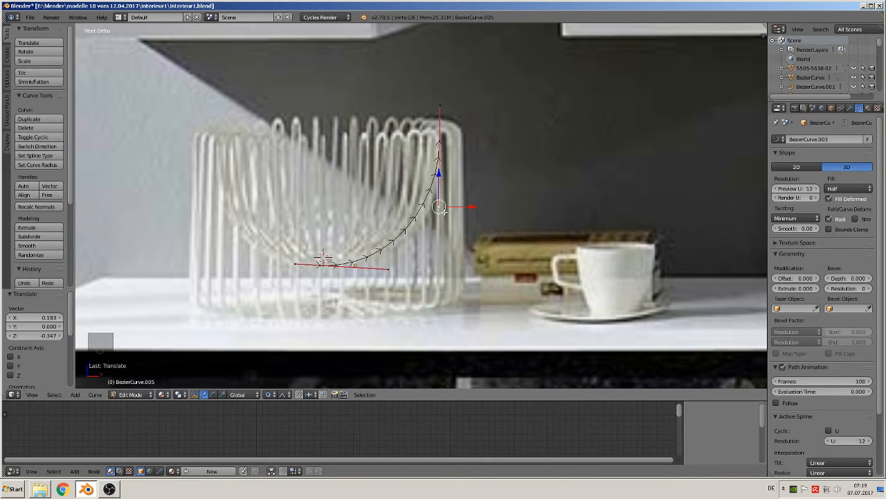
# Move the outer handle of the curve's upper point about -0.164 along Z and disable proportional editing.
pyautogui.keyDown('shift'); pyautogui.moveTo(457, 163); pyautogui.dragTo(442, 196, button='middle'); pyautogui.keyUp('shift')
pyautogui.rightClick(431, 130)
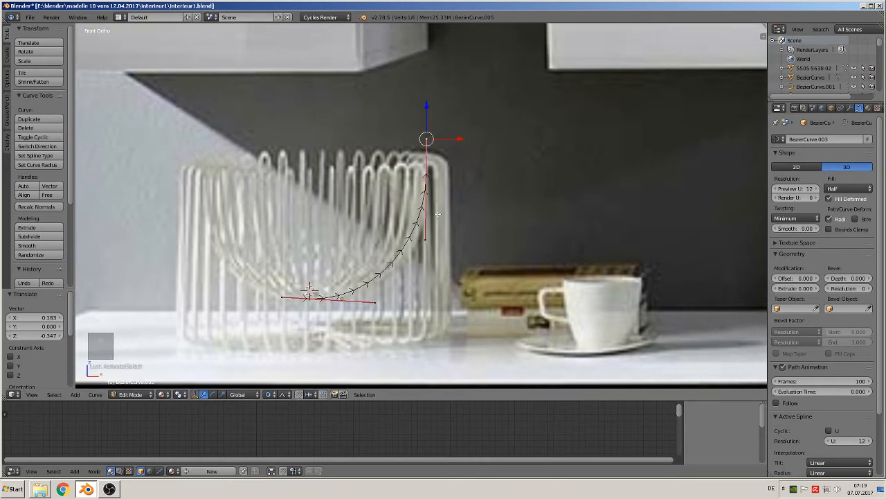
pyautogui.scroll(2, 437, 214)
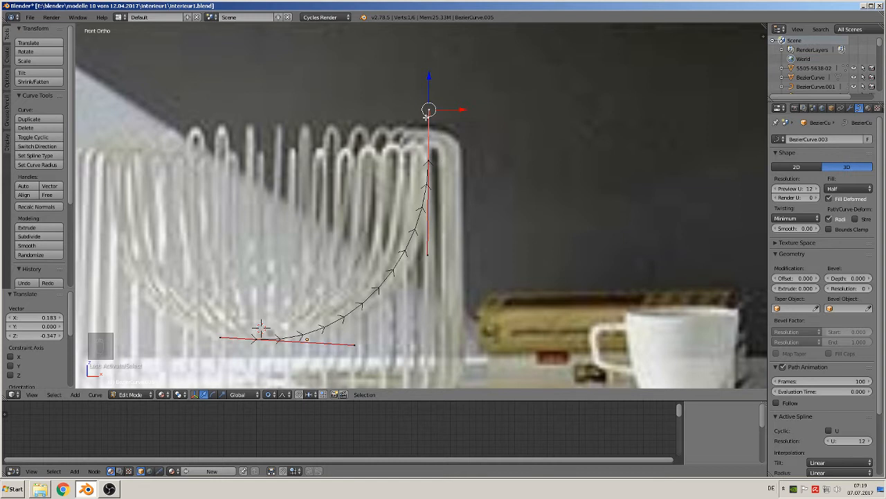
pyautogui.moveTo(431, 75); pyautogui.dragTo(432, 118)
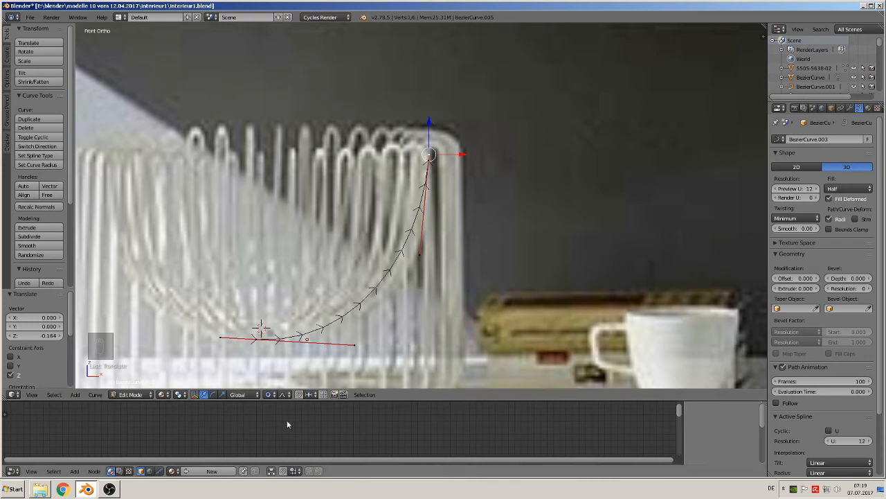
pyautogui.click(270, 397)
pyautogui.click(285, 385)
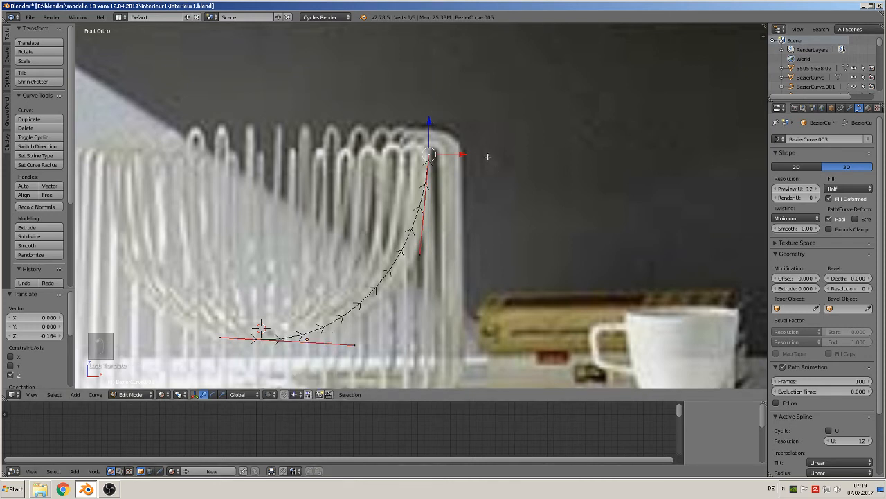
# Move the upper point's inner handle about 0.015 along X and -0.014 along Z, and extrude that point about 0.061 along X.
pyautogui.rightClick(420, 253)
pyautogui.press('g')
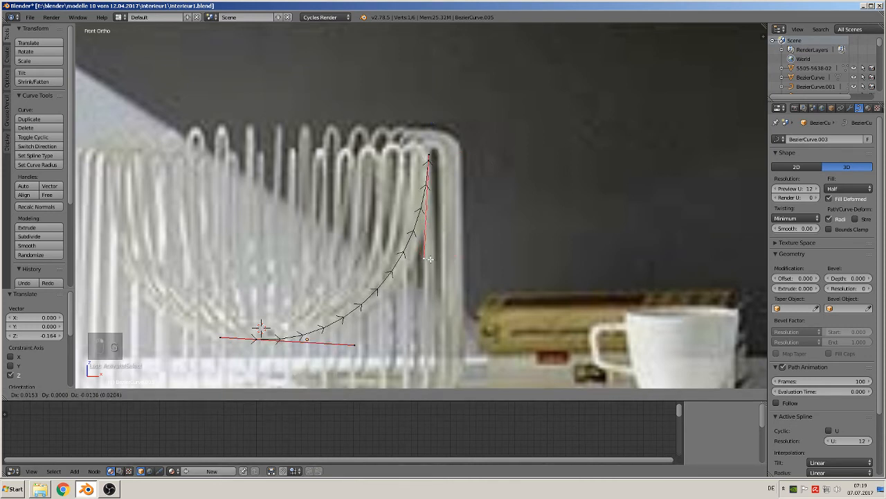
pyautogui.click(434, 170)
pyautogui.press('e')
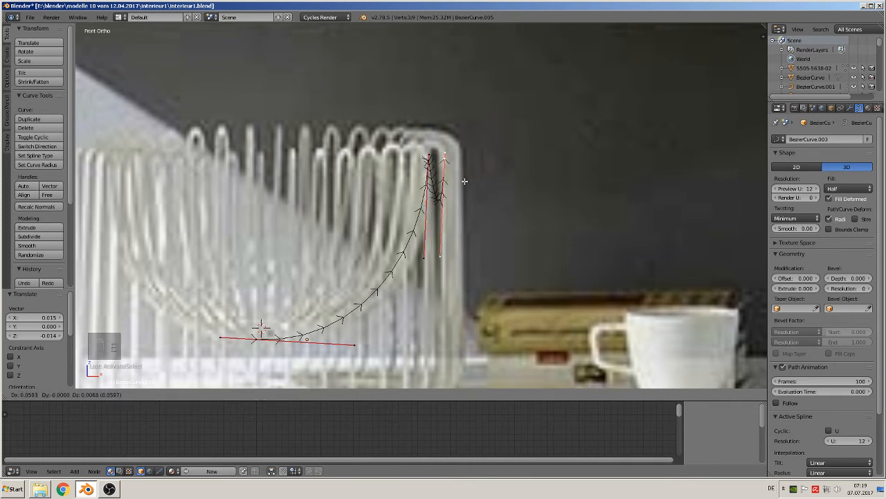
pyautogui.click(464, 182)
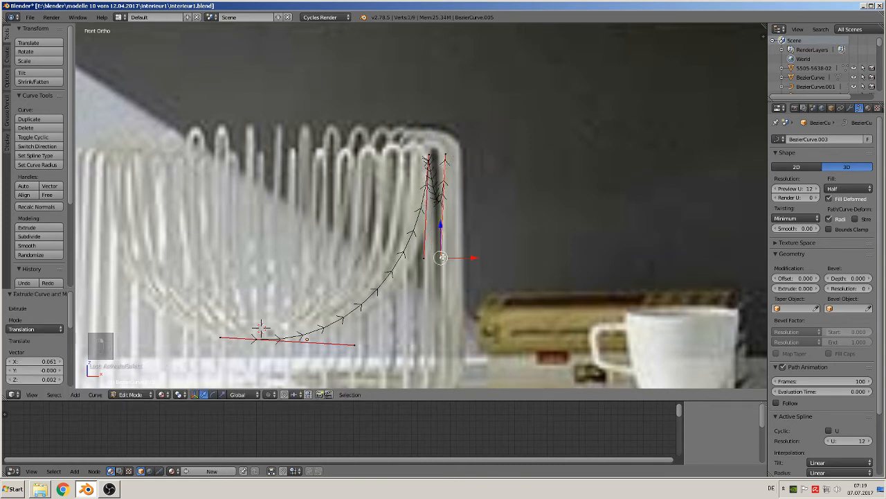
# Round the rim bend by moving the new point's lower handle about 0.434 along Z, then fine-tune it about -0.010 along X.
pyautogui.press('g')
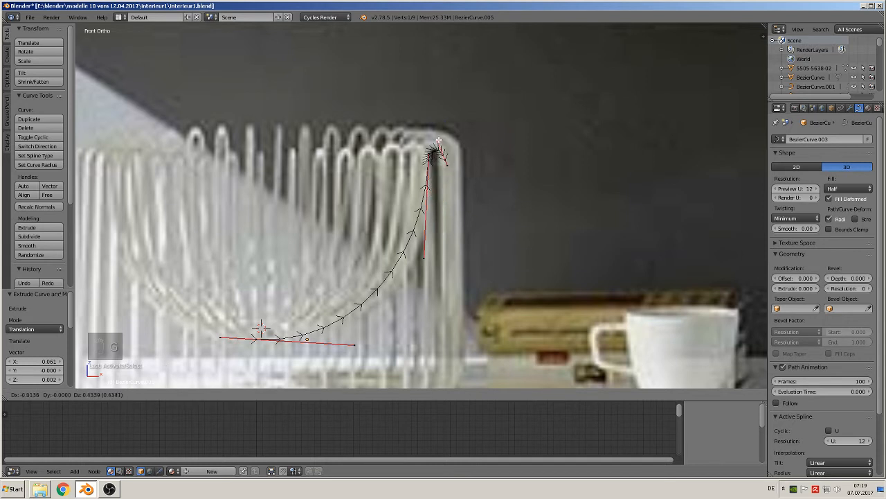
pyautogui.click(437, 139)
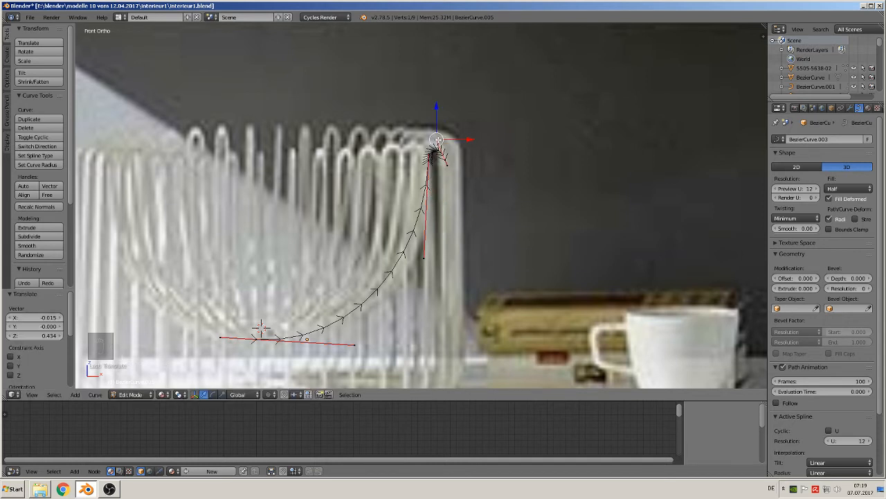
pyautogui.rightClick(450, 158)
pyautogui.moveTo(459, 161); pyautogui.dragTo(471, 160)
pyautogui.moveTo(469, 160); pyautogui.dragTo(469, 161)
pyautogui.scroll(3, 498, 182)
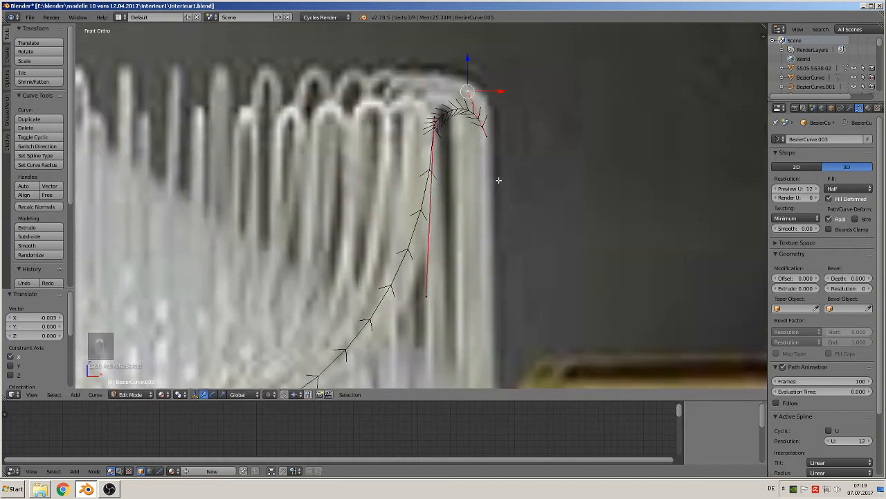
pyautogui.press('g')
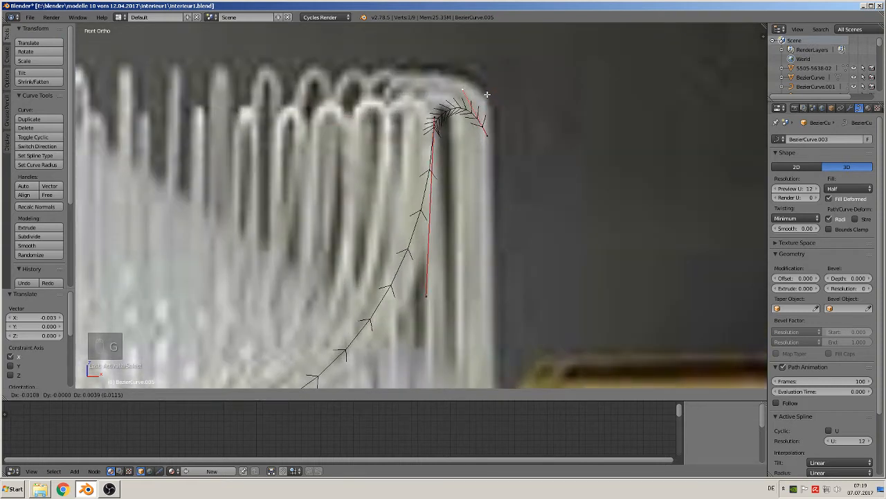
pyautogui.click(488, 96)
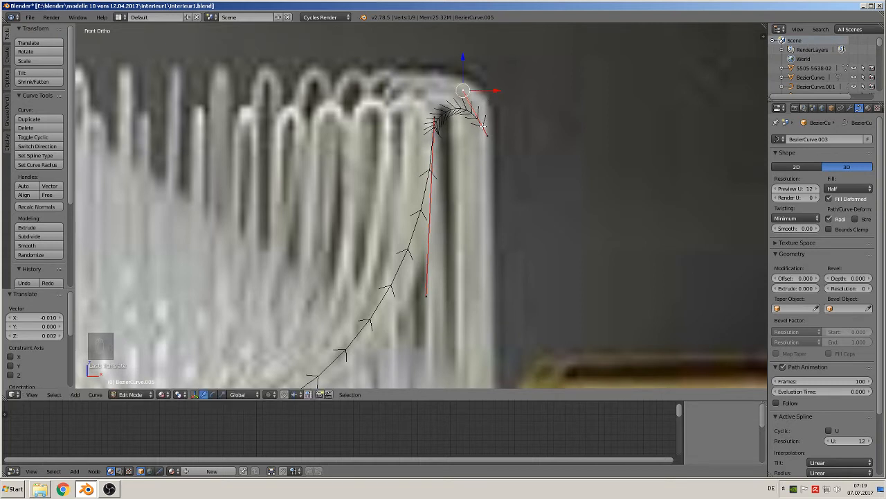
# Extrude the outer rim point about 0.021 along X and -0.770 along Z, and straighten its upper handle about 0.039 along X.
pyautogui.scroll(-4, 477, 246)
pyautogui.keyDown('shift'); pyautogui.moveTo(458, 269); pyautogui.dragTo(469, 220, button='middle'); pyautogui.keyUp('shift')
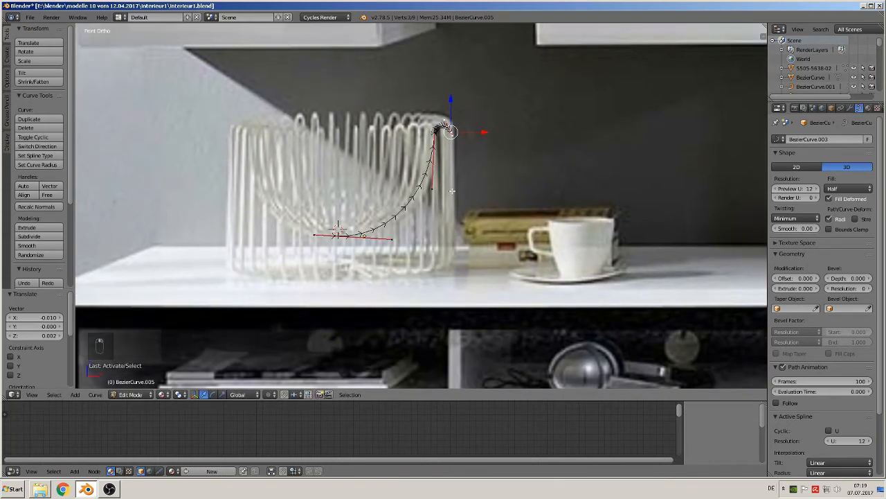
pyautogui.press('e')
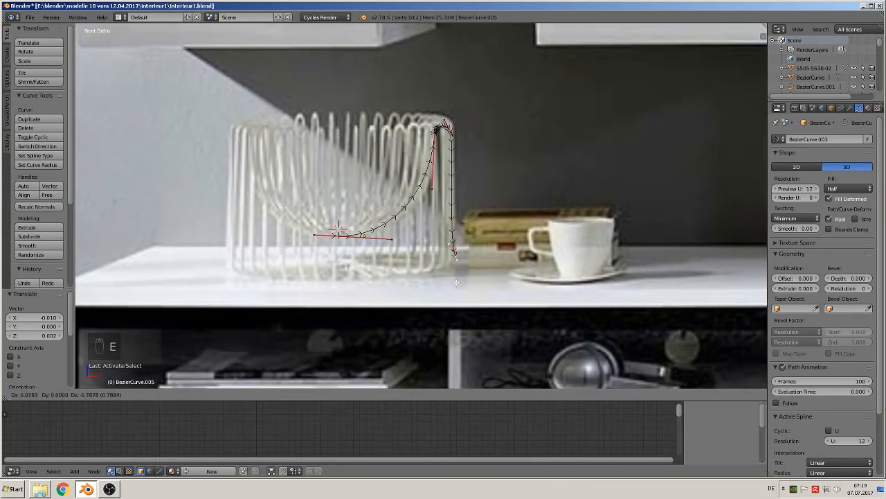
pyautogui.click(456, 279)
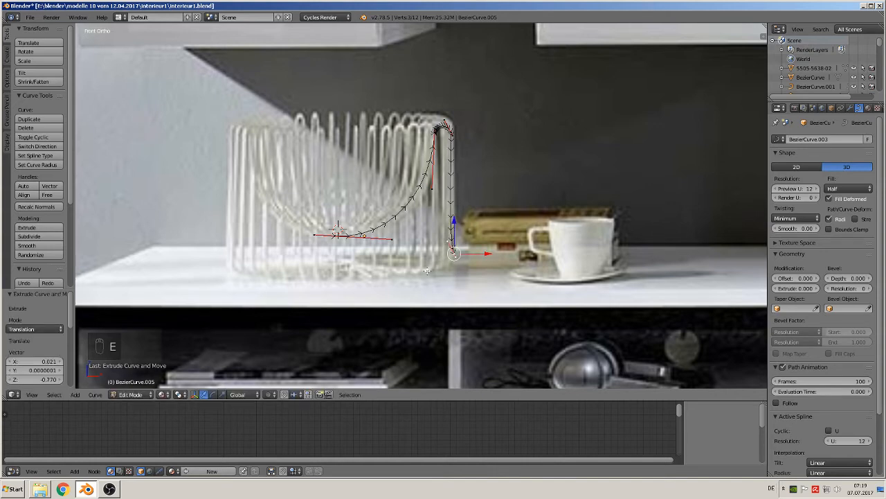
pyautogui.scroll(6, 427, 271)
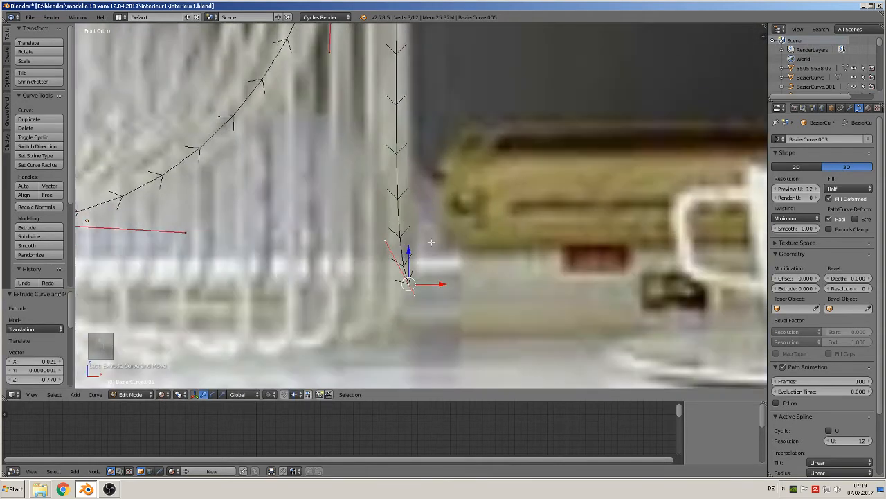
pyautogui.rightClick(389, 240)
pyautogui.press('g')
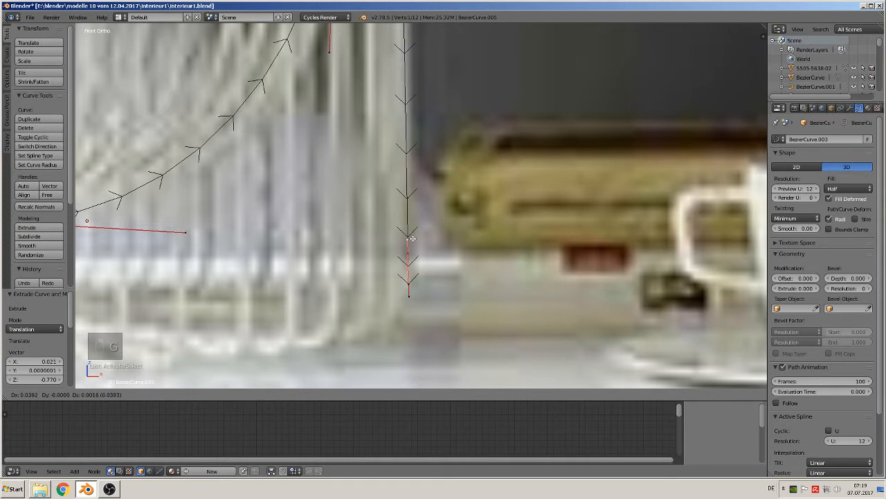
pyautogui.click(410, 240)
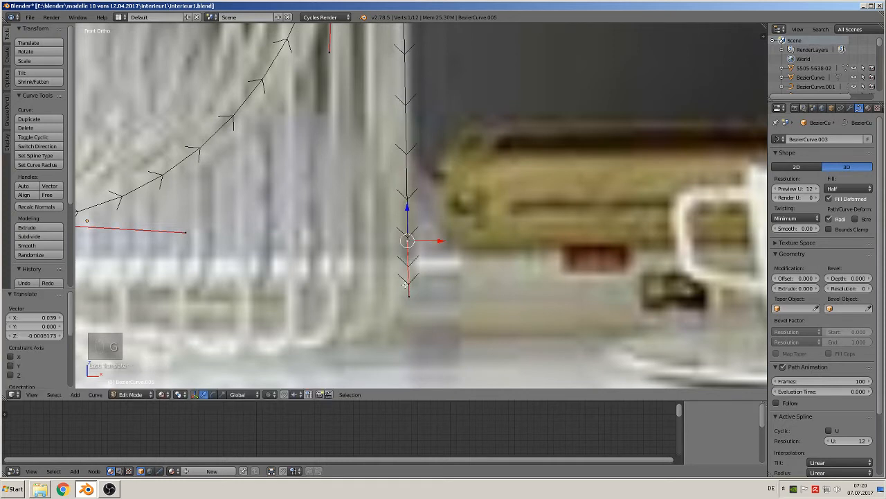
# Extrude the lower point about -0.101 along X and -0.104 along Z, and move its handle 0.117 along X and -0.073 along Z to round the corner.
pyautogui.scroll(-2, 406, 285)
pyautogui.rightClick(404, 272)
pyautogui.press('g')
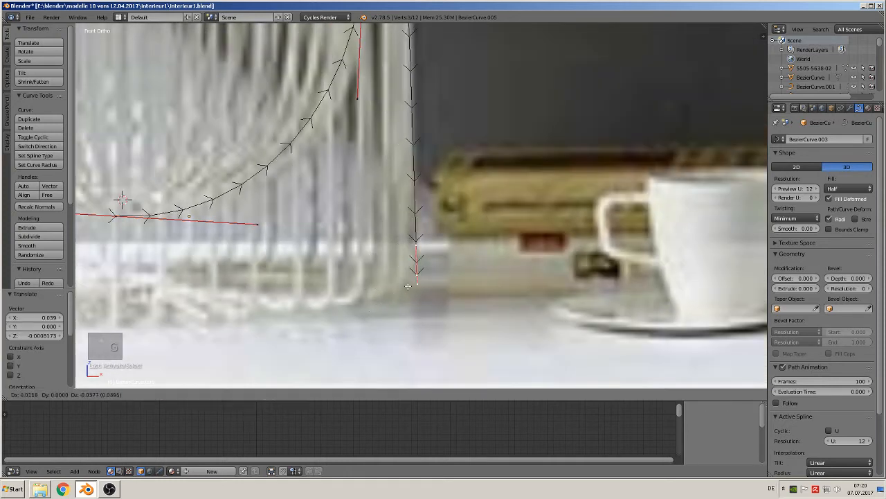
pyautogui.rightClick(408, 286)
pyautogui.press('e')
pyautogui.click(360, 325)
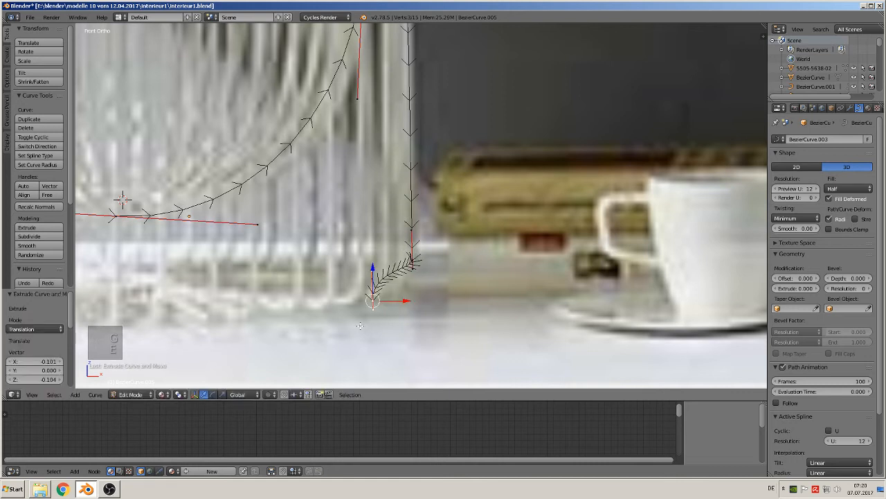
pyautogui.rightClick(373, 270)
pyautogui.press('g')
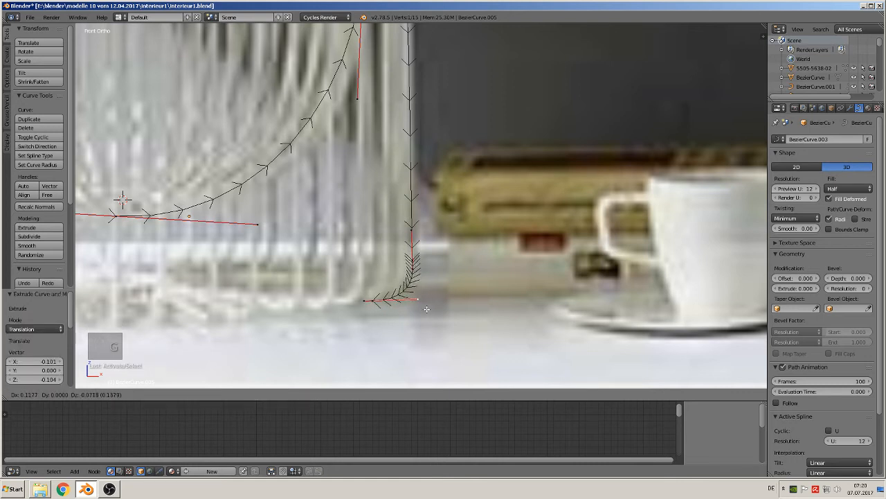
pyautogui.click(425, 310)
# Extrude the bottom end point about -0.667 along X towards the basket's centre and return to Object Mode.
pyautogui.scroll(-3, 387, 305)
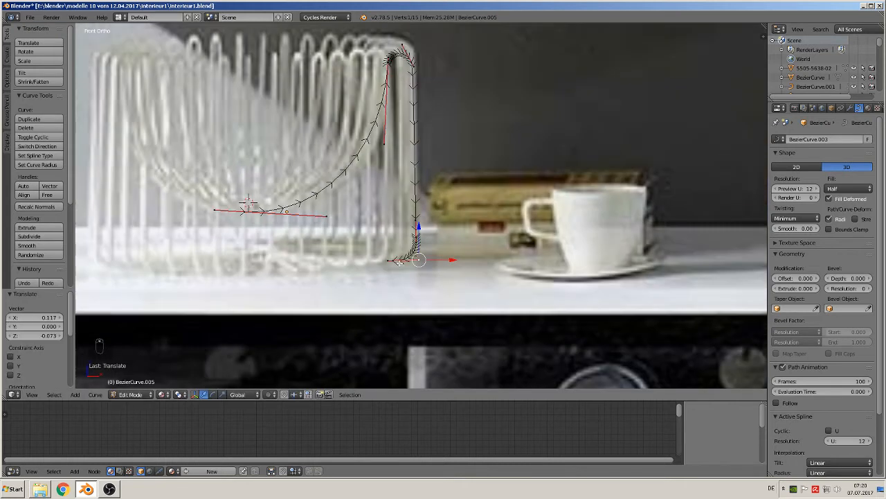
pyautogui.rightClick(399, 262)
pyautogui.press('e')
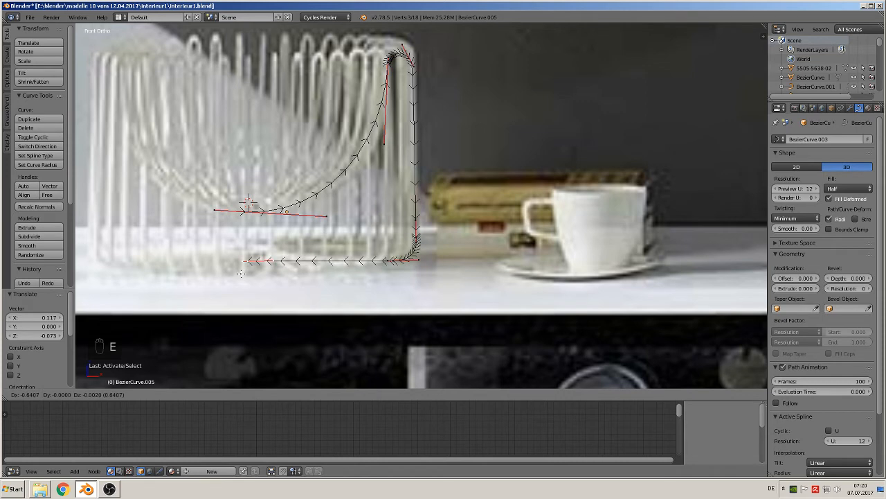
pyautogui.click(241, 274)
pyautogui.scroll(-2, 360, 215)
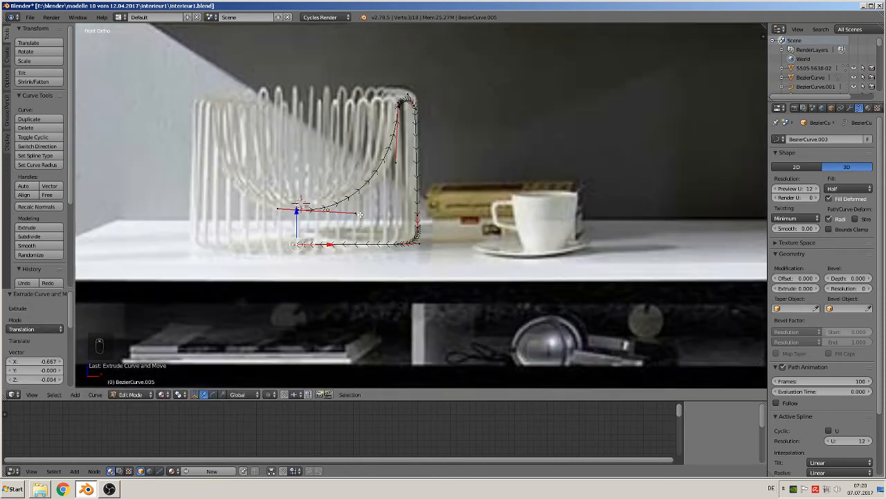
pyautogui.press('Tab')
# Move the basket curve about 15.011 along X, clear of the reference photo.
pyautogui.scroll(-4, 360, 215)
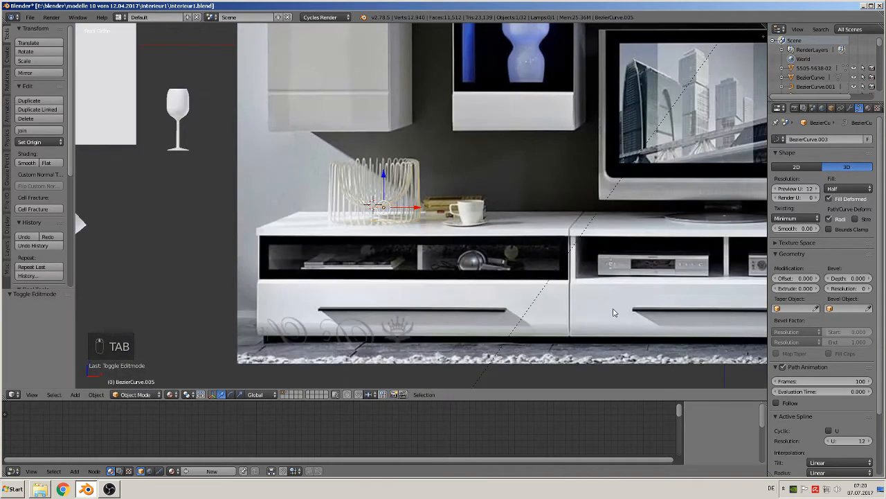
pyautogui.scroll(-2, 65, 175)
pyautogui.scroll(-3, 246, 187)
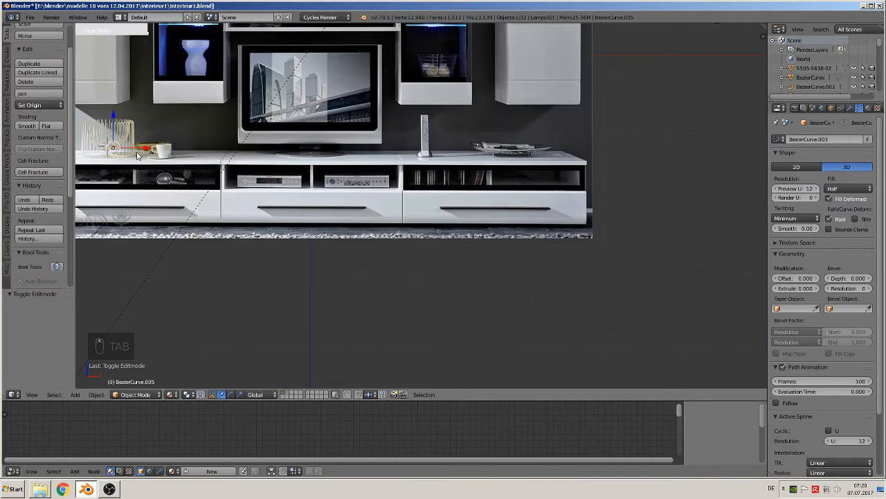
pyautogui.moveTo(153, 148); pyautogui.dragTo(699, 170)
# In Edit Mode, move the curve's bottom points together about -0.015 along X to straighten the vertical side, and return to Object Mode.
pyautogui.keyDown('shift'); pyautogui.moveTo(657, 186); pyautogui.dragTo(388, 351, button='middle'); pyautogui.keyUp('shift')
pyautogui.scroll(5, 396, 187)
pyautogui.scroll(4, 478, 257)
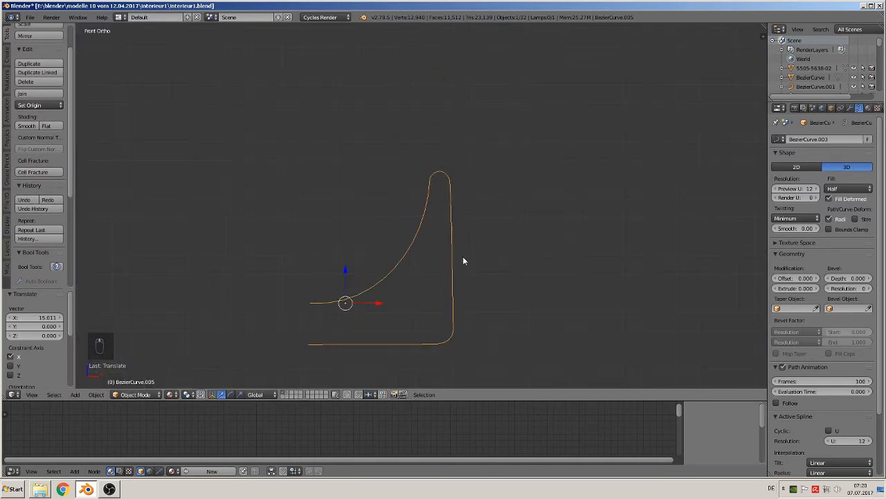
pyautogui.press('Tab')
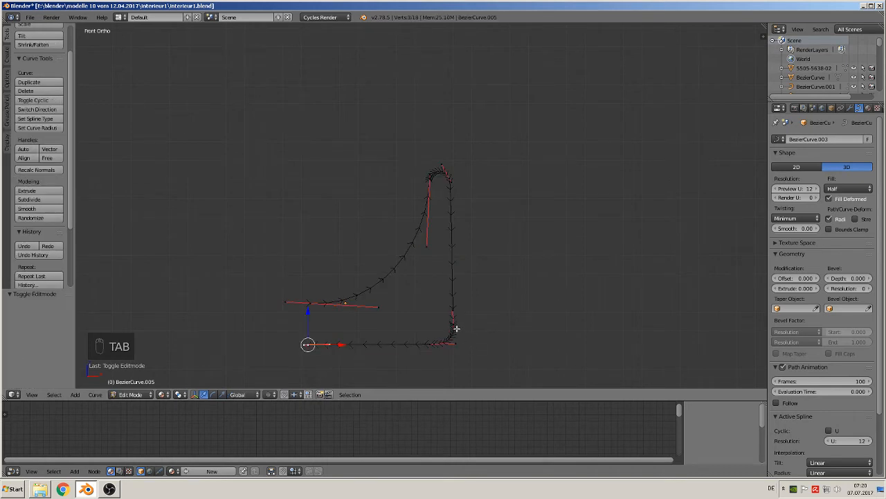
pyautogui.press('a')
pyautogui.press('a')
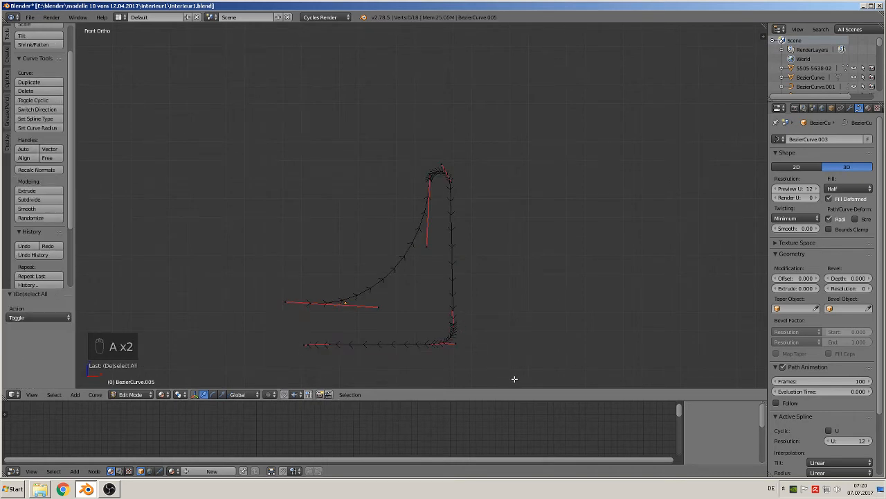
pyautogui.press('b')
pyautogui.moveTo(518, 378); pyautogui.dragTo(246, 320)
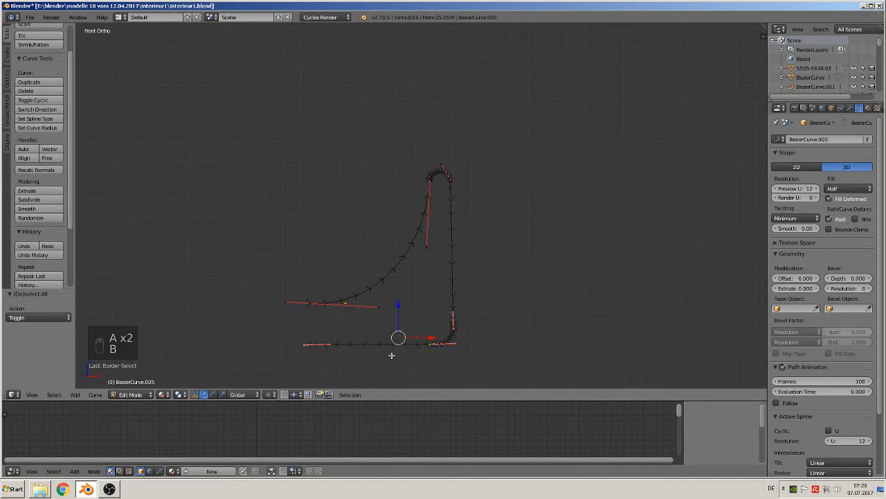
pyautogui.press('g')
pyautogui.press('x')
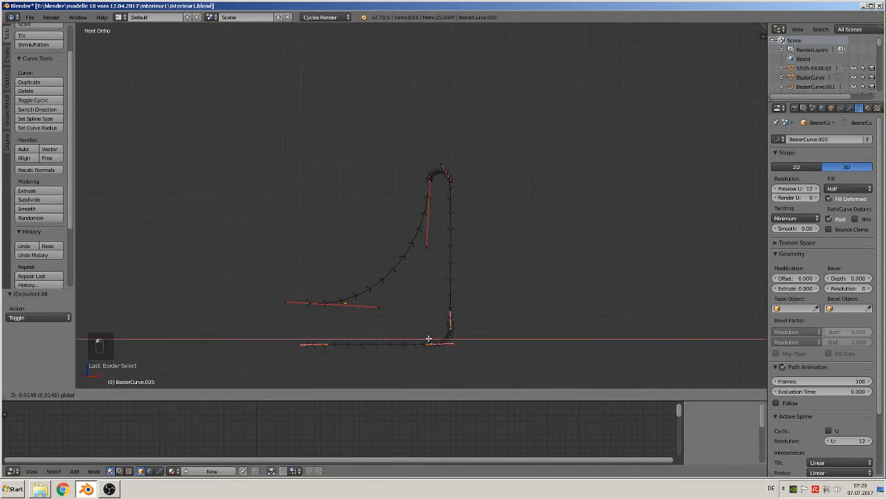
pyautogui.click(429, 339)
pyautogui.press('Tab')
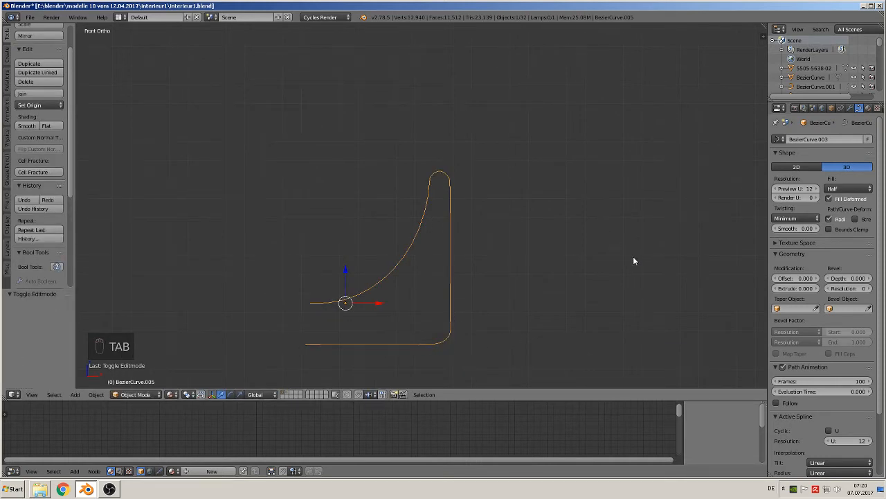
# Turn the curve into a round wire with Full fill, a bevel depth of 0.056 and a bevel resolution of 1.
pyautogui.click(856, 188)
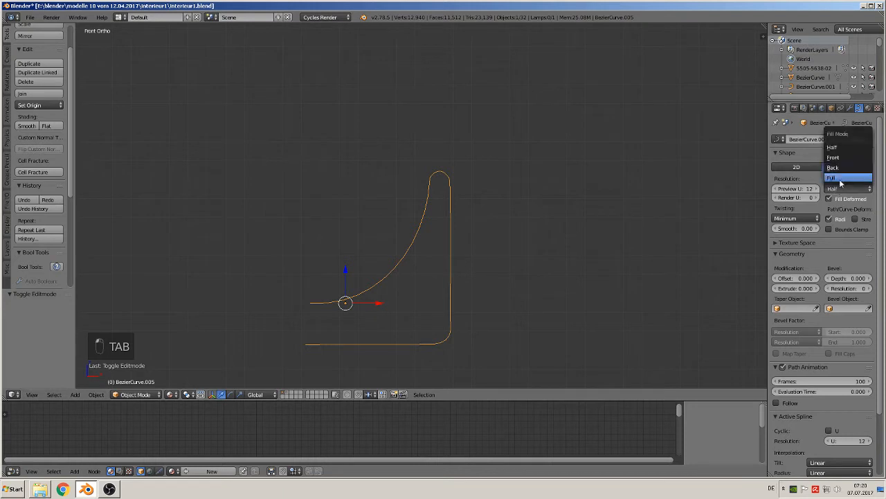
pyautogui.click(845, 139)
pyautogui.moveTo(859, 278); pyautogui.dragTo(881, 278)
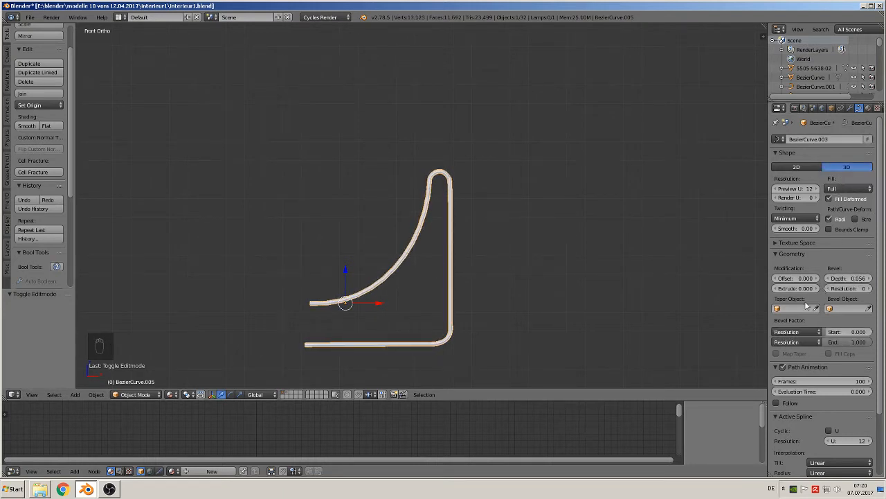
pyautogui.click(869, 288)
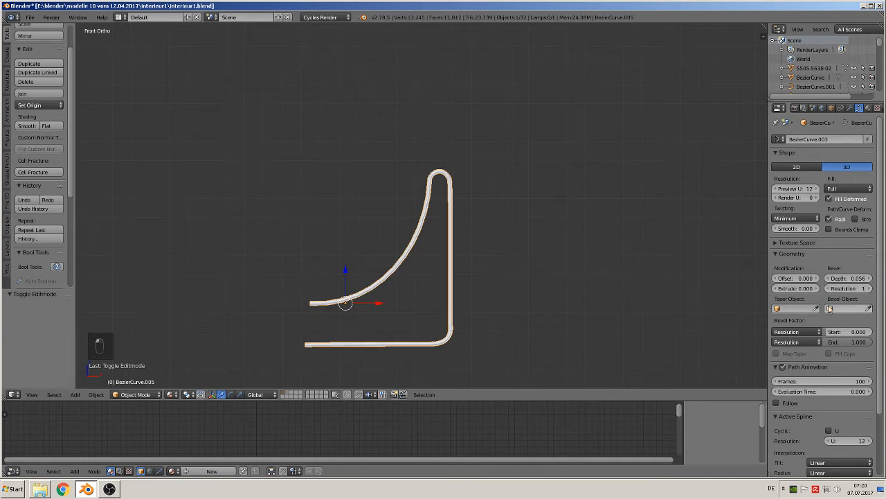
# In Edit Mode, level the handle of the curve's upper end point by moving it about -0.006 along X and 0.027 along Z.
pyautogui.moveTo(306, 265)
pyautogui.mouseDown(button='middle')
pyautogui.moveTo(293, 293)
pyautogui.moveTo(219, 278)
pyautogui.moveTo(306, 263)
pyautogui.mouseUp(button='middle')
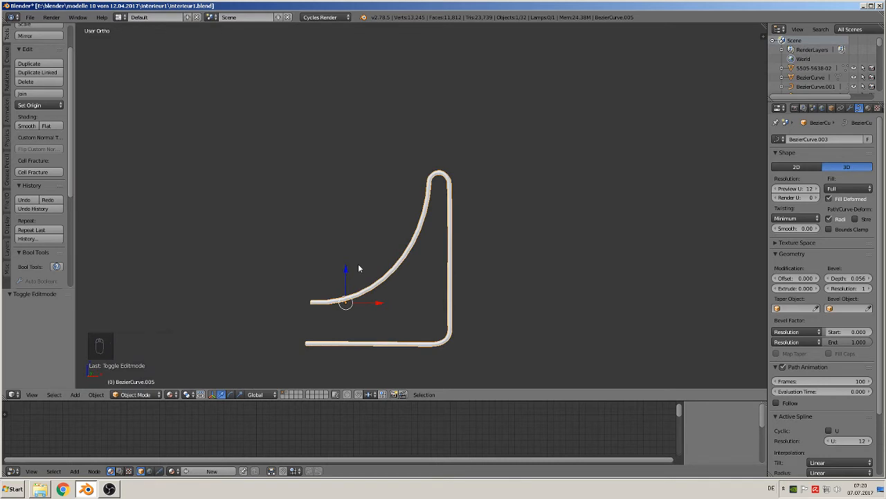
pyautogui.press('KP_1')
pyautogui.scroll(1, 329, 277)
pyautogui.keyDown('shift'); pyautogui.moveTo(328, 277); pyautogui.dragTo(428, 97, button='middle'); pyautogui.keyUp('shift')
pyautogui.scroll(2, 411, 163)
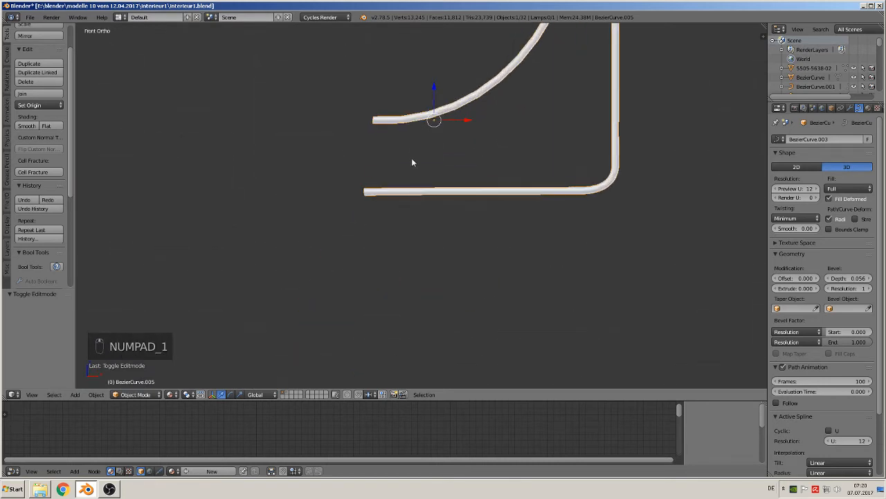
pyautogui.keyDown('shift'); pyautogui.moveTo(411, 162); pyautogui.dragTo(439, 241, button='middle'); pyautogui.keyUp('shift')
pyautogui.moveTo(477, 194); pyautogui.dragTo(465, 198)
pyautogui.press('Tab')
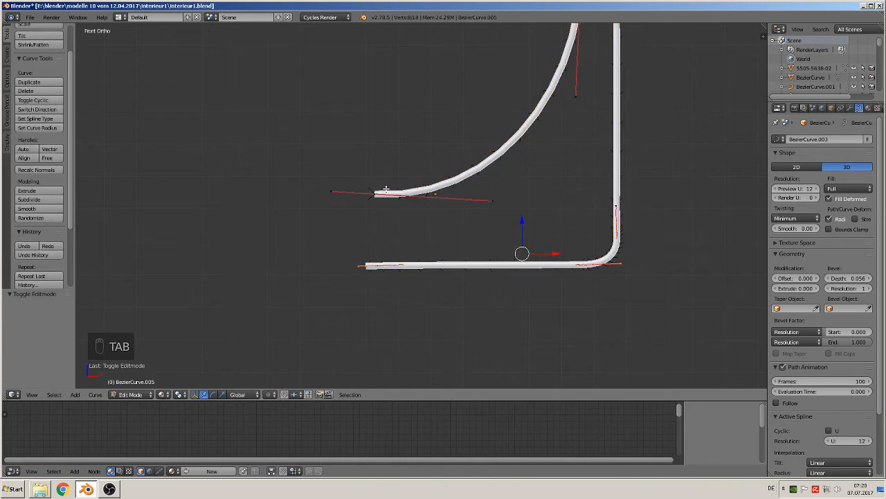
pyautogui.rightClick(376, 193)
pyautogui.rightClick(498, 198)
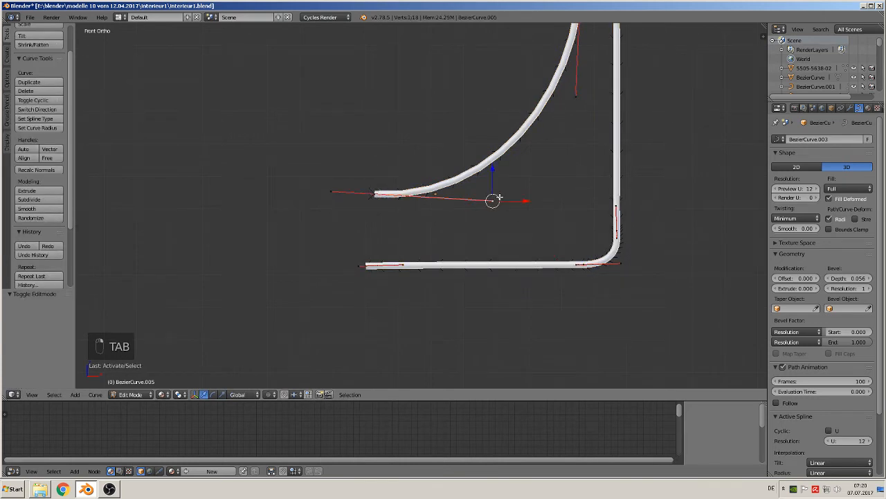
pyautogui.press('g')
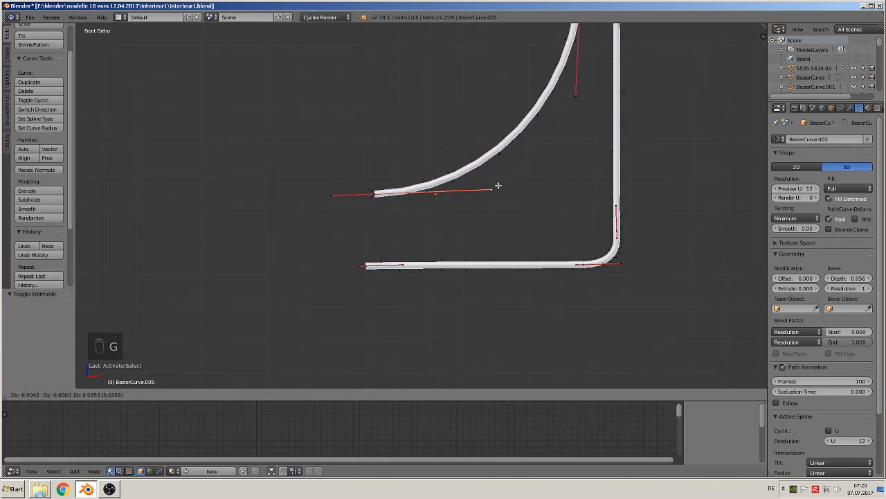
pyautogui.click(497, 189)
# Move the upper end point about -0.027 along X, in line with the bottom end, and return to Object Mode.
pyautogui.rightClick(380, 196)
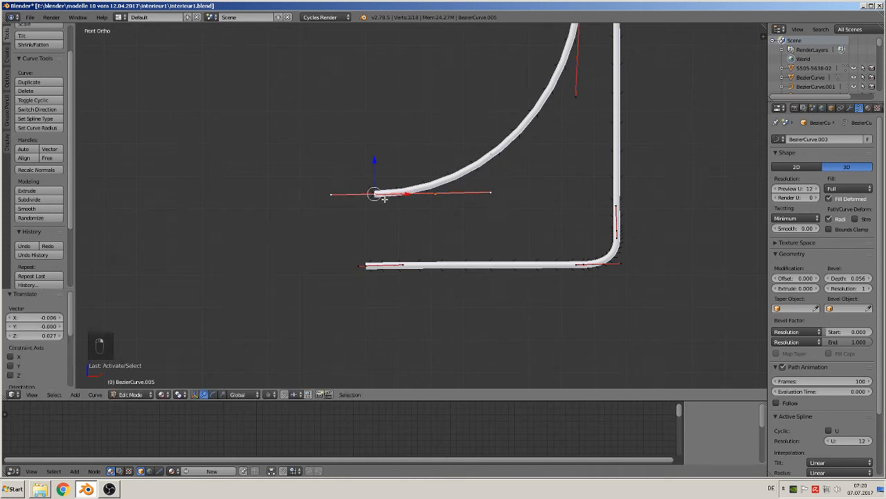
pyautogui.press('g')
pyautogui.press('x')
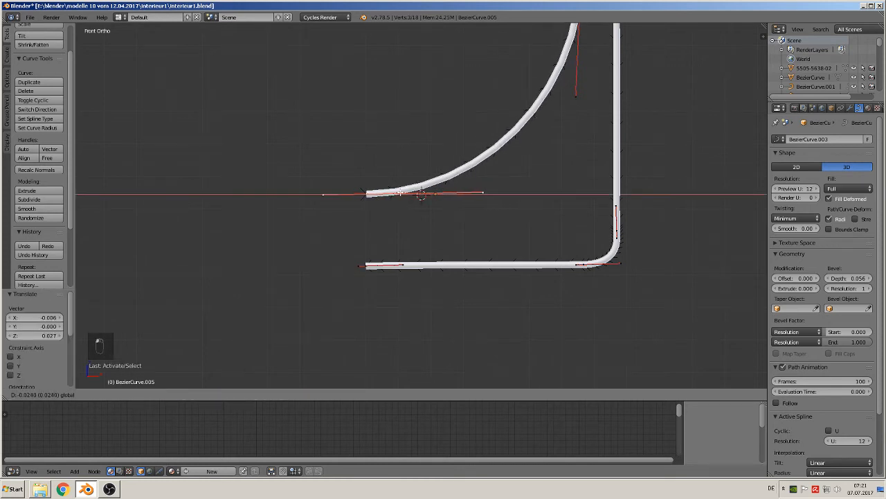
pyautogui.click(401, 190)
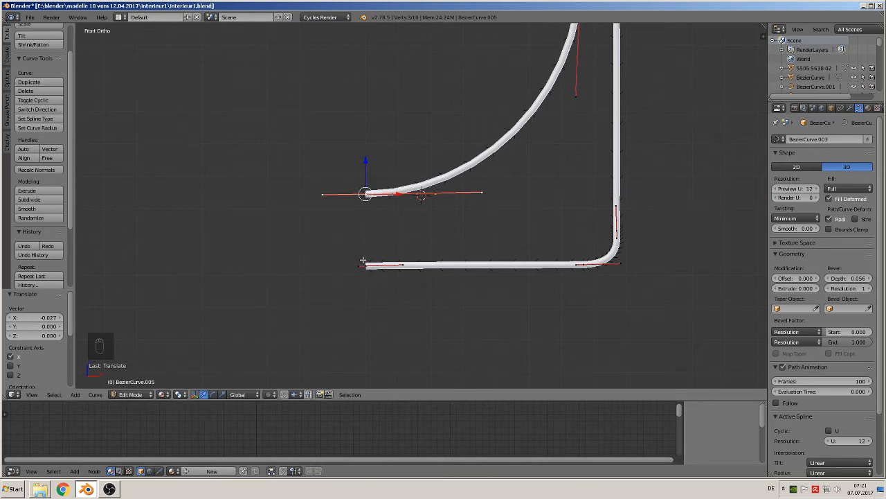
pyautogui.scroll(-4, 630, 142)
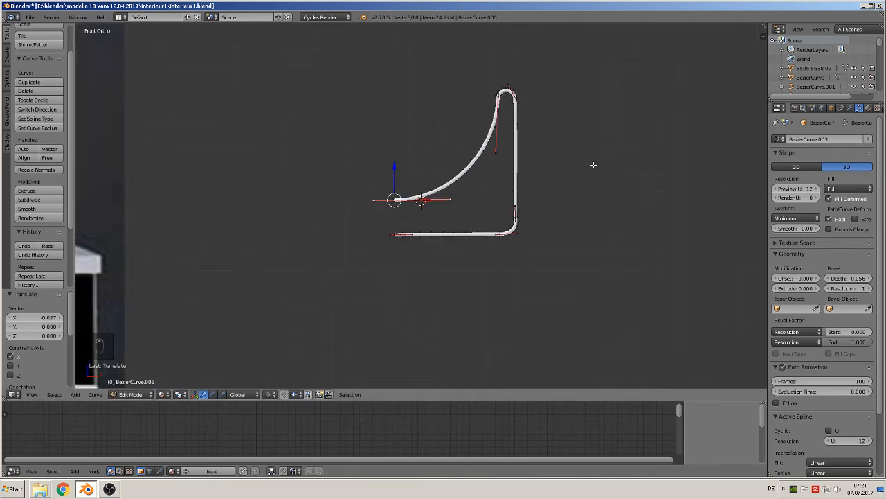
pyautogui.press('Tab')
pyautogui.scroll(-5, 466, 224)
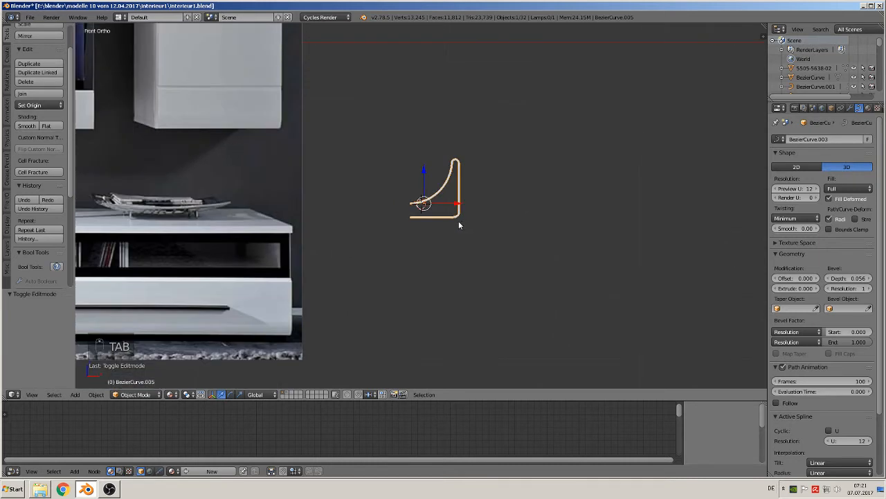
# Duplicate the basket wire about 1.880 along X and convert the copy from a curve to a mesh.
pyautogui.hotkey('shift', 'd')
pyautogui.press('x')
pyautogui.click(583, 217)
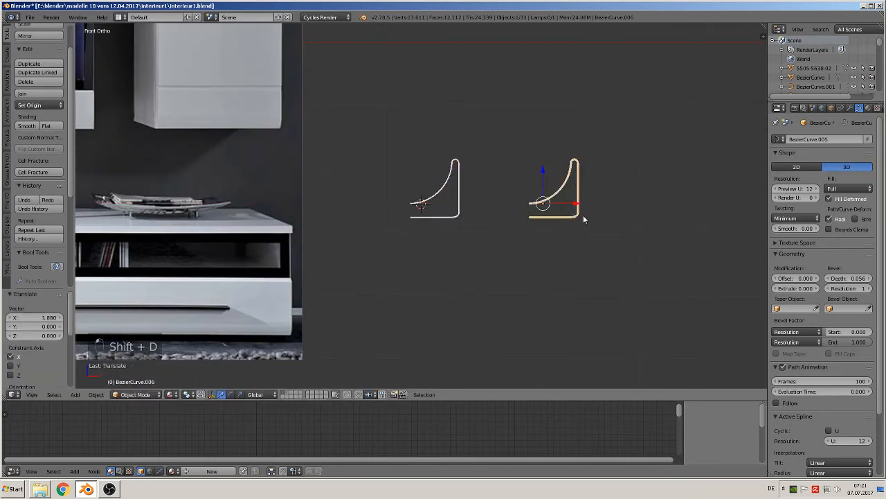
pyautogui.hotkey('alt', 'c')
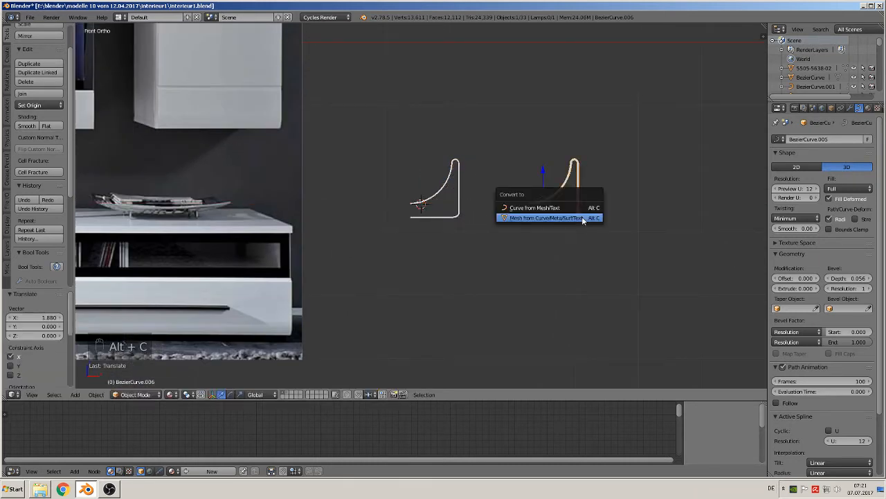
pyautogui.click(582, 216)
pyautogui.press('Tab')
pyautogui.scroll(-3, 569, 214)
pyautogui.press('Tab')
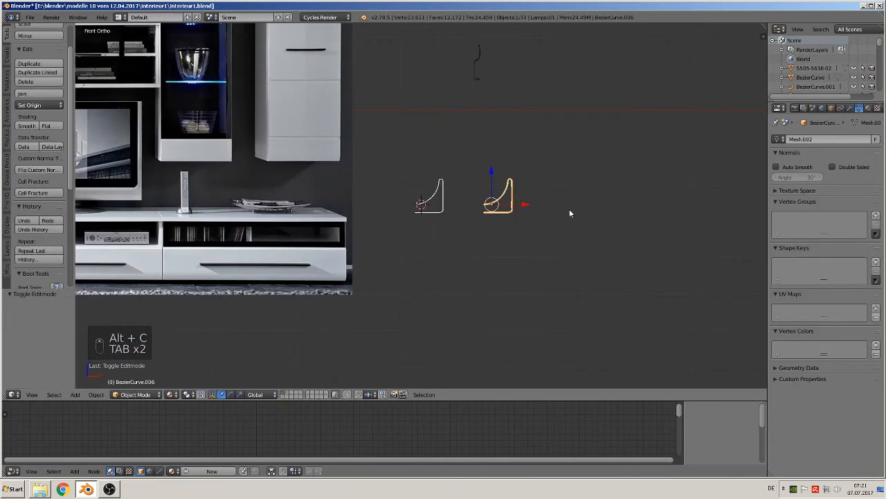
# Move the mesh copy of the wire about 0.328 along X, further away from the original curve.
pyautogui.keyDown('shift'); pyautogui.moveTo(490, 212); pyautogui.dragTo(763, 217, button='middle'); pyautogui.keyUp('shift')
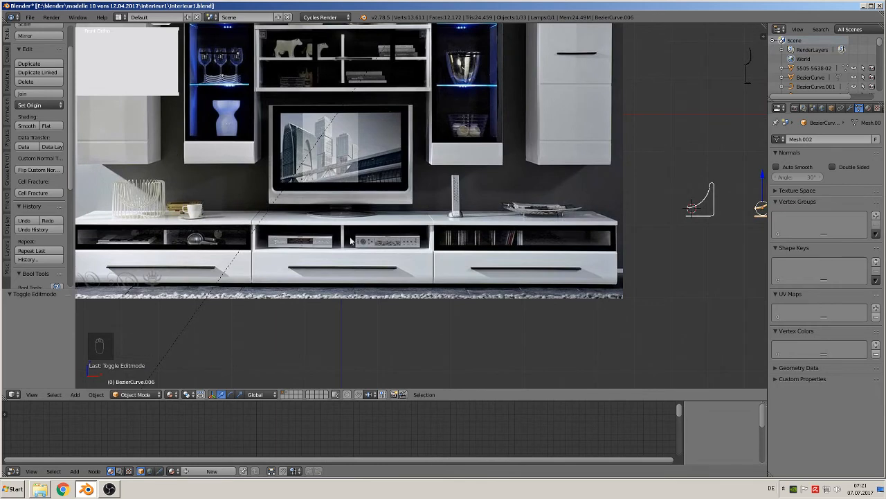
pyautogui.keyDown('shift'); pyautogui.moveTo(565, 290); pyautogui.dragTo(361, 303, button='middle'); pyautogui.keyUp('shift')
pyautogui.scroll(3, 617, 274)
pyautogui.keyDown('shift'); pyautogui.moveTo(618, 275); pyautogui.dragTo(256, 239, button='middle'); pyautogui.keyUp('shift')
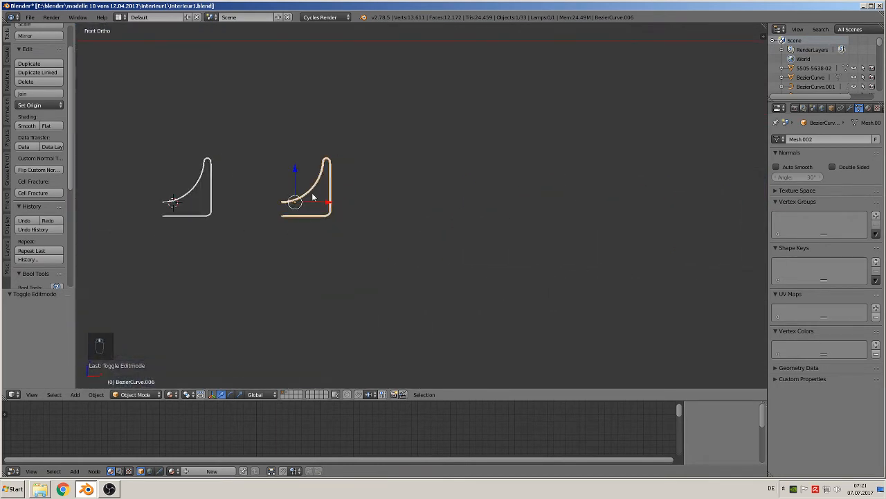
pyautogui.moveTo(313, 198); pyautogui.dragTo(434, 211)
# Place the 3D cursor directly above the wire's open ends and set the mesh's origin to the 3D cursor.
pyautogui.scroll(8, 432, 216)
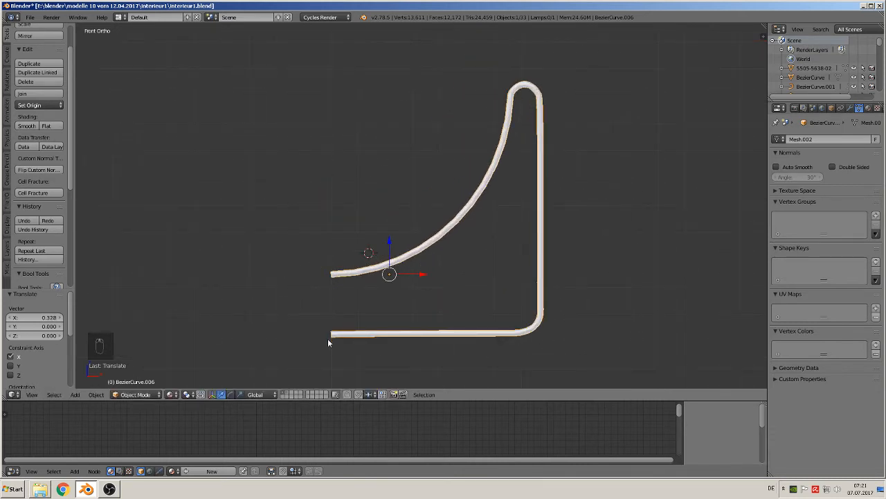
pyautogui.scroll(-4, 342, 235)
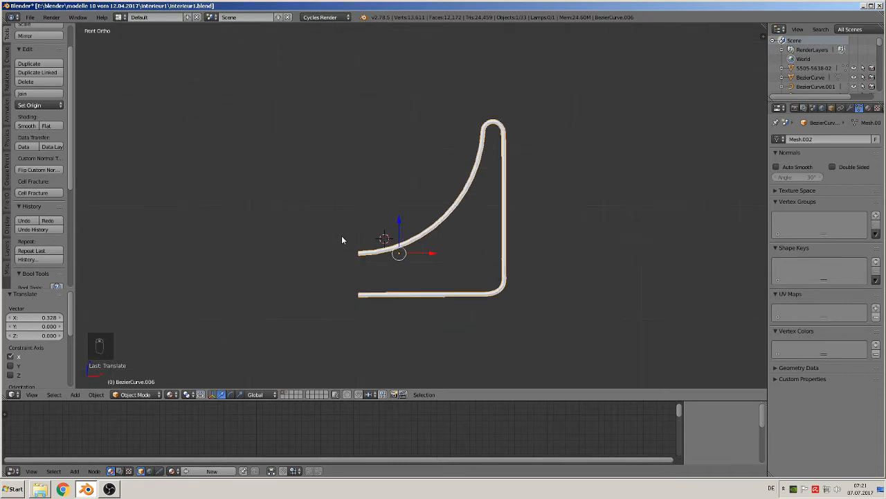
pyautogui.click(377, 152)
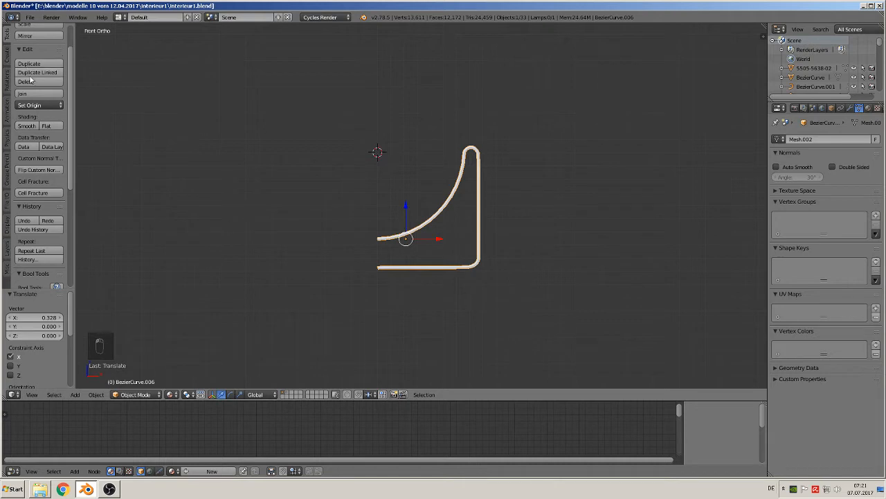
pyautogui.click(42, 105)
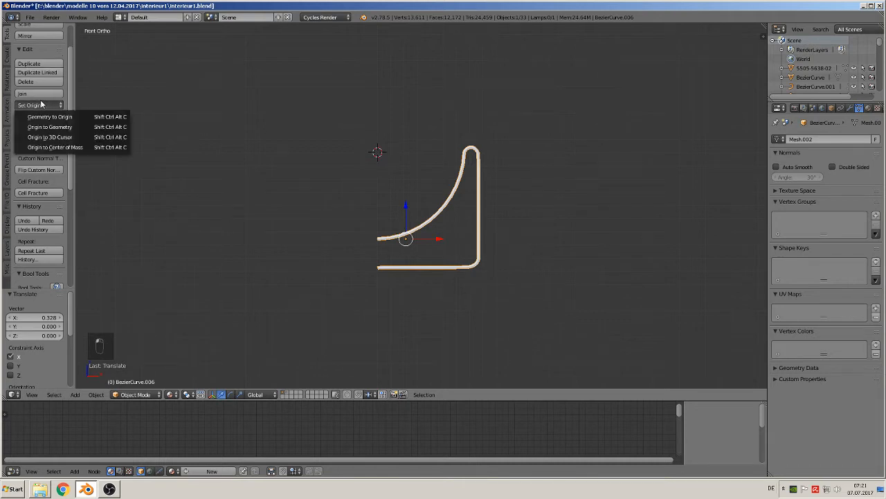
pyautogui.click(49, 137)
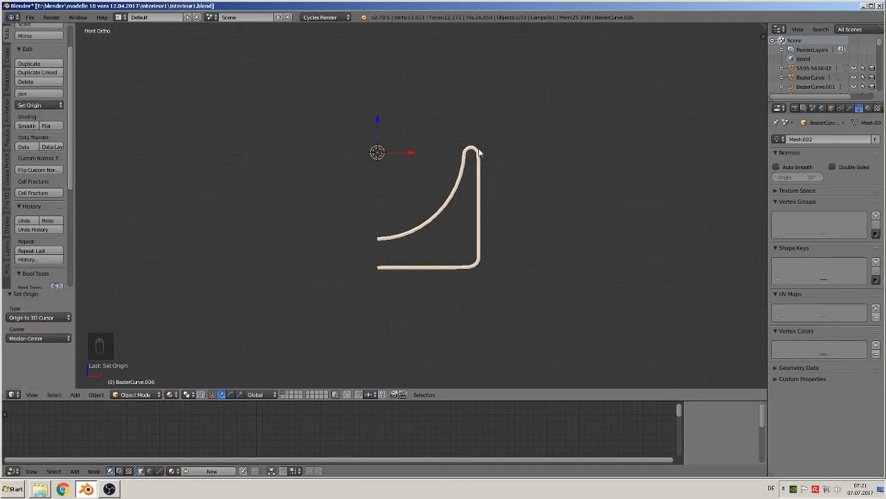
# Try to spin the whole wire mesh 360° in 20 steps around the 3D cursor from the top view, and return to Object Mode.
pyautogui.press('KP_7')
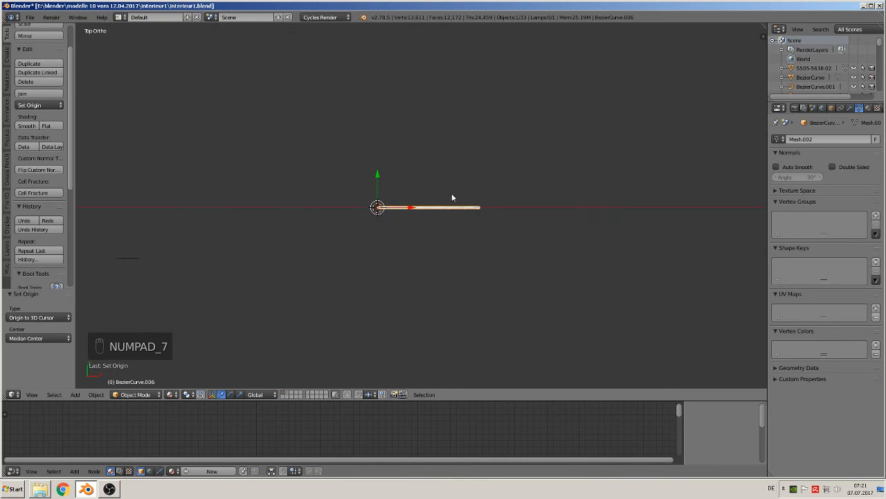
pyautogui.press('Tab')
pyautogui.press('a')
pyautogui.press('a')
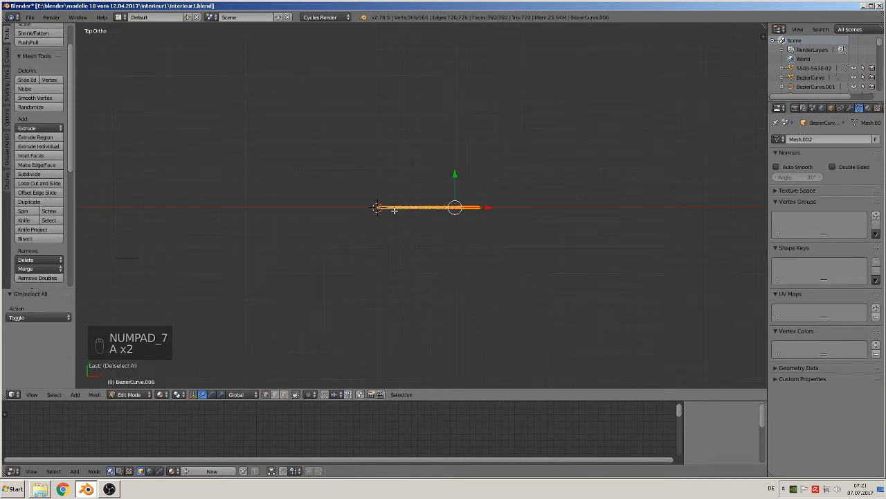
pyautogui.click(23, 211)
pyautogui.scroll(-2, 83, 304)
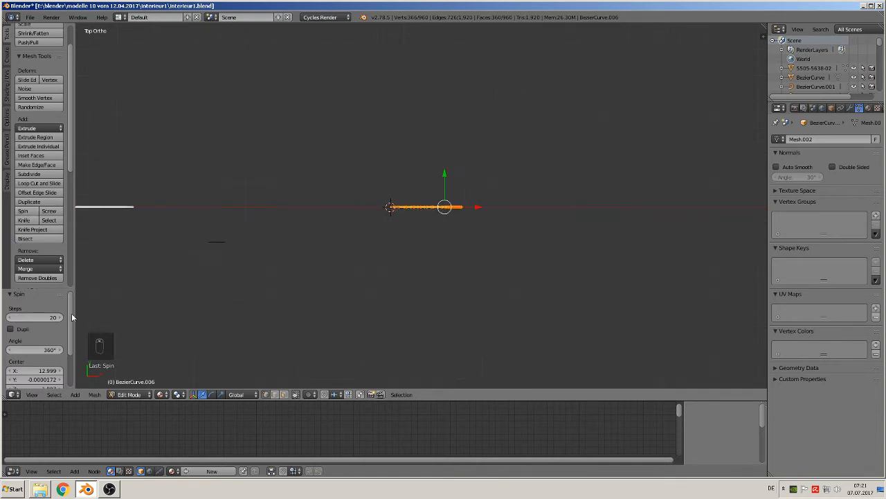
pyautogui.scroll(4, 374, 257)
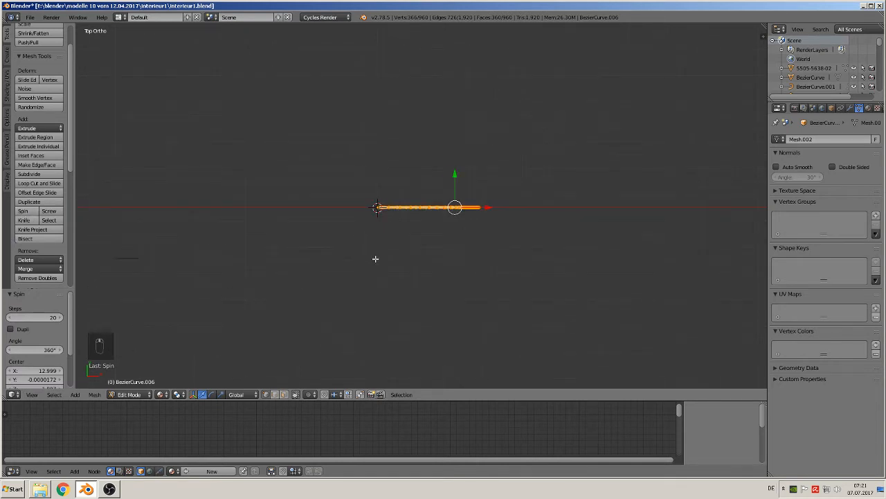
pyautogui.click(23, 212)
pyautogui.moveTo(600, 229); pyautogui.dragTo(526, 185, button='middle')
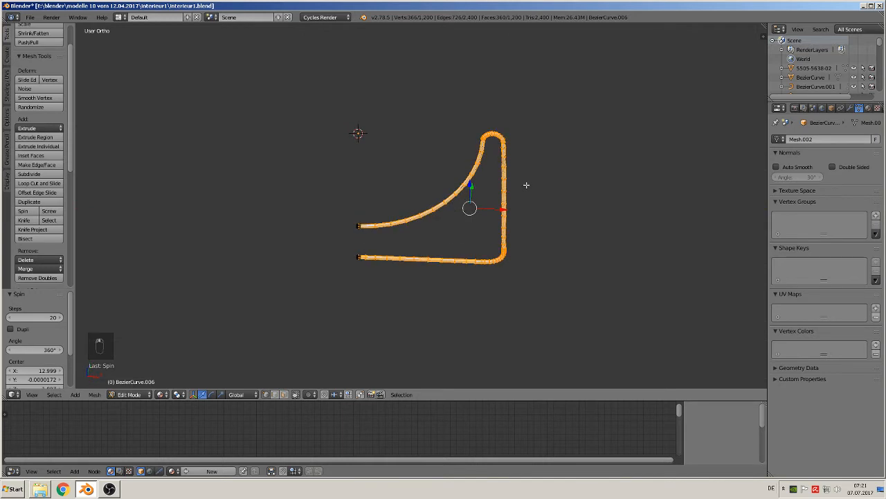
pyautogui.press('Tab')
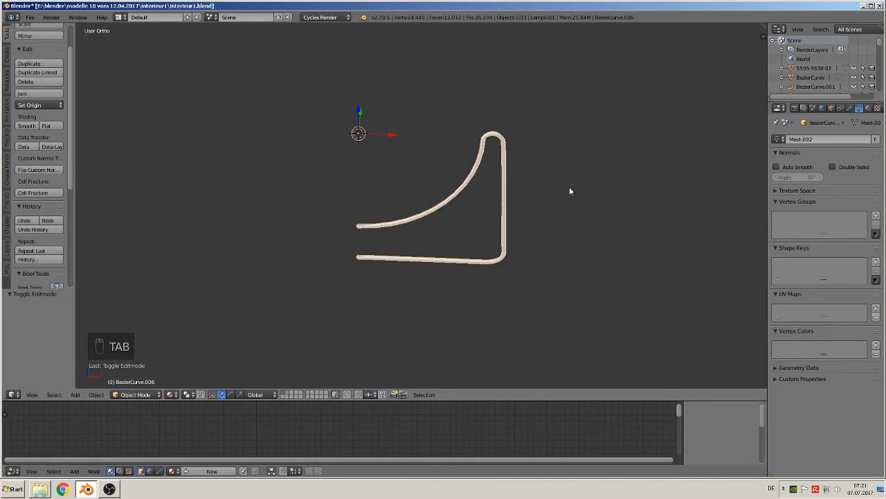
# Select all of the wire's geometry again in top view, spin it 360° in 20 steps into a round basket, and return to Object Mode.
pyautogui.press('KP_7')
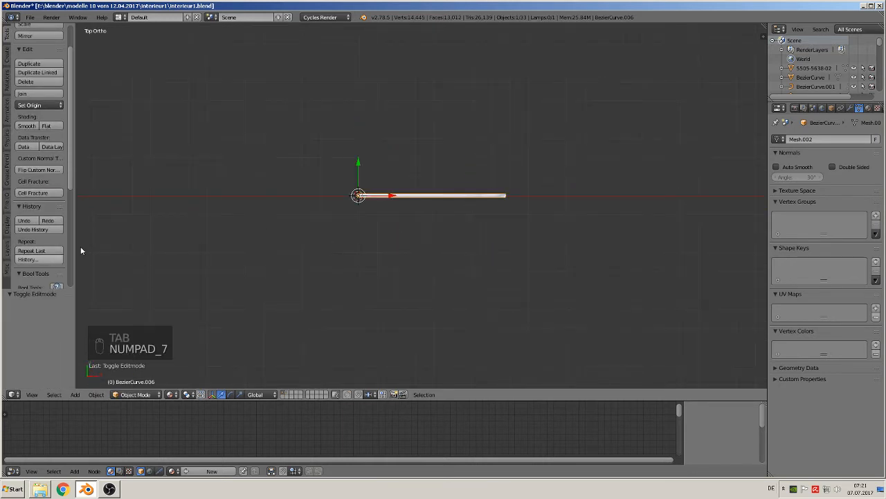
pyautogui.press('Tab')
pyautogui.press('a')
pyautogui.press('a')
pyautogui.press('a')
pyautogui.press('a')
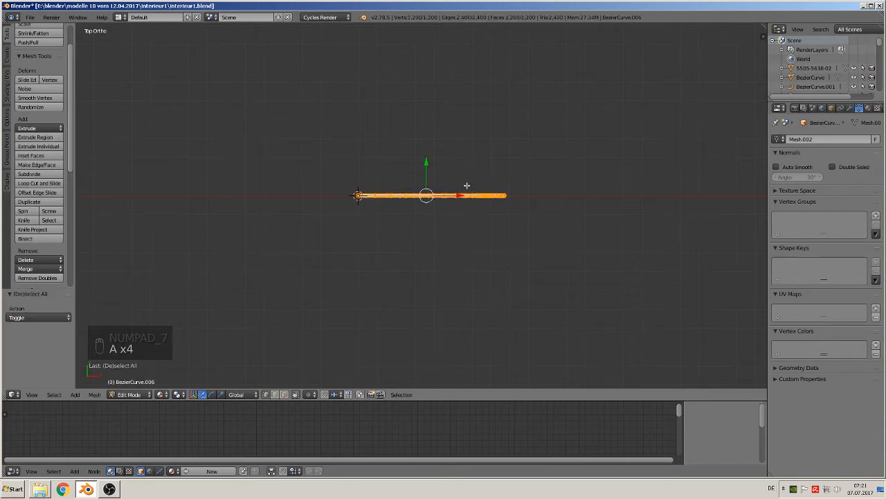
pyautogui.click(21, 211)
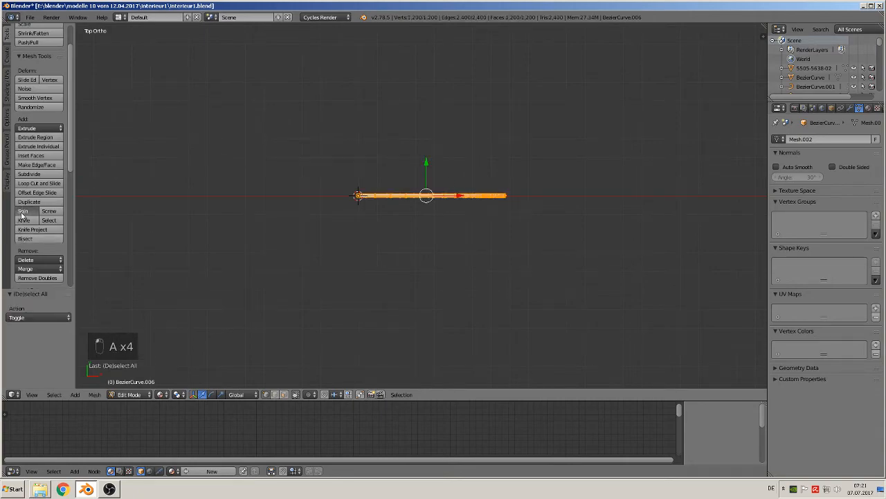
pyautogui.moveTo(242, 375); pyautogui.dragTo(16, 202, button='middle')
pyautogui.scroll(-4, 303, 271)
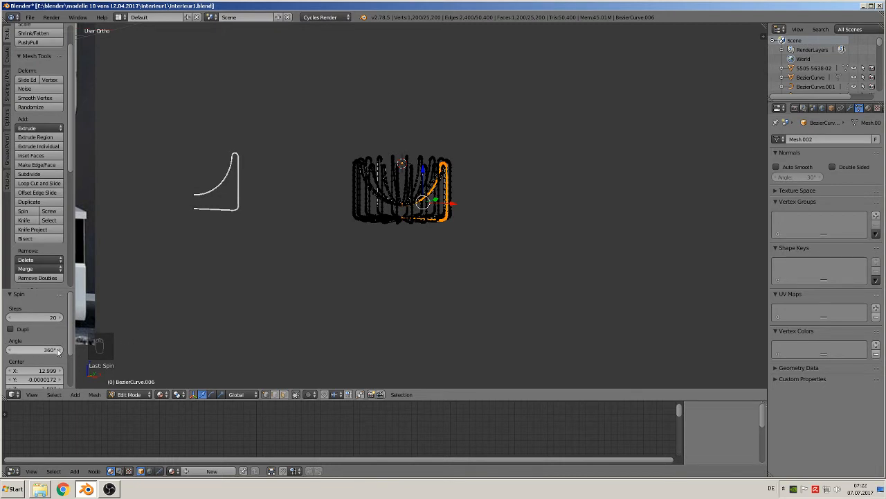
pyautogui.press('Tab')
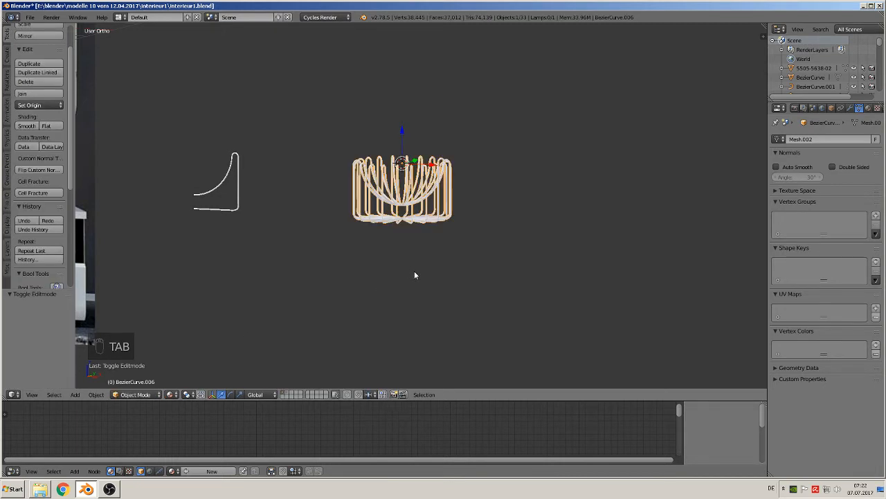
pyautogui.moveTo(415, 273)
pyautogui.mouseDown(button='middle')
pyautogui.moveTo(376, 293)
pyautogui.moveTo(419, 298)
pyautogui.moveTo(430, 282)
pyautogui.mouseUp(button='middle')
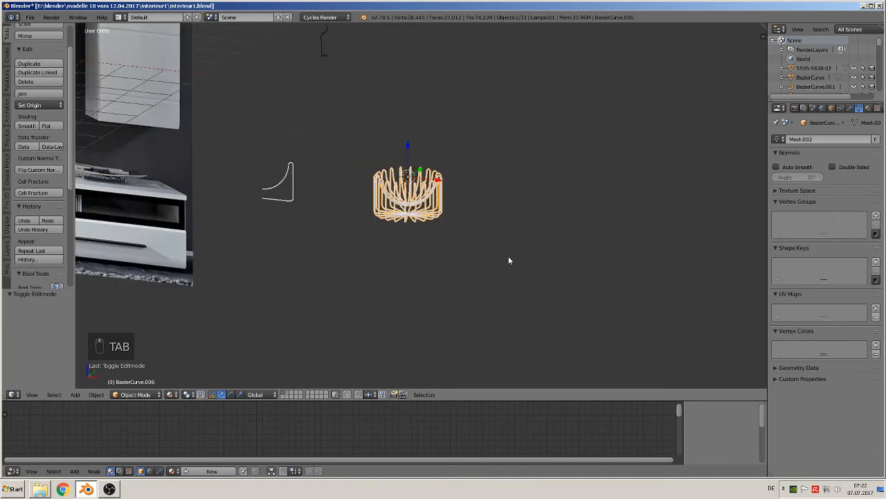
# In front view, move the wire basket along -X past the reference photo's left edge and about -2.158 along Z, below the wine glass.
pyautogui.press('KP_1')
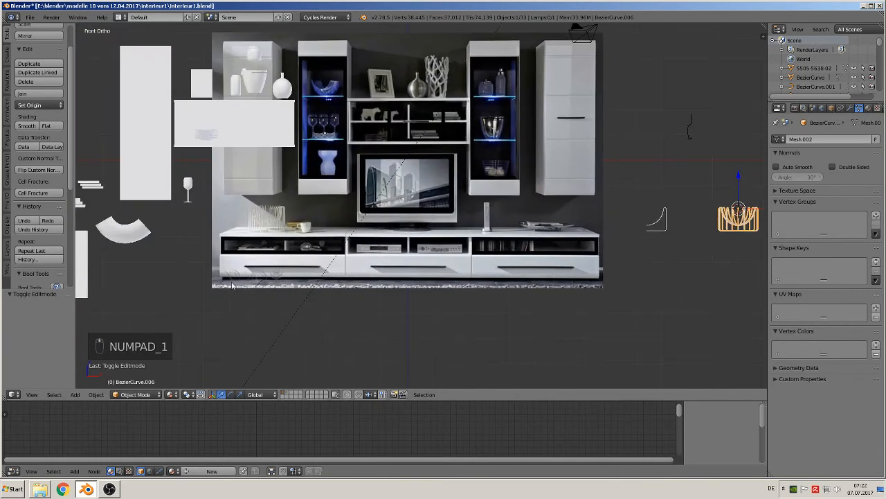
pyautogui.press('g')
pyautogui.press('x')
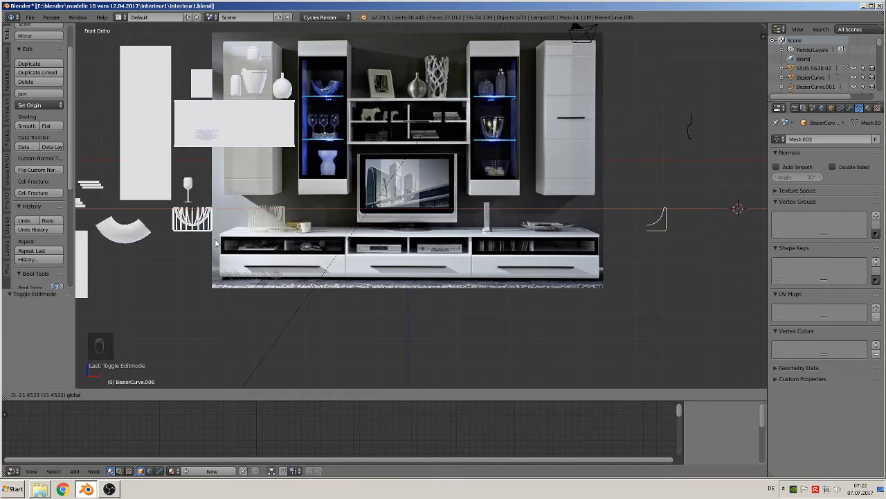
pyautogui.click(175, 171)
pyautogui.press('g')
pyautogui.press('z')
pyautogui.click(199, 252)
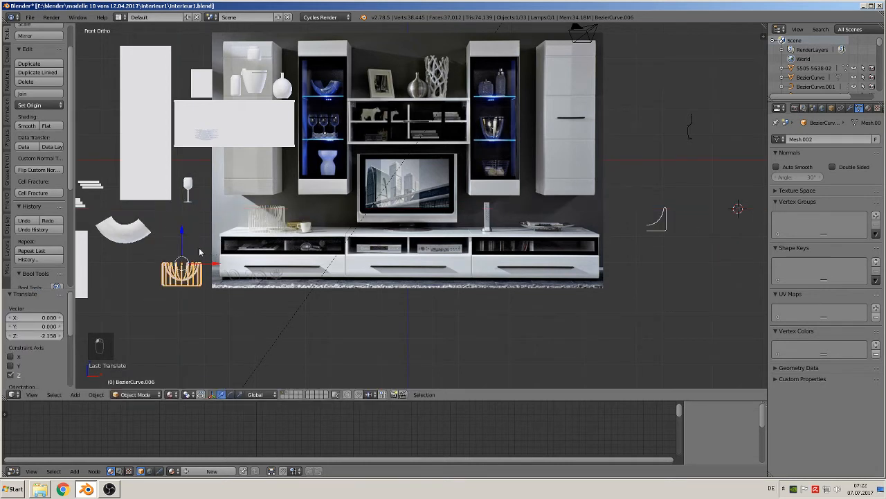
# Move the wire basket about -2.249 along X so it sits below the curved bowl, and deselect everything.
pyautogui.press('g')
pyautogui.press('x')
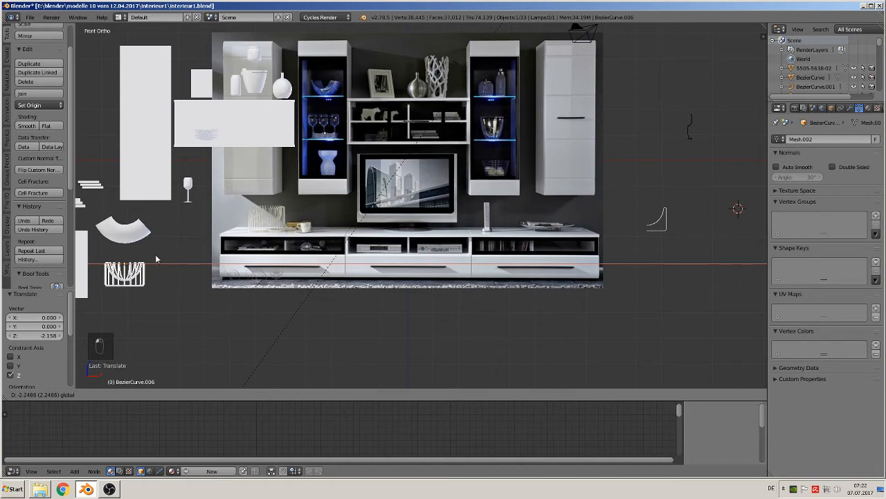
pyautogui.click(156, 265)
pyautogui.keyDown('shift'); pyautogui.moveTo(415, 300); pyautogui.dragTo(555, 204, button='middle'); pyautogui.keyUp('shift')
pyautogui.scroll(2, 467, 228)
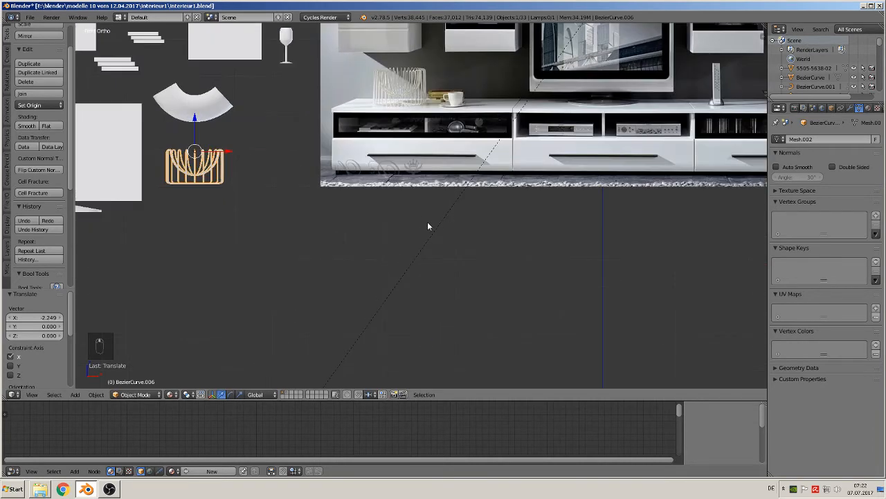
pyautogui.keyDown('shift'); pyautogui.moveTo(576, 161); pyautogui.dragTo(131, 171, button='middle'); pyautogui.keyUp('shift')
pyautogui.press('KP_1')
pyautogui.scroll(-3, 346, 214)
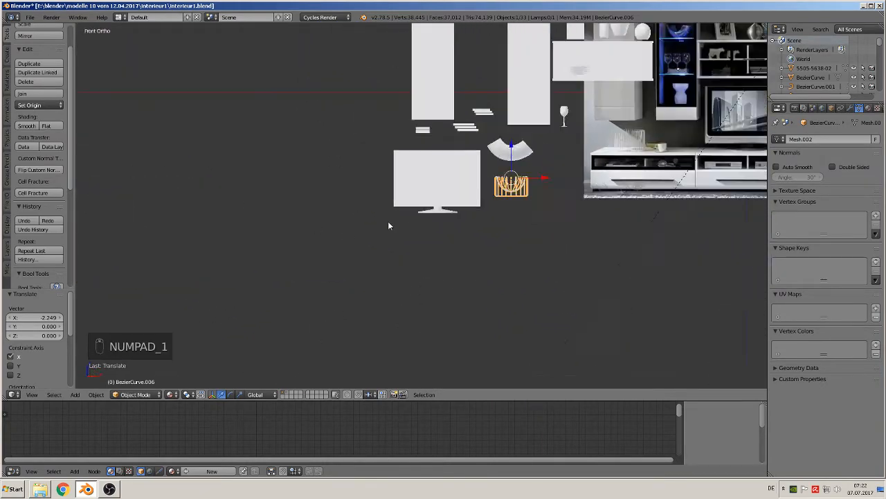
pyautogui.keyDown('shift'); pyautogui.moveTo(630, 195); pyautogui.dragTo(296, 250, button='middle'); pyautogui.keyUp('shift')
pyautogui.press('a')
pyautogui.press('a')
# Add a cube over the left receiver in the TV console and flatten it along Z to the receiver's height.
pyautogui.scroll(3, 304, 232)
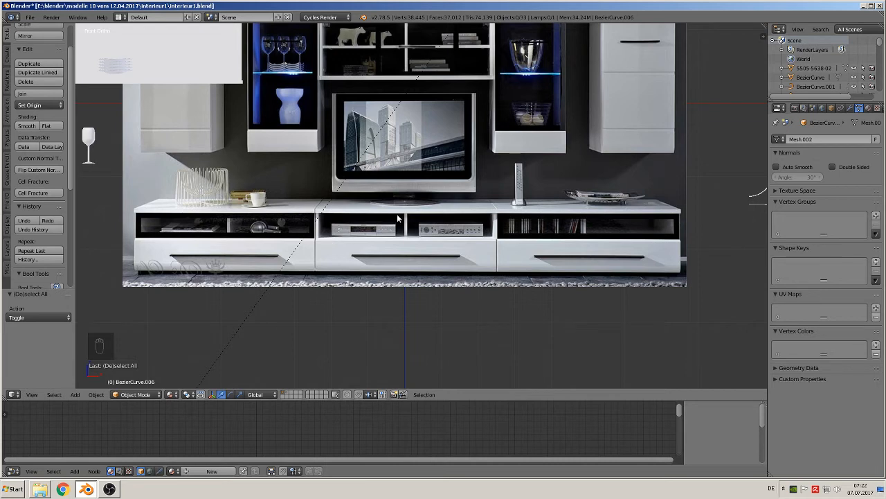
pyautogui.scroll(2, 349, 272)
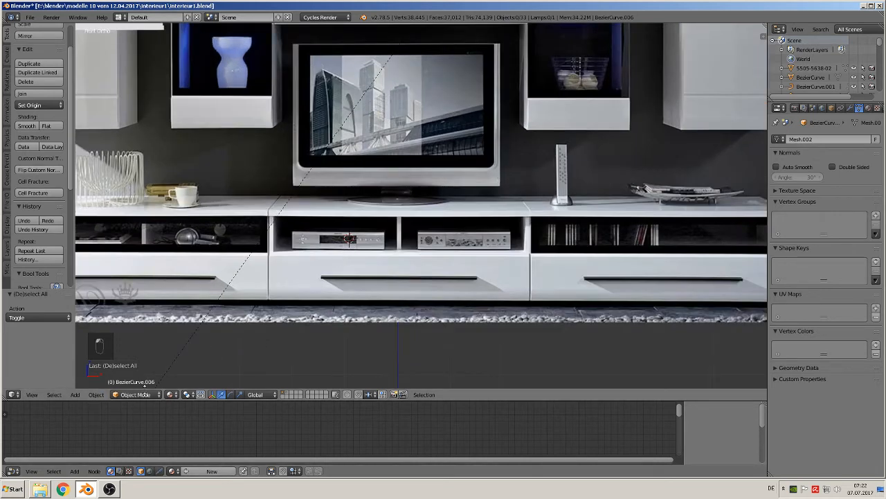
pyautogui.click(75, 394)
pyautogui.moveTo(139, 384)
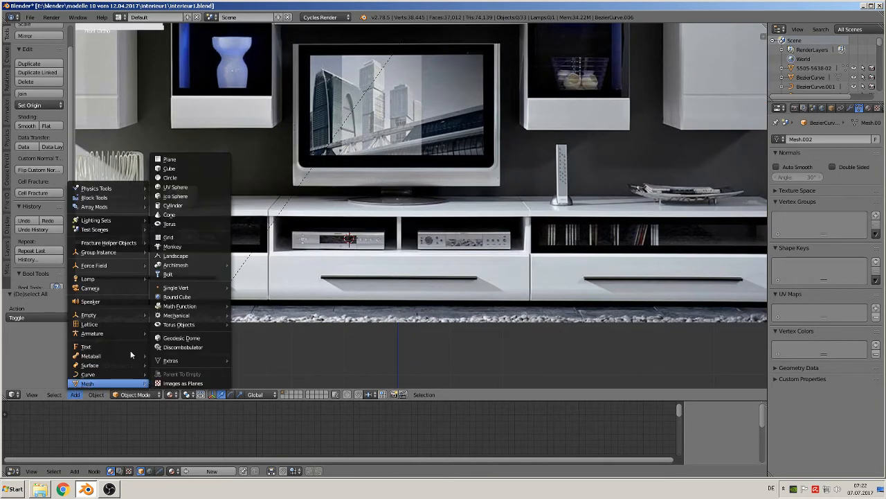
pyautogui.click(193, 162)
pyautogui.press('s')
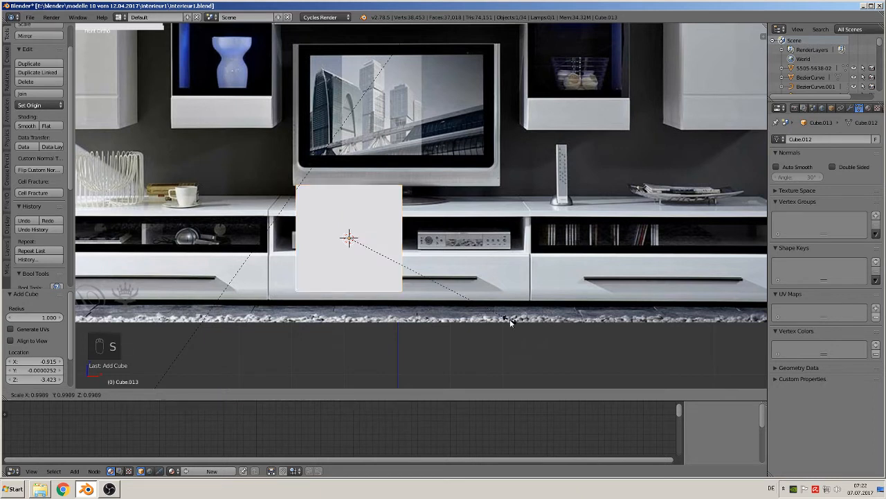
pyautogui.press('z')
pyautogui.click(413, 223)
# Fit the box to the left receiver by moving it -0.219 along X, scaling it uniformly by 0.864, and shifting it -0.052 along Z.
pyautogui.moveTo(381, 238); pyautogui.dragTo(369, 242)
pyautogui.press('s')
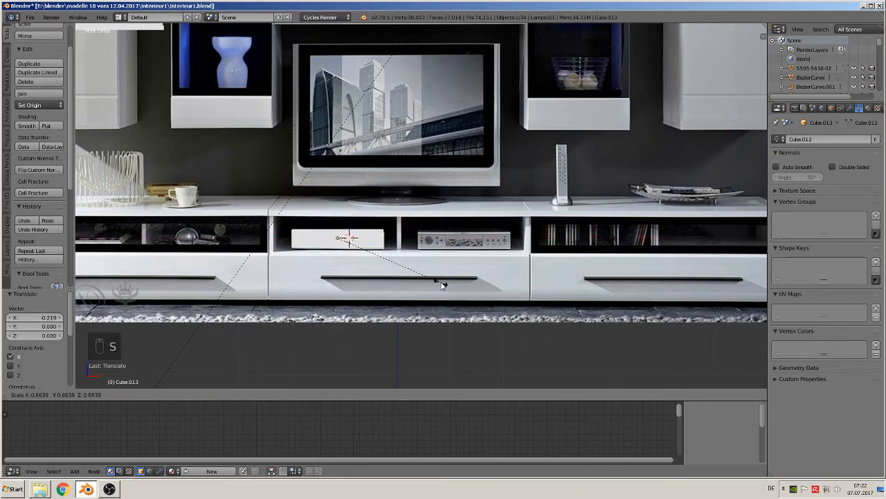
pyautogui.click(442, 286)
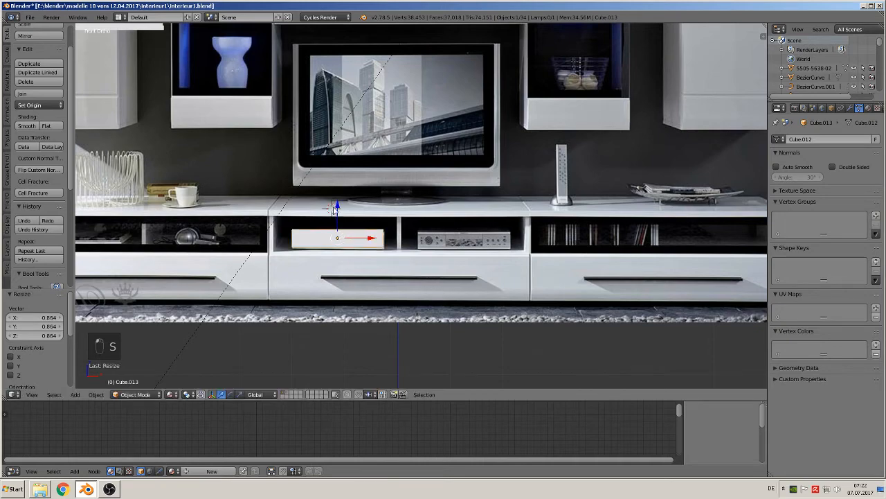
pyautogui.moveTo(336, 206); pyautogui.dragTo(336, 210)
# Move the receiver box -1.337 along Y in front of the photo and scale its depth by 0.624 along Y.
pyautogui.moveTo(311, 210); pyautogui.dragTo(335, 237, button='middle')
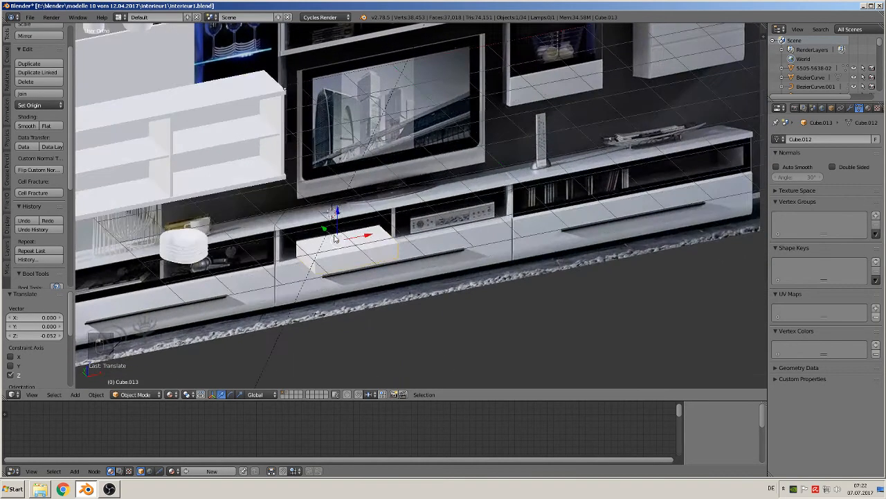
pyautogui.moveTo(325, 229); pyautogui.dragTo(411, 340)
pyautogui.press('s')
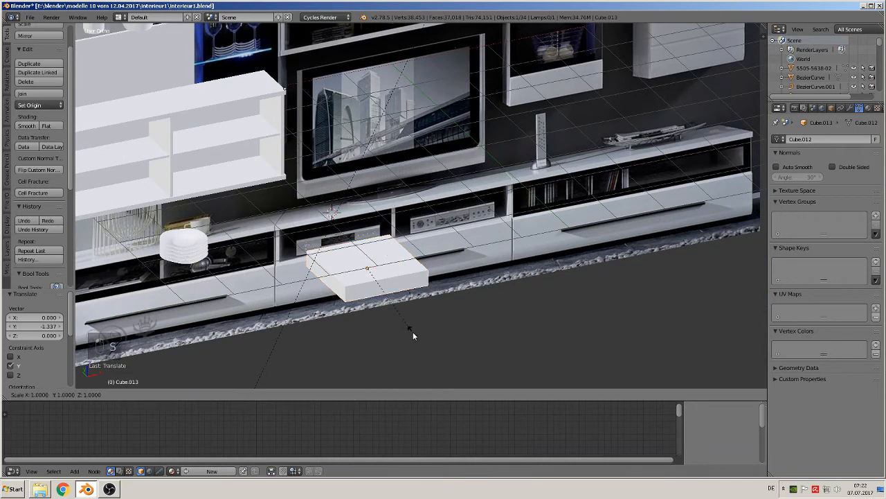
pyautogui.press('y')
pyautogui.click(397, 309)
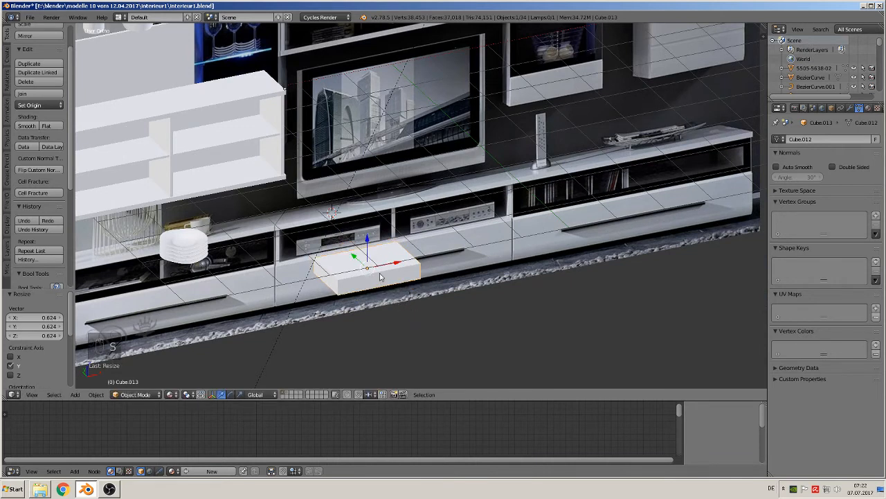
# Duplicate the receiver box in place and move the copy 2.205 along X, in front of the right receiver.
pyautogui.hotkey('shift', 'd')
pyautogui.click(377, 270)
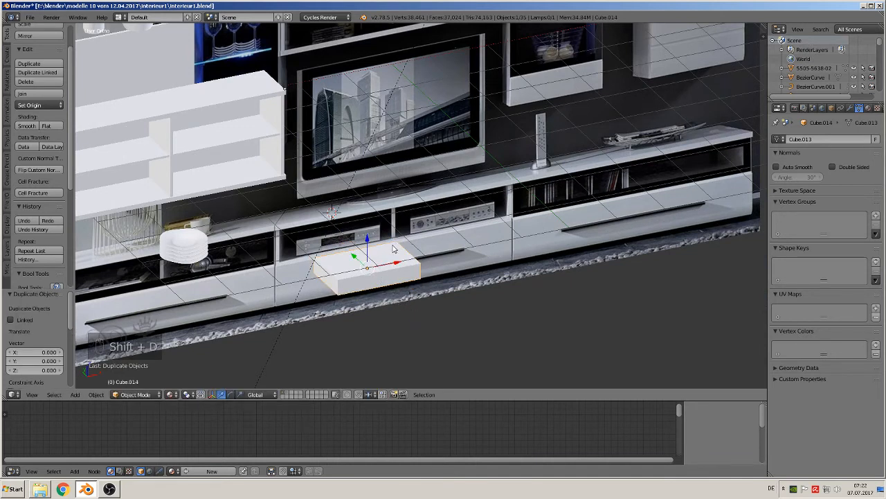
pyautogui.moveTo(397, 263); pyautogui.dragTo(511, 239)
pyautogui.scroll(-4, 511, 238)
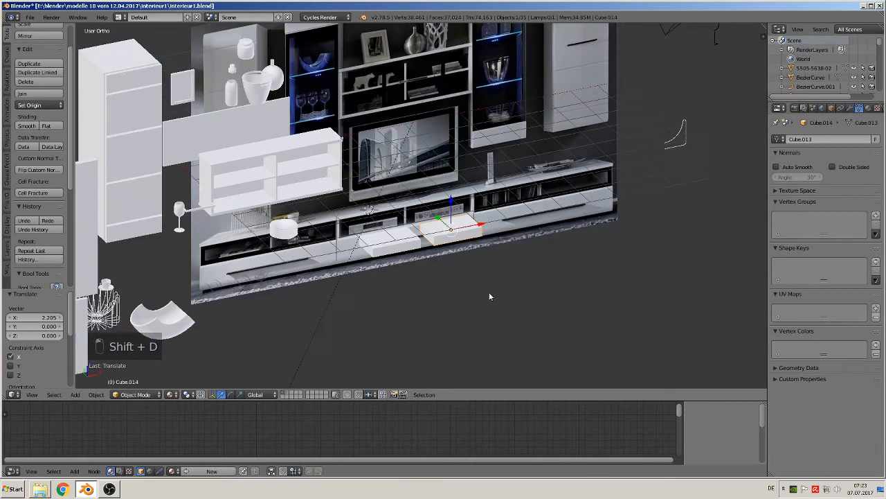
# Move both receiver boxes together -8.682 along X toward the other models, return to front view, and save the file.
pyautogui.click(468, 230)
pyautogui.moveTo(451, 231); pyautogui.dragTo(211, 269)
pyautogui.moveTo(278, 296); pyautogui.dragTo(348, 222, button='middle')
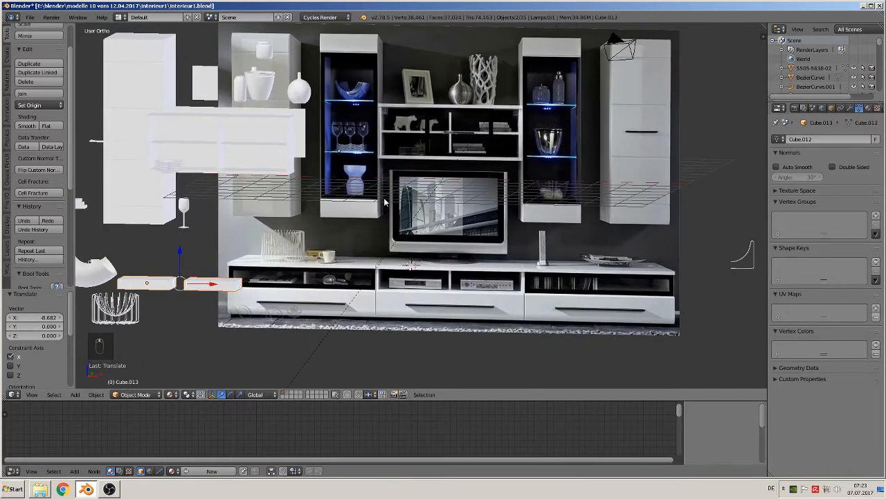
pyautogui.press('KP_1')
pyautogui.scroll(2, 575, 277)
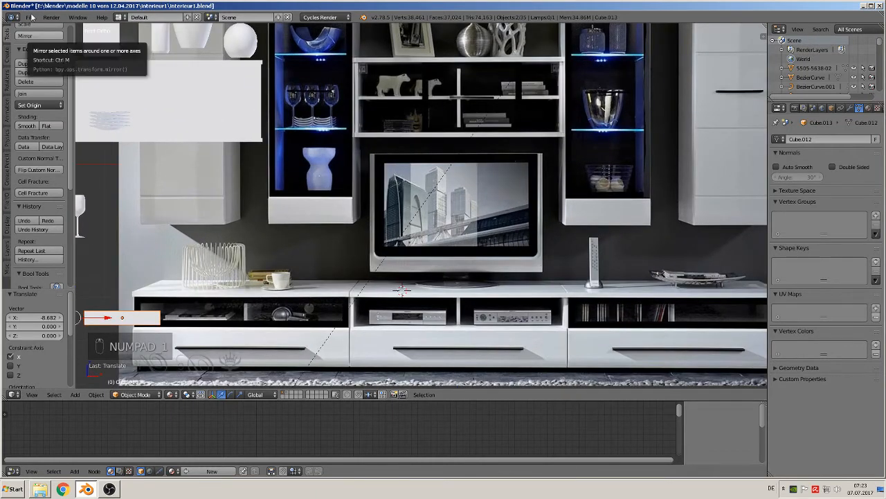
pyautogui.click(30, 17)
pyautogui.click(42, 86)
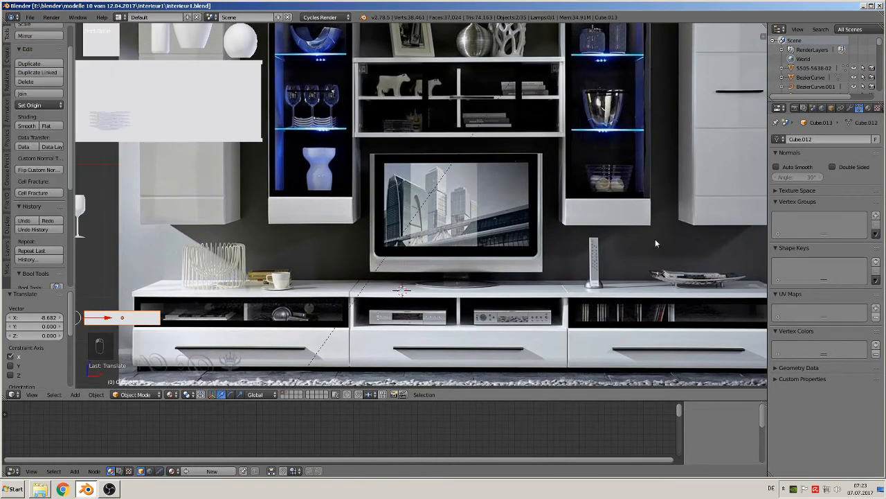
# Add a mesh cylinder at the row of CD cases in the TV console's right open compartment.
pyautogui.scroll(-1, 655, 240)
pyautogui.keyDown('shift'); pyautogui.moveTo(587, 273); pyautogui.dragTo(362, 223, button='middle'); pyautogui.keyUp('shift')
pyautogui.scroll(1, 447, 284)
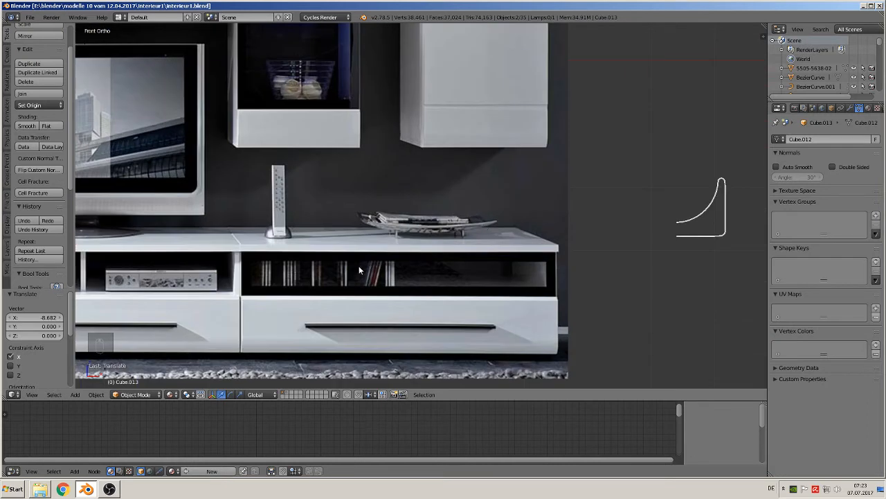
pyautogui.scroll(-1, 428, 268)
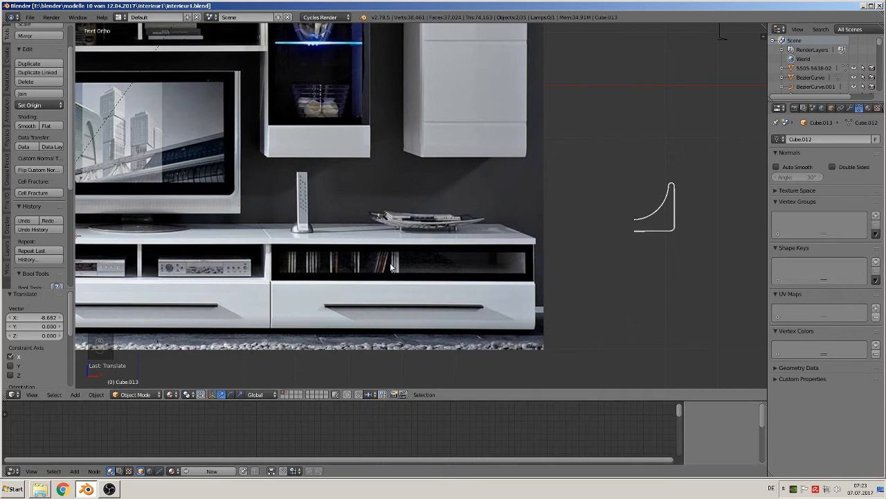
pyautogui.click(75, 394)
pyautogui.moveTo(88, 376)
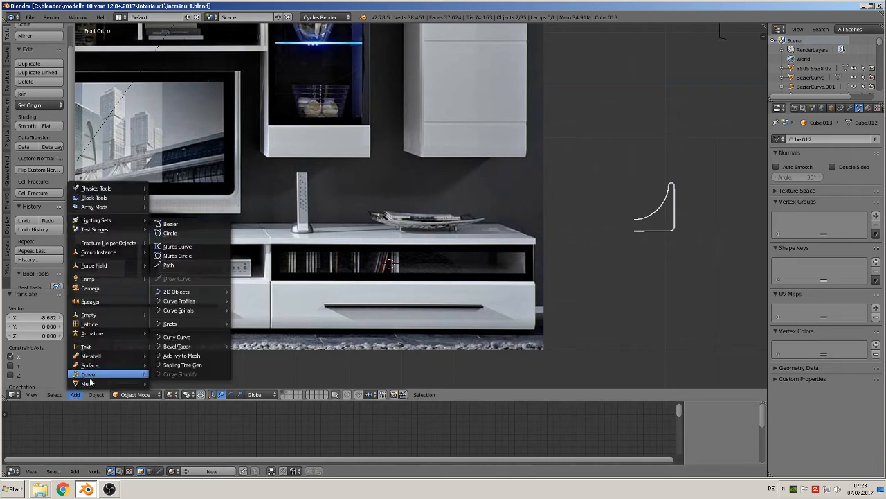
pyautogui.click(79, 394)
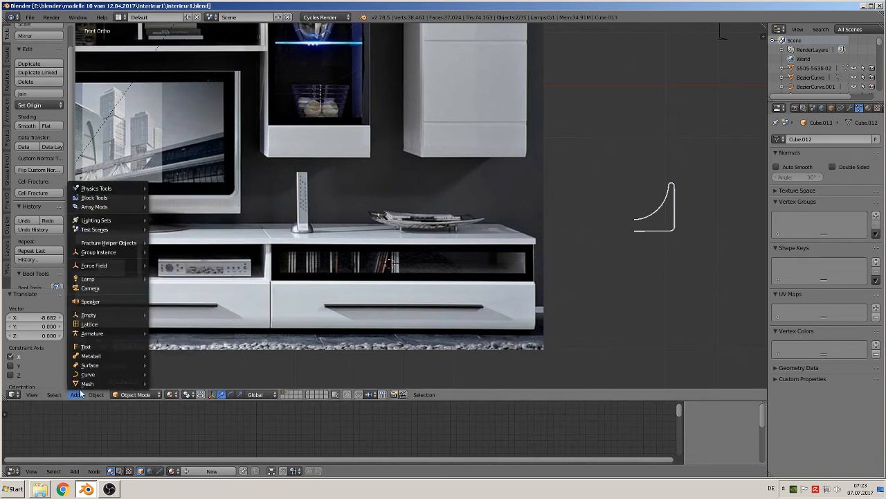
pyautogui.click(193, 205)
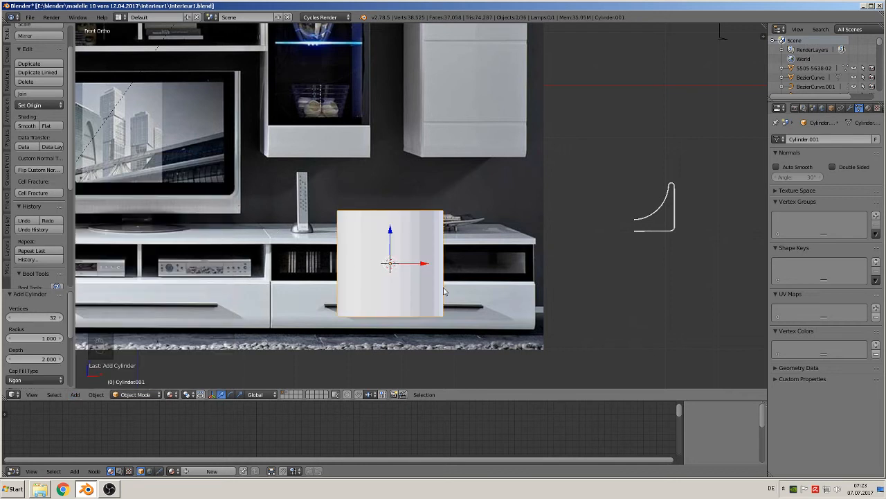
# Set the new cylinder's vertex count to 6.
pyautogui.click(52, 318)
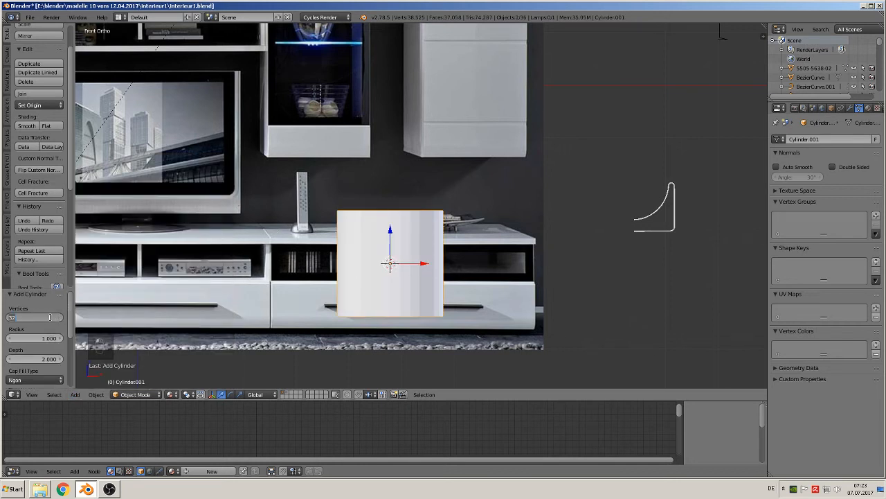
pyautogui.write('6')
pyautogui.press('Return')
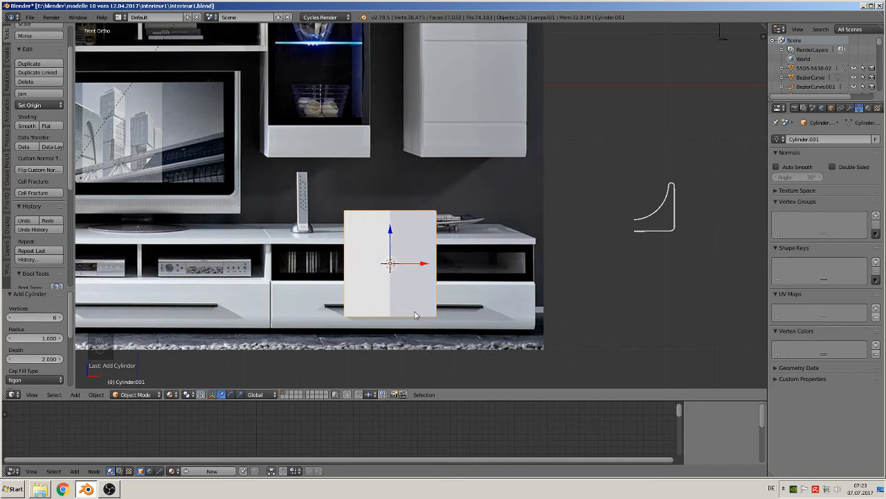
# Set the new cylinder's vertex count to 15 and scale the cylinder uniformly by 0.040.
pyautogui.click(48, 319)
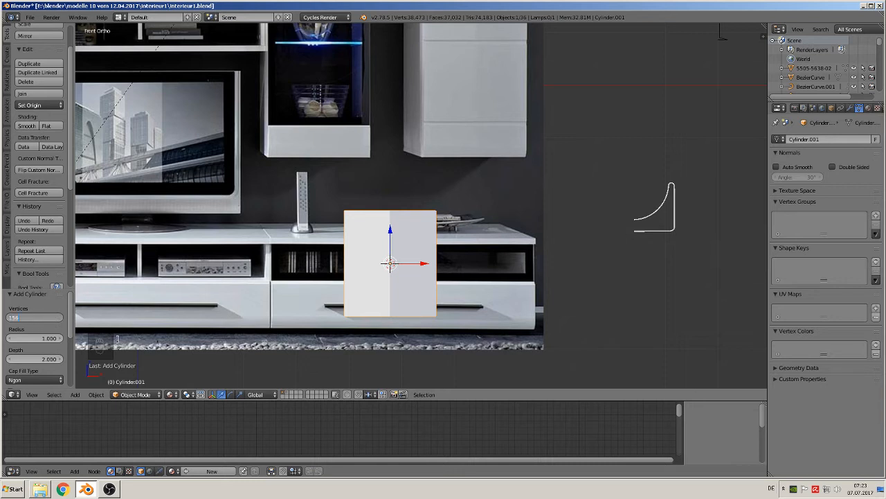
pyautogui.write('15')
pyautogui.press('Return')
pyautogui.press('s')
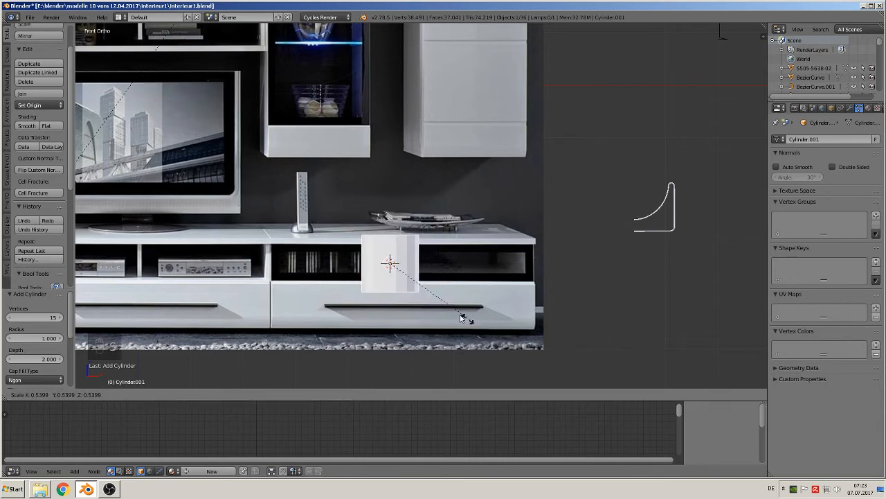
pyautogui.click(392, 268)
# Shape the cylinder into a thin vertical rod by scaling it 28.909 along Z, 0.263 uniformly, and 2.617 along Z.
pyautogui.scroll(2, 420, 295)
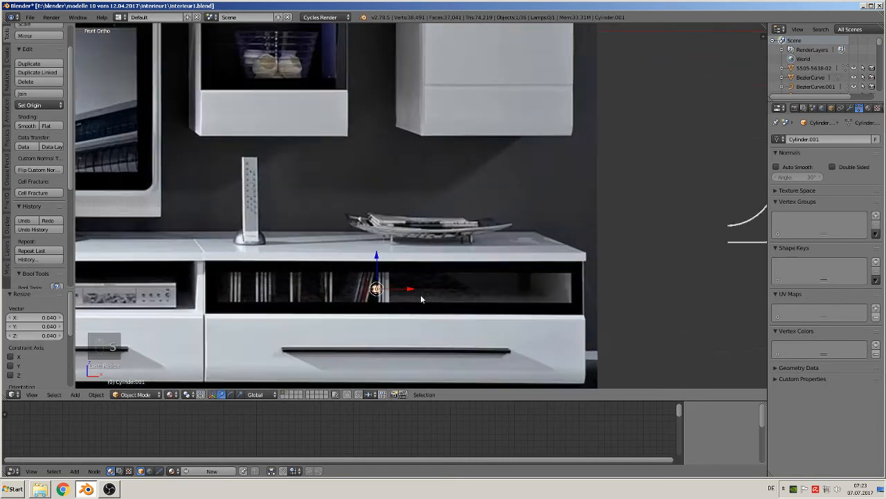
pyautogui.press('s')
pyautogui.press('z')
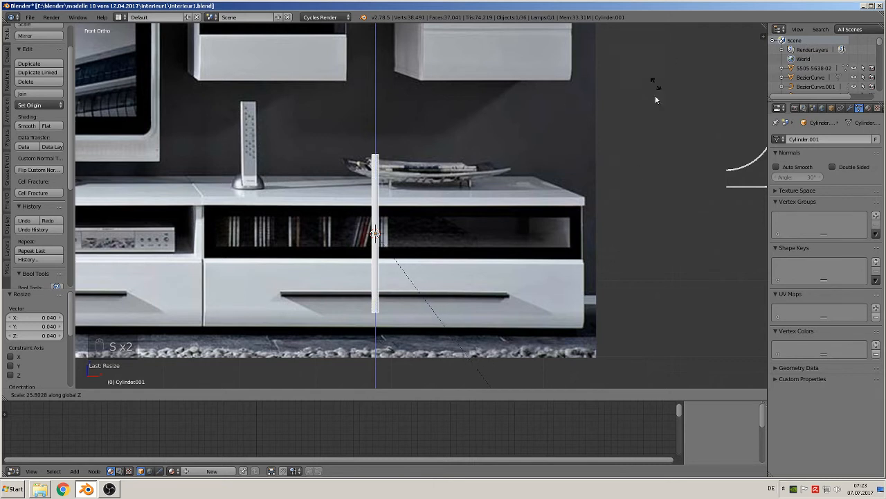
pyautogui.click(691, 295)
pyautogui.press('s')
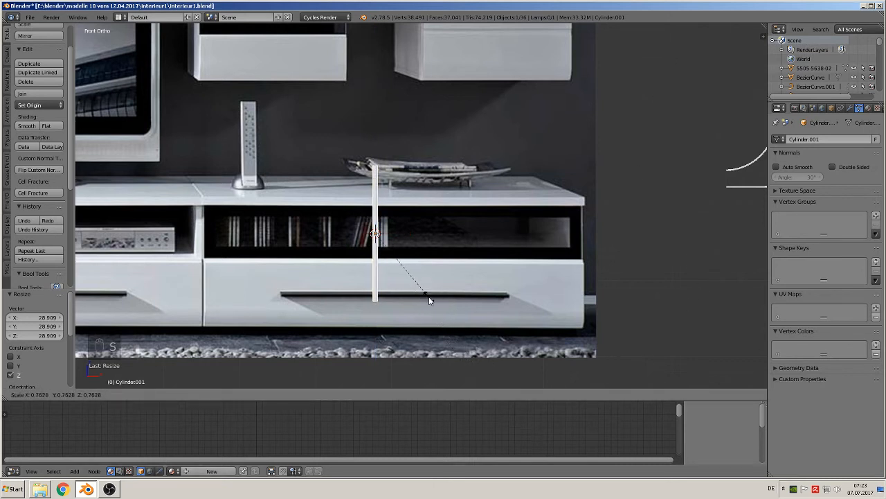
pyautogui.click(386, 263)
pyautogui.press('s')
pyautogui.press('z')
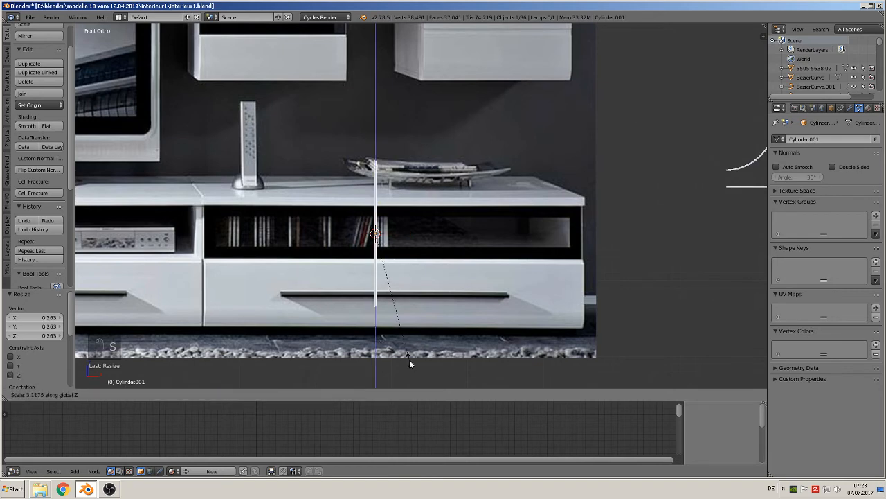
pyautogui.click(412, 335)
# Add 25 evenly spaced loop cuts along the length of the thin vertical rod.
pyautogui.scroll(2, 407, 244)
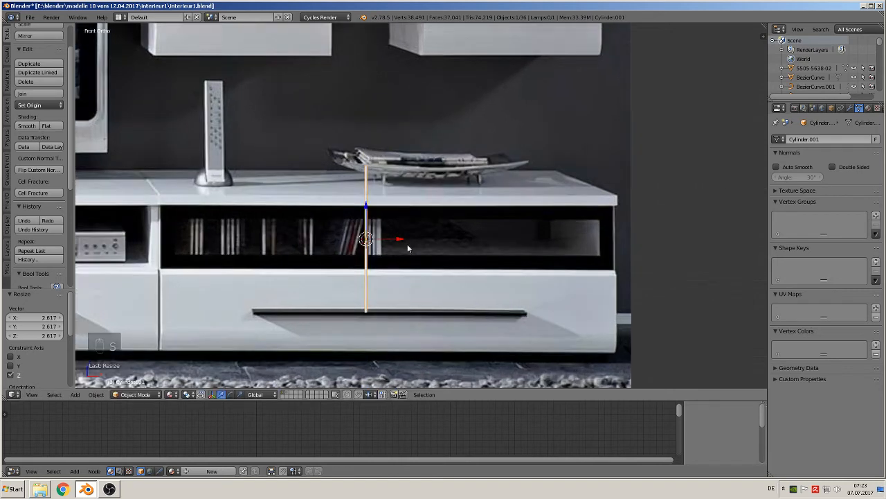
pyautogui.press('Tab')
pyautogui.scroll(3, 382, 185)
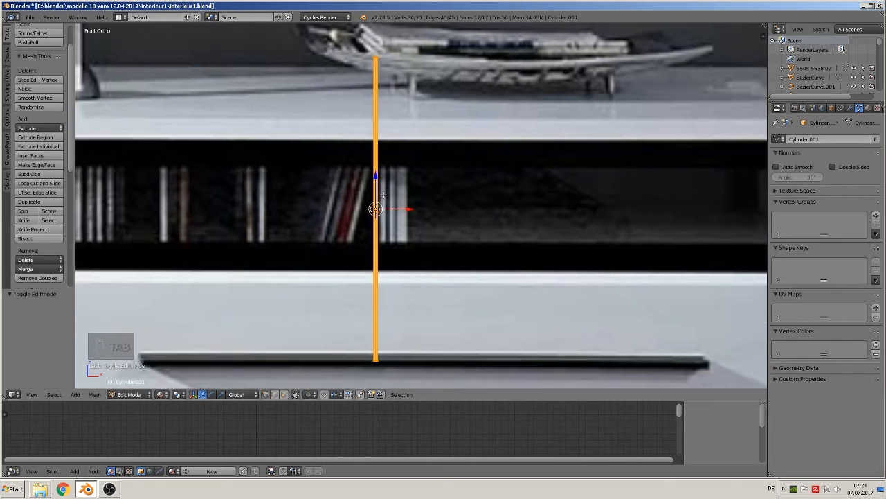
pyautogui.hotkey('ctrl', 'r')
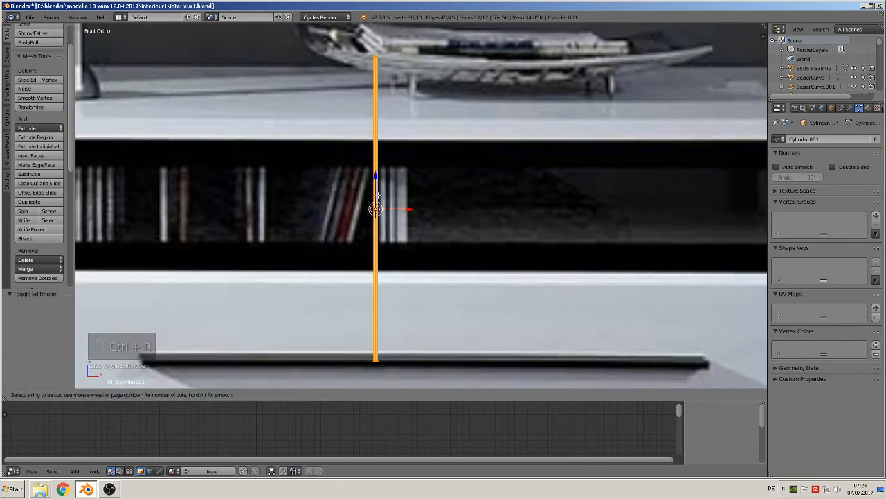
pyautogui.scroll(3, 378, 196)
pyautogui.scroll(3, 378, 195)
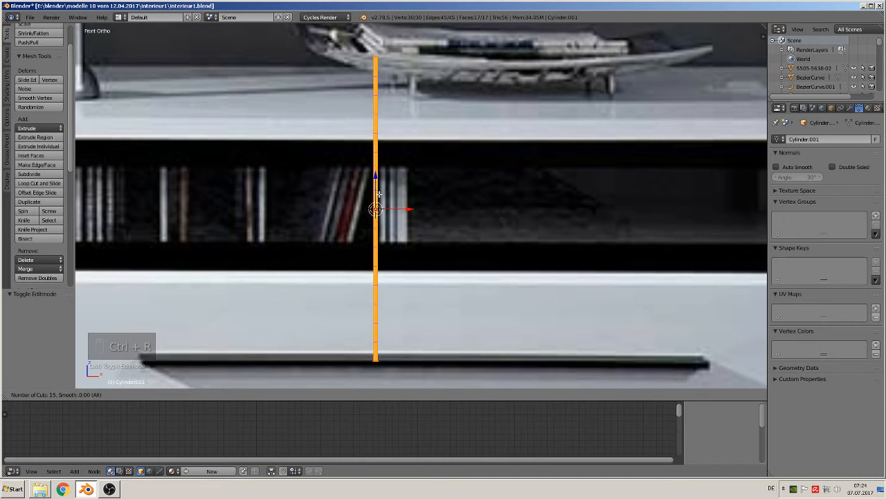
pyautogui.scroll(6, 379, 195)
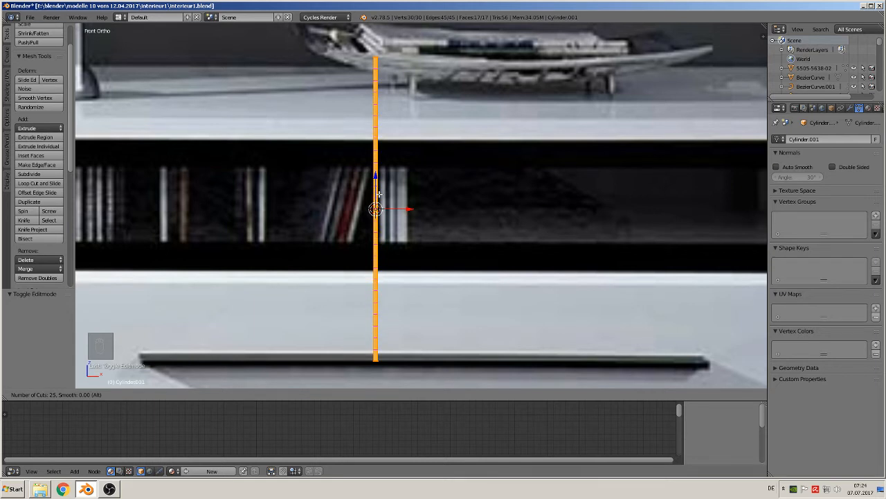
pyautogui.rightClick(379, 195)
pyautogui.press('Tab')
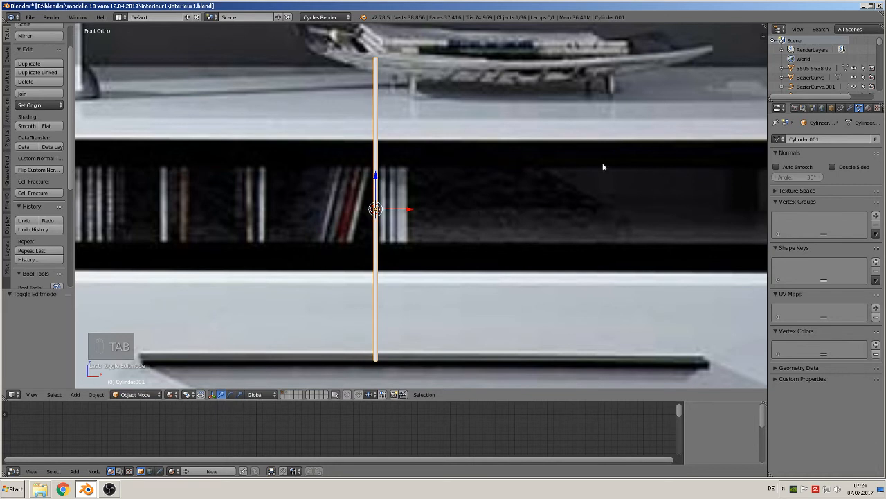
# Add an Array modifier to the rod and set its relative X offset to 3.300.
pyautogui.click(851, 108)
pyautogui.click(789, 141)
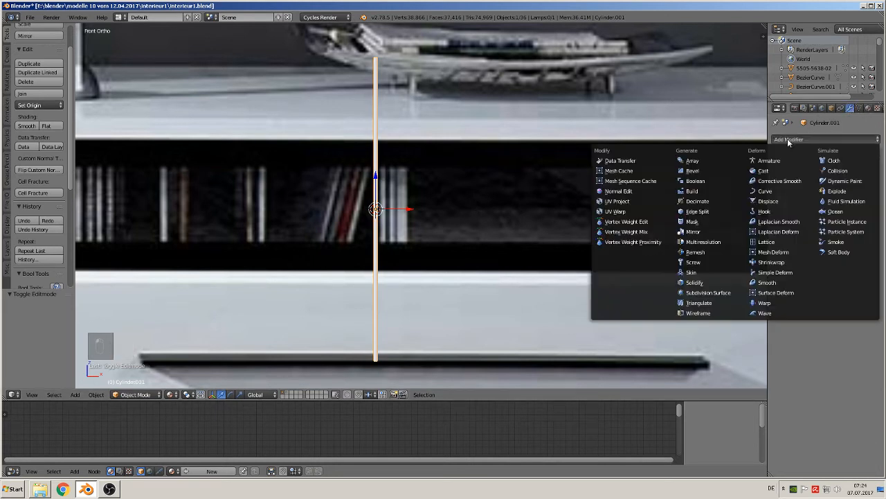
pyautogui.click(692, 161)
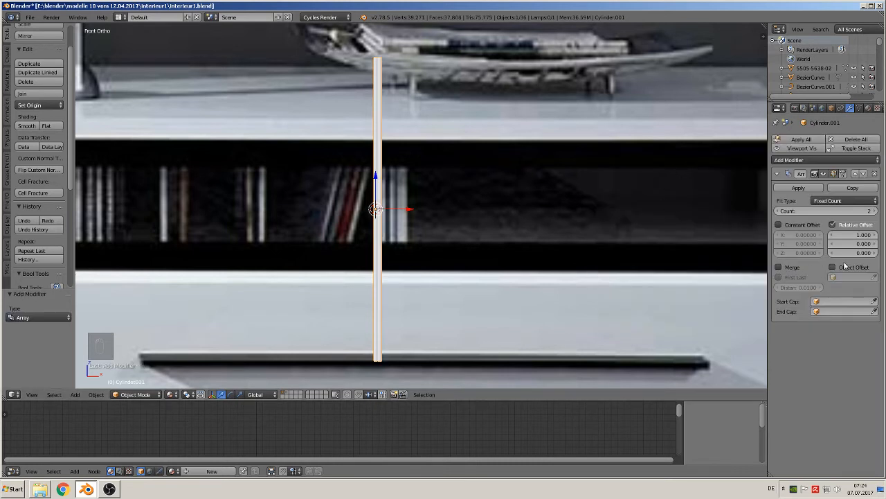
pyautogui.moveTo(871, 236); pyautogui.dragTo(885, 236)
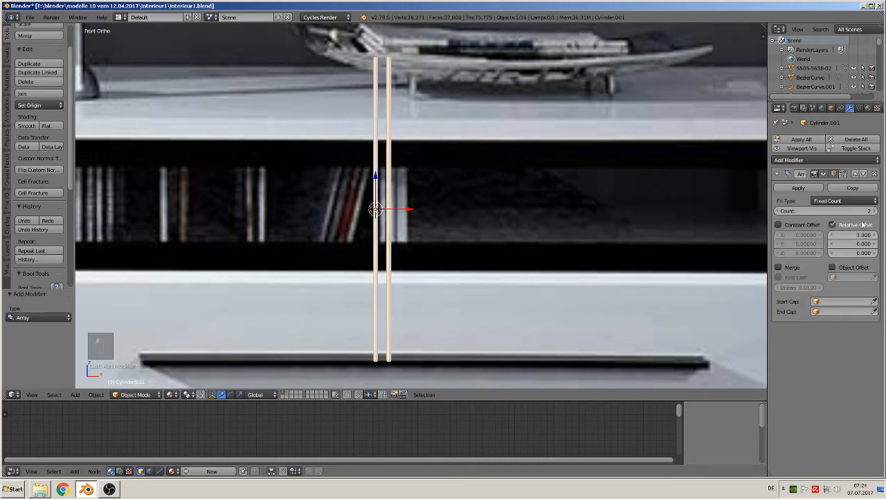
# Adjust the rod array's count, trying 20 and 25 and settling on 24.
pyautogui.click(860, 210)
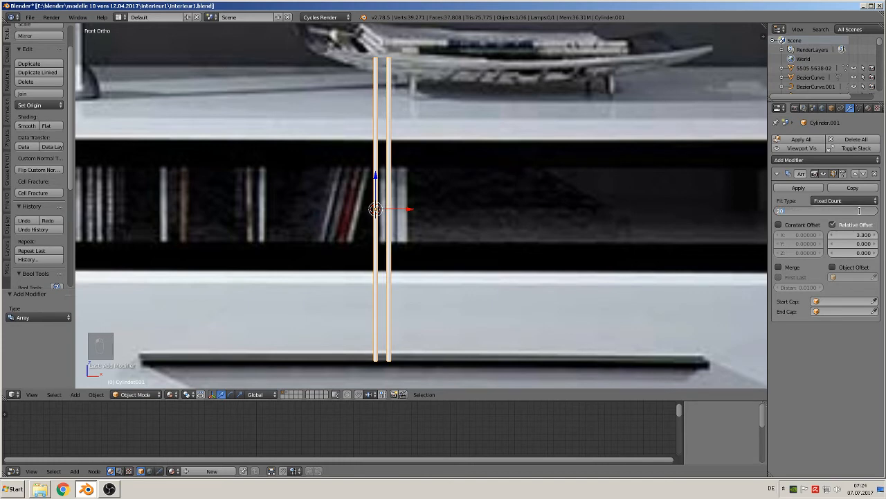
pyautogui.write('20')
pyautogui.press('Return')
pyautogui.scroll(-4, 527, 262)
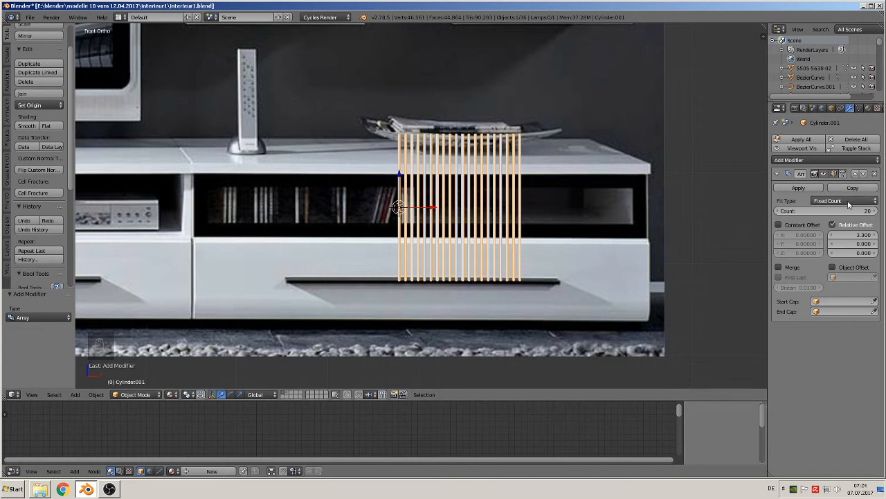
pyautogui.click(826, 210)
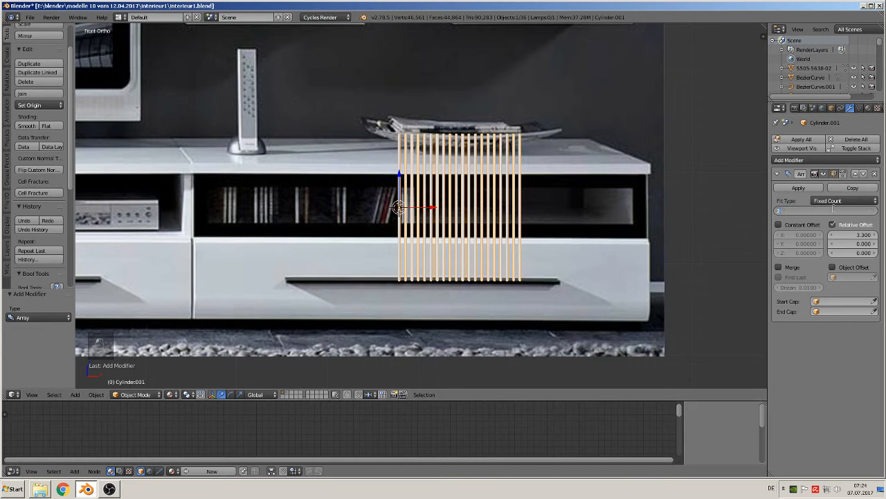
pyautogui.press('Return')
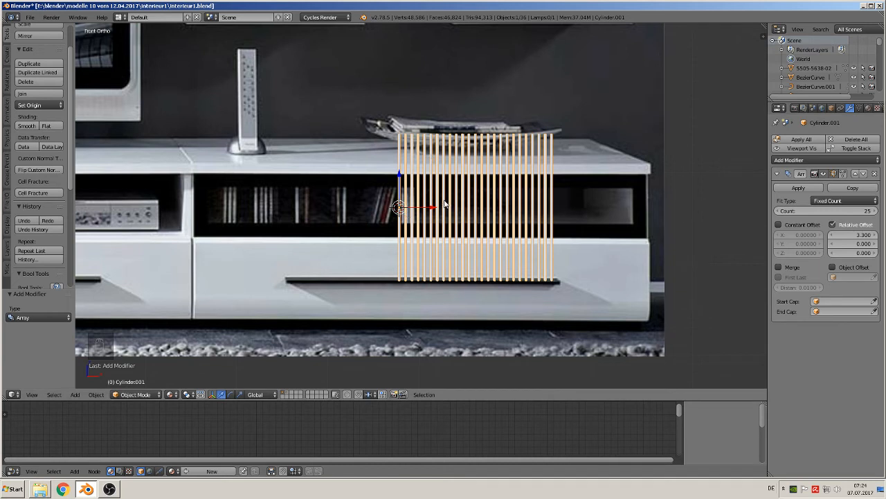
pyautogui.click(779, 210)
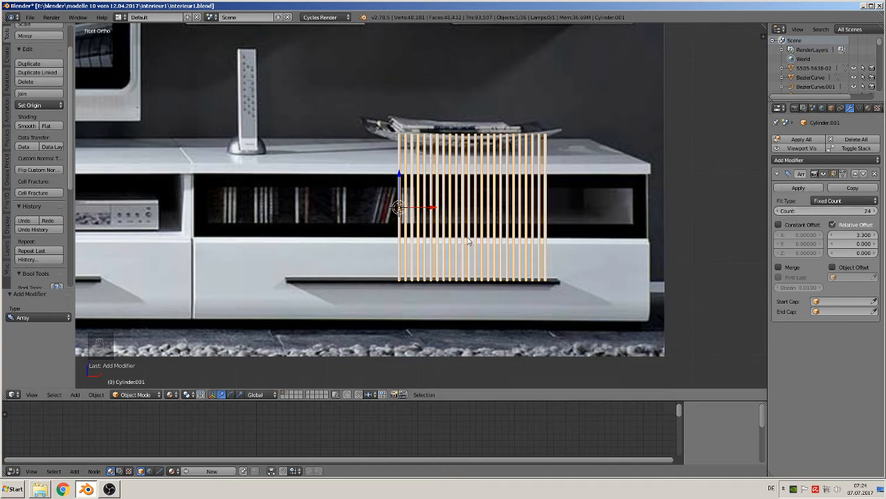
# Duplicate the rod array in place, rotate the copy 90° about global X, and move it -0.673 along X.
pyautogui.hotkey('shift', 'd')
pyautogui.rightClick(401, 243)
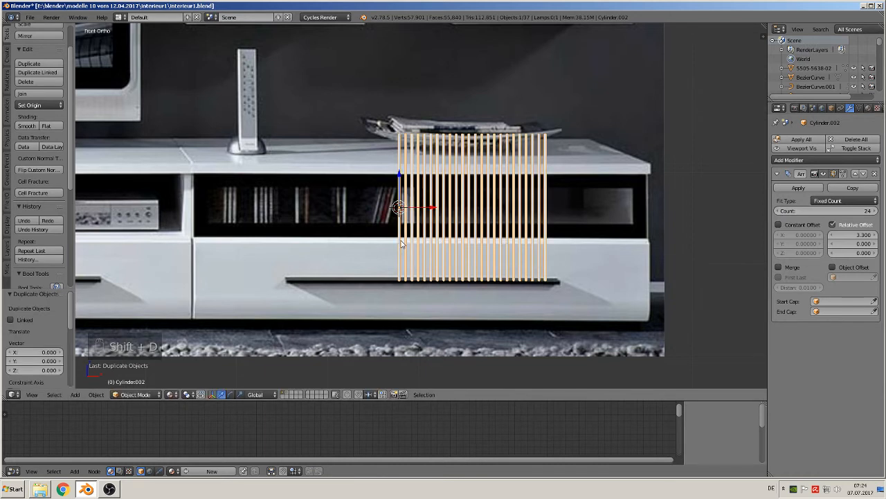
pyautogui.press('r')
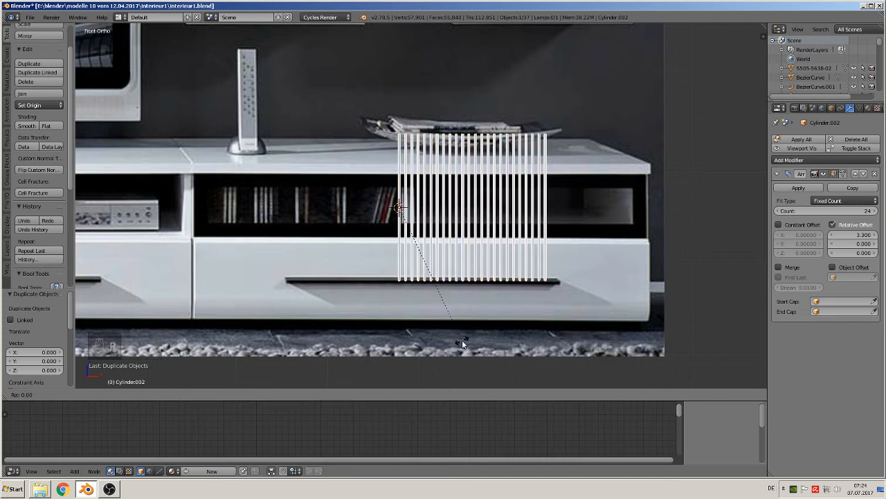
pyautogui.write('x')
pyautogui.write('90')
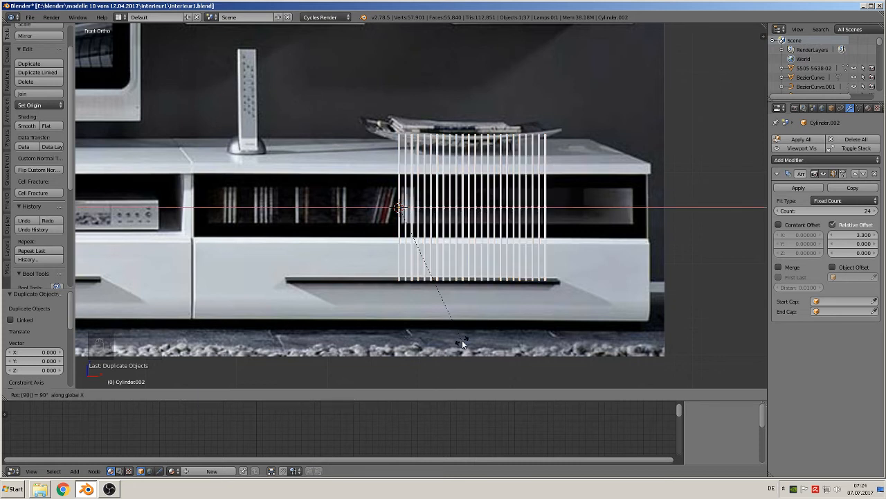
pyautogui.press('Return')
pyautogui.scroll(-3, 403, 253)
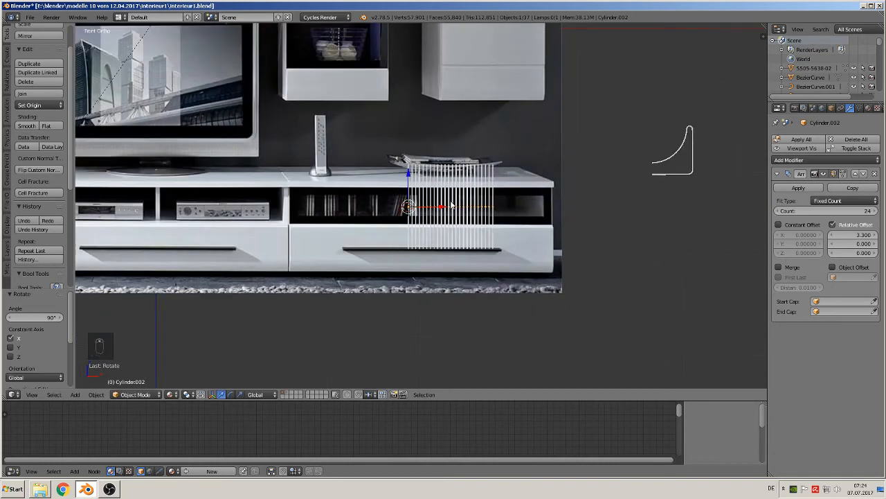
pyautogui.moveTo(441, 206); pyautogui.dragTo(402, 207)
pyautogui.moveTo(393, 228); pyautogui.dragTo(372, 243, button='middle')
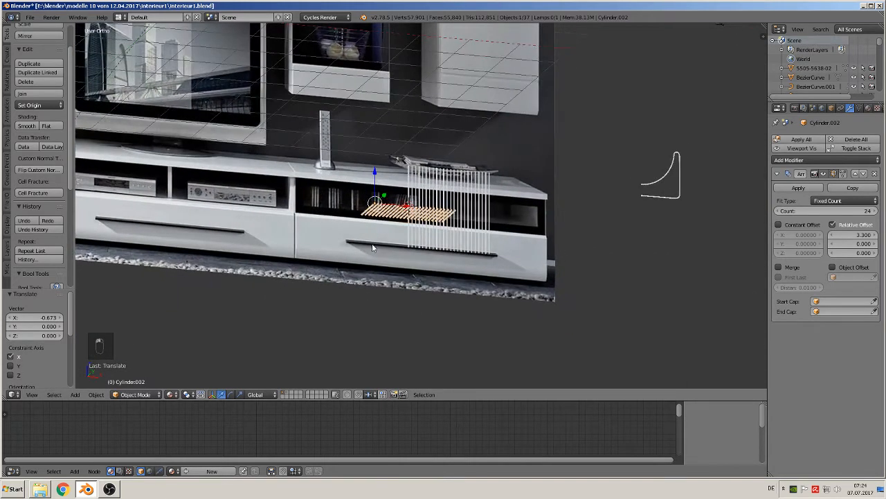
# Rotate the copied rod array another 90° about global X and 90° about global Y to lay its rods horizontally.
pyautogui.scroll(2, 408, 261)
pyautogui.press('r')
pyautogui.write('x')
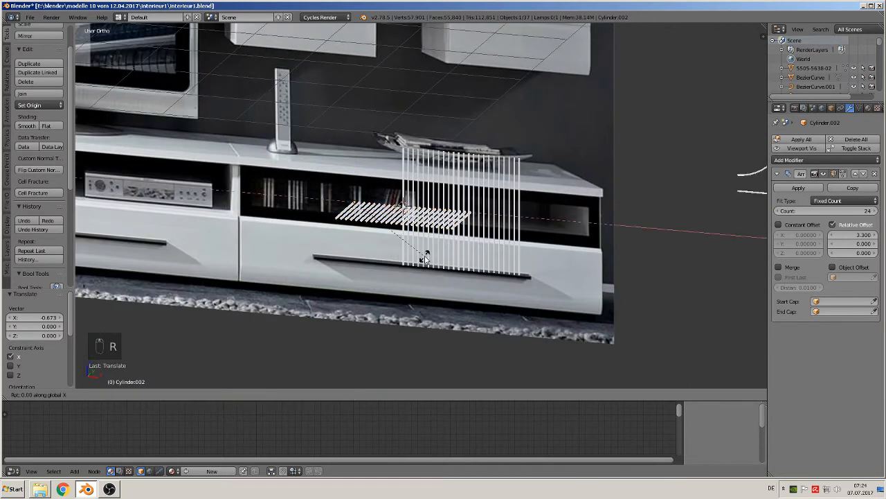
pyautogui.write('90')
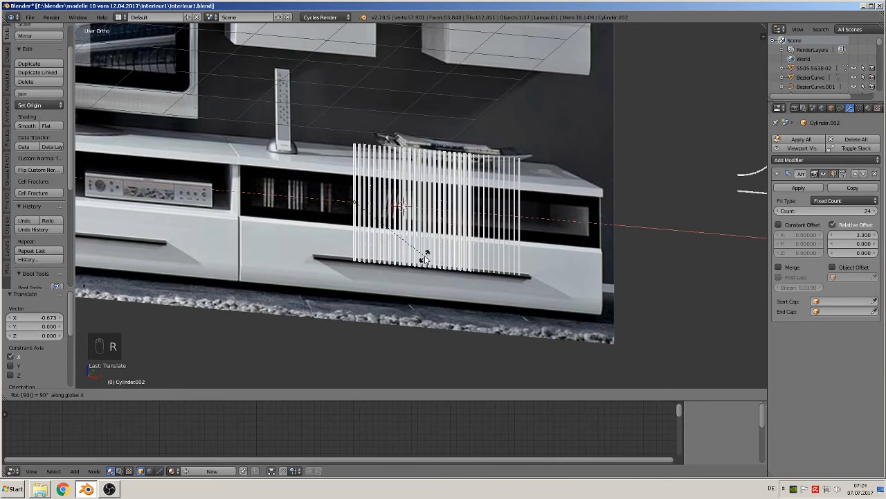
pyautogui.click(425, 258)
pyautogui.write('r')
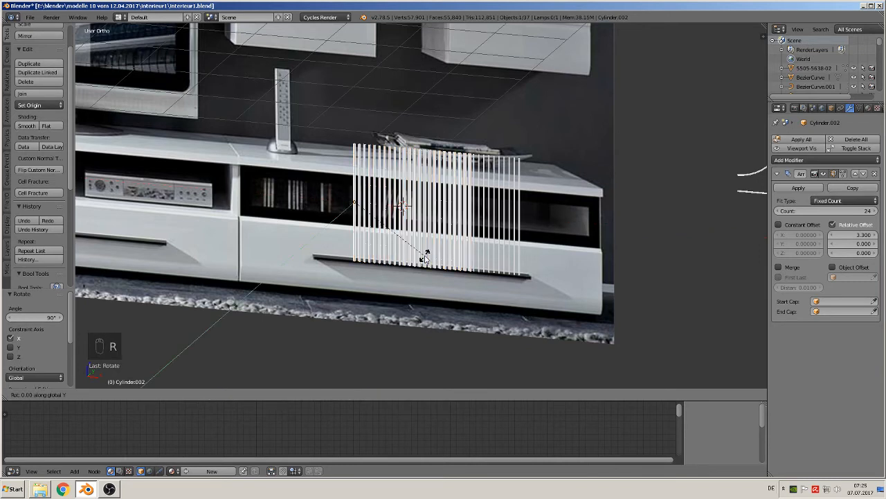
pyautogui.write('y90')
pyautogui.click(425, 258)
pyautogui.press('KP_1')
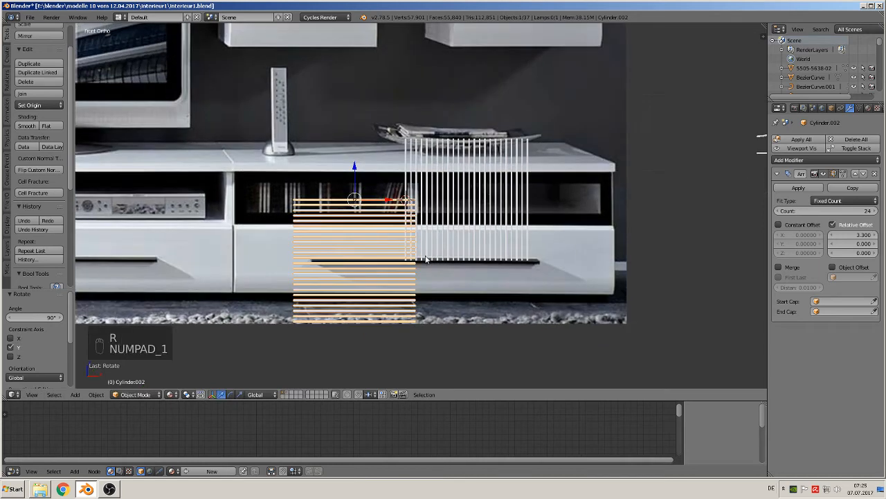
# Move the horizontal rods 1.482 along X and 0.820 along Z over the vertical rods to form a square grid.
pyautogui.press('g')
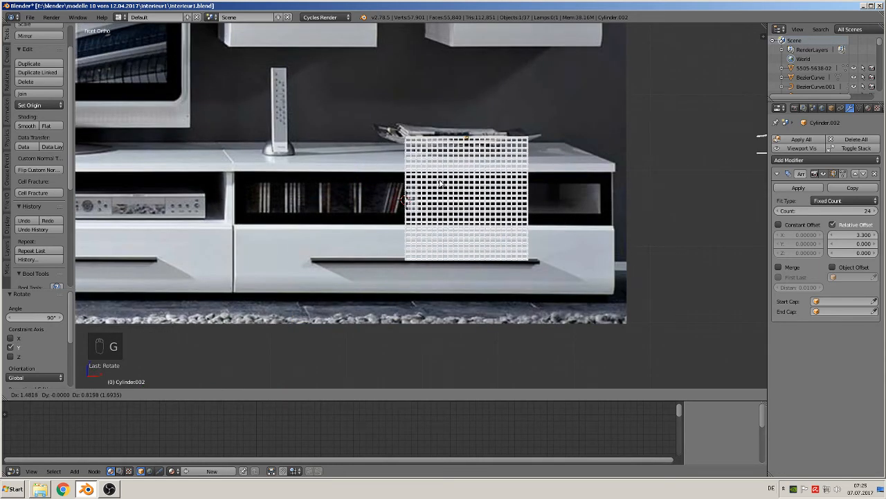
pyautogui.click(440, 184)
pyautogui.scroll(2, 442, 183)
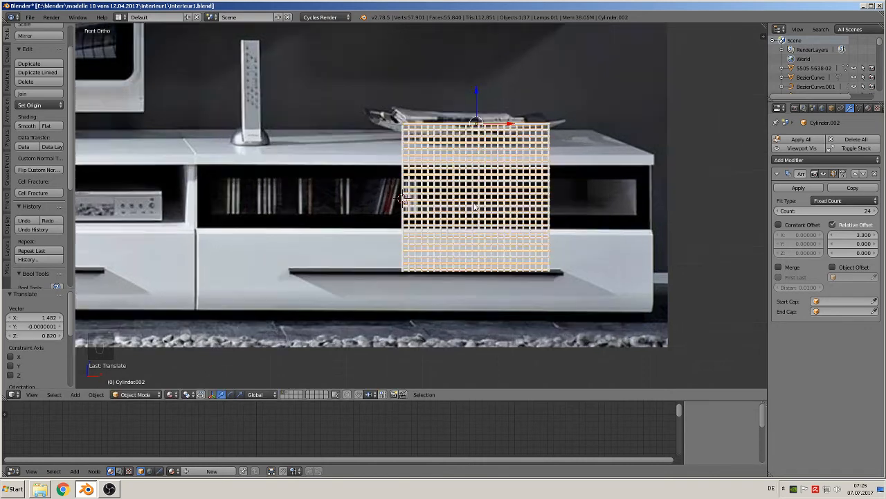
# Select both rod arrays of the grid and move them -5.879 along Y, in front of the reference photo.
pyautogui.moveTo(477, 212)
pyautogui.mouseDown(button='middle')
pyautogui.moveTo(488, 222)
pyautogui.moveTo(477, 229)
pyautogui.mouseUp(button='middle')
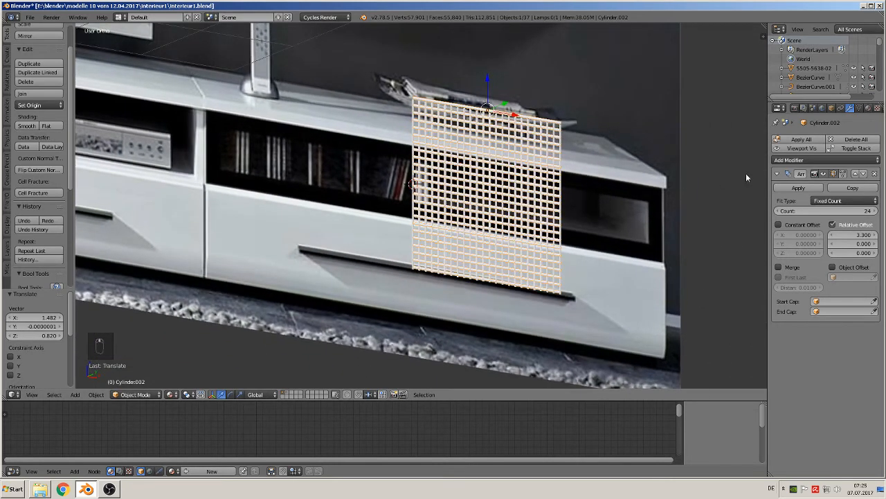
pyautogui.moveTo(532, 185); pyautogui.dragTo(522, 192, button='middle')
pyautogui.rightClick(509, 199)
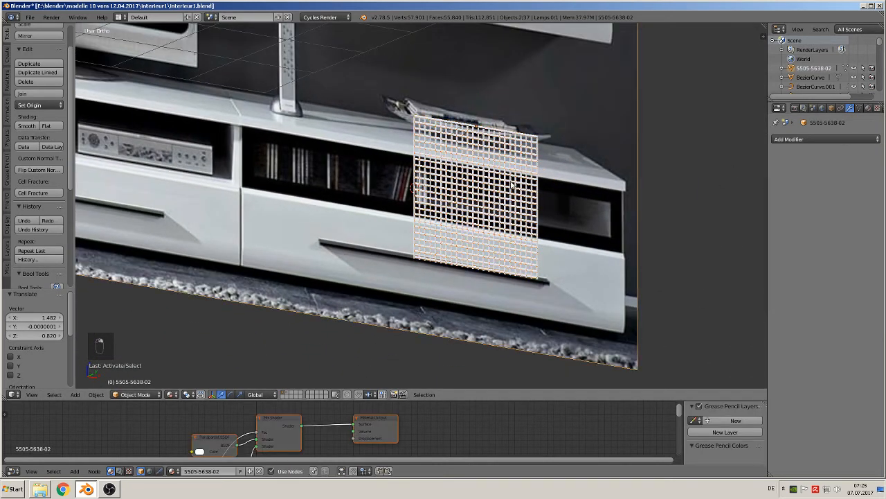
pyautogui.rightClick(511, 185)
pyautogui.rightClick(516, 142)
pyautogui.rightClick(522, 134)
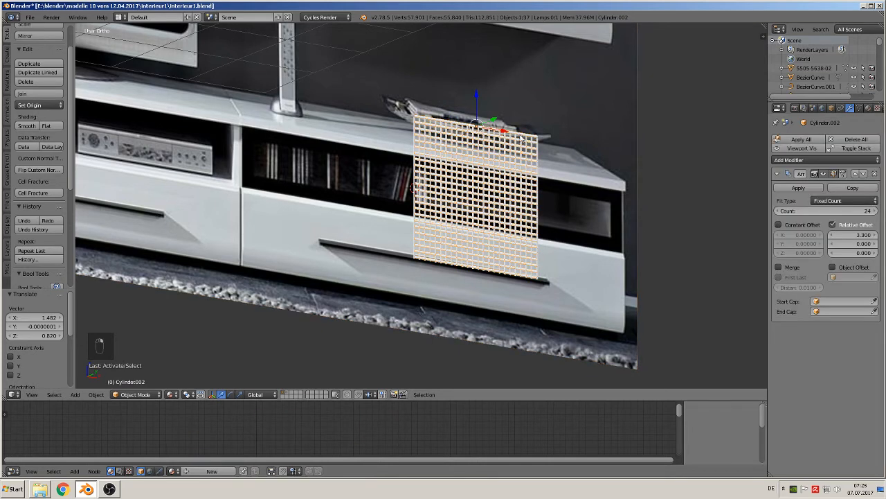
pyautogui.keyDown('shift'); pyautogui.rightClick(527, 142); pyautogui.keyUp('shift')
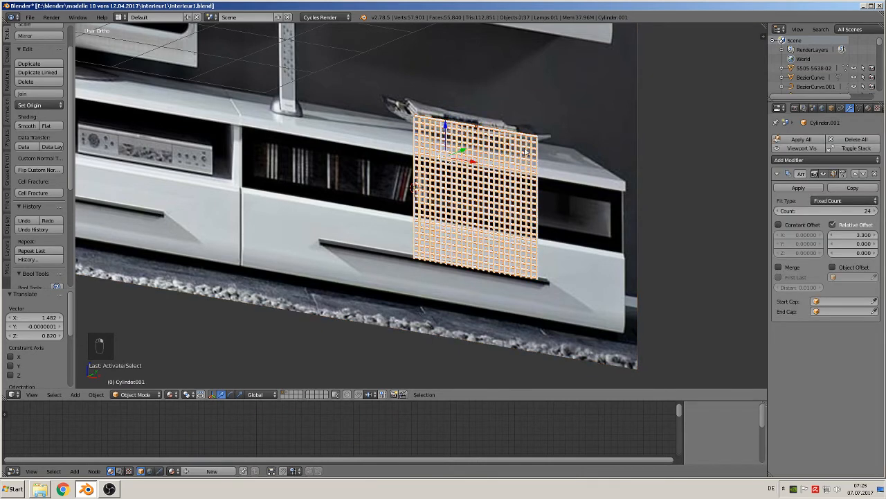
pyautogui.scroll(-3, 528, 146)
pyautogui.moveTo(528, 146); pyautogui.dragTo(491, 161, button='middle')
pyautogui.moveTo(462, 165); pyautogui.dragTo(217, 251)
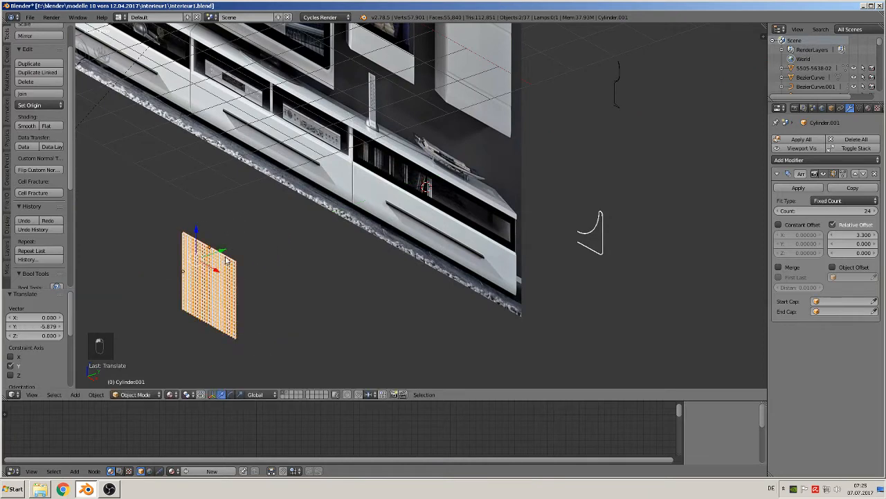
# Duplicate both rod arrays along X to the empty area beside the photo and move the copies -0.918 along Z.
pyautogui.keyDown('shift'); pyautogui.moveTo(261, 254); pyautogui.dragTo(460, 131, button='middle'); pyautogui.keyUp('shift')
pyautogui.press('KP_1')
pyautogui.press('KP_1')
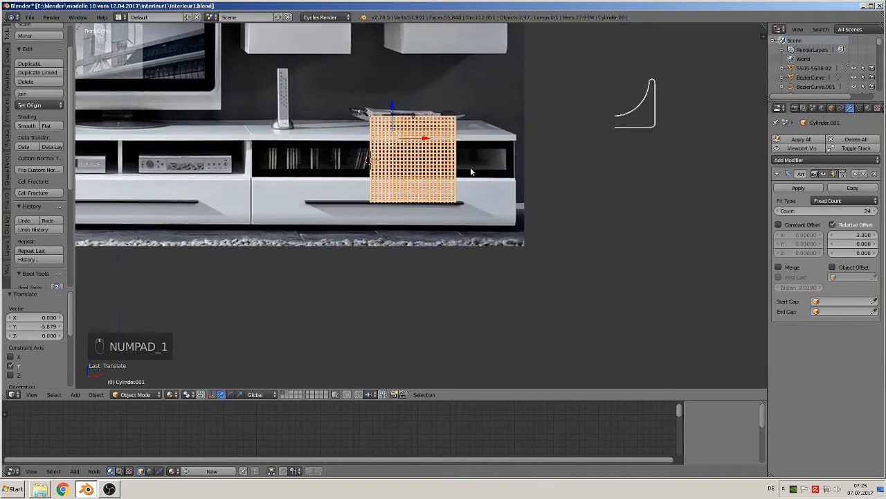
pyautogui.scroll(5, 470, 167)
pyautogui.keyDown('shift'); pyautogui.moveTo(438, 214); pyautogui.dragTo(399, 367, button='middle'); pyautogui.keyUp('shift')
pyautogui.scroll(-5, 358, 92)
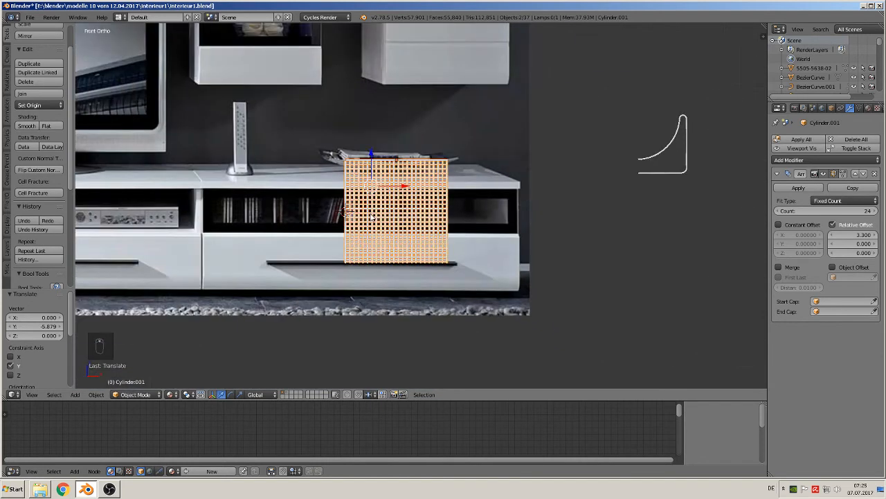
pyautogui.hotkey('shift', 'd')
pyautogui.press('x')
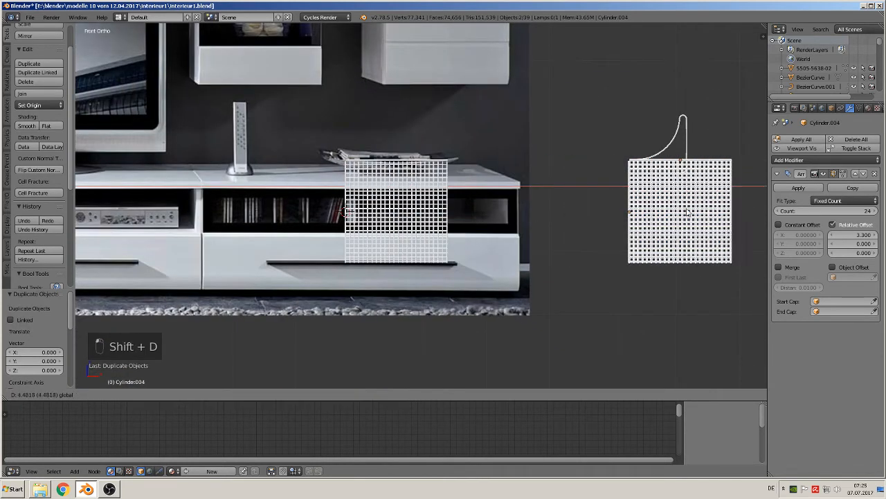
pyautogui.click(603, 158)
pyautogui.moveTo(585, 154); pyautogui.dragTo(699, 208)
# Apply the Array modifier of the horizontal rods in the copied grid.
pyautogui.rightClick(601, 254)
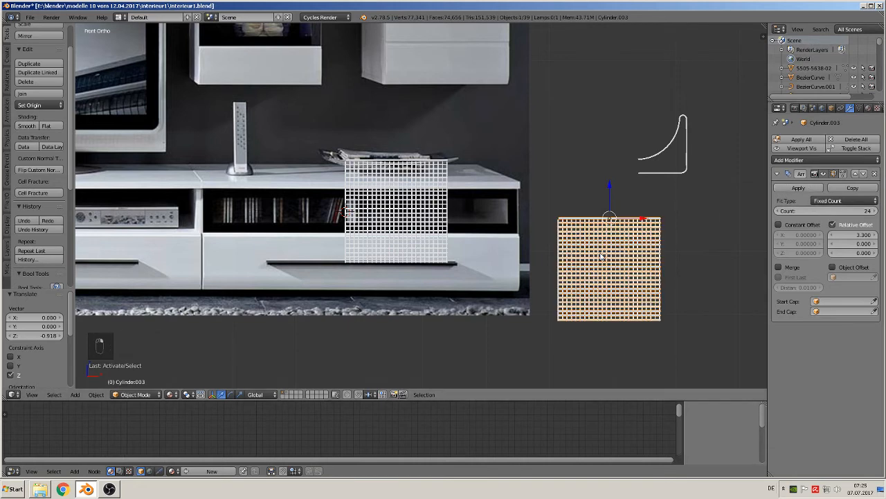
pyautogui.click(798, 189)
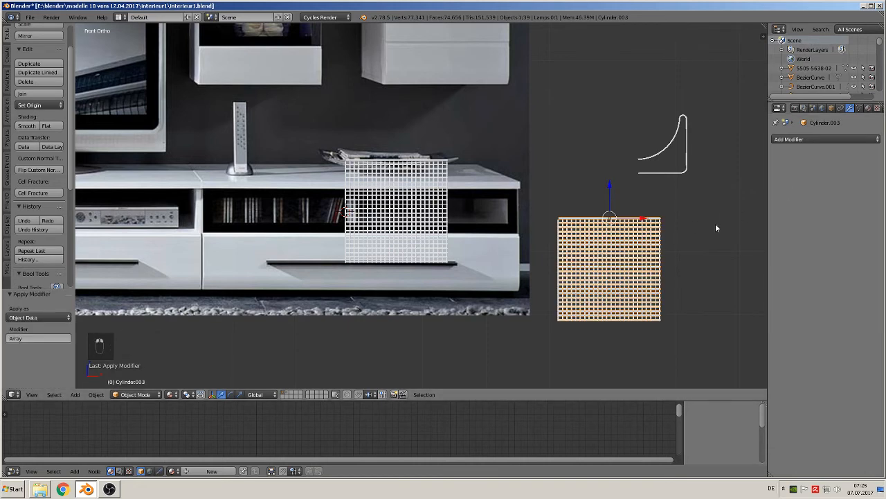
# Apply the Array modifier of the vertical rods in the copied grid.
pyautogui.rightClick(656, 227)
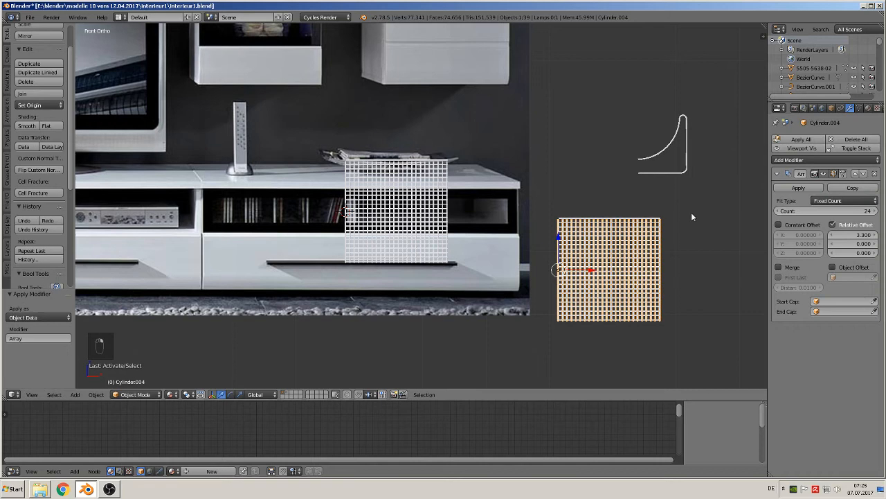
pyautogui.click(797, 189)
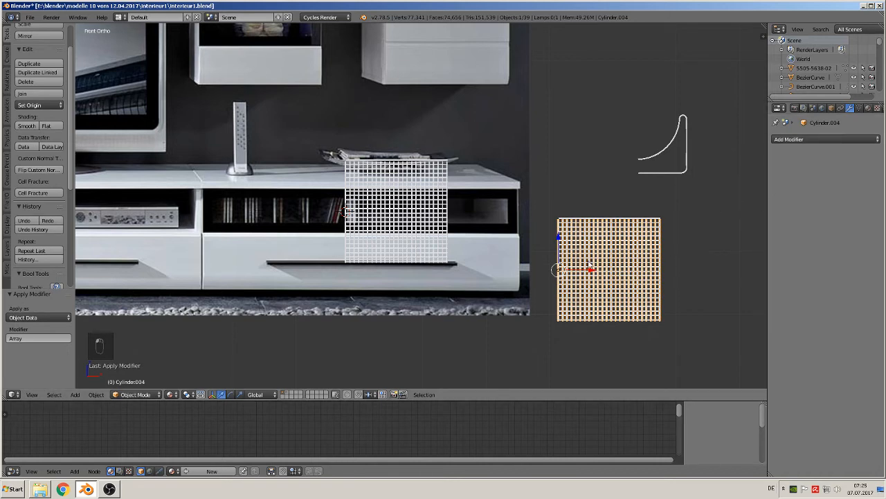
# Apply rotation and scale to the copied grid's vertical rods and set their origin to geometry.
pyautogui.scroll(2, 539, 248)
pyautogui.keyDown('shift'); pyautogui.moveTo(732, 287); pyautogui.dragTo(466, 166, button='middle'); pyautogui.keyUp('shift')
pyautogui.scroll(5, 468, 168)
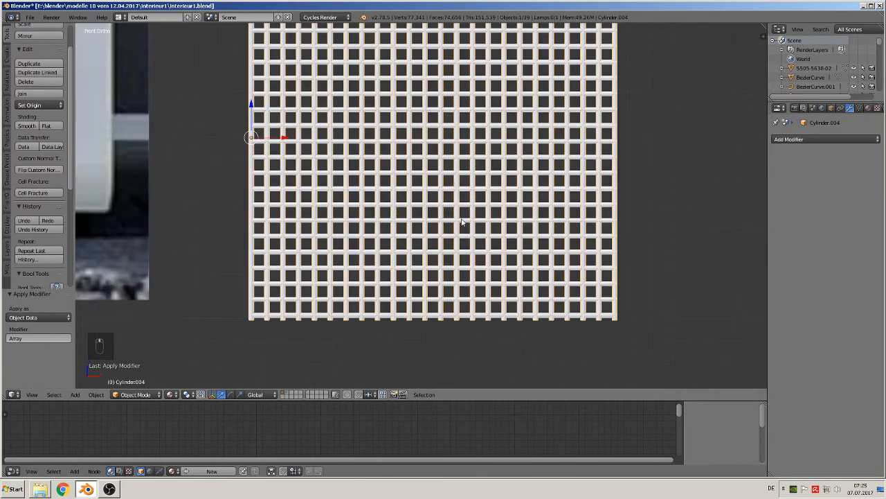
pyautogui.click(95, 394)
pyautogui.moveTo(126, 328)
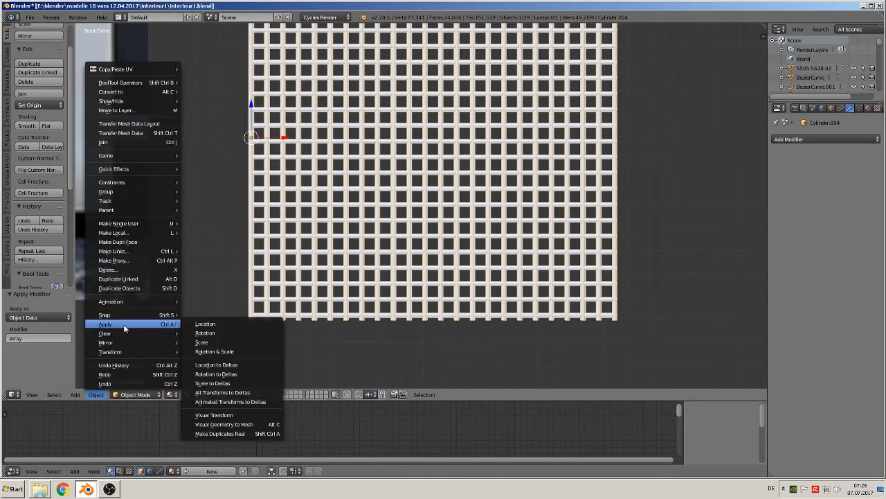
pyautogui.click(214, 351)
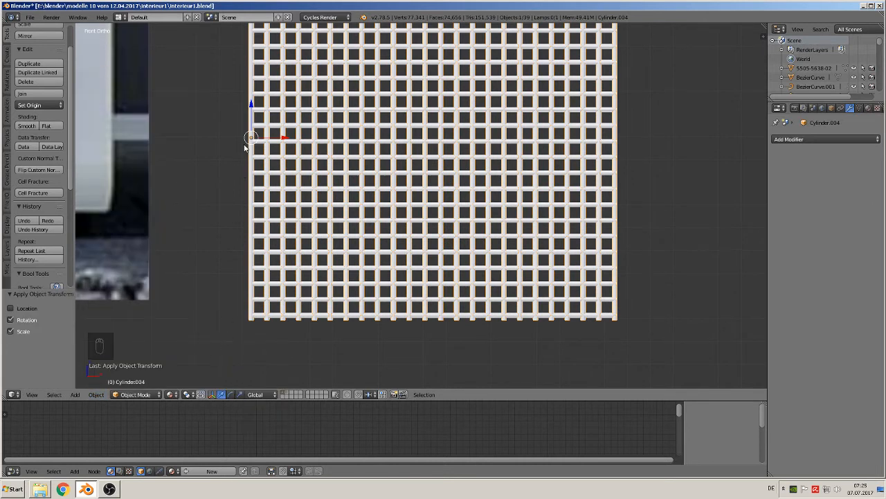
pyautogui.click(38, 106)
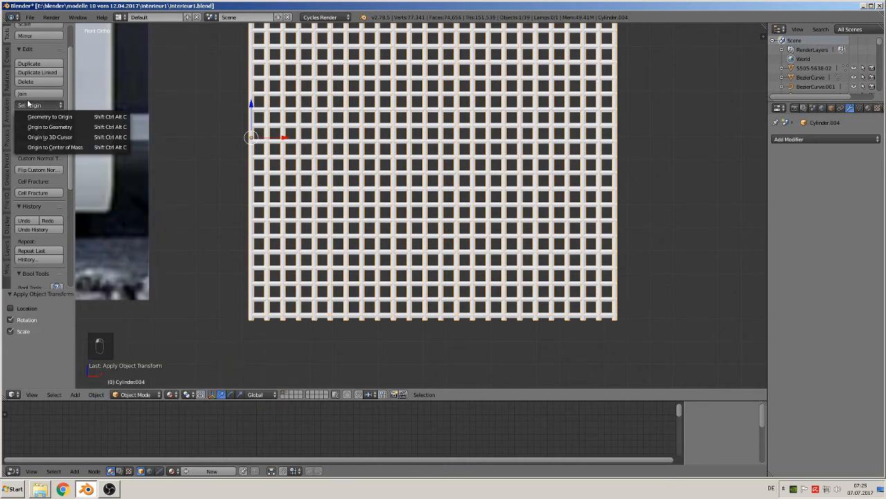
pyautogui.click(61, 127)
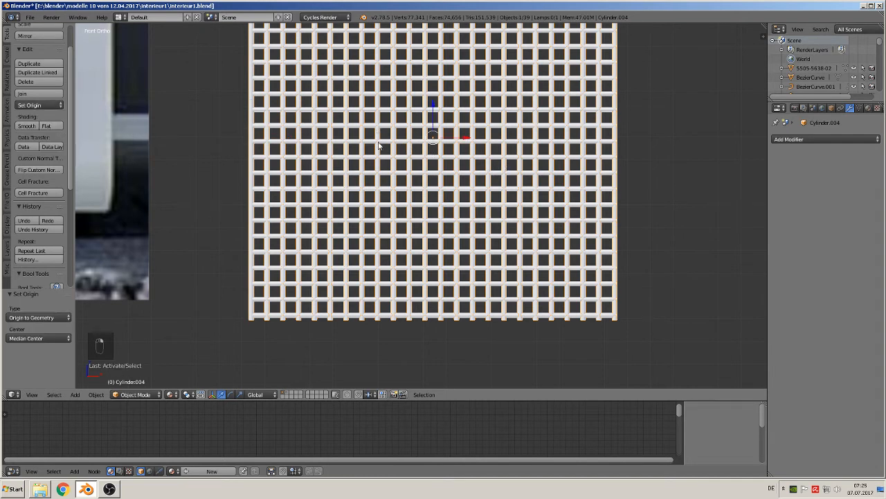
# Apply rotation and scale to the copied grid's horizontal rods and set their origin to geometry.
pyautogui.rightClick(379, 145)
pyautogui.scroll(-3, 246, 242)
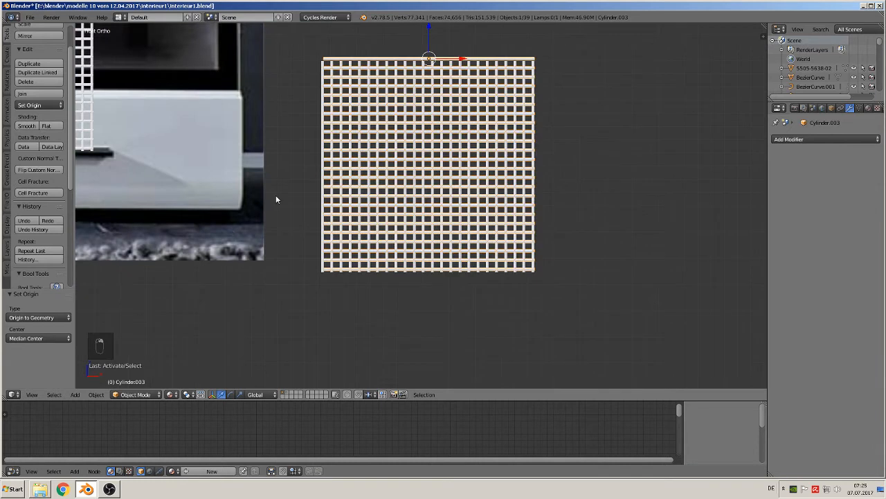
pyautogui.click(76, 395)
pyautogui.moveTo(96, 395)
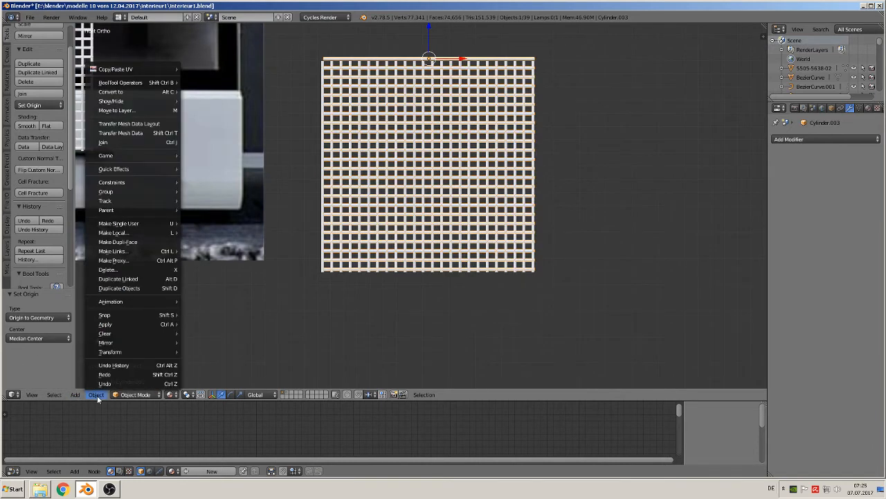
pyautogui.moveTo(121, 328)
pyautogui.click(222, 351)
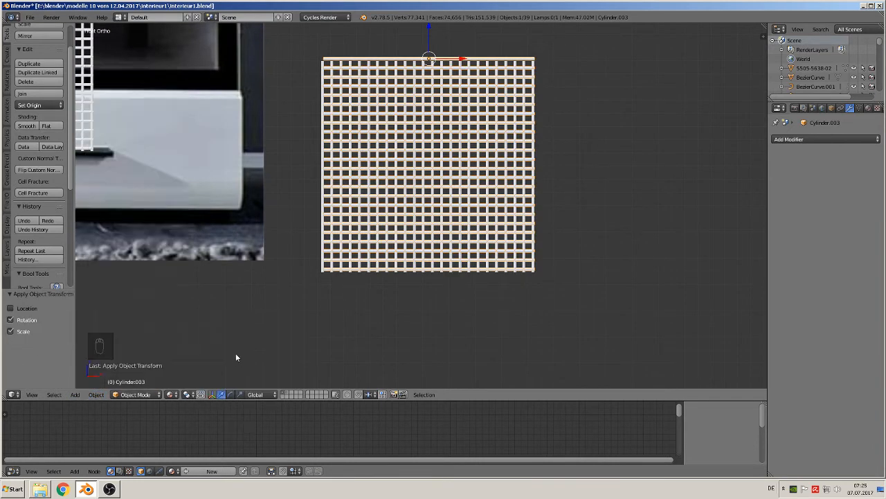
pyautogui.click(37, 105)
pyautogui.click(125, 130)
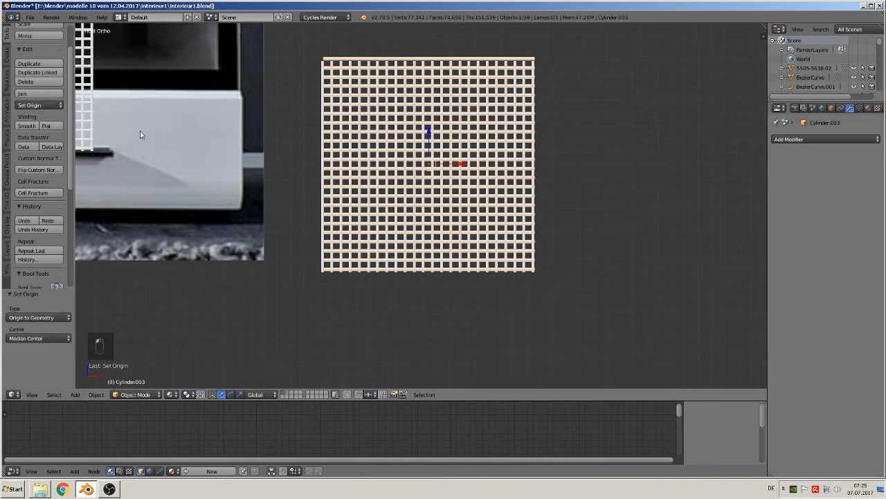
# Join the horizontal and vertical rods of the copied grid into one object.
pyautogui.scroll(1, 565, 137)
pyautogui.moveTo(527, 153); pyautogui.dragTo(532, 171, button='middle')
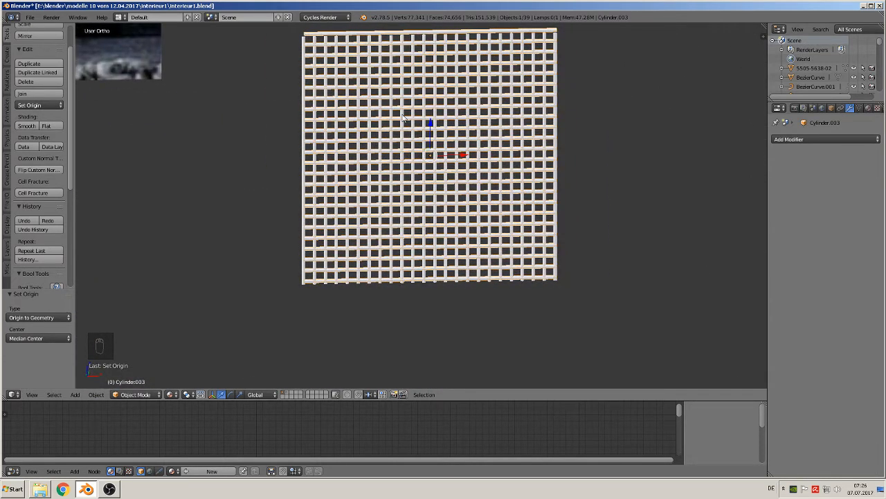
pyautogui.keyDown('shift'); pyautogui.rightClick(404, 118); pyautogui.keyUp('shift')
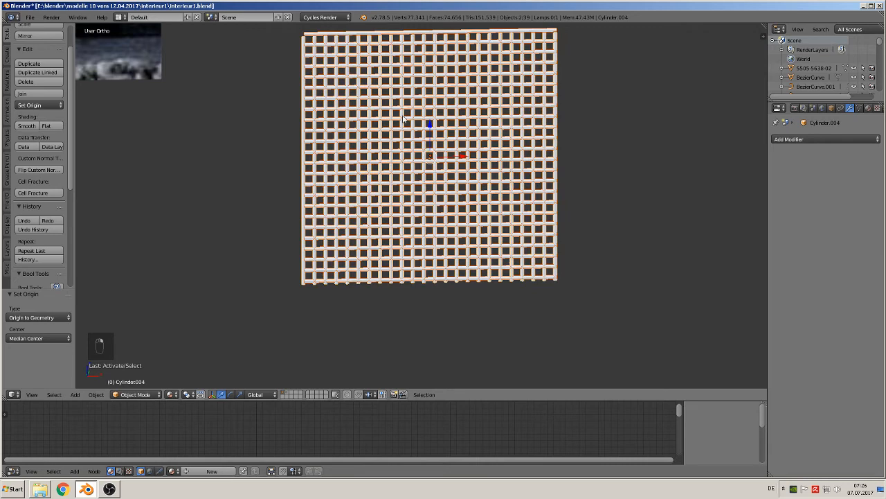
pyautogui.click(28, 94)
# Move the joined grid's topmost horizontal rod -0.027 along Z so it lies level with the vertical rods' upper ends.
pyautogui.press('KP_1')
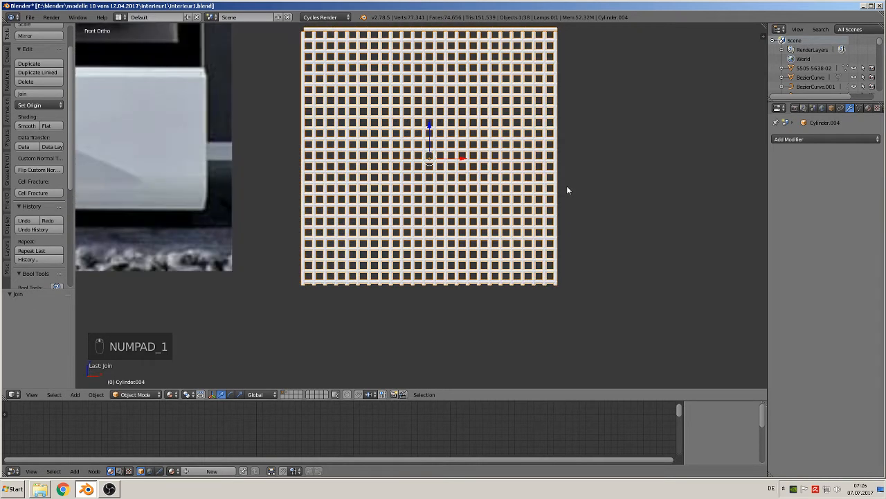
pyautogui.keyDown('shift'); pyautogui.moveTo(455, 184); pyautogui.dragTo(496, 258, button='middle'); pyautogui.keyUp('shift')
pyautogui.scroll(7, 474, 188)
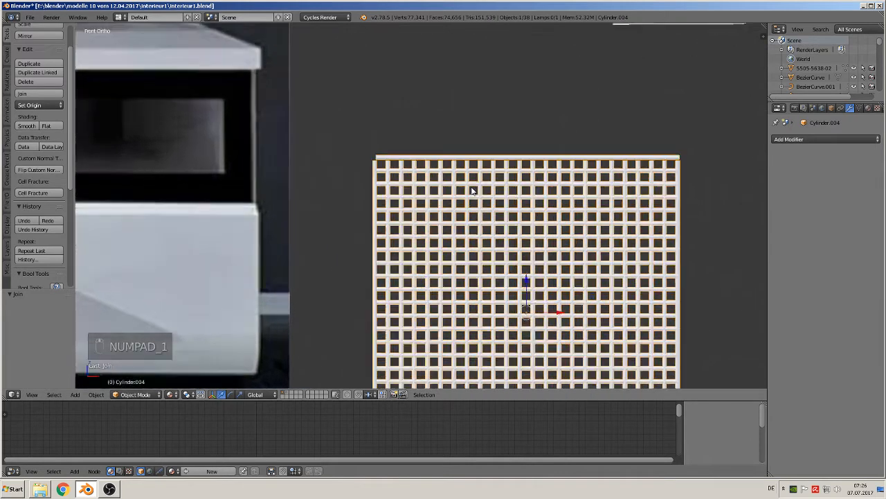
pyautogui.press('Tab')
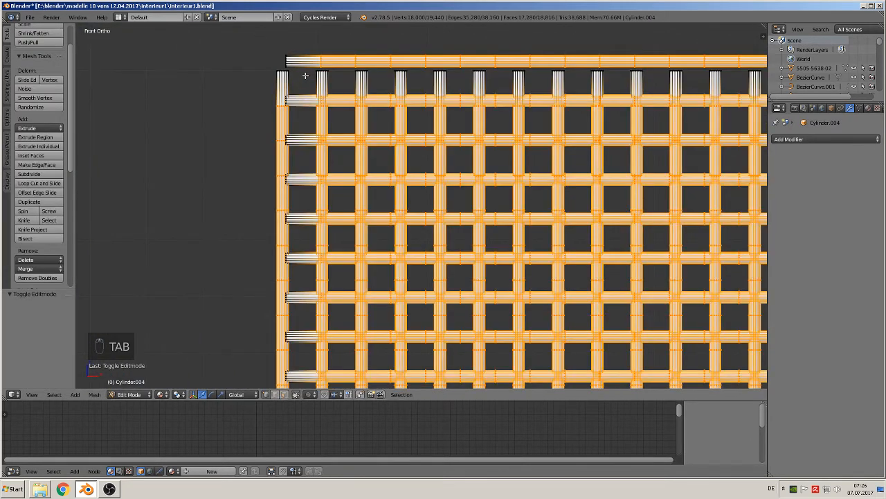
pyautogui.press('a')
pyautogui.press('a')
pyautogui.press('l')
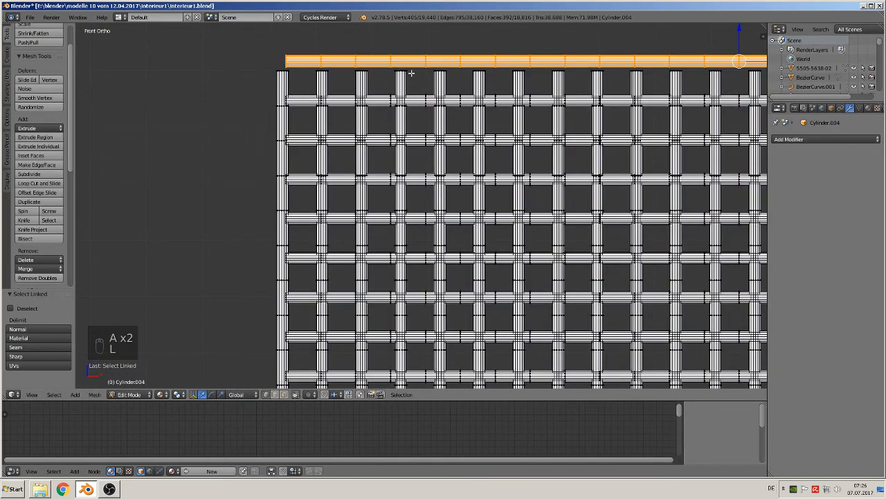
pyautogui.press('g')
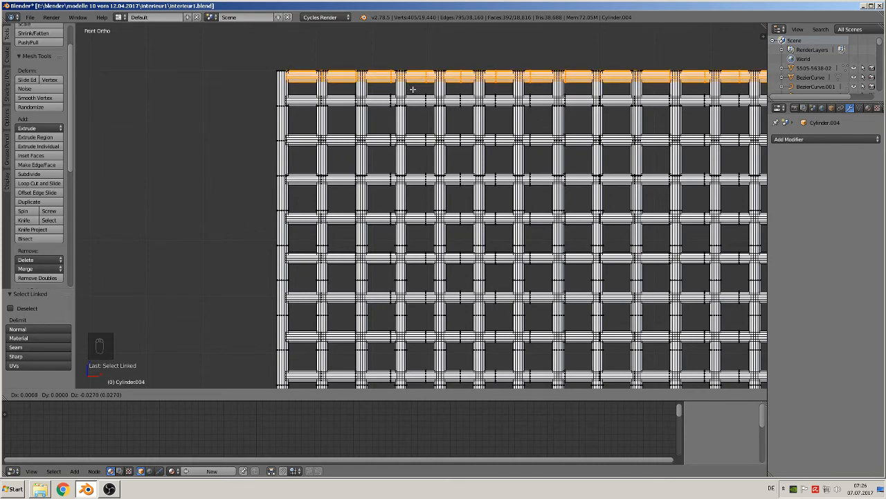
pyautogui.click(413, 89)
# Shorten the vertical rods by raising the vertices of their lower ends along Z to the lowest horizontal rod.
pyautogui.scroll(-5, 472, 143)
pyautogui.keyDown('shift'); pyautogui.moveTo(587, 277); pyautogui.dragTo(504, 77, button='middle'); pyautogui.keyUp('shift')
pyautogui.scroll(1, 647, 302)
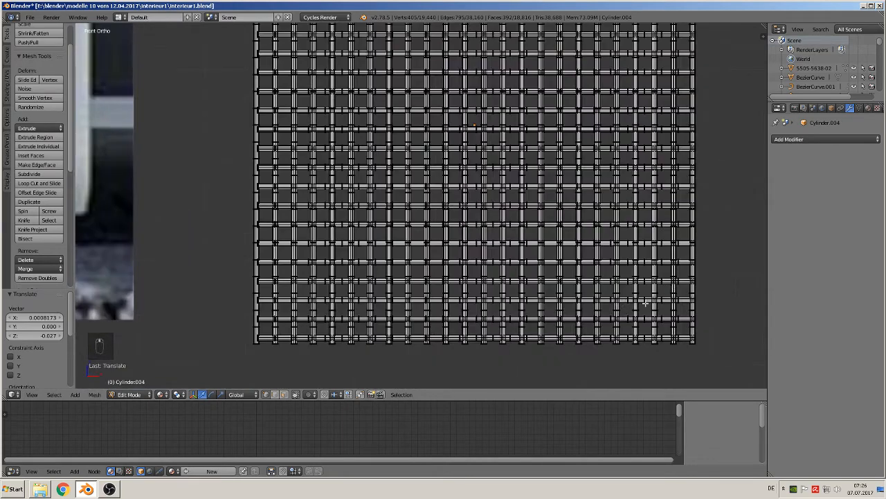
pyautogui.keyDown('shift'); pyautogui.moveTo(528, 367); pyautogui.dragTo(542, 212, button='middle'); pyautogui.keyUp('shift')
pyautogui.scroll(2, 214, 188)
pyautogui.scroll(1, 173, 180)
pyautogui.press('a')
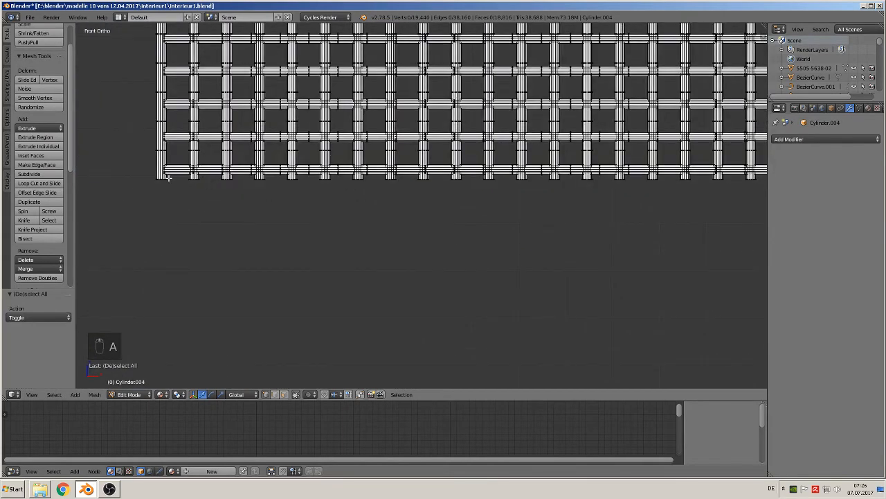
pyautogui.scroll(-3, 628, 227)
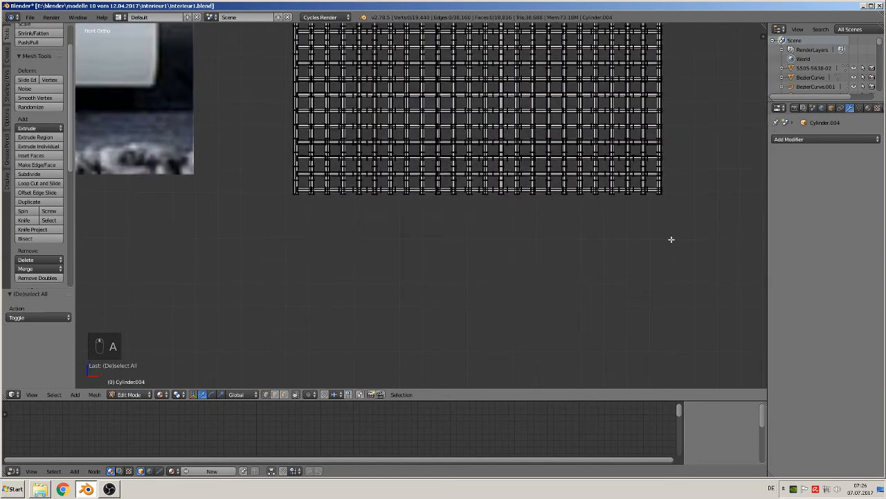
pyautogui.keyDown('shift'); pyautogui.moveTo(671, 240); pyautogui.dragTo(639, 285, button='middle'); pyautogui.keyUp('shift')
pyautogui.scroll(4, 658, 266)
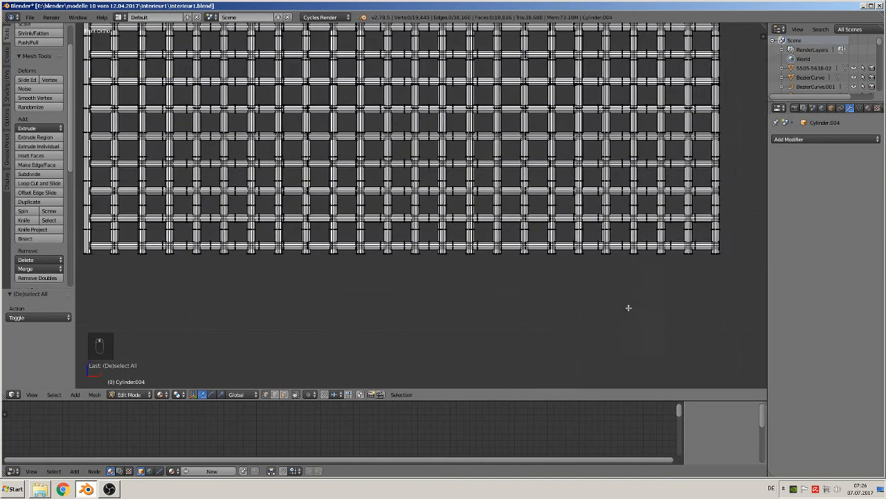
pyautogui.click(299, 396)
pyautogui.press('b')
pyautogui.press('b')
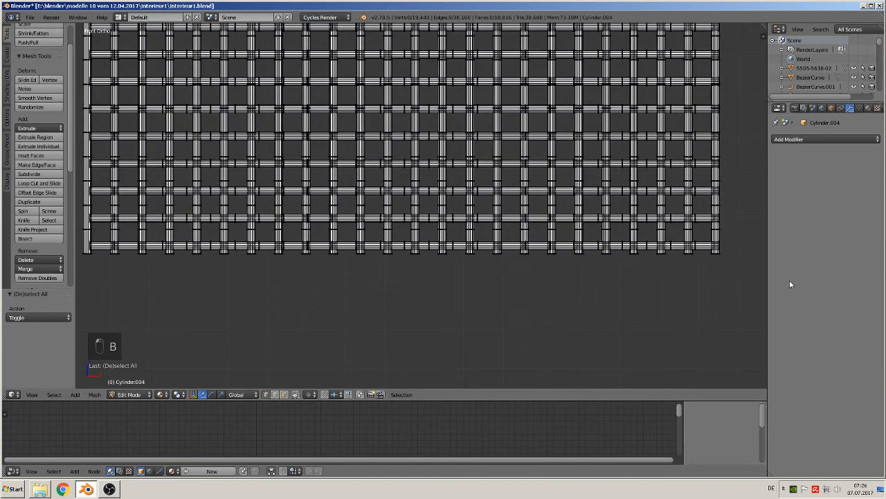
pyautogui.moveTo(732, 268); pyautogui.dragTo(49, 251)
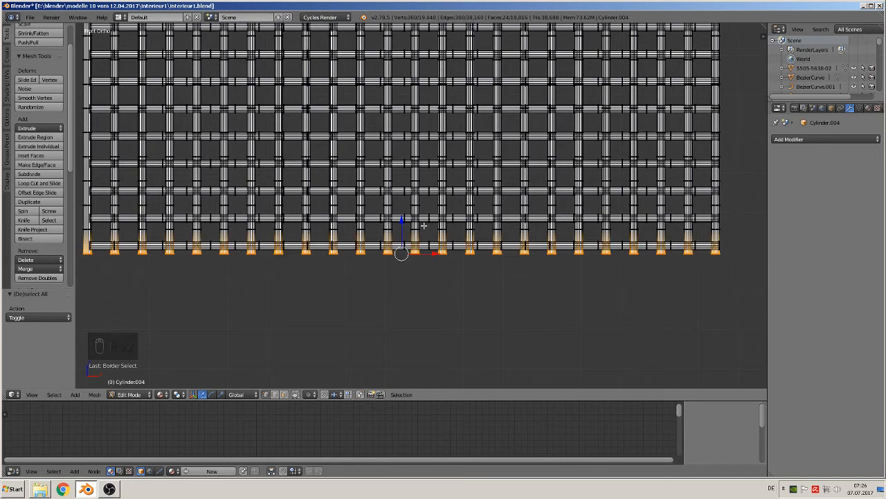
pyautogui.moveTo(402, 221); pyautogui.dragTo(407, 217)
pyautogui.press('Tab')
pyautogui.scroll(-8, 417, 253)
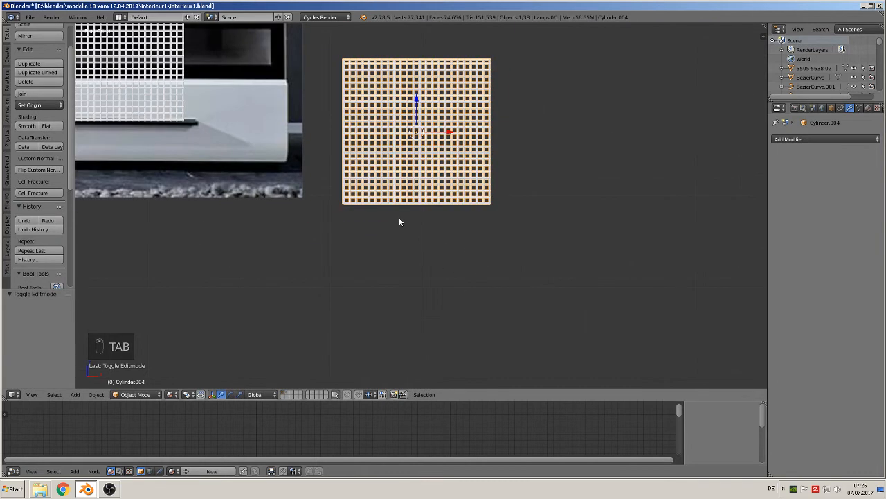
# Delete the vertices of the topmost horizontal rod, which sits too close to the rod below it.
pyautogui.keyDown('shift'); pyautogui.moveTo(399, 219); pyautogui.dragTo(373, 306, button='middle'); pyautogui.keyUp('shift')
pyautogui.scroll(3, 450, 131)
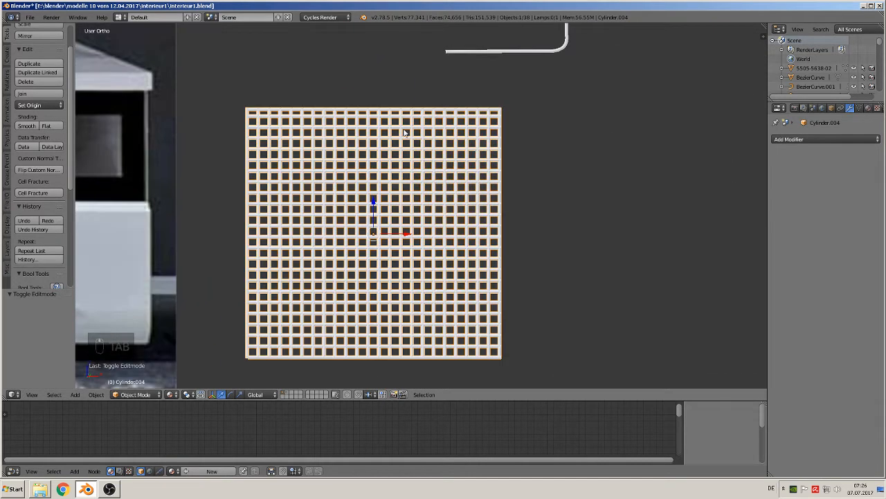
pyautogui.scroll(1, 373, 109)
pyautogui.keyDown('shift'); pyautogui.moveTo(480, 118); pyautogui.dragTo(538, 213, button='middle'); pyautogui.keyUp('shift')
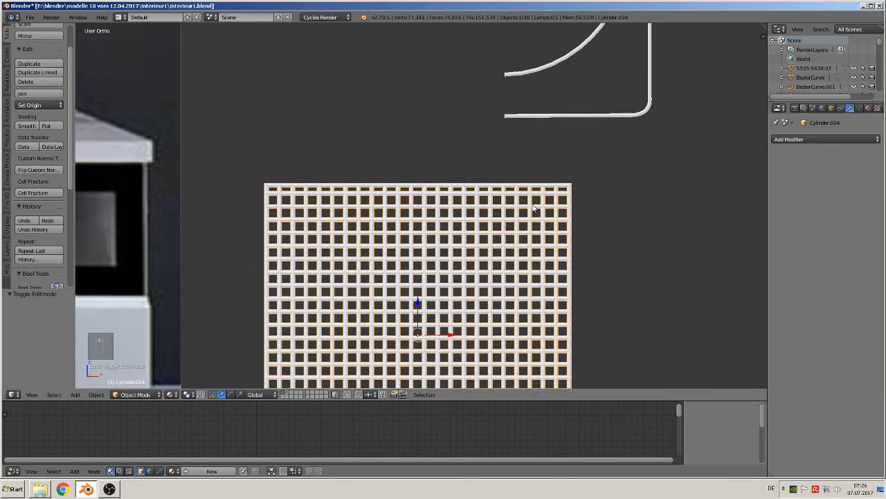
pyautogui.scroll(2, 235, 154)
pyautogui.press('Tab')
pyautogui.press('a')
pyautogui.press('a')
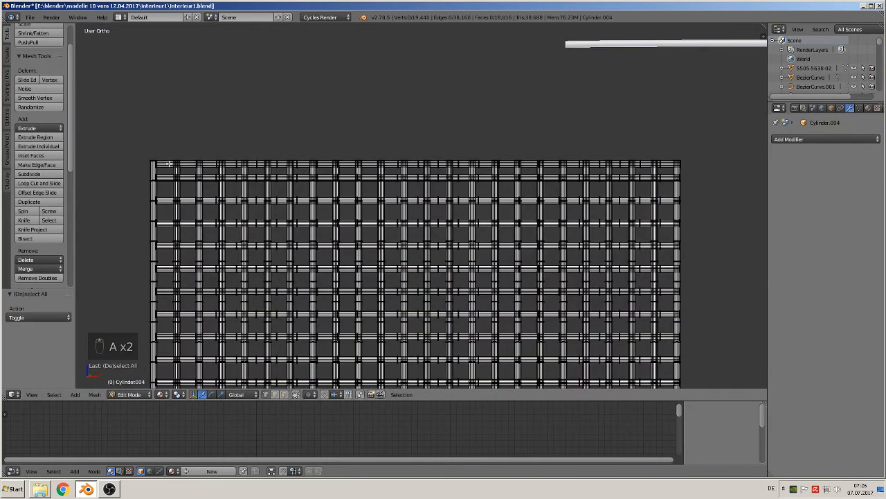
pyautogui.press('l')
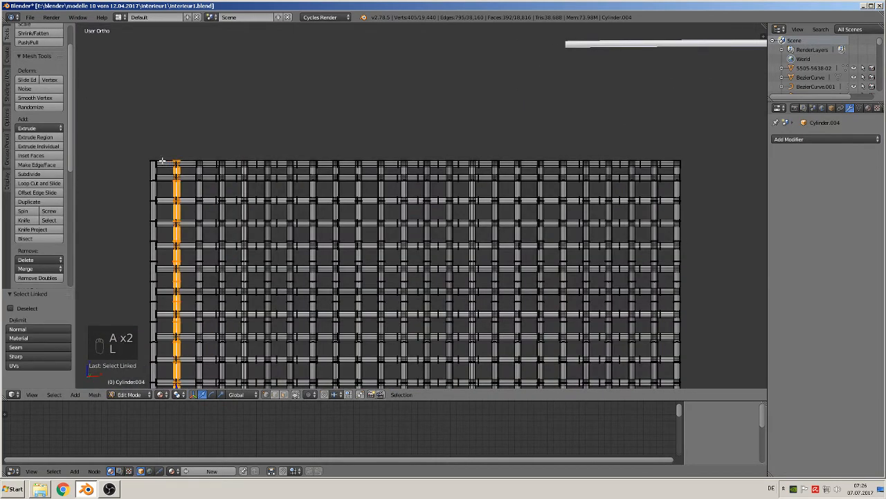
pyautogui.press('a')
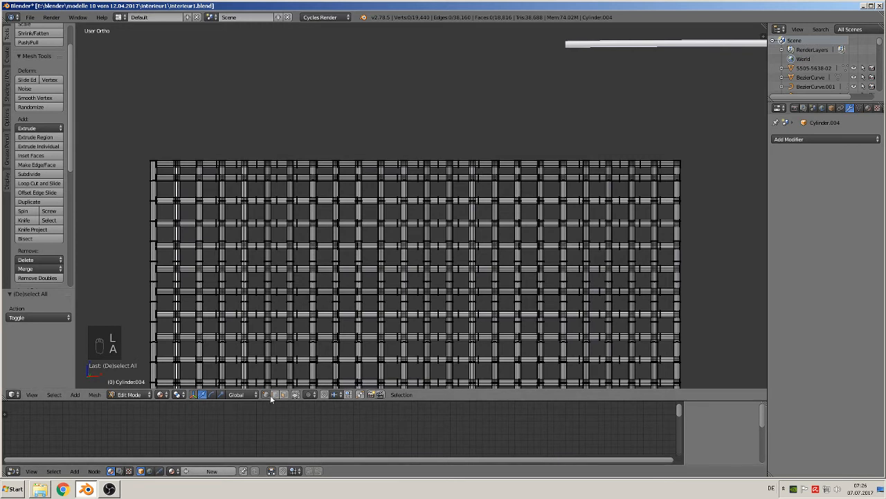
pyautogui.press('l')
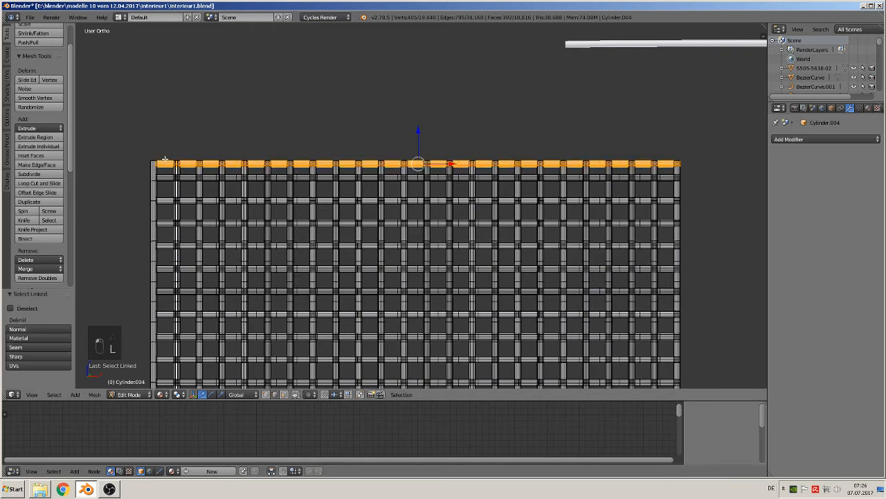
pyautogui.press('x')
pyautogui.click(163, 160)
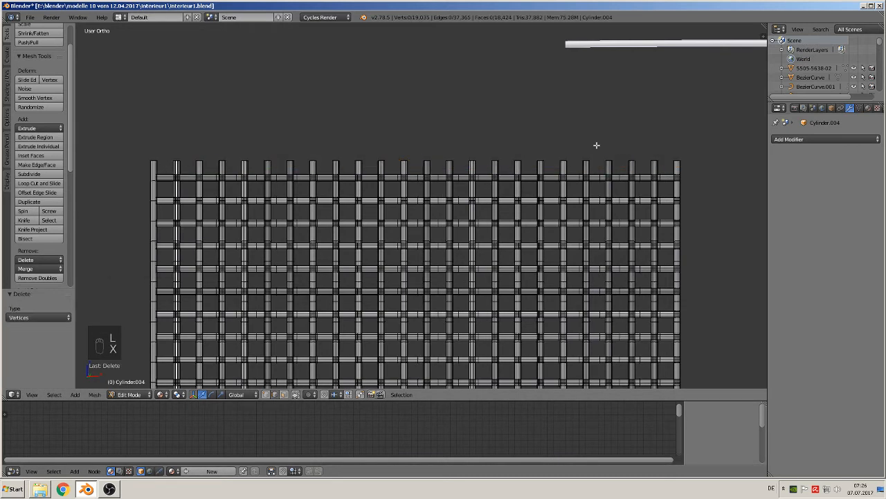
# Shorten the vertical rods by lowering the vertices of their upper ends along Z to the topmost remaining horizontal rod.
pyautogui.press('b')
pyautogui.moveTo(709, 166); pyautogui.dragTo(74, 131)
pyautogui.moveTo(413, 135); pyautogui.dragTo(412, 147)
pyautogui.scroll(-8, 413, 147)
pyautogui.press('Tab')
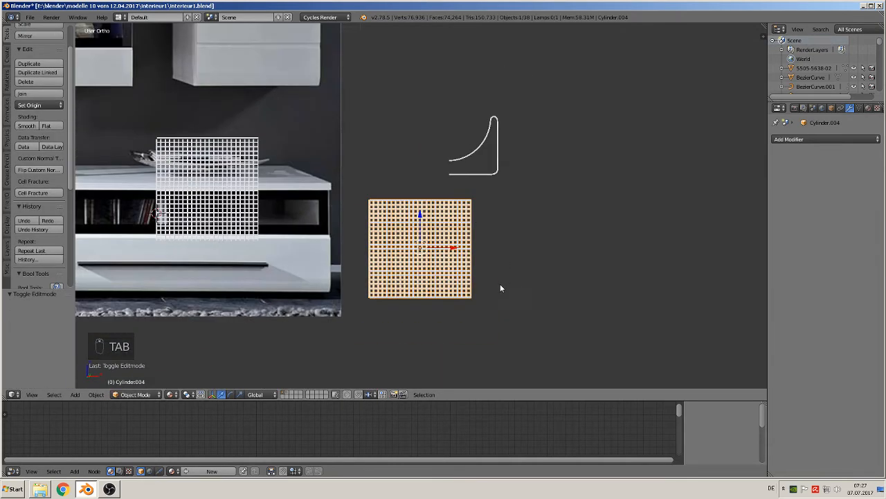
pyautogui.keyDown('shift'); pyautogui.moveTo(463, 321); pyautogui.dragTo(456, 264, button='middle'); pyautogui.keyUp('shift')
pyautogui.scroll(2, 456, 264)
pyautogui.scroll(-3, 444, 257)
pyautogui.moveTo(432, 237); pyautogui.dragTo(398, 241, button='middle')
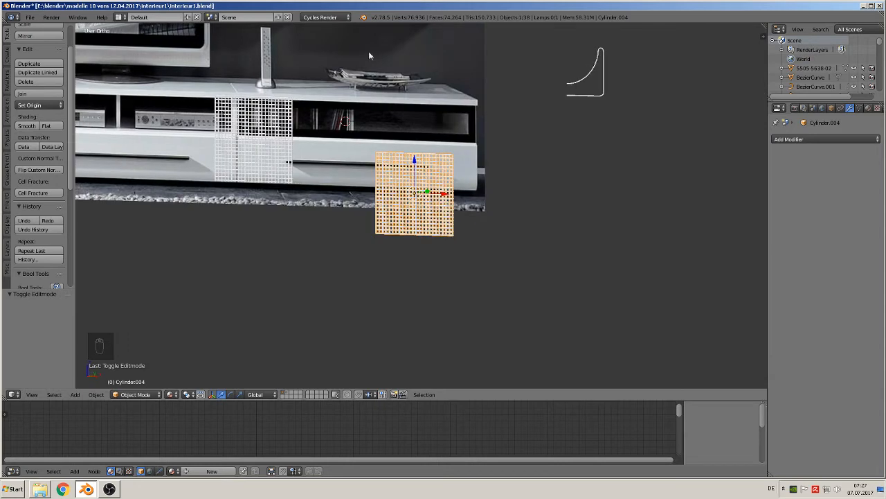
pyautogui.scroll(5, 589, 298)
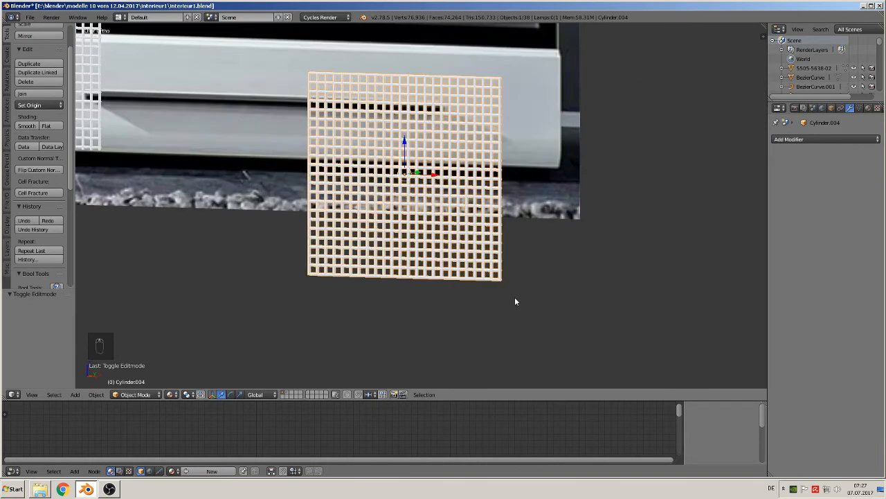
# Enable proportional editing for the joined grid's mesh.
pyautogui.press('KP_1')
pyautogui.scroll(1, 395, 162)
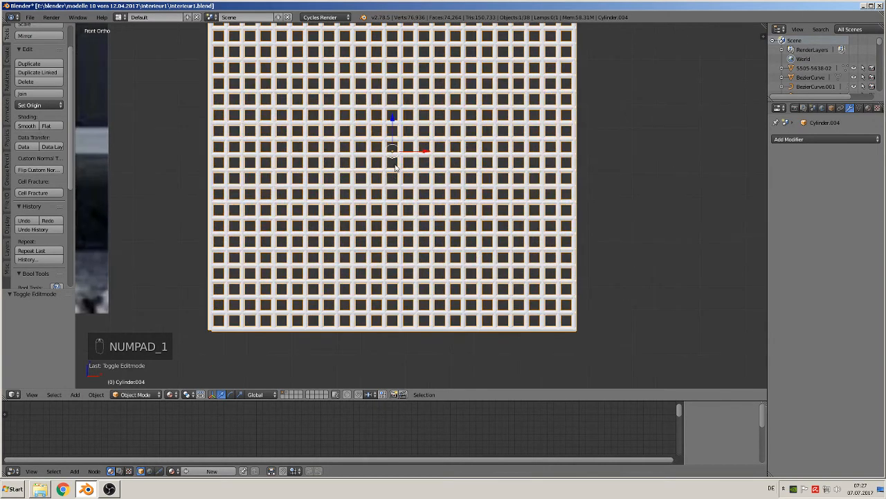
pyautogui.press('Tab')
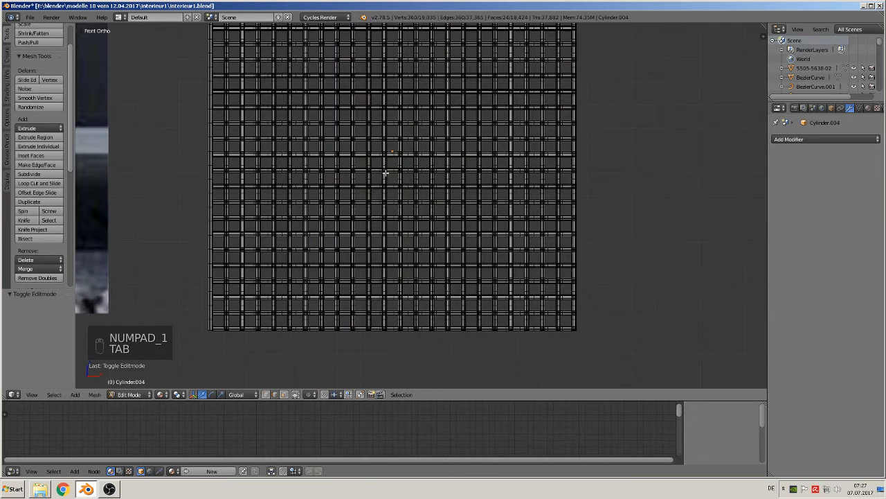
pyautogui.press('c')
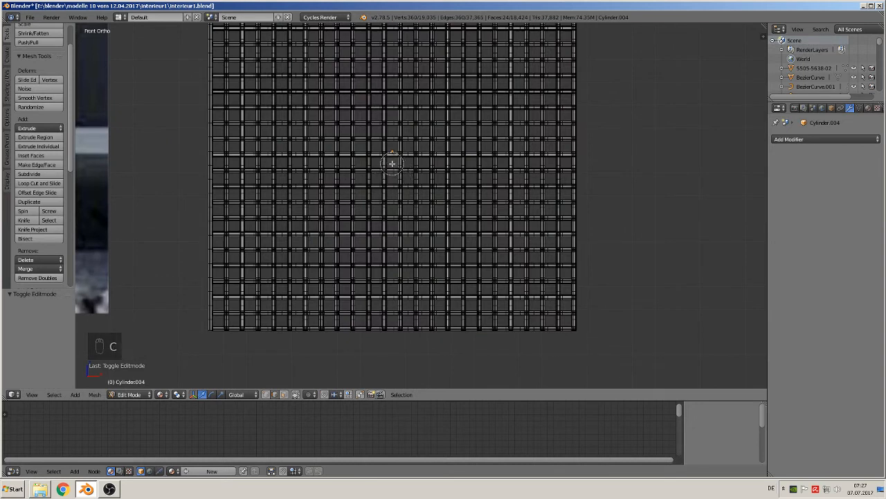
pyautogui.moveTo(392, 164); pyautogui.dragTo(394, 164)
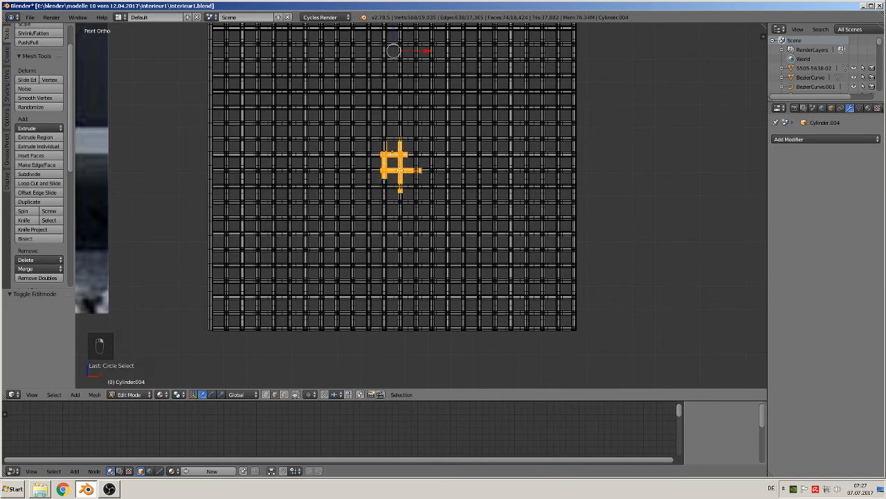
pyautogui.click(310, 394)
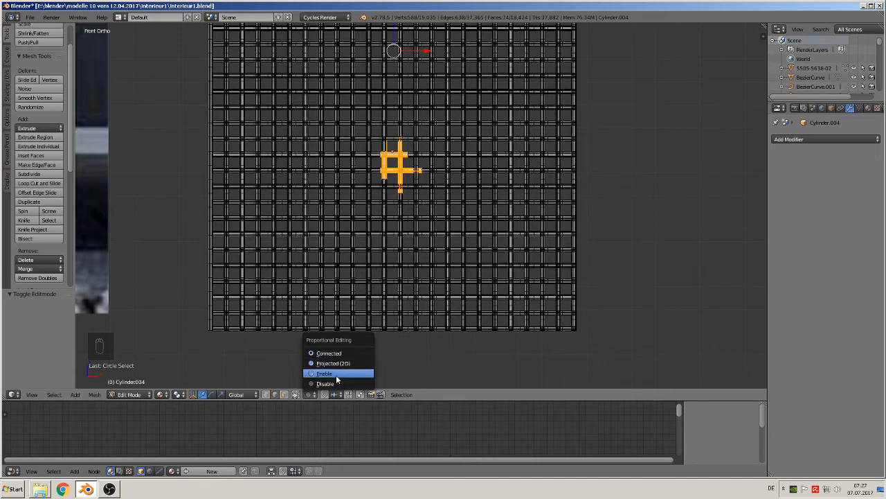
pyautogui.click(336, 374)
# Bulge the joined grid by moving only the vertices around one opening near its centre 0.283 along Y, with a smooth proportional size of 1.00.
pyautogui.moveTo(340, 374); pyautogui.dragTo(392, 152, button='middle')
pyautogui.press('a')
pyautogui.scroll(4, 392, 151)
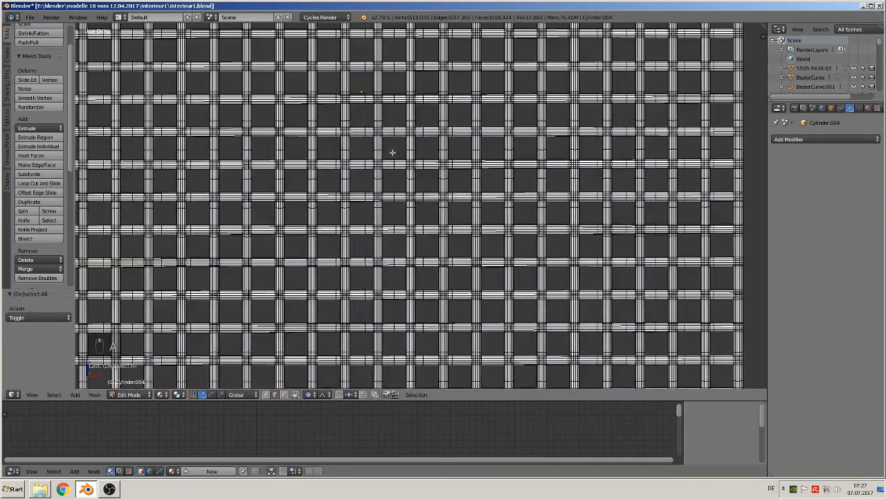
pyautogui.press('c')
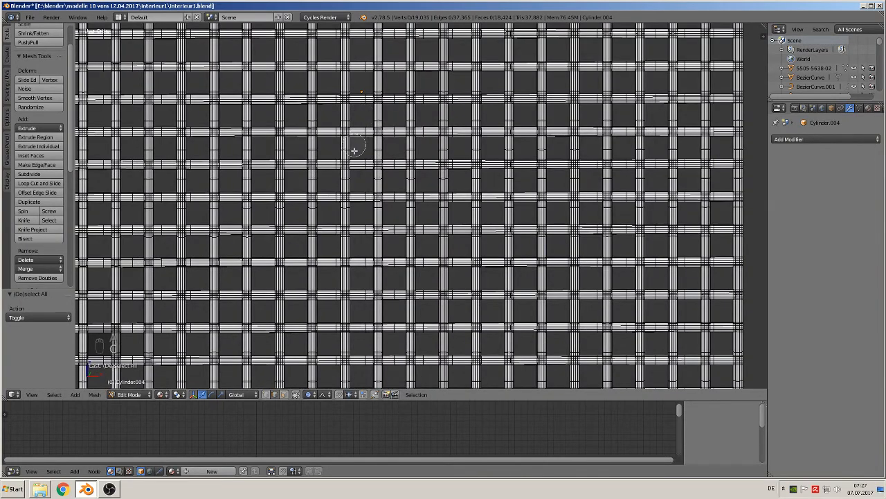
pyautogui.click(362, 143)
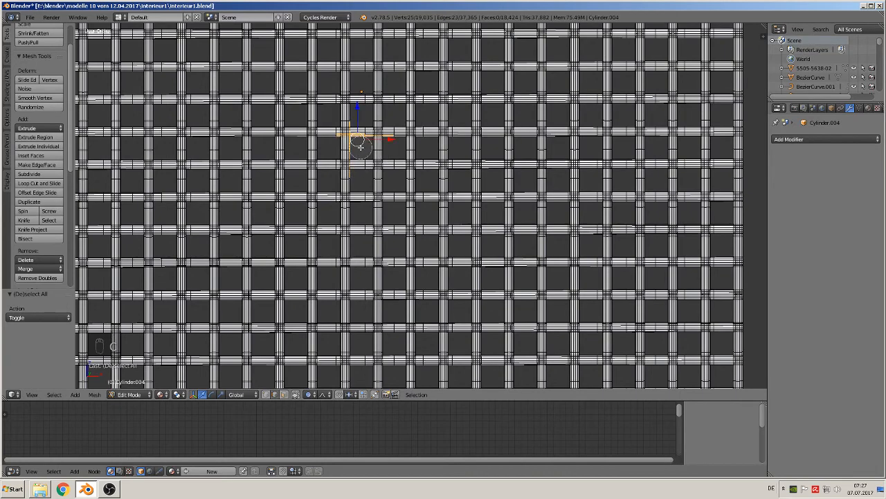
pyautogui.moveTo(360, 147); pyautogui.dragTo(362, 152)
pyautogui.click(373, 147)
pyautogui.rightClick(371, 148)
pyautogui.scroll(-3, 409, 187)
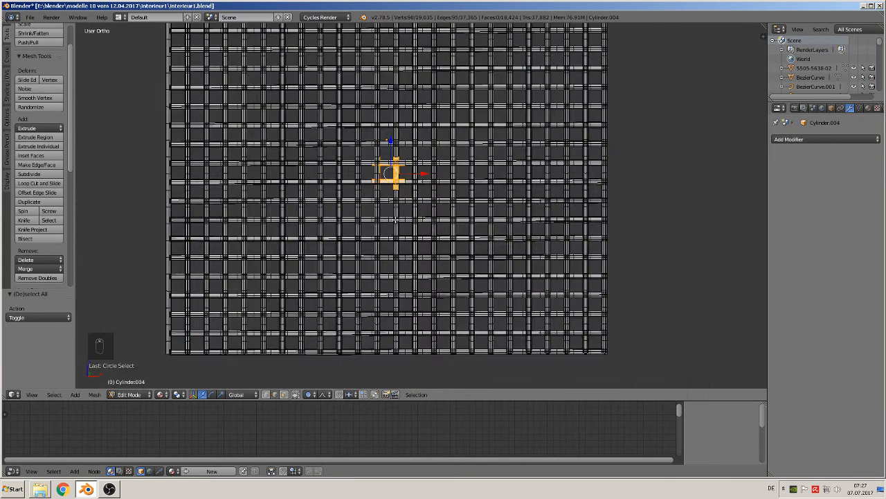
pyautogui.moveTo(474, 183); pyautogui.dragTo(309, 282, button='middle')
pyautogui.scroll(-3, 410, 219)
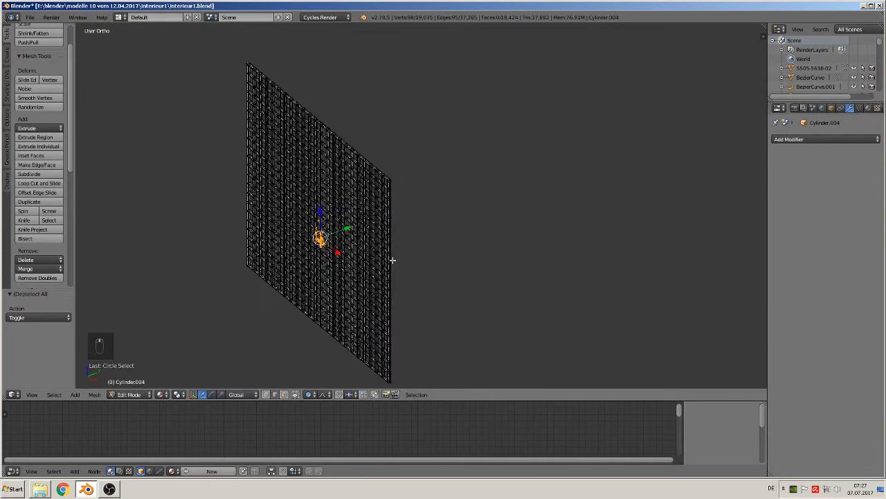
pyautogui.press('g')
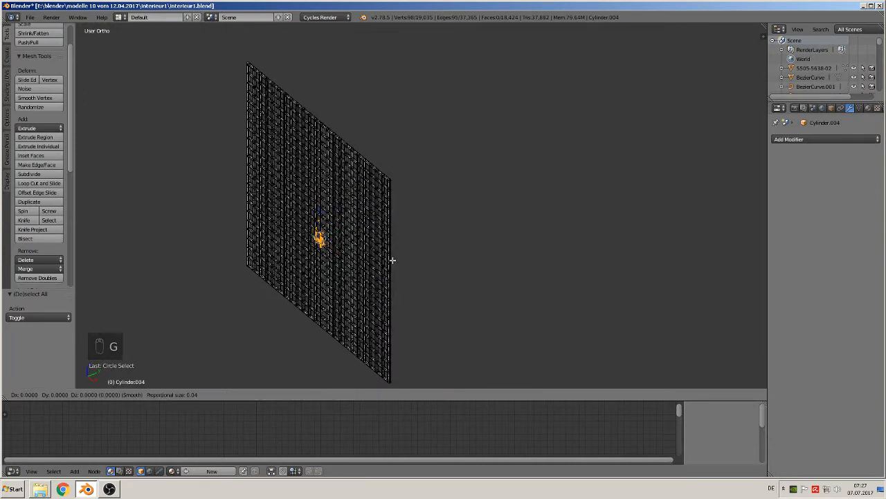
pyautogui.press('y')
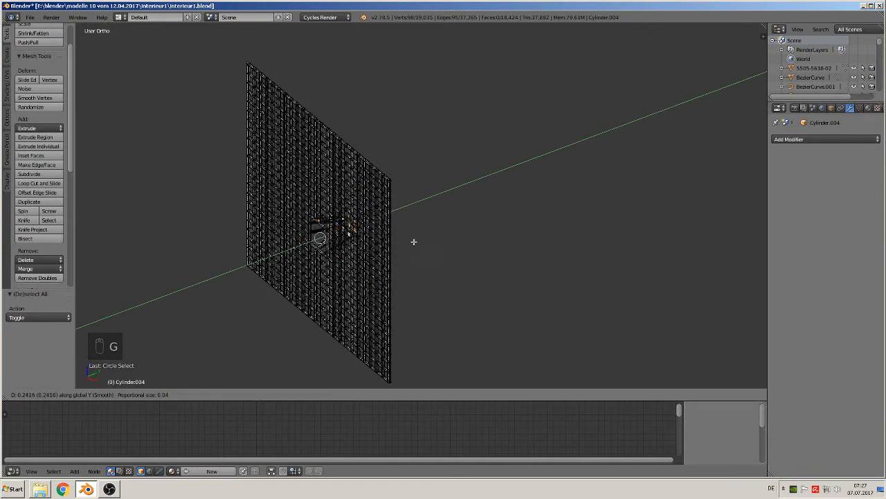
pyautogui.scroll(-20, 404, 239)
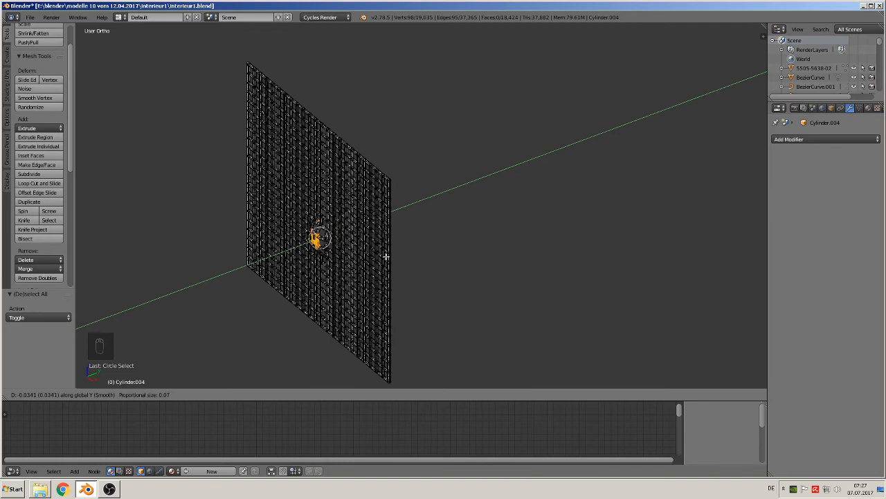
pyautogui.scroll(-10, 388, 256)
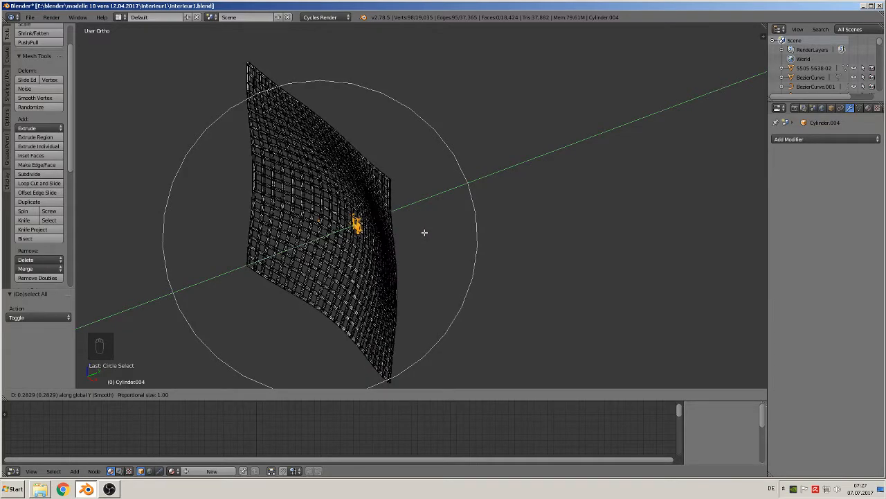
pyautogui.click(424, 233)
pyautogui.moveTo(424, 232); pyautogui.dragTo(451, 205, button='middle')
pyautogui.press('KP_1')
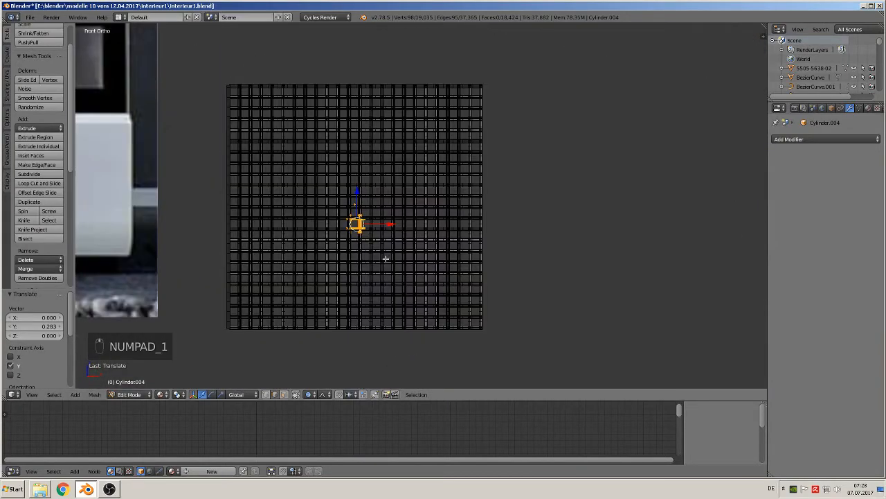
pyautogui.scroll(-8, 386, 259)
pyautogui.press('Tab')
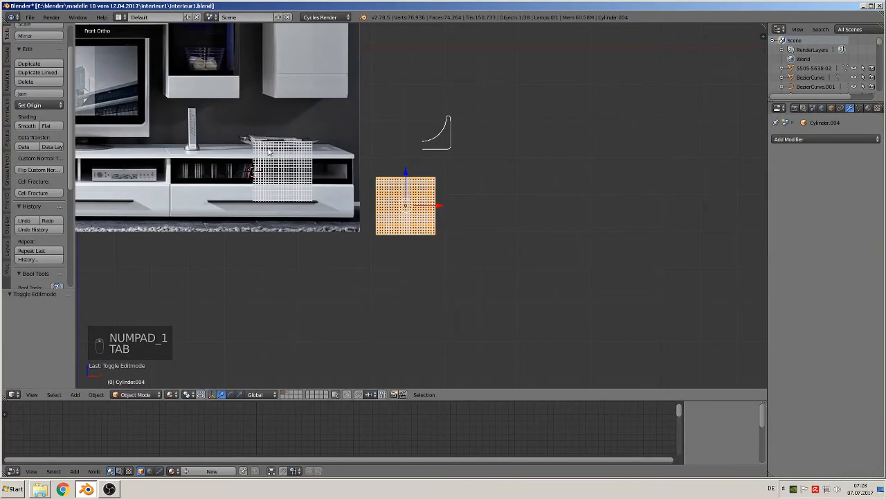
# Move both original rod arrays lying over the reference photo's sideboard to layer 2.
pyautogui.scroll(3, 380, 214)
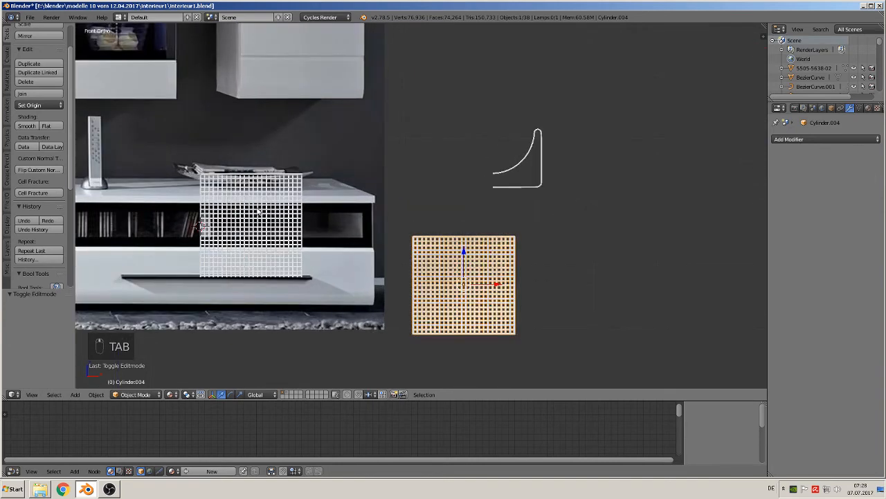
pyautogui.rightClick(258, 212)
pyautogui.scroll(2, 284, 215)
pyautogui.keyDown('shift'); pyautogui.moveTo(287, 206); pyautogui.dragTo(497, 216, button='middle'); pyautogui.keyUp('shift')
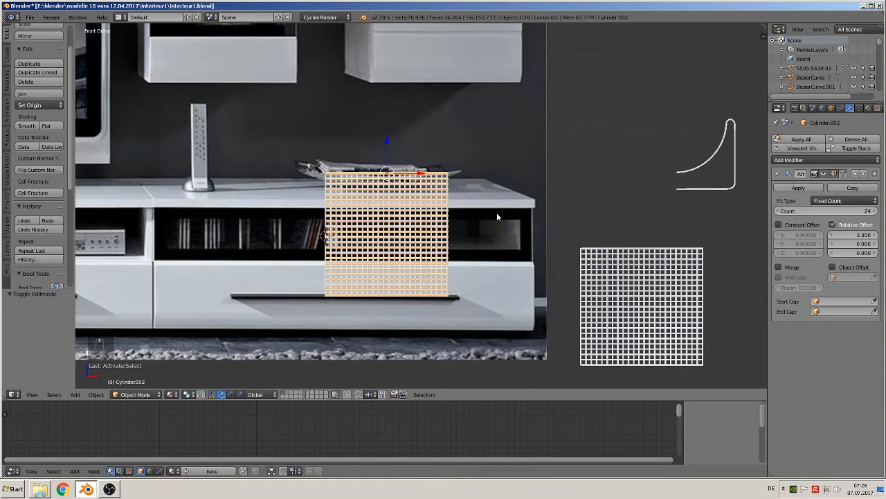
pyautogui.scroll(4, 497, 216)
pyautogui.rightClick(476, 168)
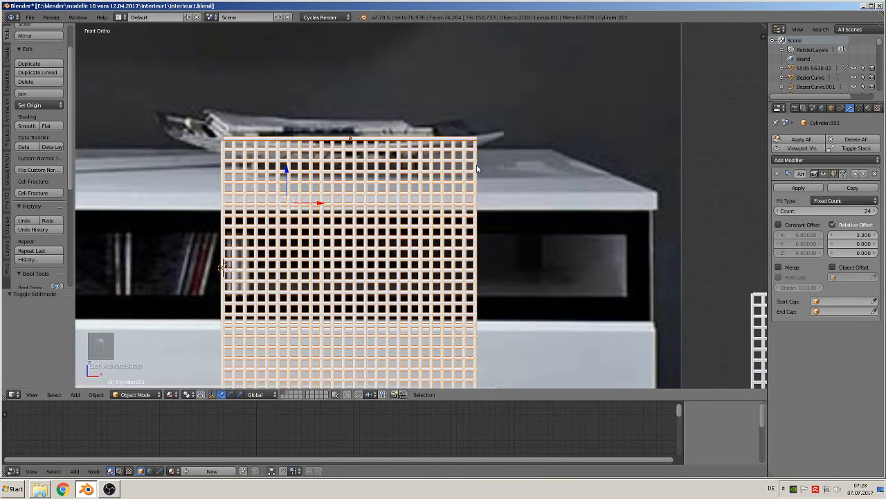
pyautogui.press('m')
pyautogui.click(559, 186)
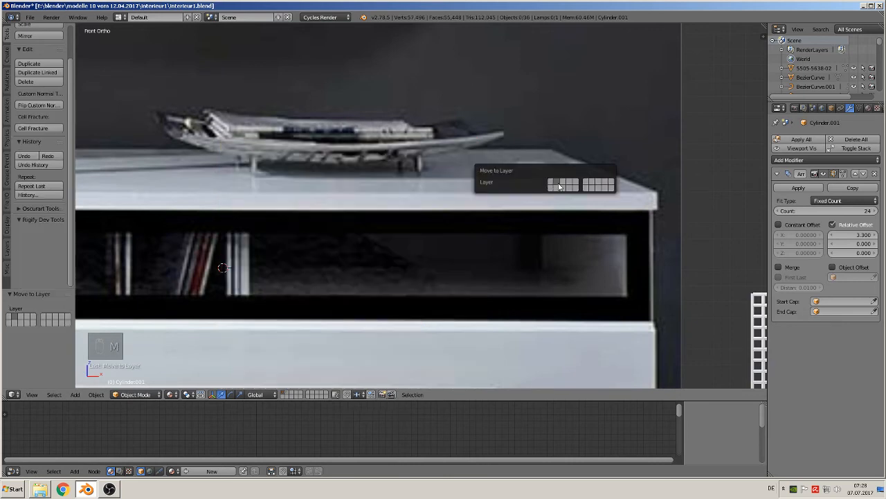
# Move the curved bezier profile above the joined grid to layer 2.
pyautogui.scroll(-4, 621, 212)
pyautogui.rightClick(599, 193)
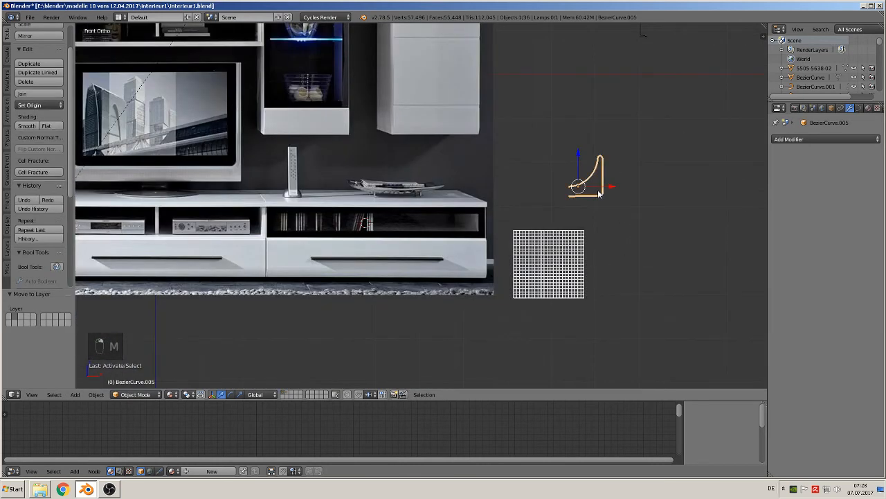
pyautogui.press('m')
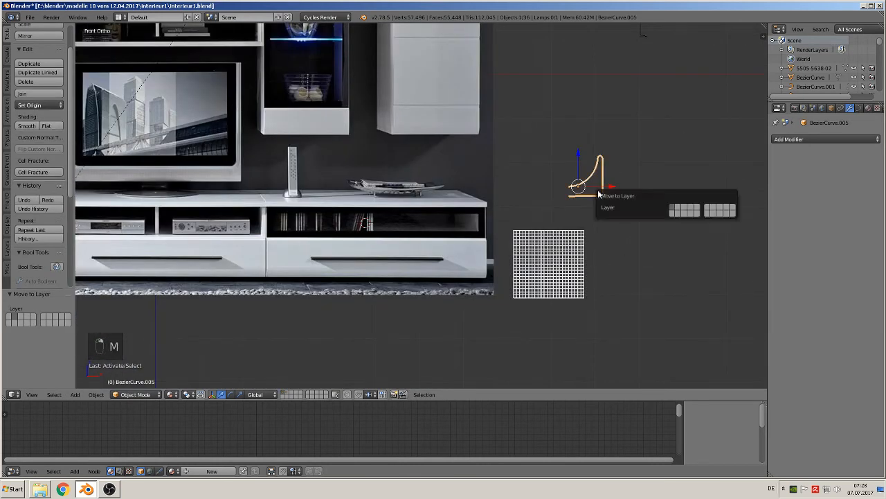
pyautogui.click(679, 209)
pyautogui.scroll(2, 593, 347)
pyautogui.keyDown('shift'); pyautogui.moveTo(592, 347); pyautogui.dragTo(467, 279, button='middle'); pyautogui.keyUp('shift')
pyautogui.scroll(2, 472, 273)
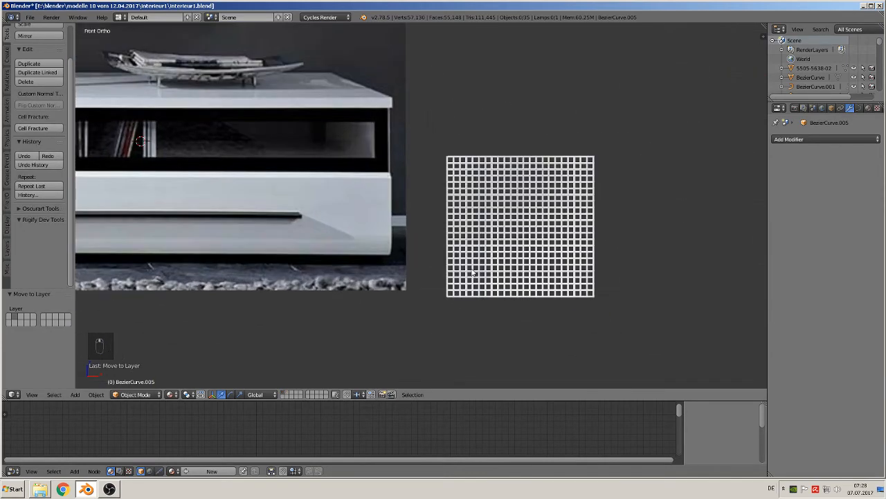
# Reopen the bulged grid's mesh for editing and disable proportional editing.
pyautogui.moveTo(404, 216); pyautogui.dragTo(345, 216, button='middle')
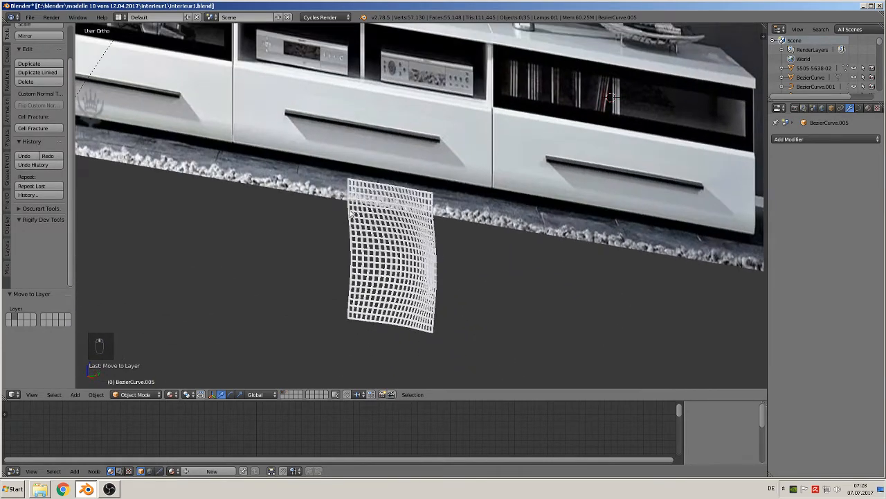
pyautogui.scroll(2, 391, 194)
pyautogui.scroll(5, 393, 194)
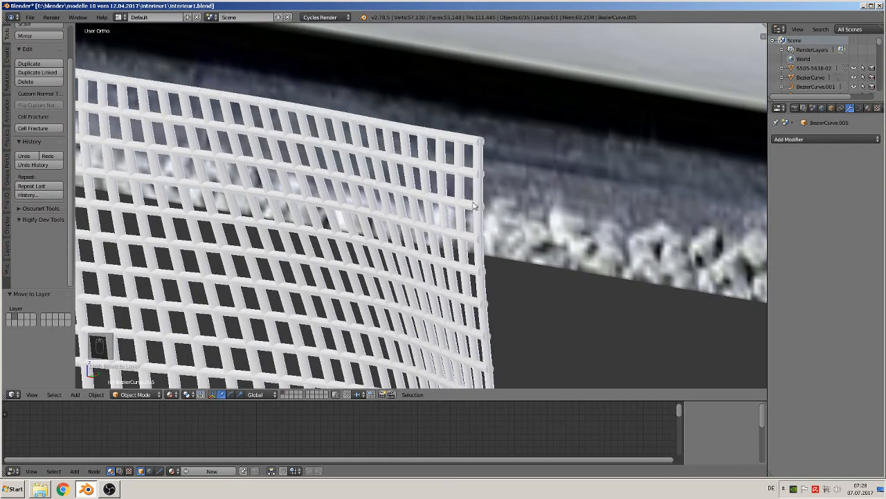
pyautogui.moveTo(475, 205); pyautogui.dragTo(148, 90, button='middle')
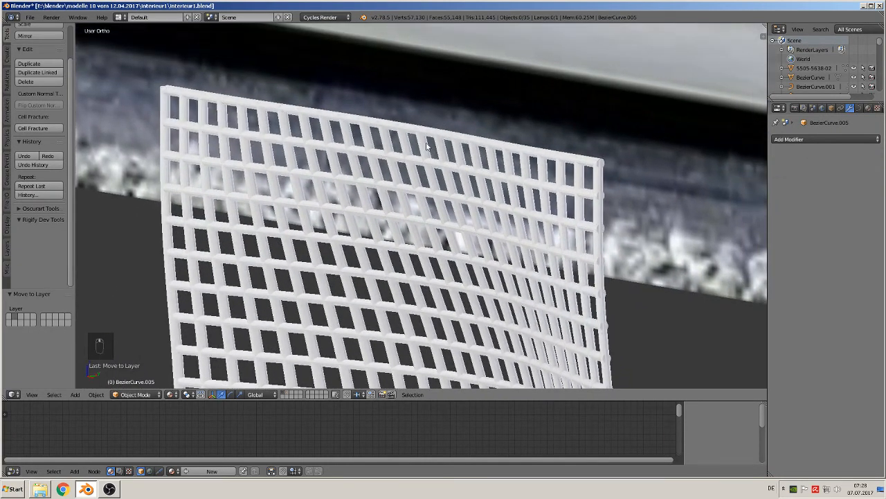
pyautogui.press('Tab')
pyautogui.press('Tab')
pyautogui.press('Tab')
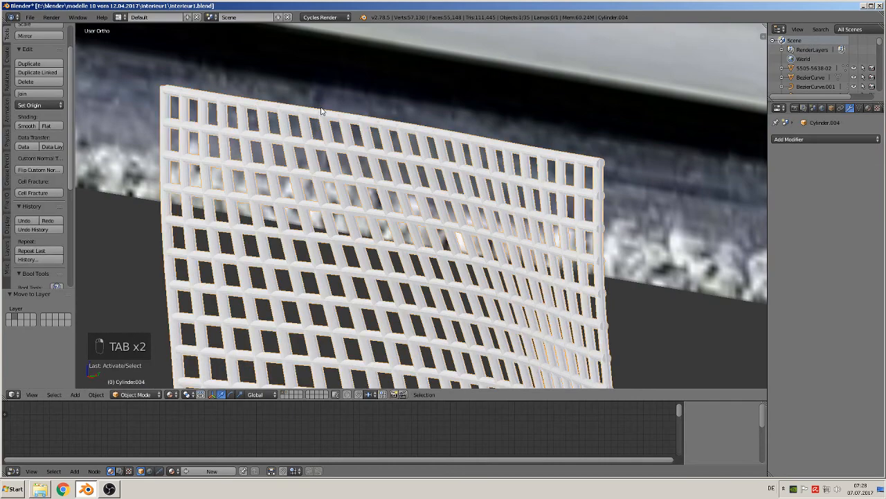
pyautogui.moveTo(324, 116); pyautogui.dragTo(333, 146, button='middle')
pyautogui.scroll(2, 335, 282)
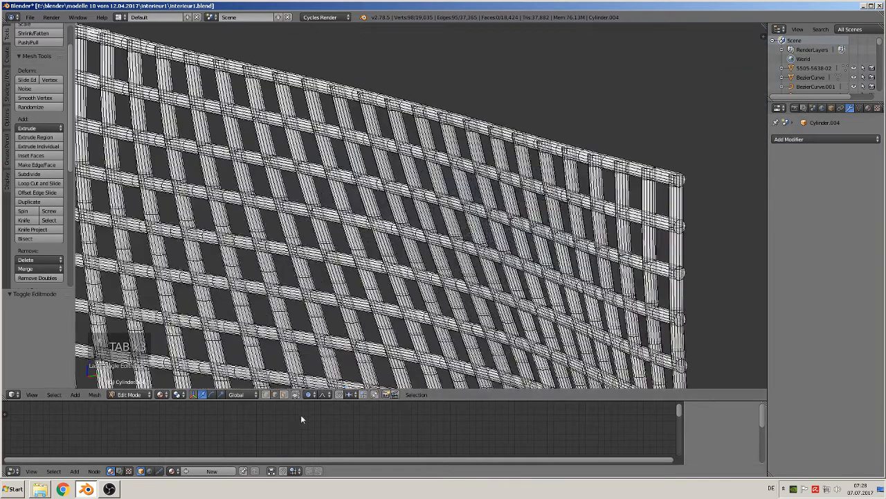
pyautogui.click(309, 395)
pyautogui.click(314, 384)
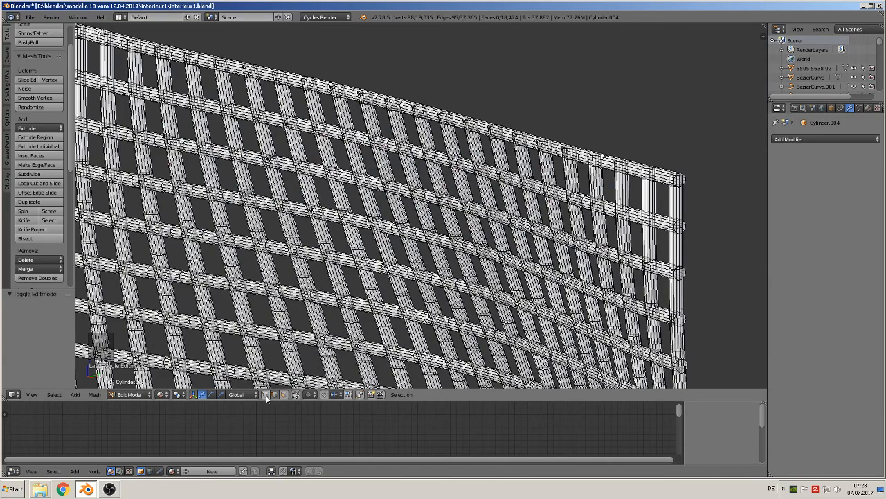
pyautogui.click(295, 394)
# Select one outer edge loop along each of the four sides of the bulged grid.
pyautogui.moveTo(447, 193); pyautogui.dragTo(428, 206, button='middle')
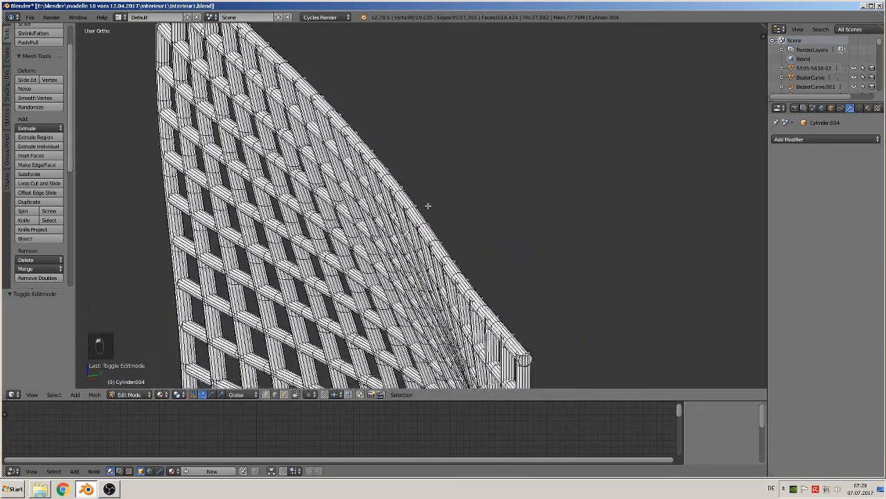
pyautogui.scroll(4, 426, 204)
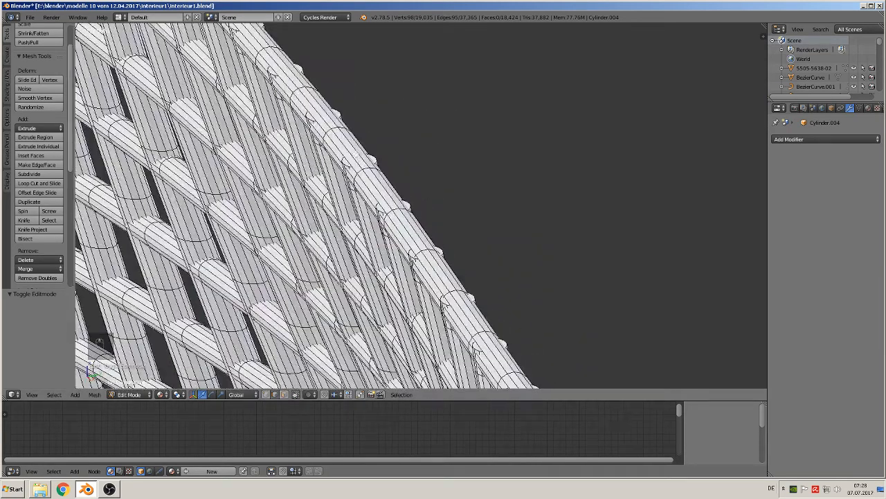
pyautogui.keyDown('alt'); pyautogui.rightClick(357, 155); pyautogui.keyUp('alt')
pyautogui.scroll(-8, 358, 156)
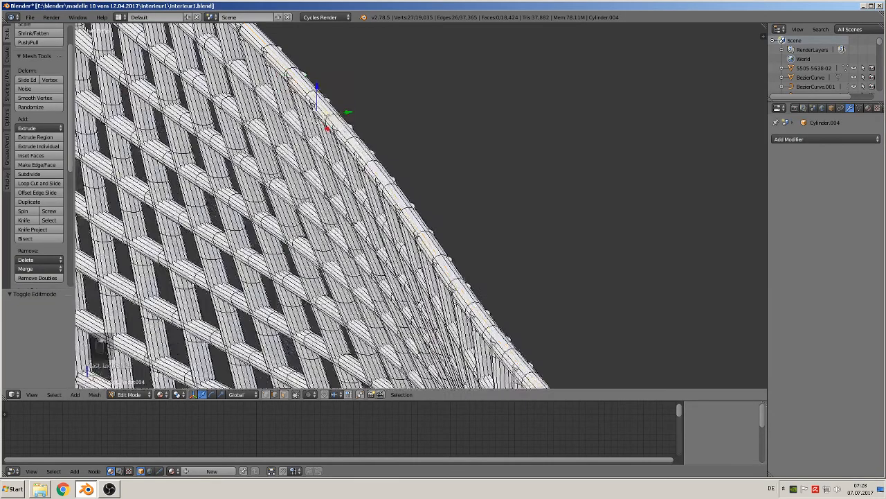
pyautogui.scroll(10, 493, 279)
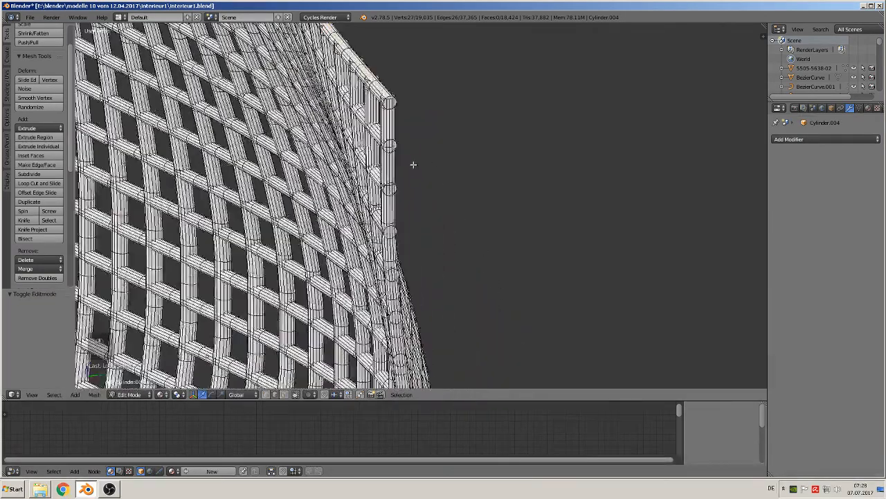
pyautogui.keyDown('alt'); pyautogui.keyDown('shift'); pyautogui.rightClick(358, 123); pyautogui.keyUp('shift'); pyautogui.keyUp('alt')
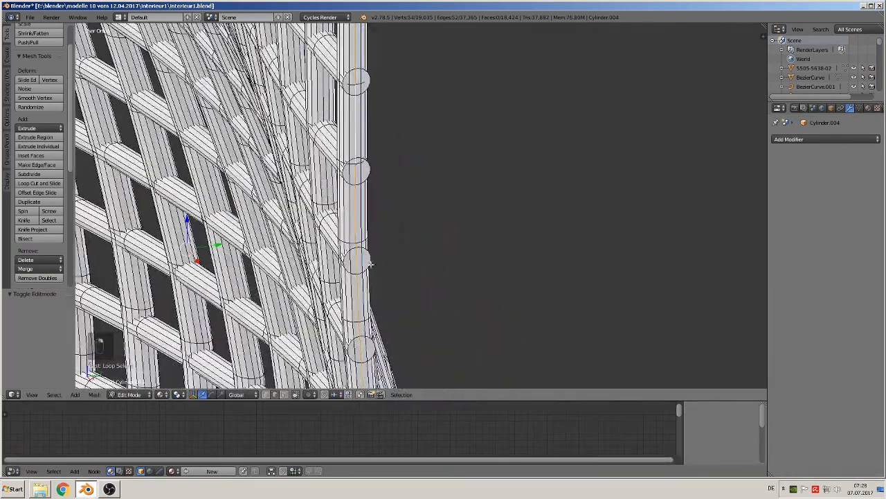
pyautogui.moveTo(373, 265); pyautogui.dragTo(414, 185, button='middle')
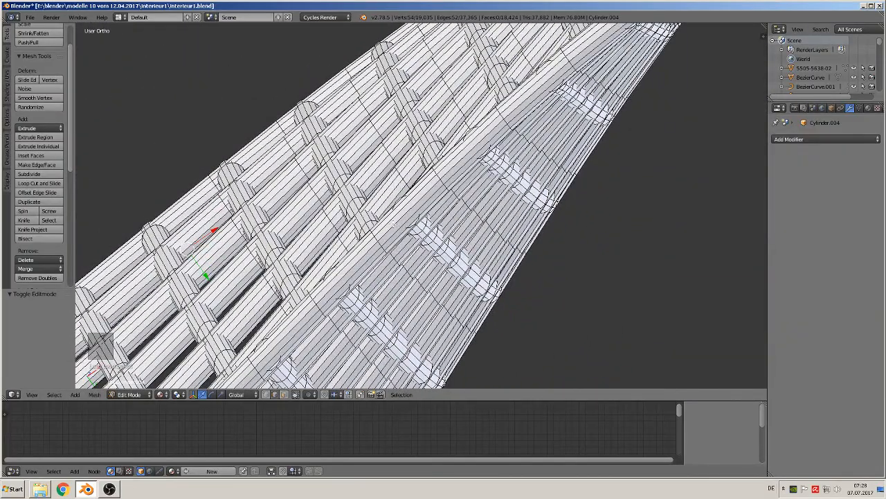
pyautogui.keyDown('alt'); pyautogui.keyDown('shift'); pyautogui.rightClick(394, 225); pyautogui.keyUp('shift'); pyautogui.keyUp('alt')
pyautogui.scroll(-5, 393, 224)
pyautogui.moveTo(394, 224); pyautogui.dragTo(361, 1, button='middle')
pyautogui.keyDown('alt'); pyautogui.keyDown('shift'); pyautogui.rightClick(583, 176); pyautogui.keyUp('shift'); pyautogui.keyUp('alt')
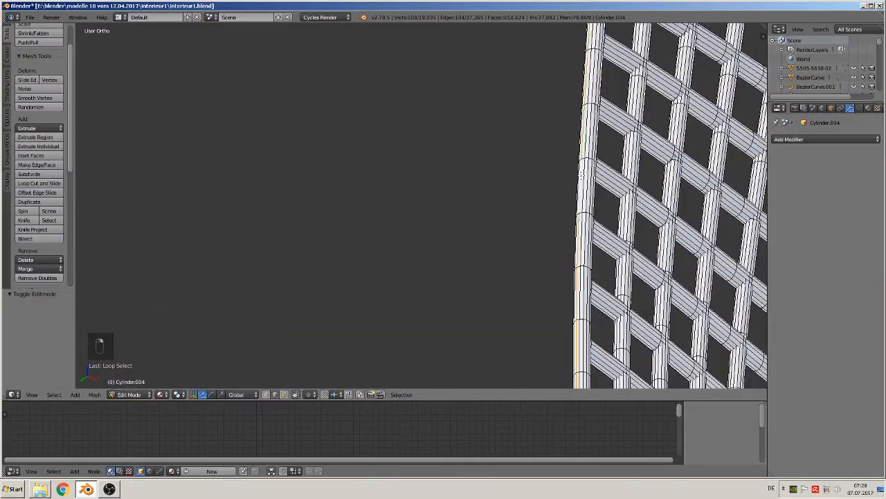
# Duplicate the four selected edge loops in place, separate them into their own object and select that outline in Object Mode.
pyautogui.scroll(-6, 582, 176)
pyautogui.press('KP_1')
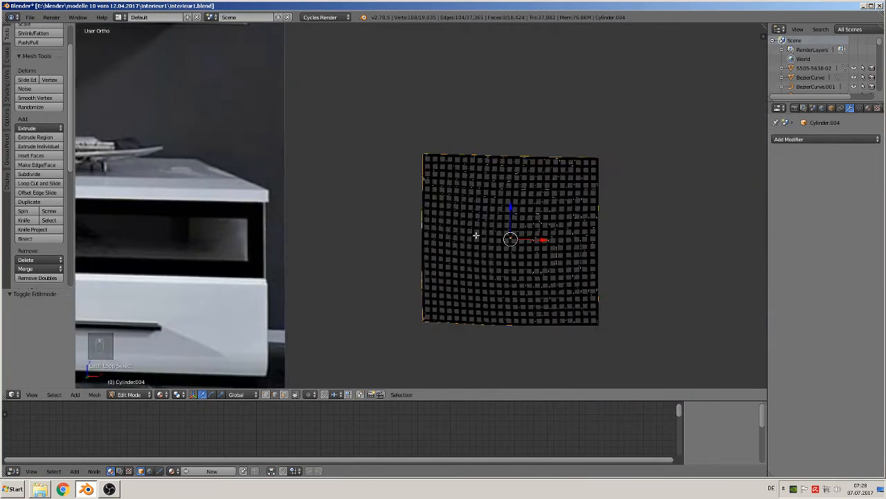
pyautogui.hotkey('shift', 'd')
pyautogui.rightClick(476, 239)
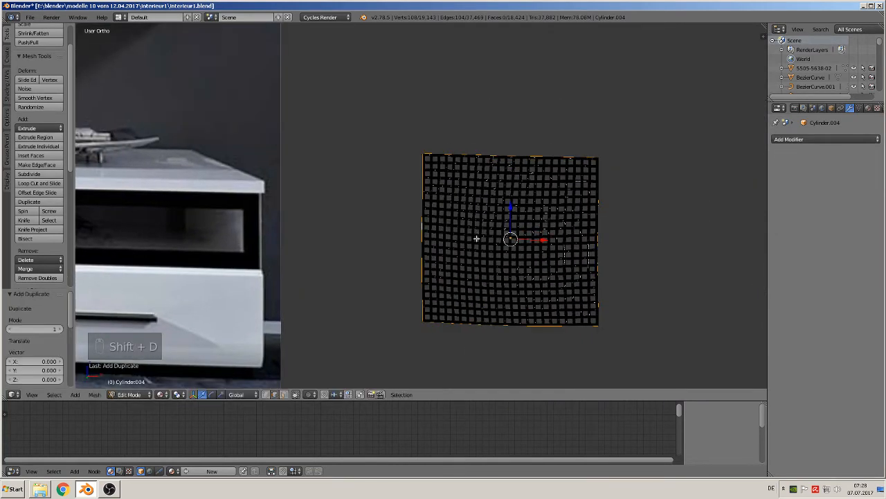
pyautogui.press('p')
pyautogui.click(477, 235)
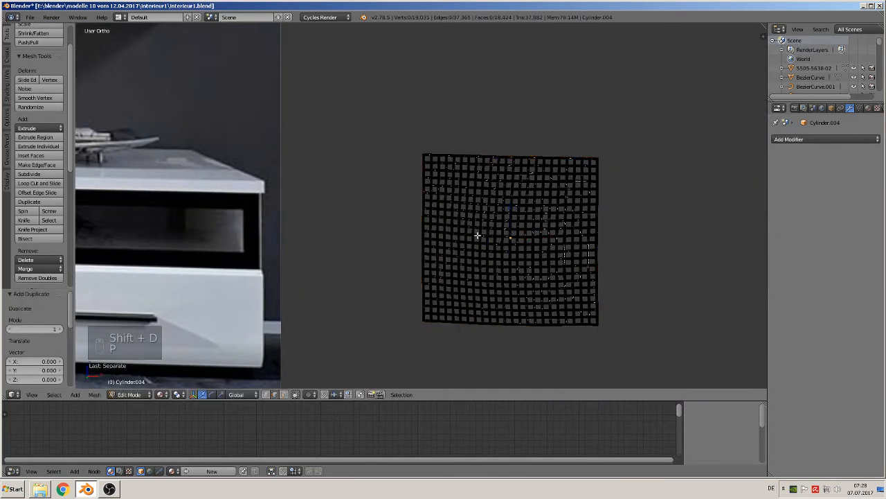
pyautogui.press('Tab')
pyautogui.rightClick(453, 142)
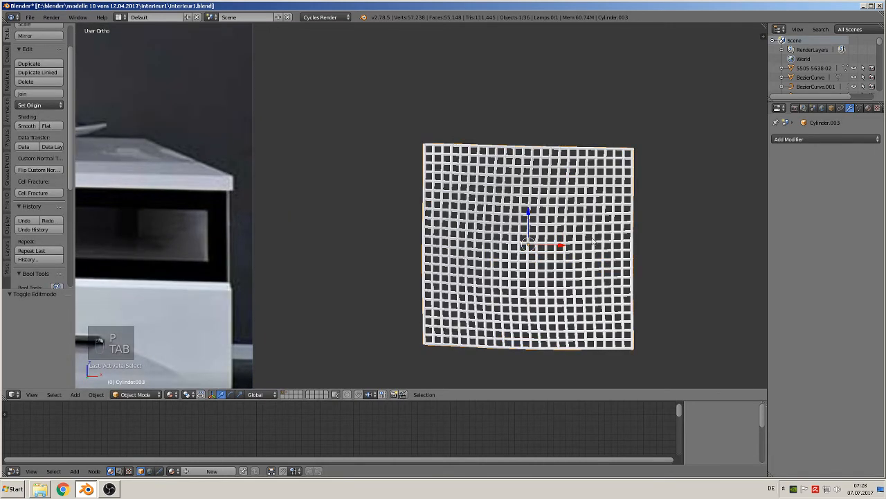
# Move the separated outline about 2.053 along X, clear of the grid.
pyautogui.press('g')
pyautogui.press('x')
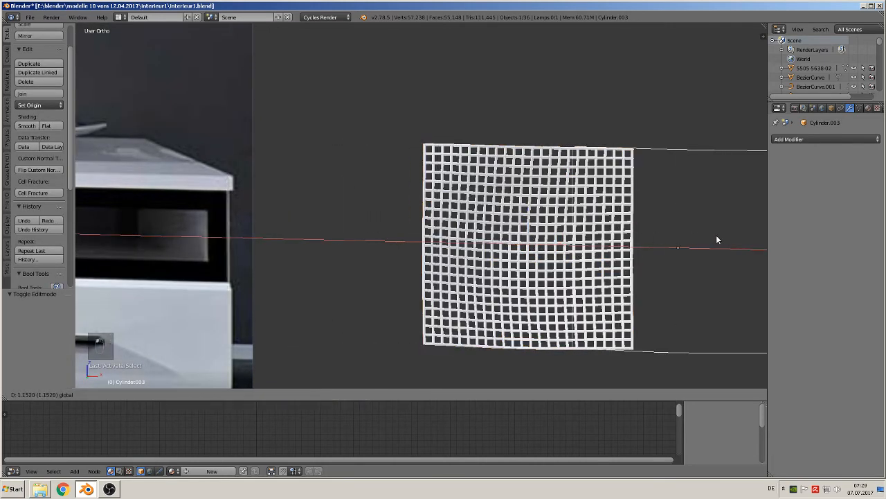
pyautogui.click(132, 236)
pyautogui.keyDown('shift'); pyautogui.moveTo(496, 164); pyautogui.dragTo(79, 134, button='middle'); pyautogui.keyUp('shift')
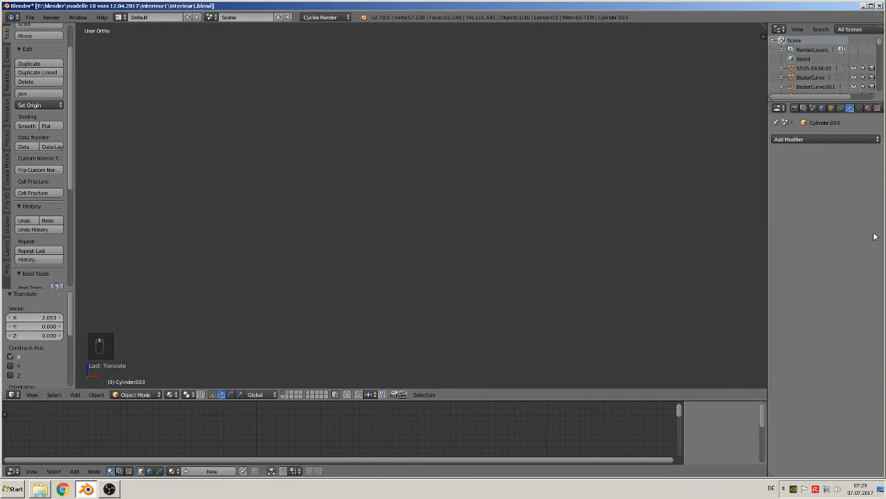
pyautogui.scroll(-3, 446, 231)
pyautogui.press('KP_Decimal')
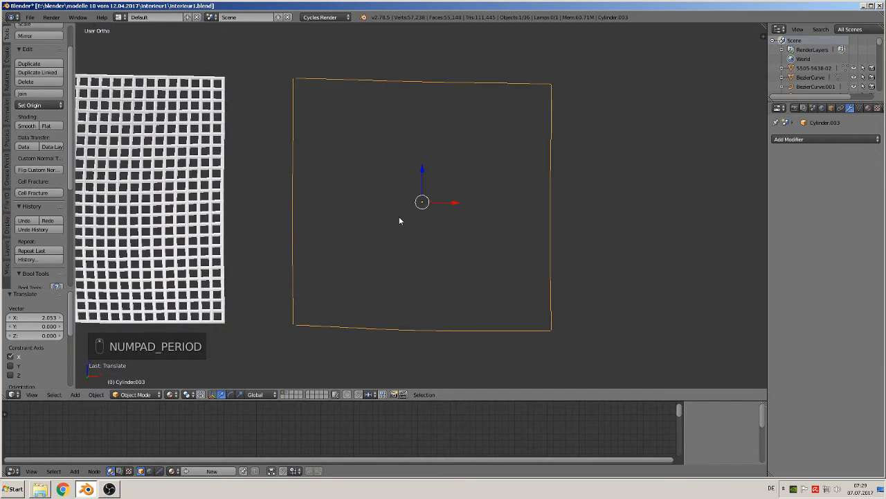
# Edit the outline's mesh and close its two upper corners by merging each pair of end vertices at the last one.
pyautogui.press('Tab')
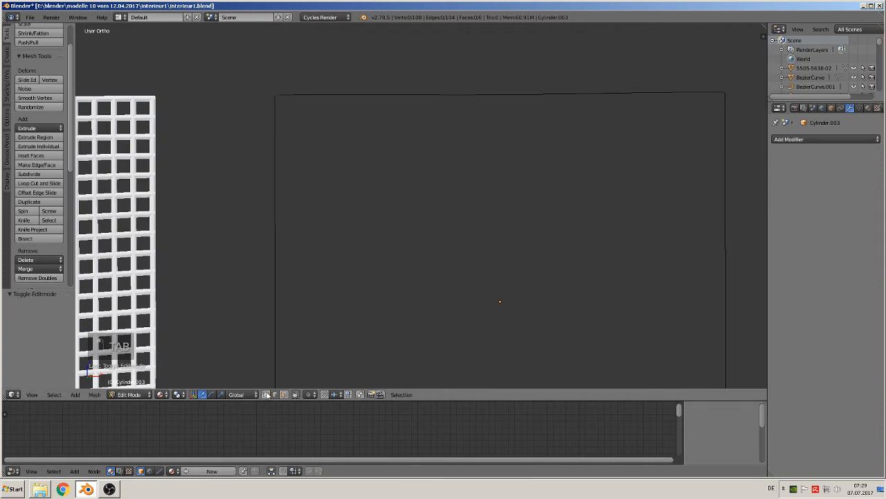
pyautogui.scroll(1, 281, 101)
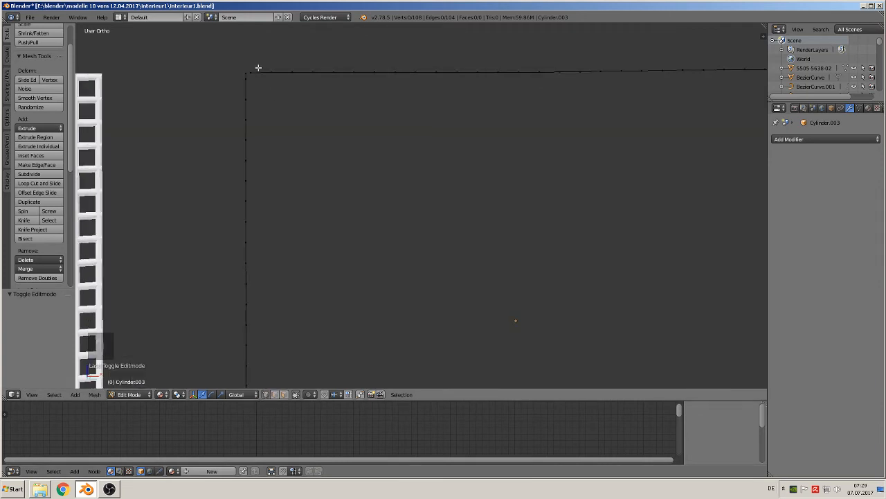
pyautogui.click(31, 268)
pyautogui.click(44, 290)
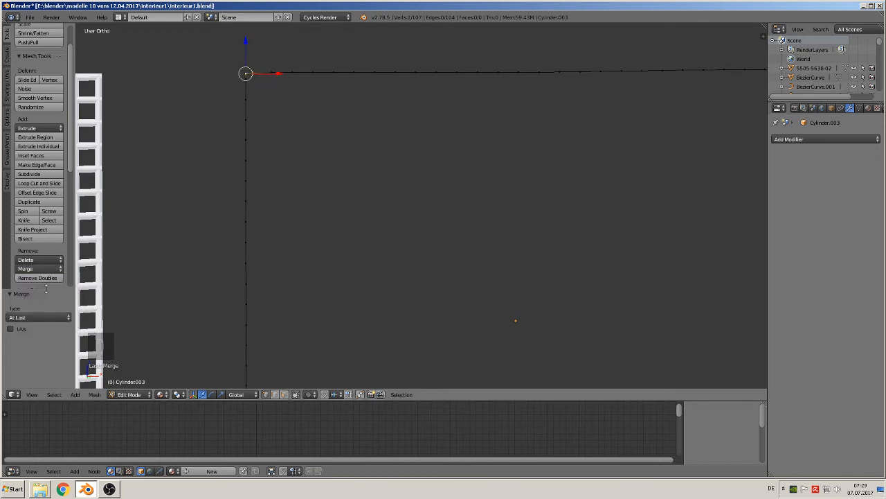
pyautogui.scroll(-4, 543, 232)
pyautogui.keyDown('shift'); pyautogui.moveTo(542, 231); pyautogui.dragTo(439, 230, button='middle'); pyautogui.keyUp('shift')
pyautogui.scroll(4, 560, 137)
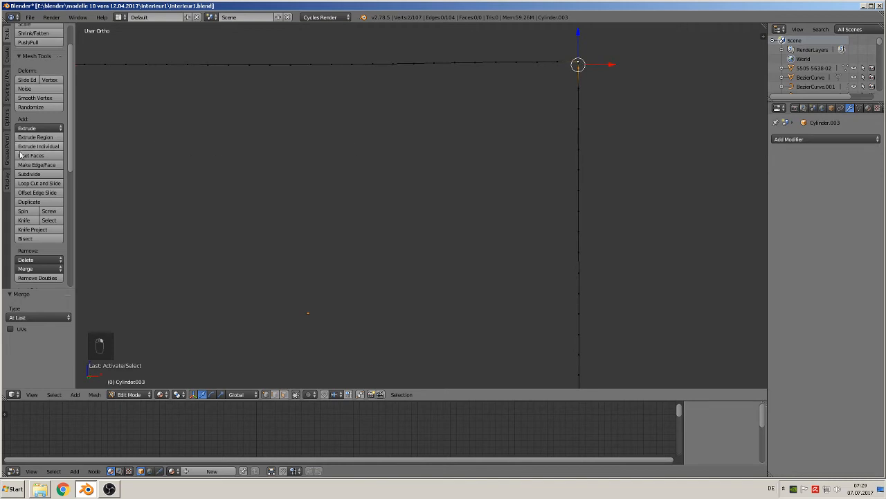
pyautogui.click(28, 269)
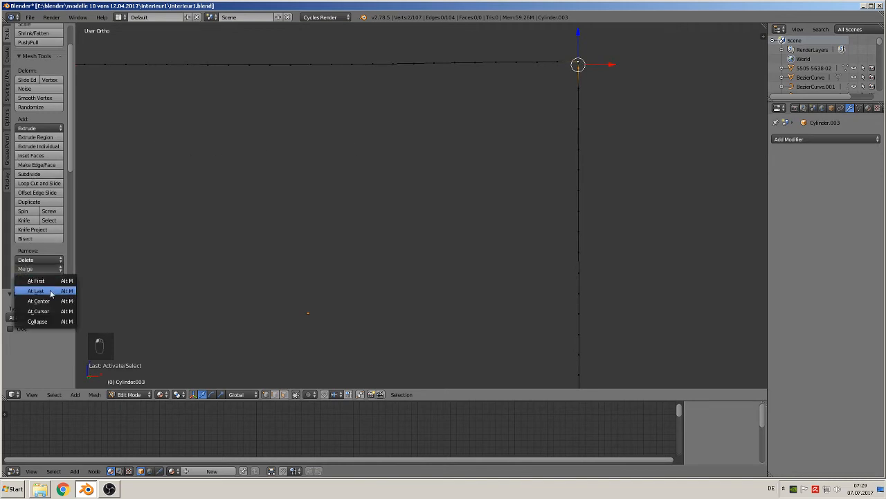
pyautogui.click(37, 291)
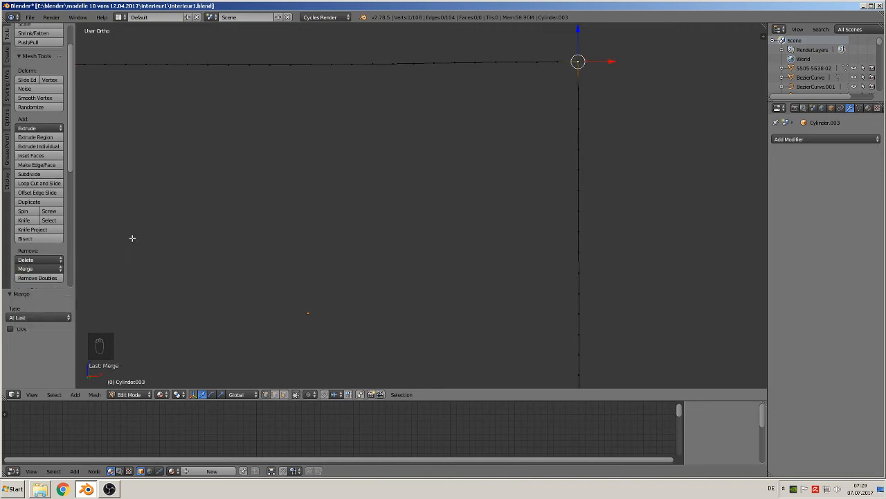
# Close the outline's two lower corners by merging each pair of end vertices at the last one.
pyautogui.scroll(-2, 142, 236)
pyautogui.keyDown('shift'); pyautogui.moveTo(430, 248); pyautogui.dragTo(532, 67, button='middle'); pyautogui.keyUp('shift')
pyautogui.scroll(2, 699, 292)
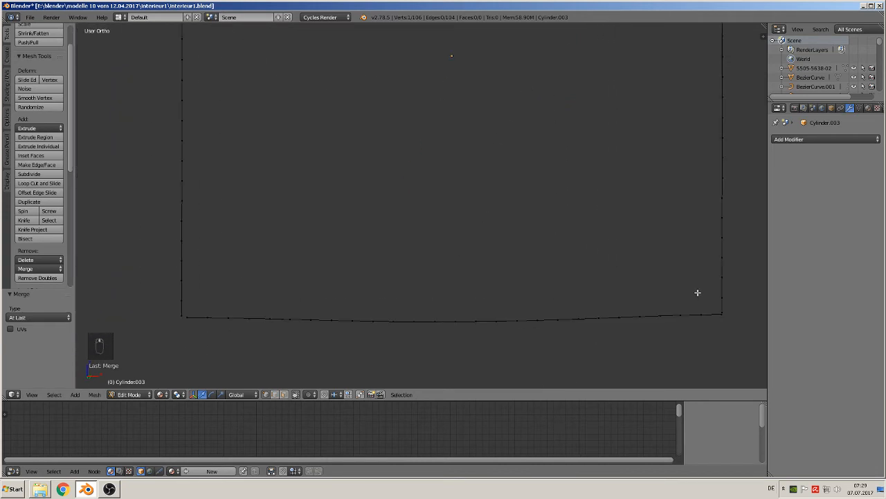
pyautogui.click(38, 269)
pyautogui.click(57, 298)
pyautogui.rightClick(181, 316)
pyautogui.click(38, 269)
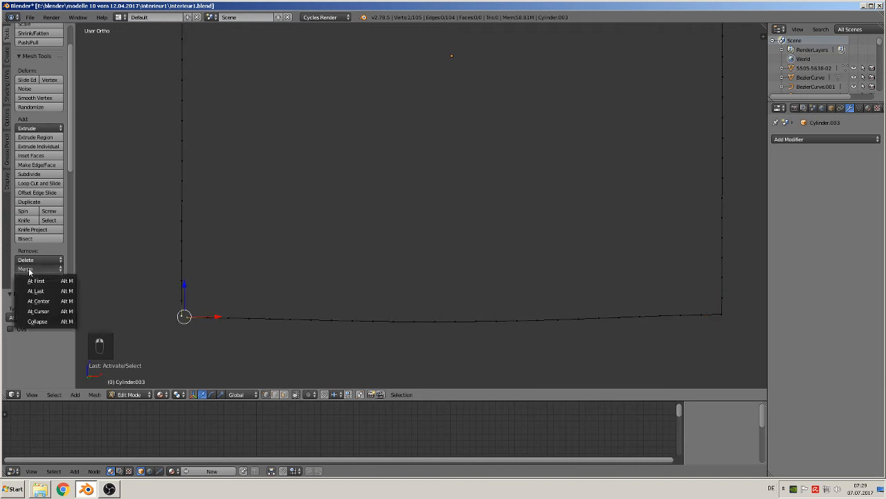
pyautogui.click(42, 291)
# Extrude the whole closed outline outward with a scale of about 1.149 to form a flat frame band.
pyautogui.scroll(-8, 342, 247)
pyautogui.scroll(2, 378, 255)
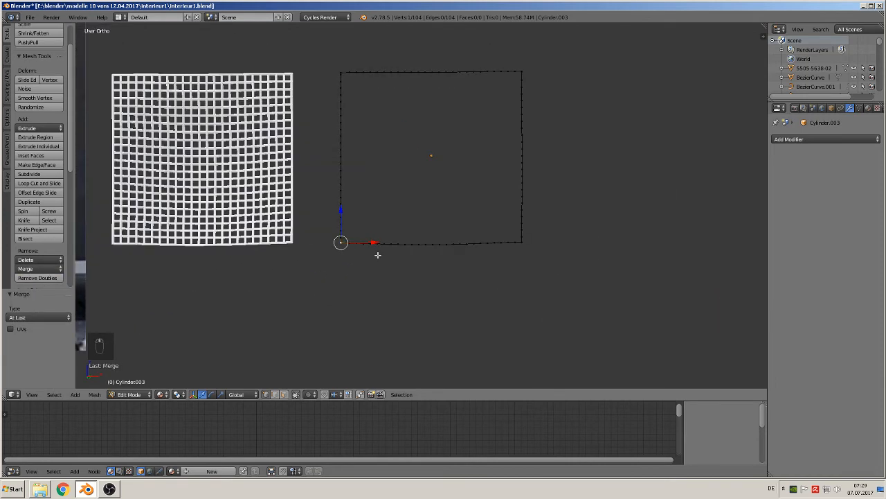
pyautogui.press('a')
pyautogui.press('a')
pyautogui.moveTo(503, 178)
pyautogui.mouseDown(button='middle')
pyautogui.moveTo(483, 196)
pyautogui.moveTo(499, 161)
pyautogui.mouseUp(button='middle')
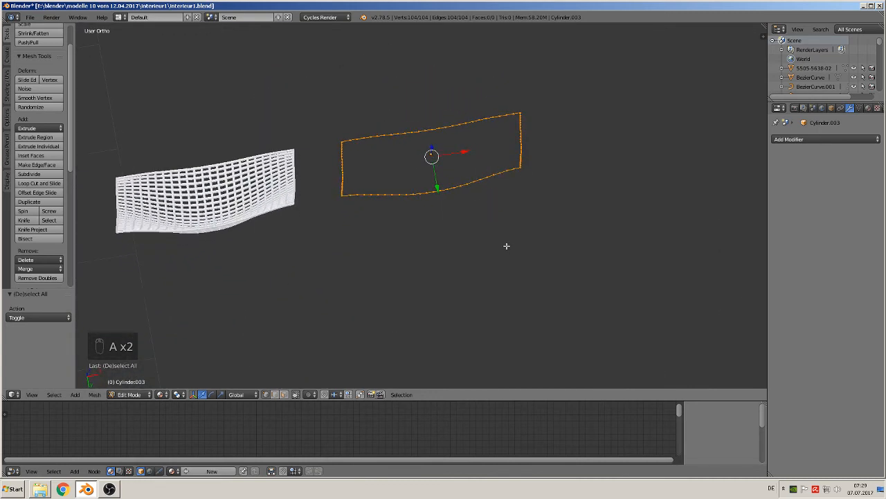
pyautogui.press('e')
pyautogui.press('s')
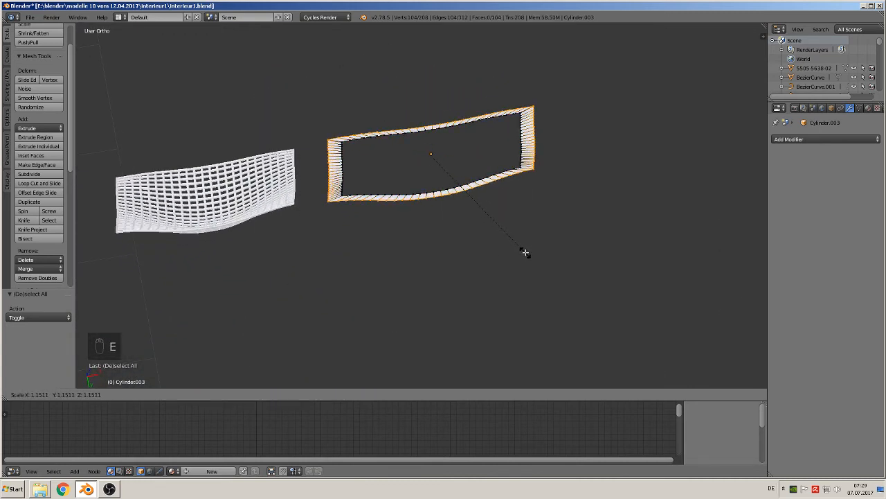
pyautogui.click(523, 252)
pyautogui.press('KP_0')
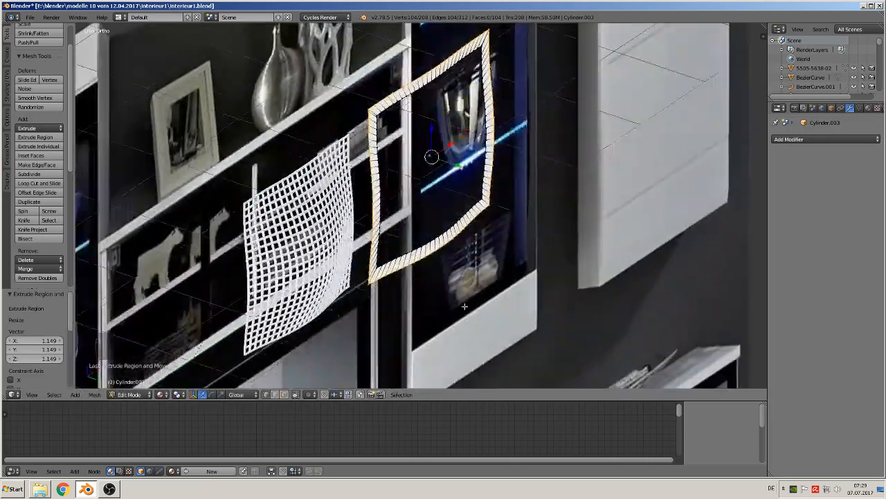
pyautogui.moveTo(465, 306); pyautogui.dragTo(516, 231, button='middle')
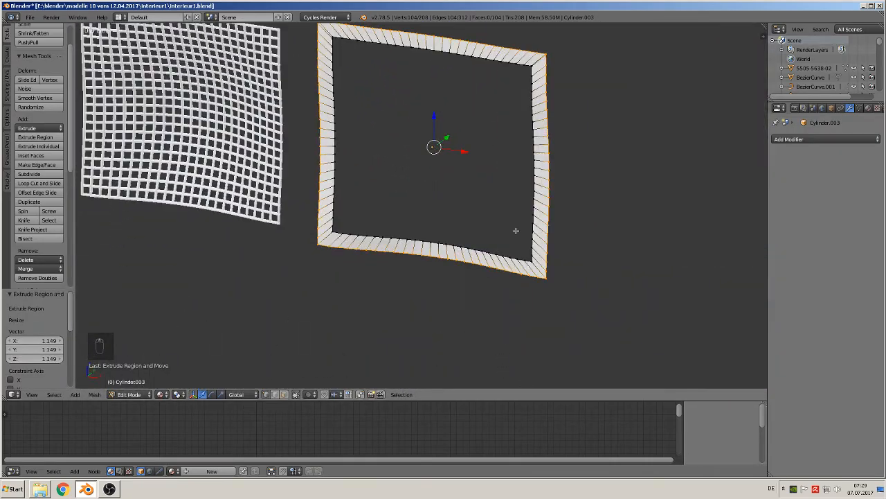
# Add a Solidify modifier to the frame with a thickness of 0.0190.
pyautogui.press('Tab')
pyautogui.click(808, 140)
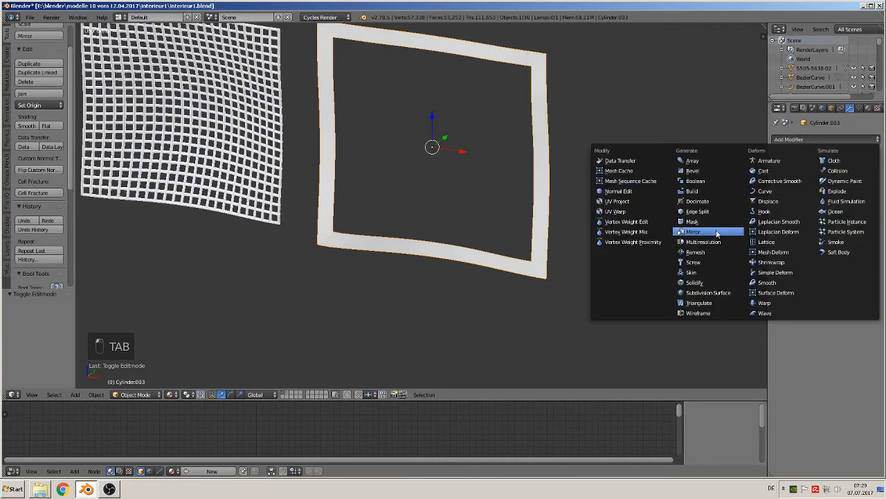
pyautogui.click(695, 282)
pyautogui.moveTo(689, 234); pyautogui.dragTo(545, 223, button='middle')
pyautogui.moveTo(796, 200); pyautogui.dragTo(813, 200)
pyautogui.scroll(-2, 575, 218)
pyautogui.scroll(-1, 572, 208)
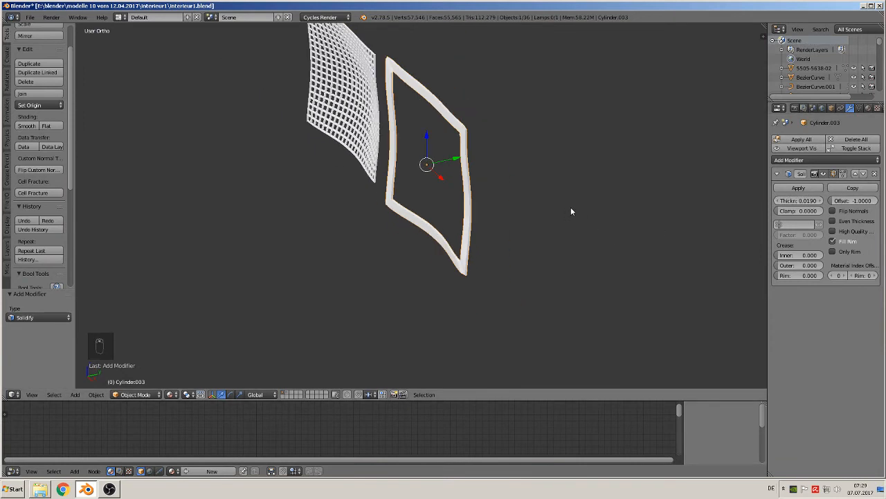
# Move the thickened frame back along X so it surrounds the bulged grid.
pyautogui.press('KP_1')
pyautogui.moveTo(454, 165); pyautogui.dragTo(267, 159)
pyautogui.moveTo(268, 159); pyautogui.dragTo(406, 180, button='middle')
# Rotate the woven grid and its frame together about global X by 90° and then another 180° so the tray lies hollow side up.
pyautogui.press('a')
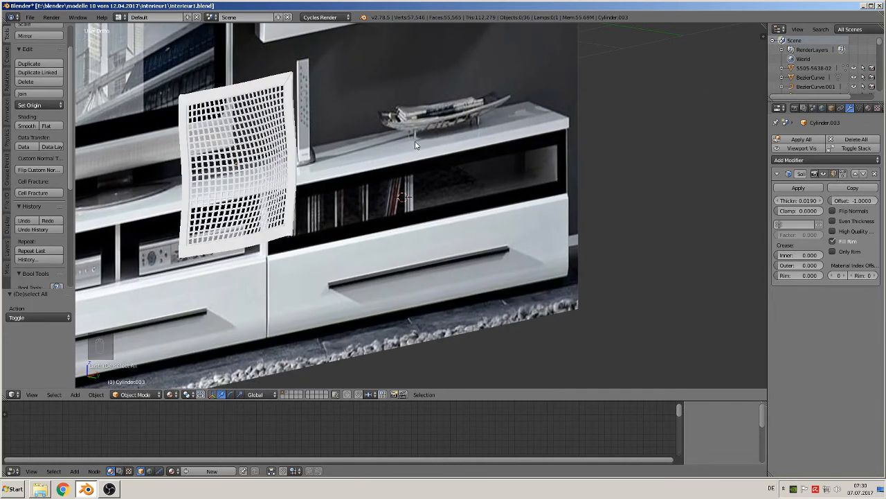
pyautogui.rightClick(244, 173)
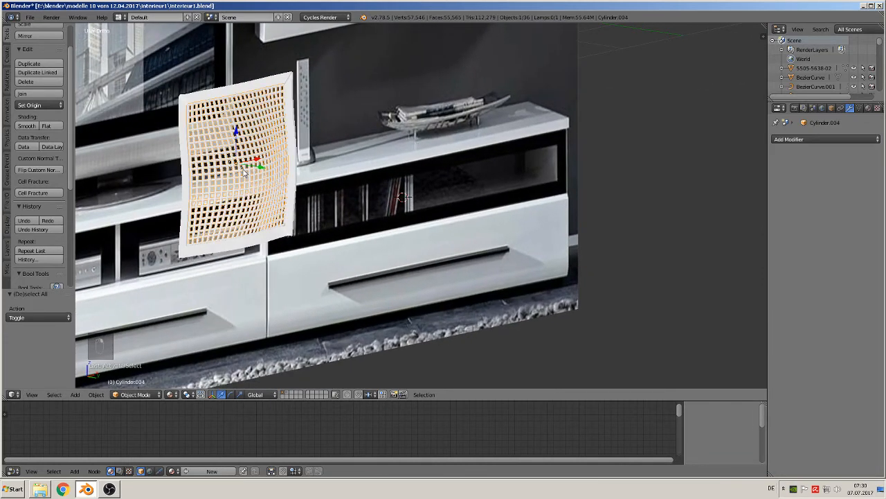
pyautogui.keyDown('shift'); pyautogui.rightClick(260, 241); pyautogui.keyUp('shift')
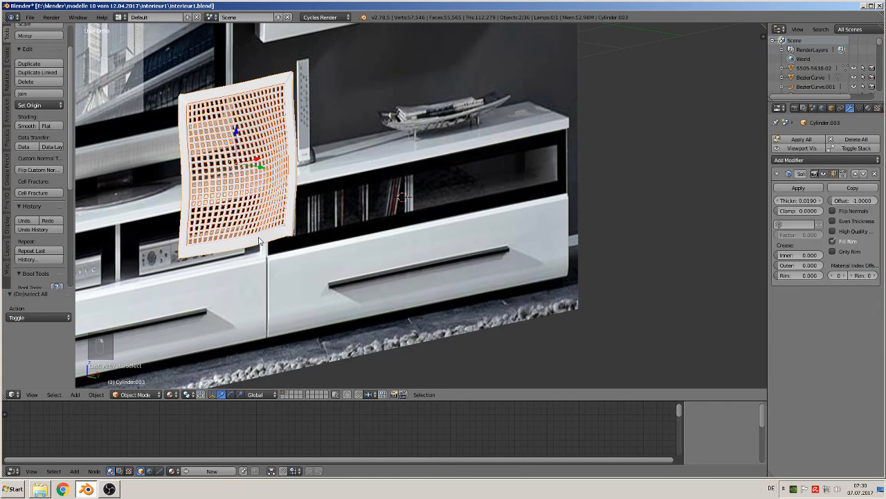
pyautogui.write('r')
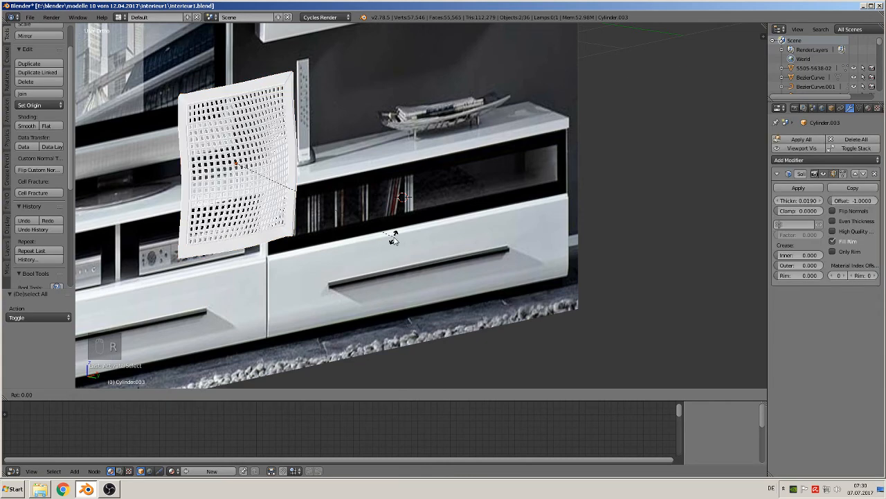
pyautogui.write('x90')
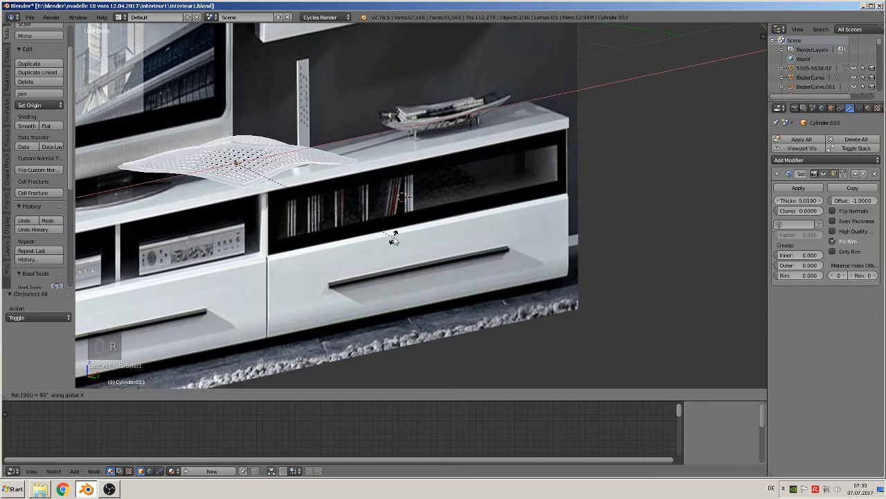
pyautogui.press('Return')
pyautogui.write('rx180')
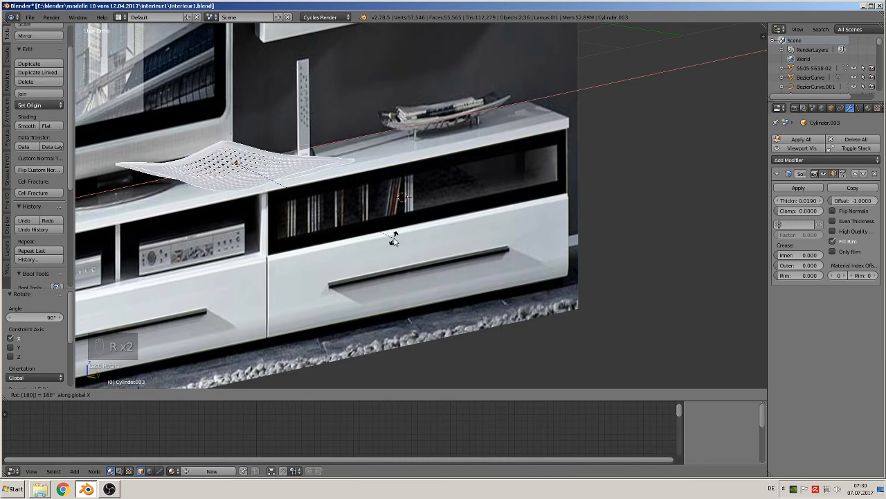
pyautogui.press('Return')
# Try flattening the woven grid alone along Z with a scale of about 0.658.
pyautogui.press('KP_1')
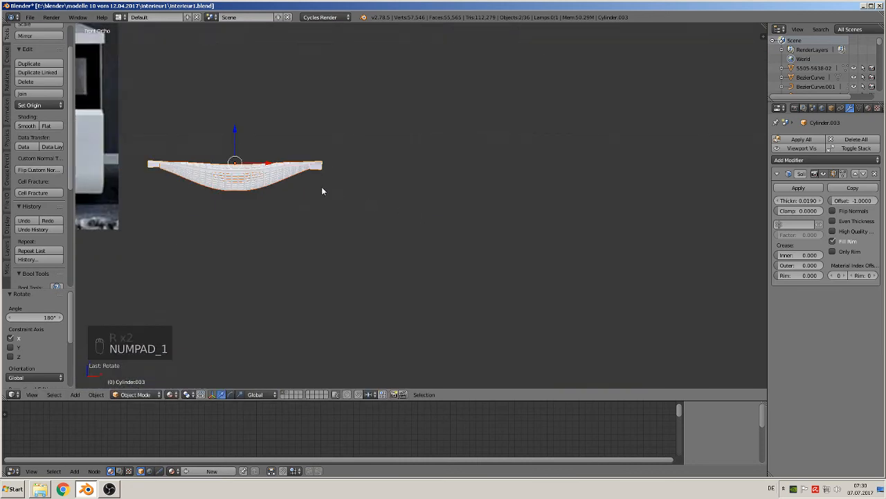
pyautogui.scroll(-2, 304, 194)
pyautogui.keyDown('shift'); pyautogui.moveTo(304, 193); pyautogui.dragTo(553, 233, button='middle'); pyautogui.keyUp('shift')
pyautogui.scroll(2, 553, 233)
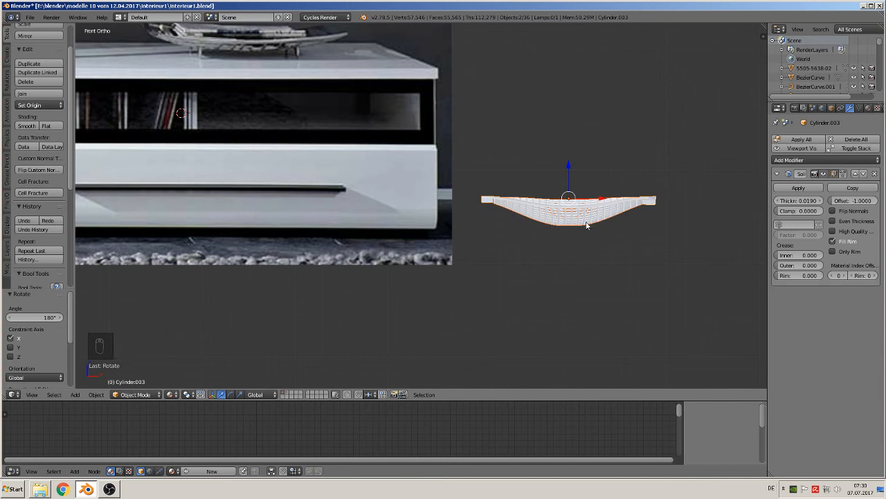
pyautogui.rightClick(588, 228)
pyautogui.press('s')
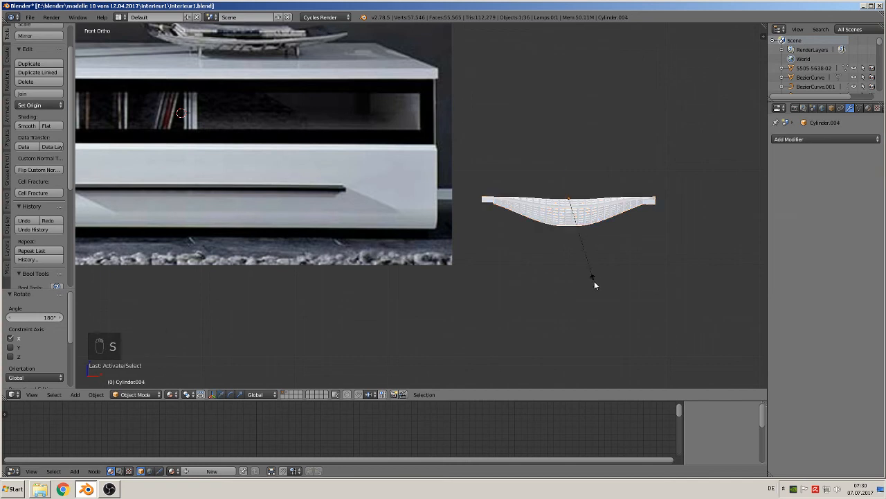
pyautogui.press('z')
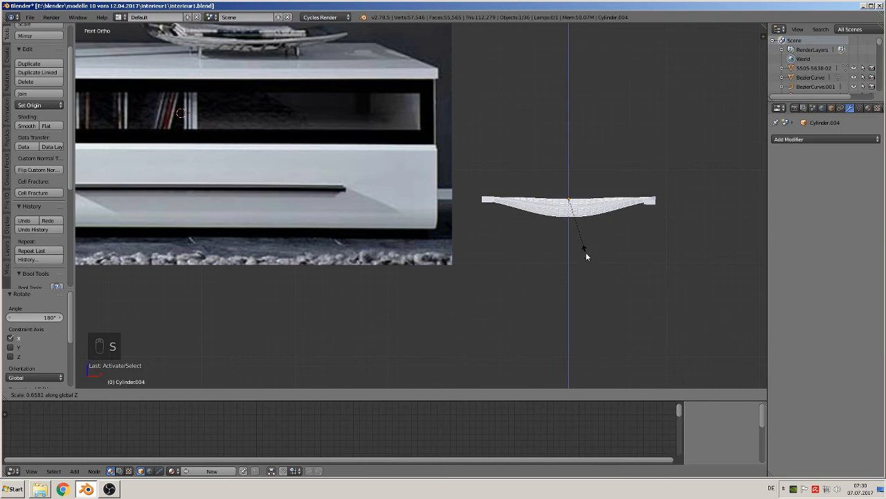
pyautogui.click(586, 252)
pyautogui.moveTo(586, 252); pyautogui.dragTo(526, 296, button='middle')
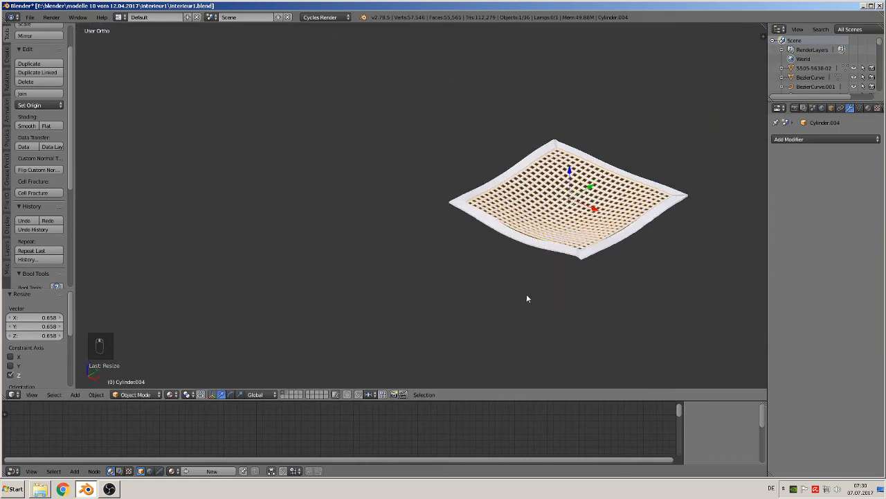
pyautogui.scroll(2, 551, 264)
pyautogui.hotkey('ctrl', 'z')
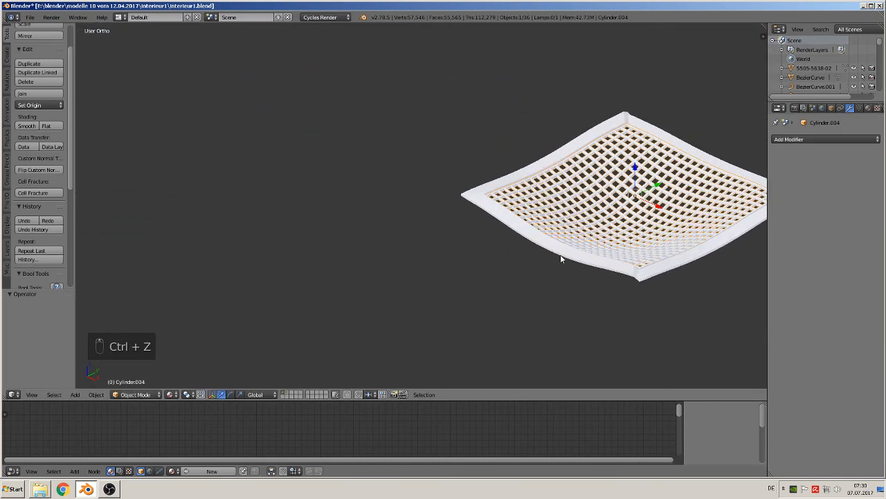
# Flatten the grid and frame together along Z with a scale of about 0.776.
pyautogui.press('s')
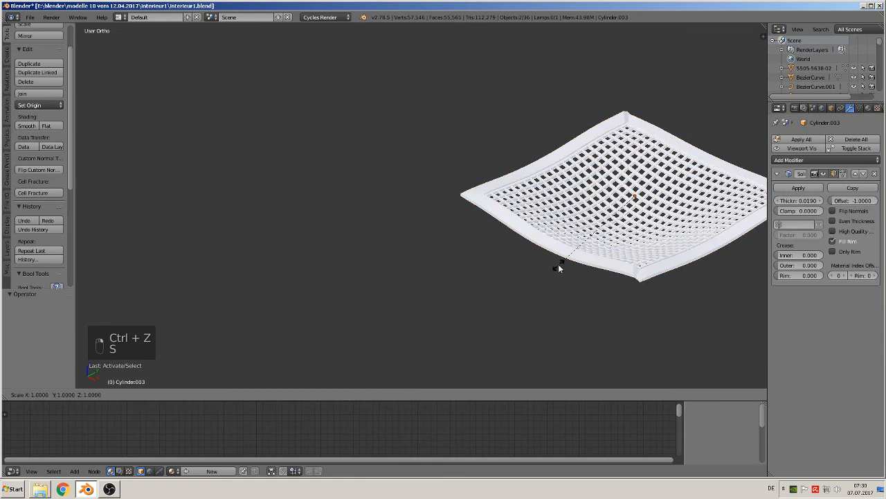
pyautogui.press('z')
pyautogui.click(564, 236)
# Add a 15-vertex cylinder below the tray's edge and shrink it uniformly to about 0.015 of its size.
pyautogui.moveTo(564, 235); pyautogui.dragTo(627, 212, button='middle')
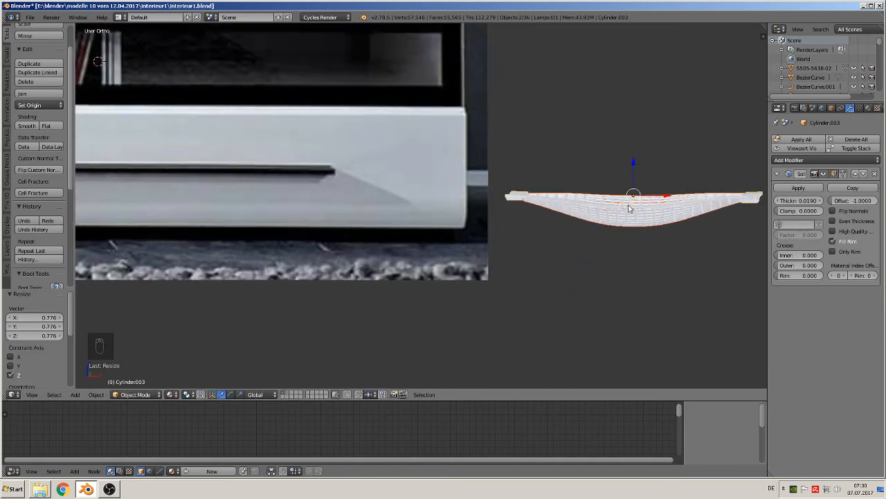
pyautogui.press('KP_1')
pyautogui.scroll(2, 574, 235)
pyautogui.press('a')
pyautogui.press('a')
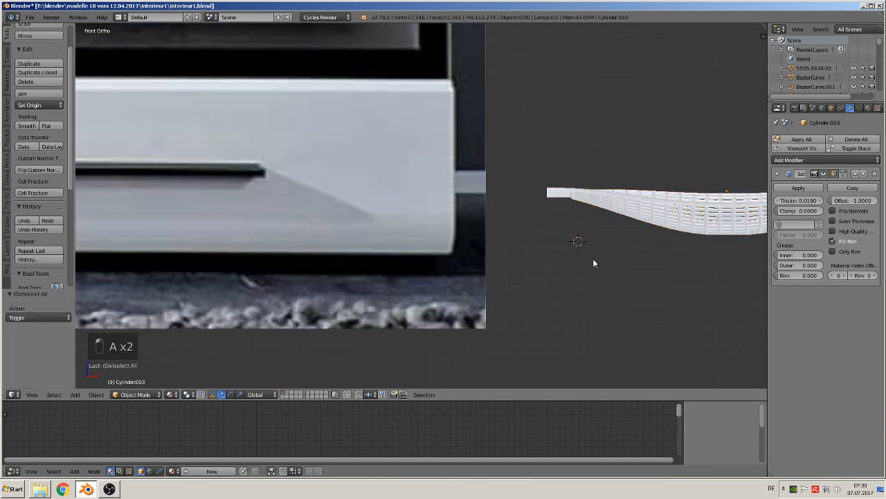
pyautogui.click(80, 395)
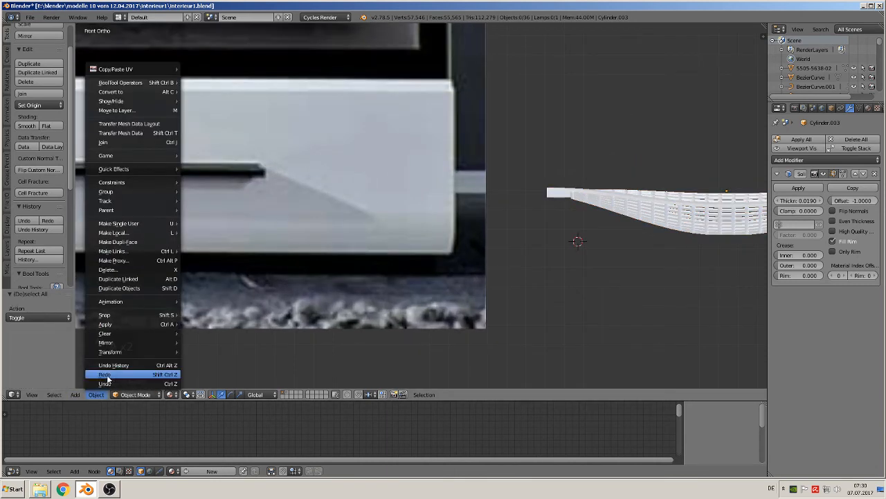
pyautogui.moveTo(92, 381)
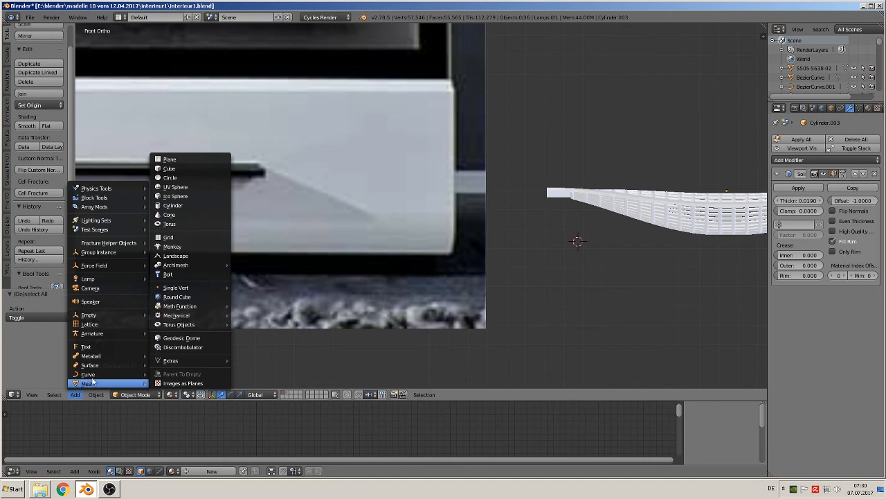
pyautogui.click(184, 205)
pyautogui.press('s')
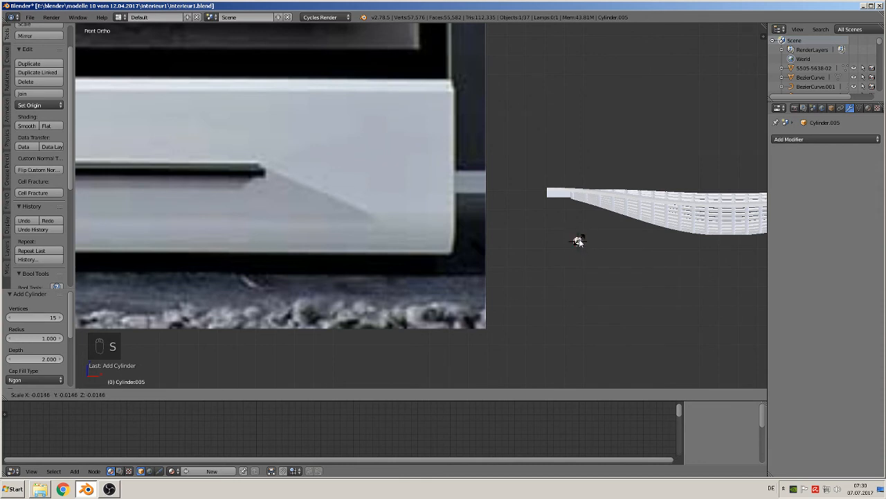
pyautogui.click(579, 244)
# Stretch the cylinder along Z by about 7.479 into a leg and shift it about 0.136 along X and 0.077 along Z.
pyautogui.press('s')
pyautogui.press('z')
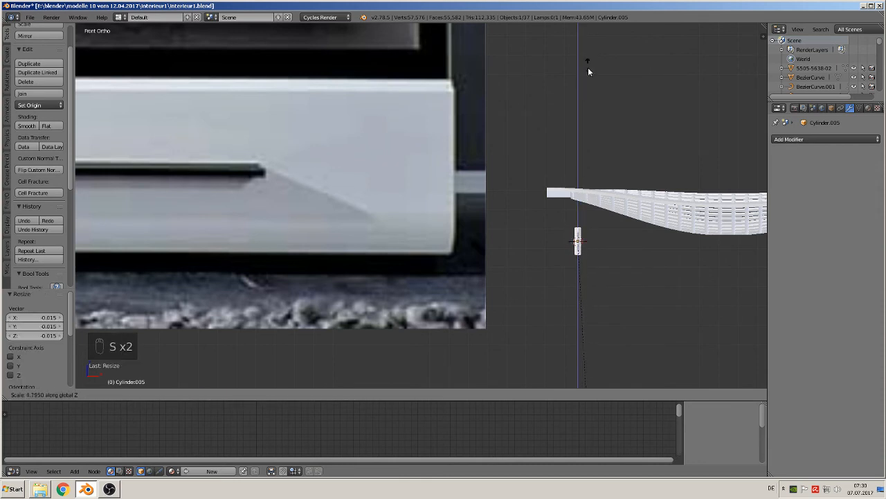
pyautogui.click(582, 168)
pyautogui.press('g')
pyautogui.press('x')
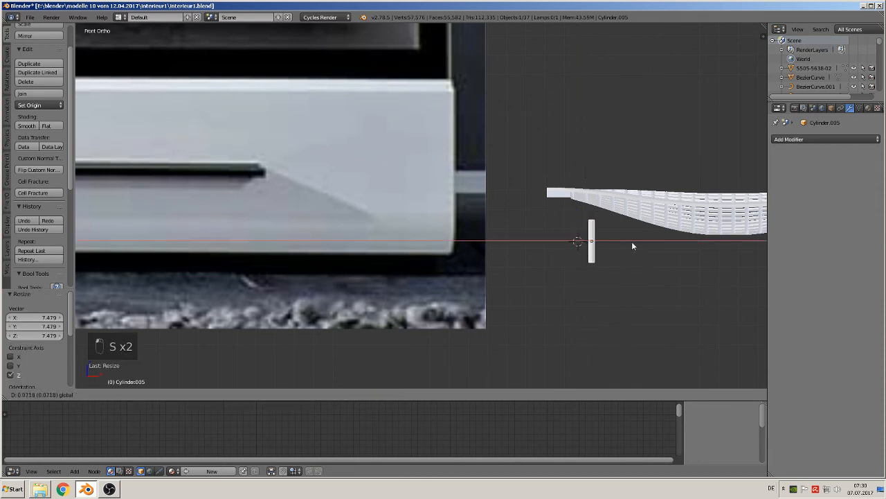
pyautogui.click(629, 220)
pyautogui.press('g')
pyautogui.press('z')
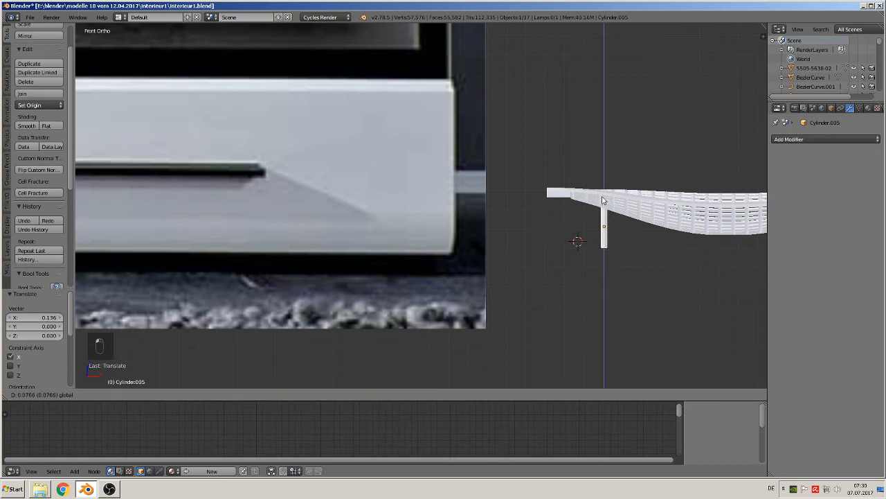
pyautogui.click(602, 200)
# Position the leg under the tray's rear-left area, moving it about -5.557 along Y and 0.181 along X, and clear its rotation.
pyautogui.keyDown('shift'); pyautogui.moveTo(641, 269); pyautogui.dragTo(479, 302, button='middle'); pyautogui.keyUp('shift')
pyautogui.press('KP_7')
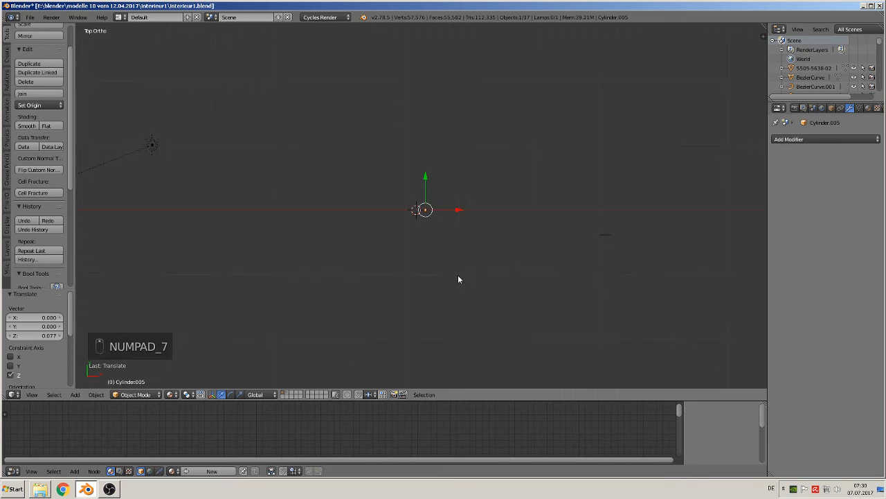
pyautogui.scroll(-5, 453, 277)
pyautogui.moveTo(426, 180); pyautogui.dragTo(411, 348)
pyautogui.keyDown('shift'); pyautogui.moveTo(450, 348); pyautogui.dragTo(372, 192, button='middle'); pyautogui.keyUp('shift')
pyautogui.scroll(5, 371, 192)
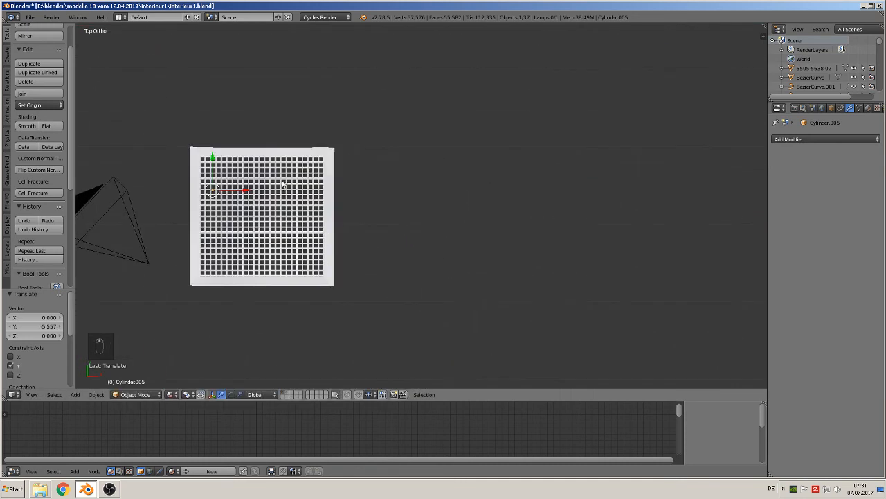
pyautogui.scroll(2, 281, 184)
pyautogui.keyDown('shift'); pyautogui.moveTo(305, 192); pyautogui.dragTo(528, 206, button='middle'); pyautogui.keyUp('shift')
pyautogui.scroll(2, 409, 198)
pyautogui.moveTo(342, 195); pyautogui.dragTo(371, 199)
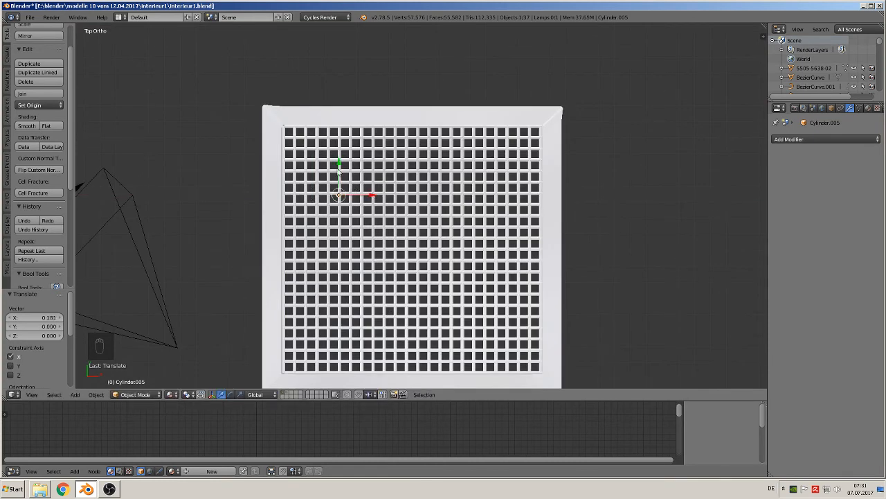
pyautogui.moveTo(340, 172); pyautogui.dragTo(364, 190)
pyautogui.hotkey('alt', 'r')
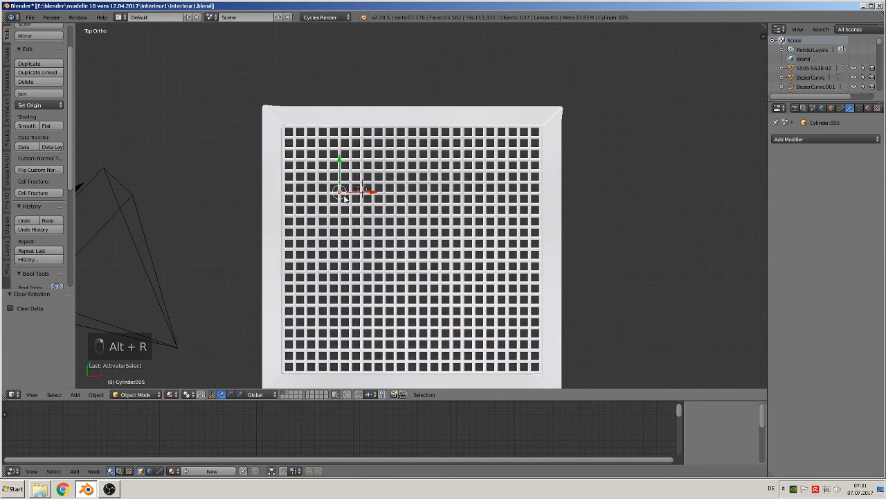
pyautogui.moveTo(370, 196); pyautogui.dragTo(370, 197)
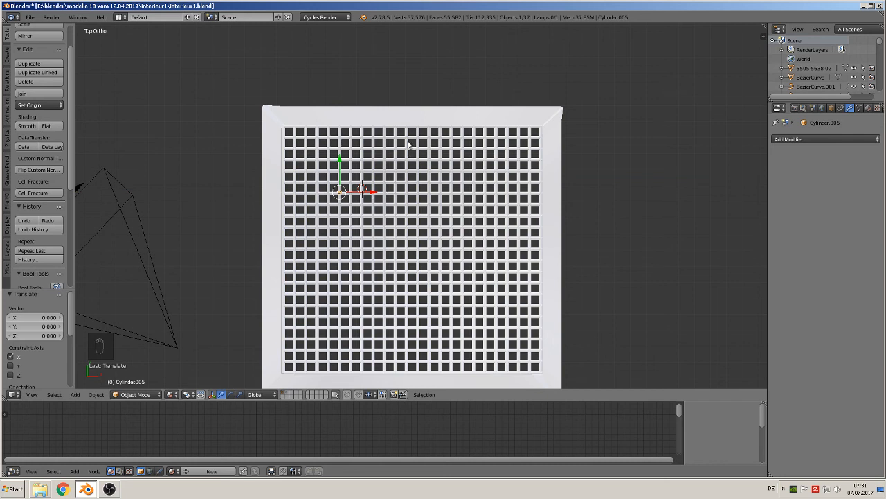
# Make a linked duplicate of the leg about 0.902 along X and another from it about -0.770 along Y.
pyautogui.hotkey('alt', 'd')
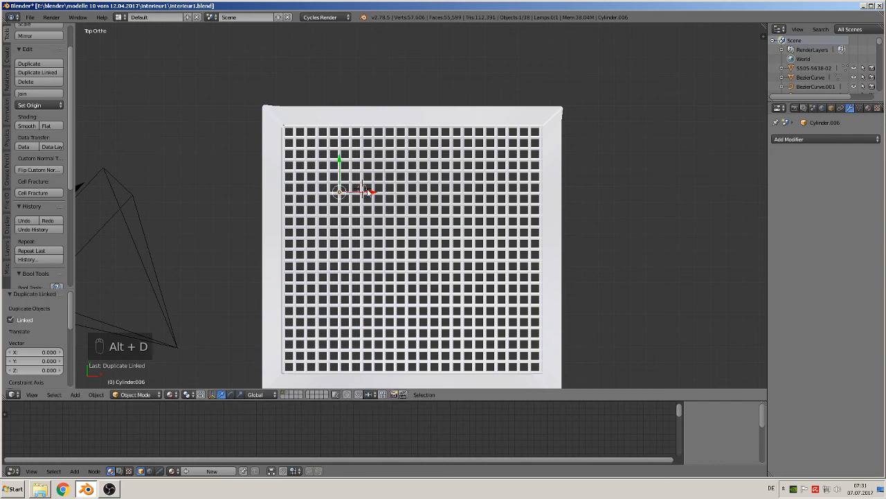
pyautogui.moveTo(369, 191); pyautogui.dragTo(516, 213)
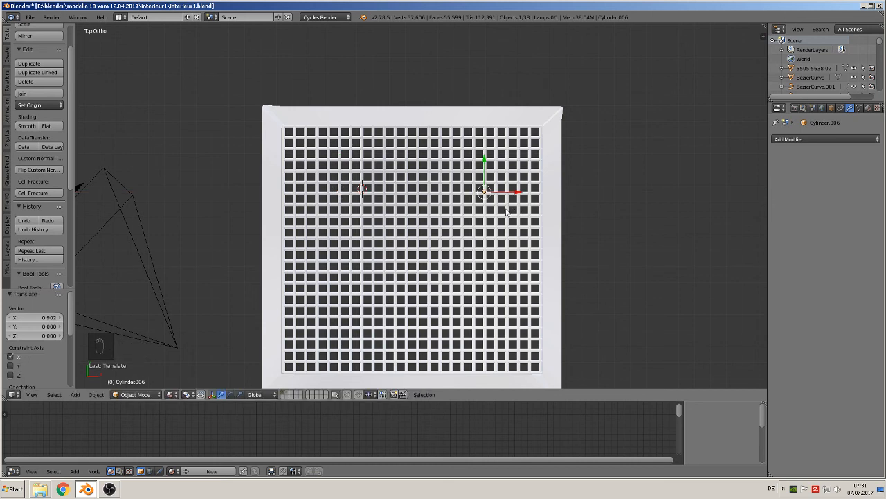
pyautogui.hotkey('alt', 'd')
pyautogui.moveTo(484, 162); pyautogui.dragTo(487, 305)
# Duplicate the front-right leg as linked copies and move the last one about -0.902 along X to the front-left area.
pyautogui.hotkey('alt', 'd')
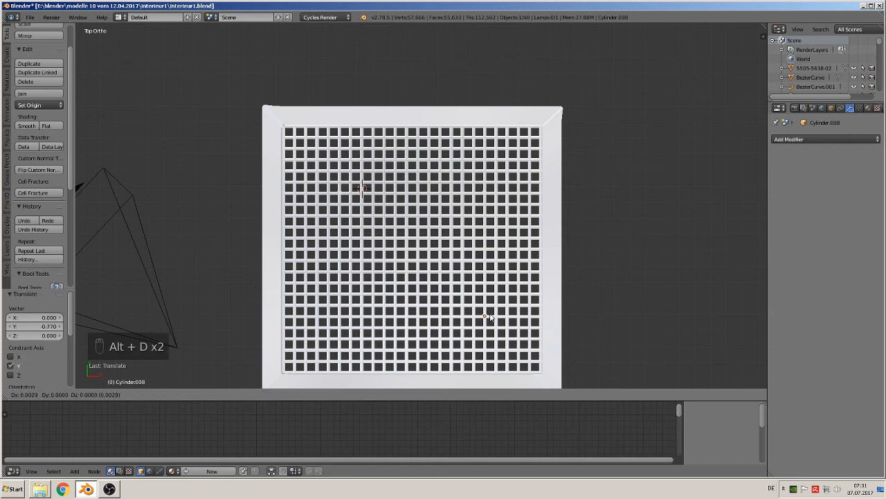
pyautogui.rightClick(489, 317)
pyautogui.hotkey('alt', 'd')
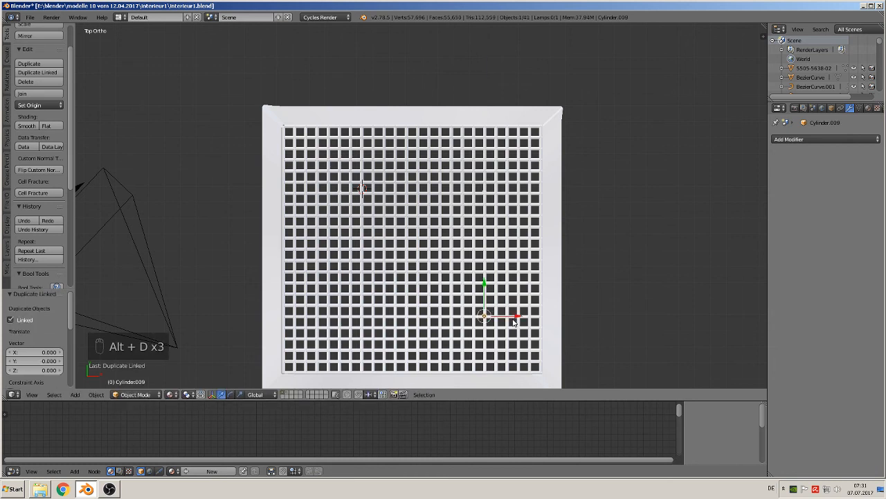
pyautogui.press('x')
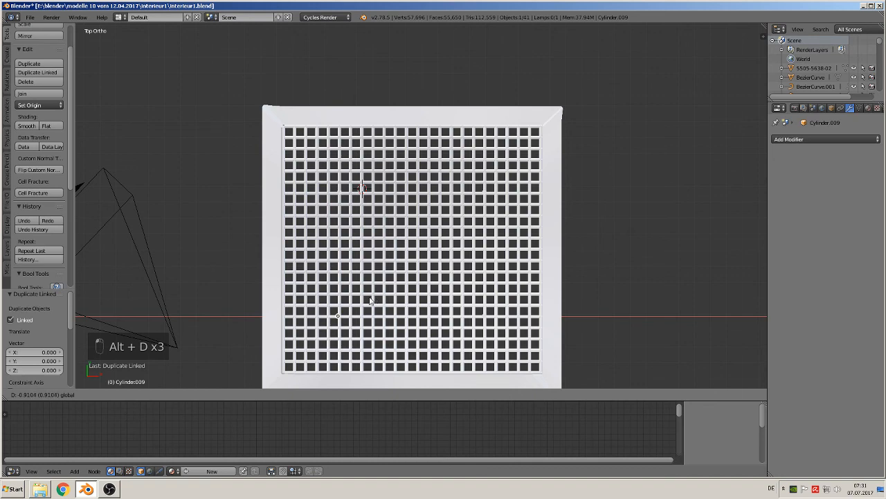
pyautogui.click(374, 299)
# Apply the Solidify modifier on the tray's frame.
pyautogui.moveTo(374, 299); pyautogui.dragTo(410, 282, button='middle')
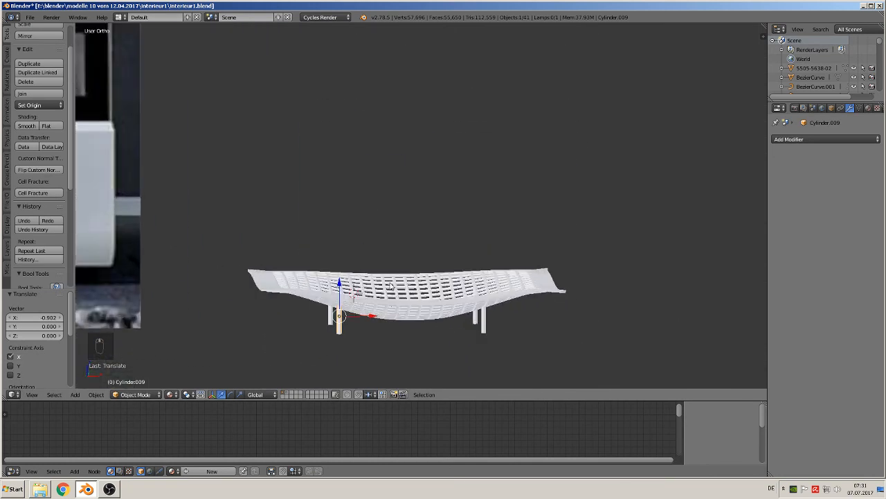
pyautogui.rightClick(455, 307)
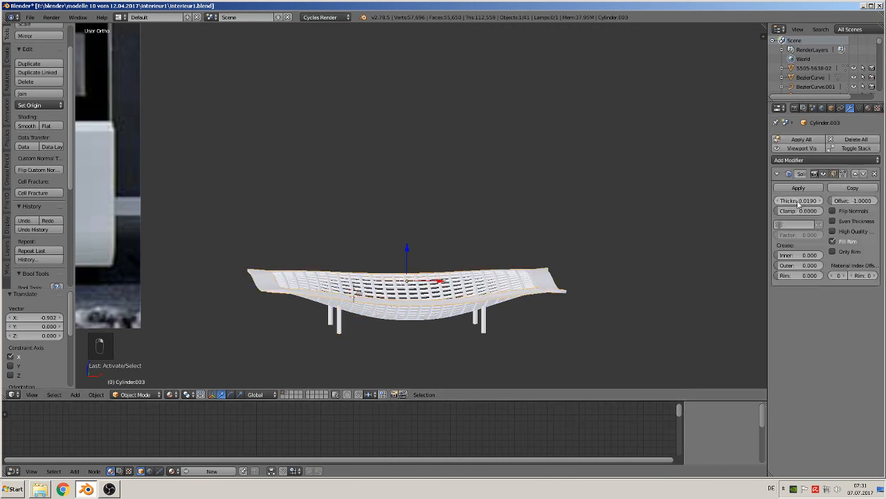
pyautogui.click(799, 188)
# Join the tray's woven surface, frame and four legs into one object.
pyautogui.rightClick(457, 288)
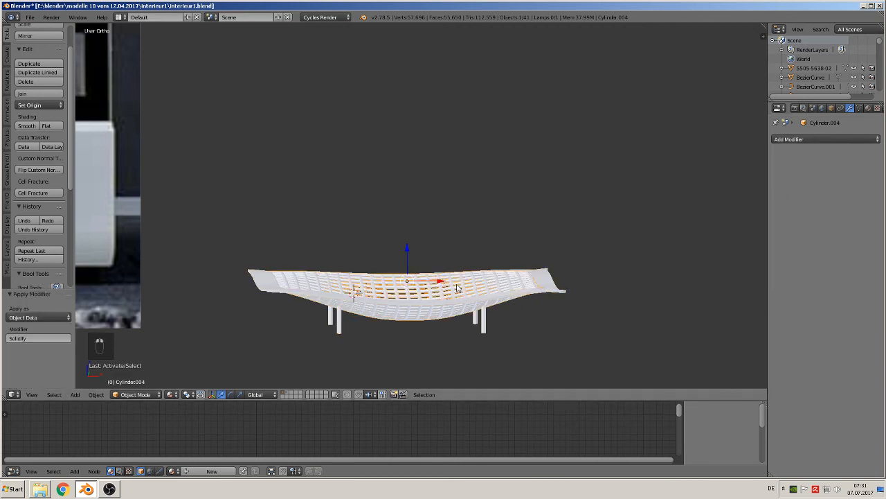
pyautogui.keyDown('shift'); pyautogui.rightClick(554, 281); pyautogui.keyUp('shift')
pyautogui.keyDown('shift'); pyautogui.rightClick(484, 329); pyautogui.keyUp('shift')
pyautogui.keyDown('shift'); pyautogui.rightClick(475, 322); pyautogui.keyUp('shift')
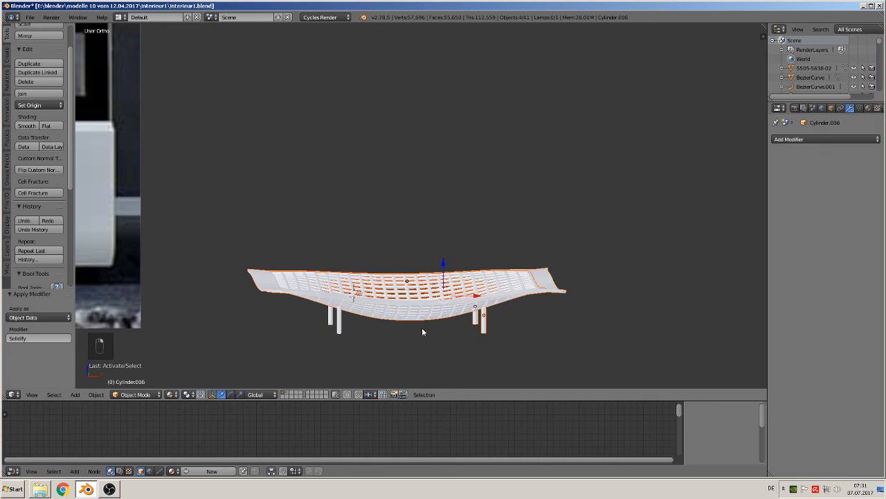
pyautogui.keyDown('shift'); pyautogui.rightClick(330, 317); pyautogui.keyUp('shift')
pyautogui.keyDown('shift'); pyautogui.rightClick(339, 326); pyautogui.keyUp('shift')
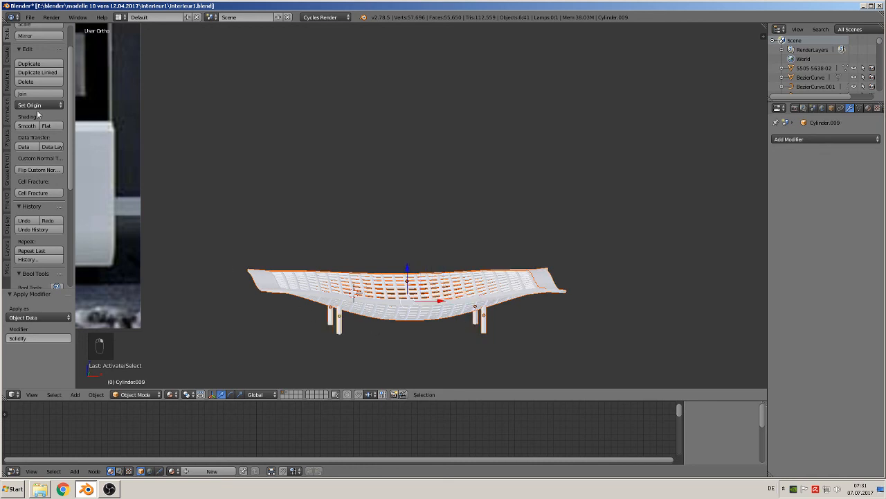
pyautogui.click(33, 95)
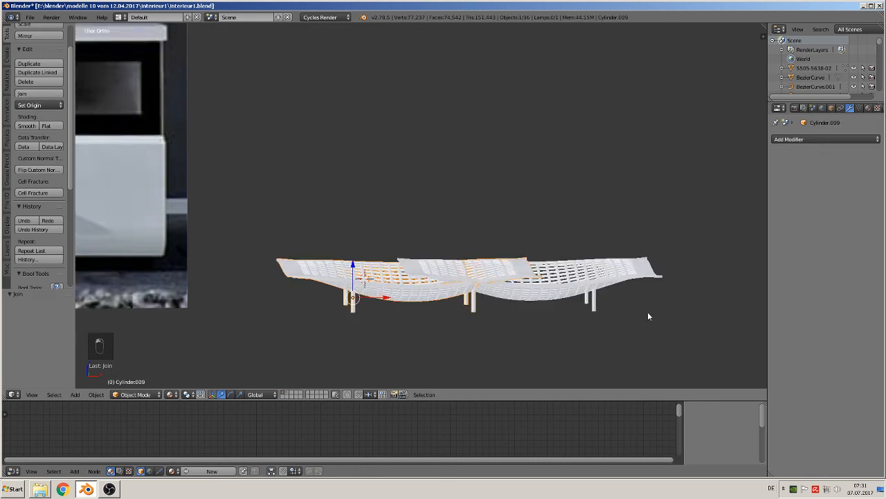
# Delete the extra overlapping copy of the woven tray.
pyautogui.rightClick(499, 291)
pyautogui.moveTo(551, 298); pyautogui.dragTo(505, 237, button='middle')
pyautogui.press('x')
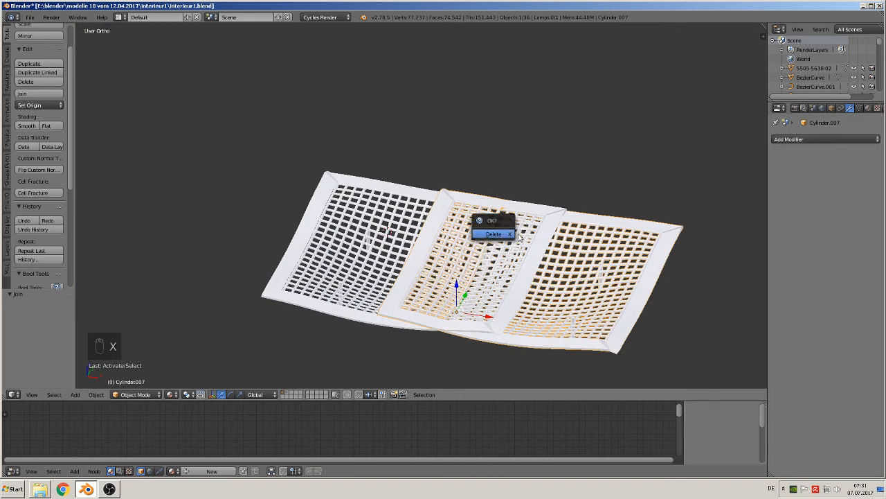
pyautogui.press('x')
pyautogui.click(493, 239)
pyautogui.moveTo(491, 237); pyautogui.dragTo(455, 230, button='middle')
pyautogui.press('KP_1')
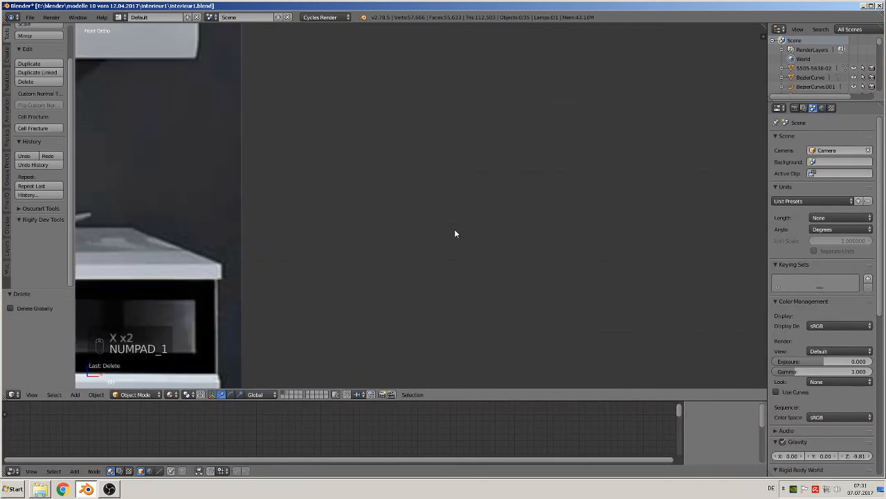
# Nudge the joined tray about 0.037 along X and apply its rotation and scale.
pyautogui.scroll(-4, 455, 233)
pyautogui.rightClick(431, 281)
pyautogui.moveTo(430, 281); pyautogui.dragTo(433, 281)
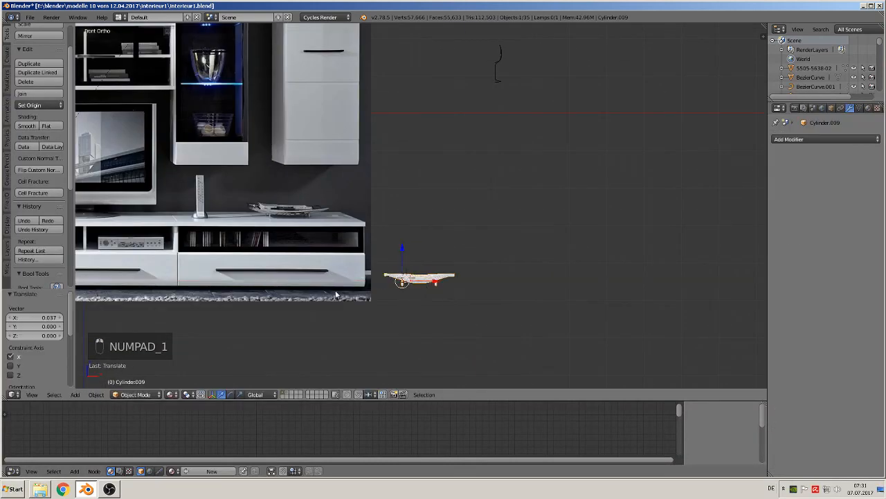
pyautogui.click(96, 394)
pyautogui.moveTo(109, 330)
pyautogui.click(214, 351)
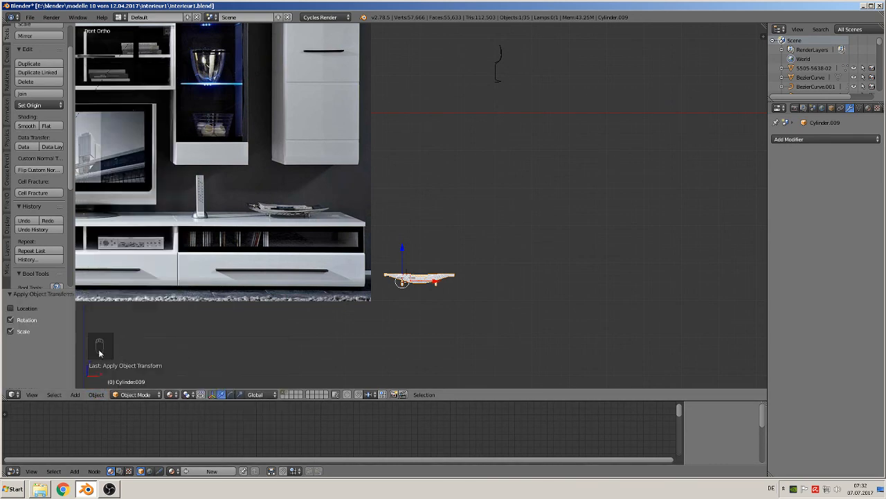
# Set the tray's origin to its geometry and move it about -18.155 along X, beside the other finished models.
pyautogui.click(34, 105)
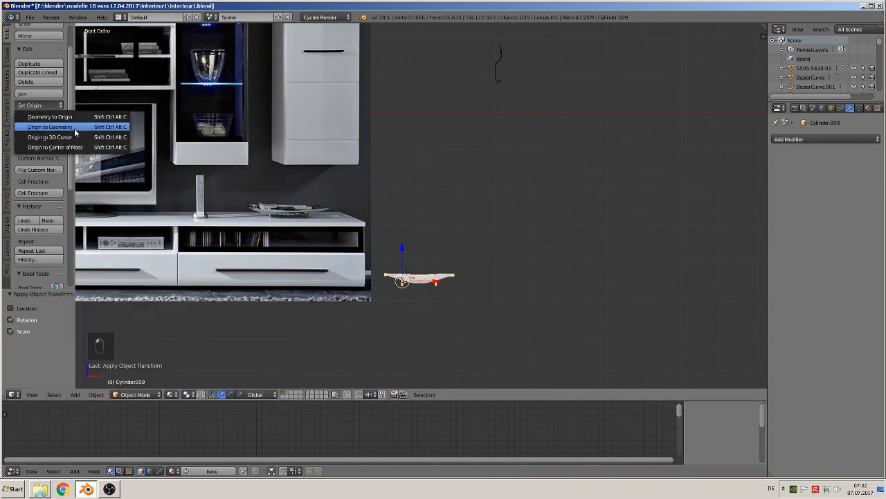
pyautogui.click(76, 130)
pyautogui.scroll(-4, 419, 316)
pyautogui.keyDown('shift'); pyautogui.moveTo(459, 256); pyautogui.dragTo(590, 255, button='middle'); pyautogui.keyUp('shift')
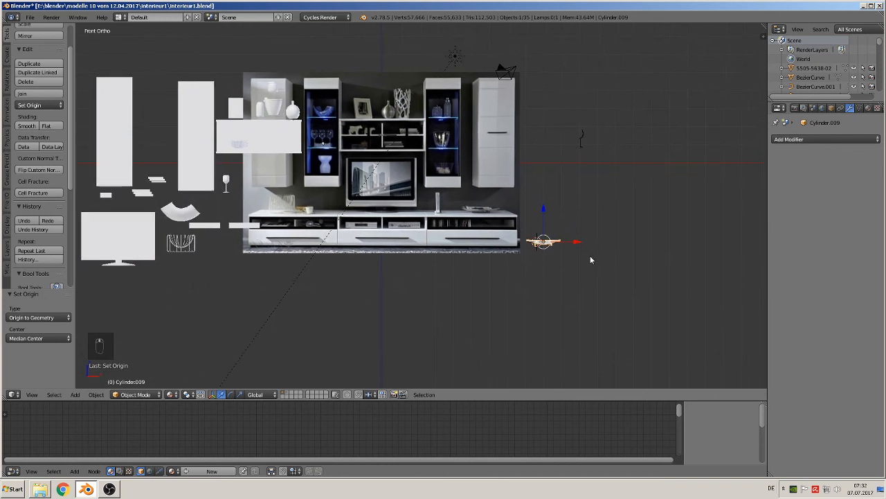
pyautogui.click(574, 241)
pyautogui.click(248, 241)
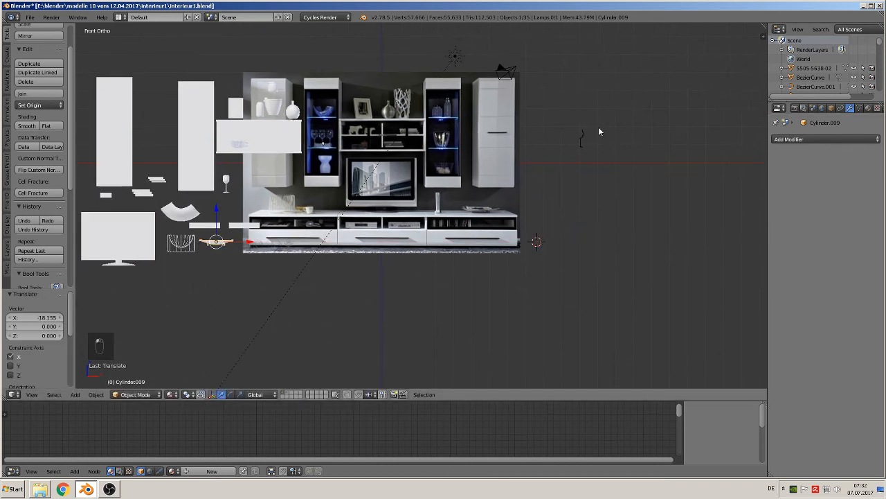
# Move the leftover profile curve beside the reference photo to another, hidden layer.
pyautogui.rightClick(581, 136)
pyautogui.press('m')
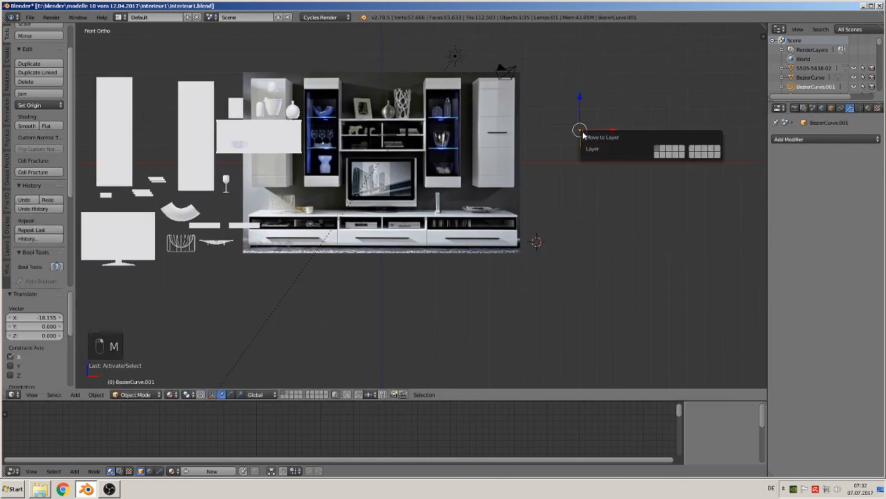
pyautogui.click(671, 147)
pyautogui.scroll(4, 374, 334)
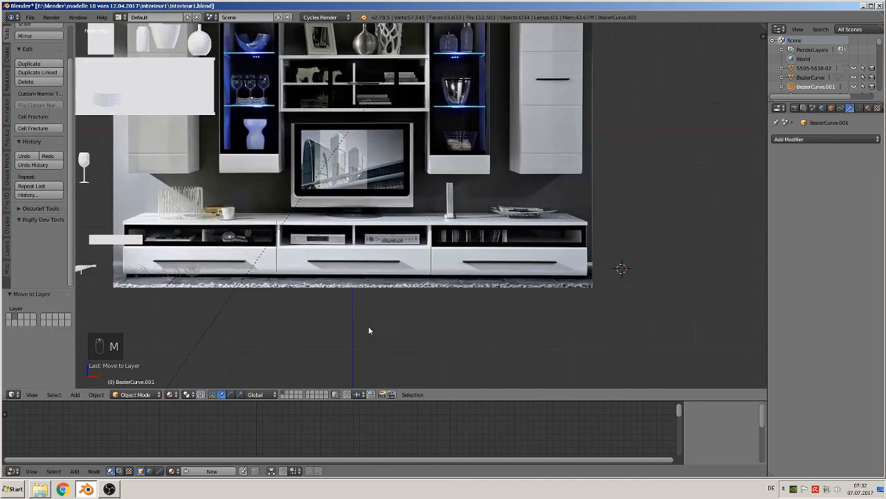
pyautogui.moveTo(369, 326); pyautogui.dragTo(361, 337, button='middle')
pyautogui.scroll(1, 353, 325)
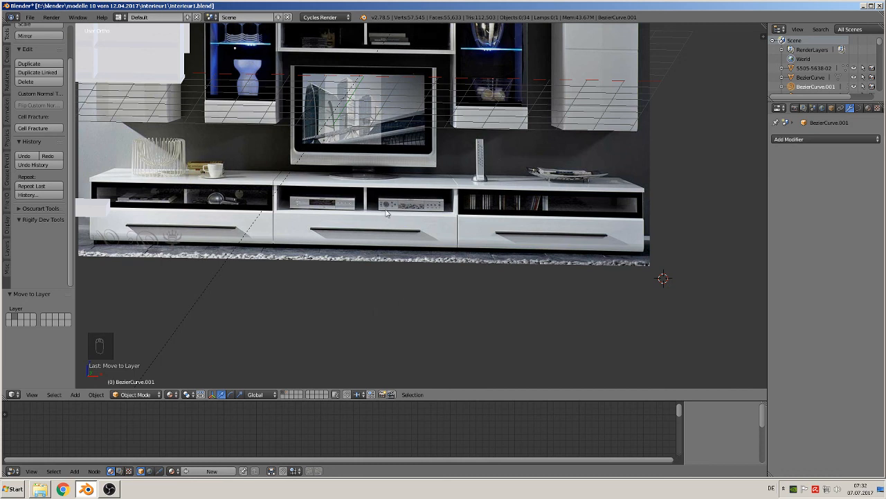
pyautogui.click(109, 489)
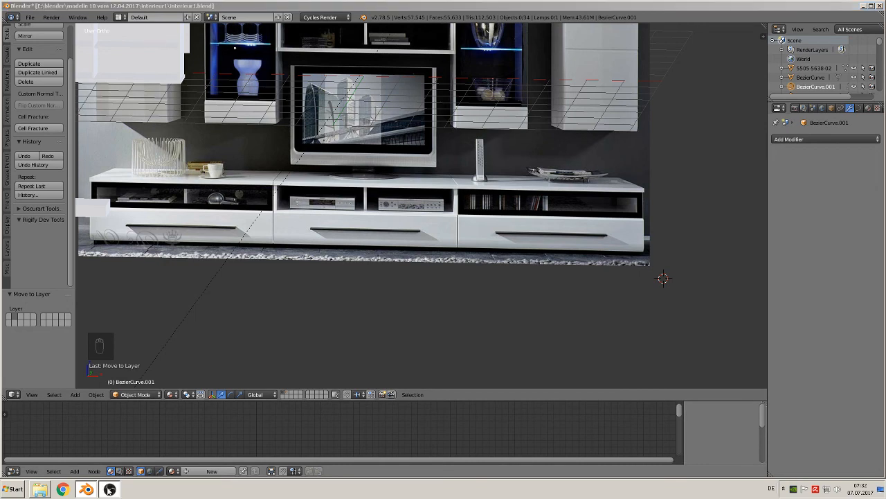